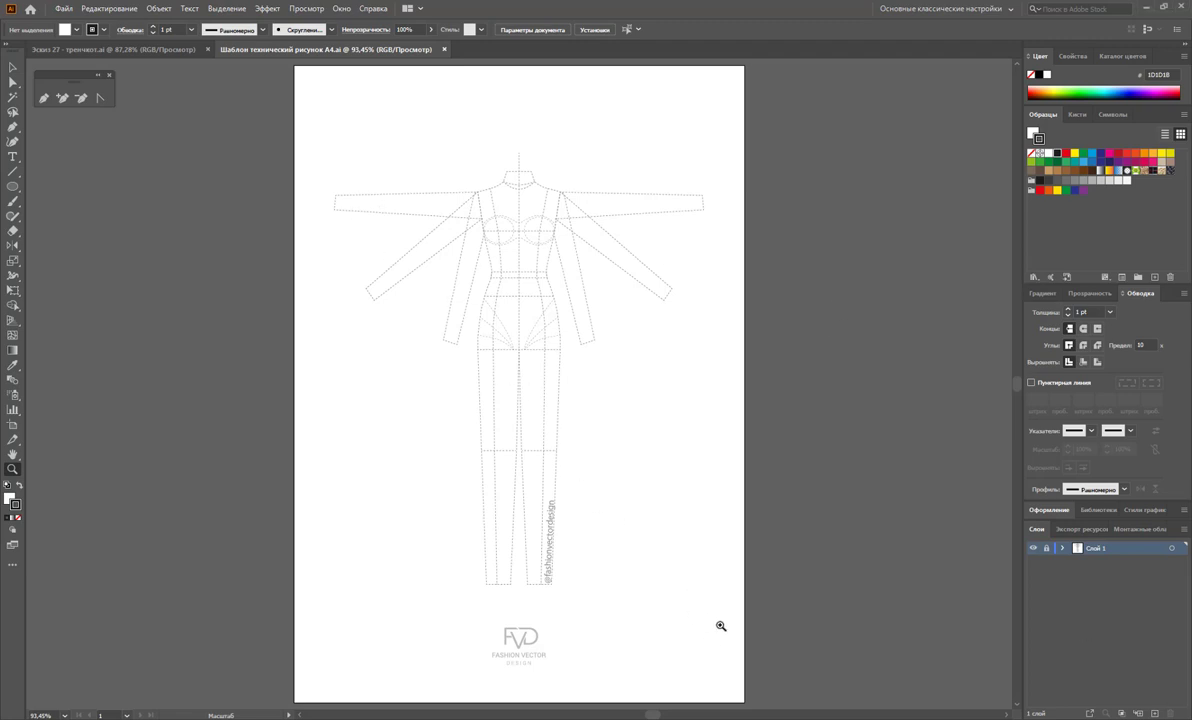
- Zoom in on the figure, unlock the template layer and delete the legs
drag(317, 137, 738, 610)
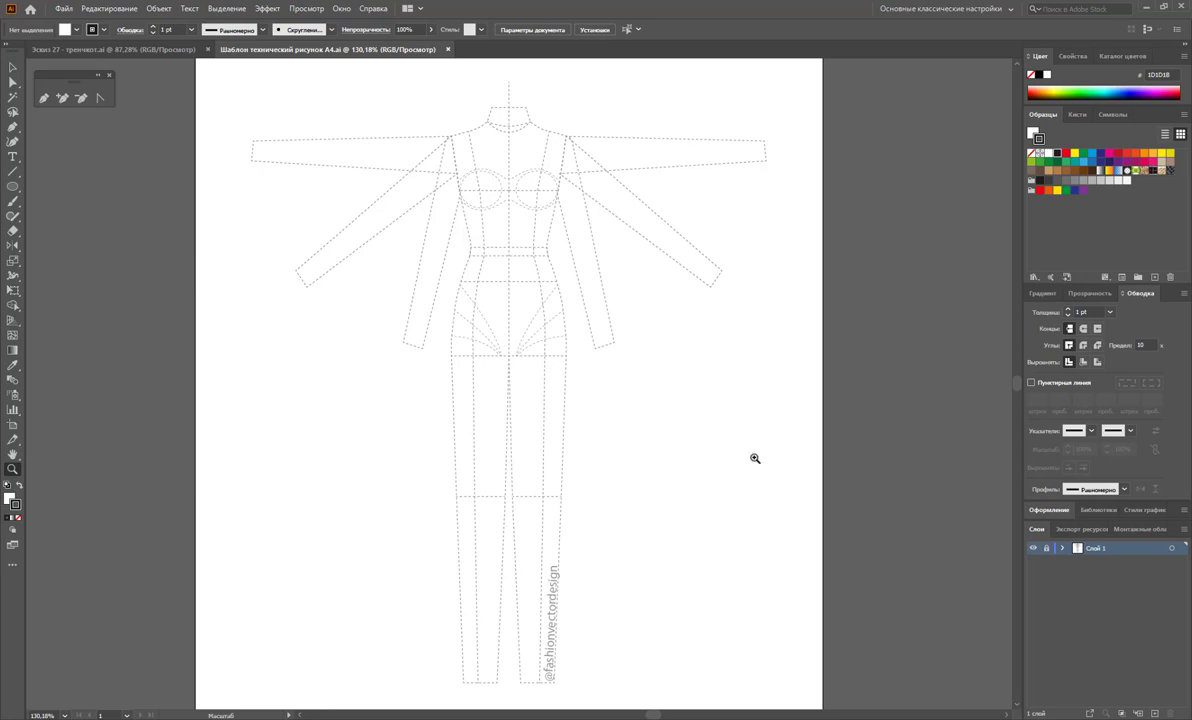
click(1046, 548)
click(12, 82)
drag(587, 689, 427, 483)
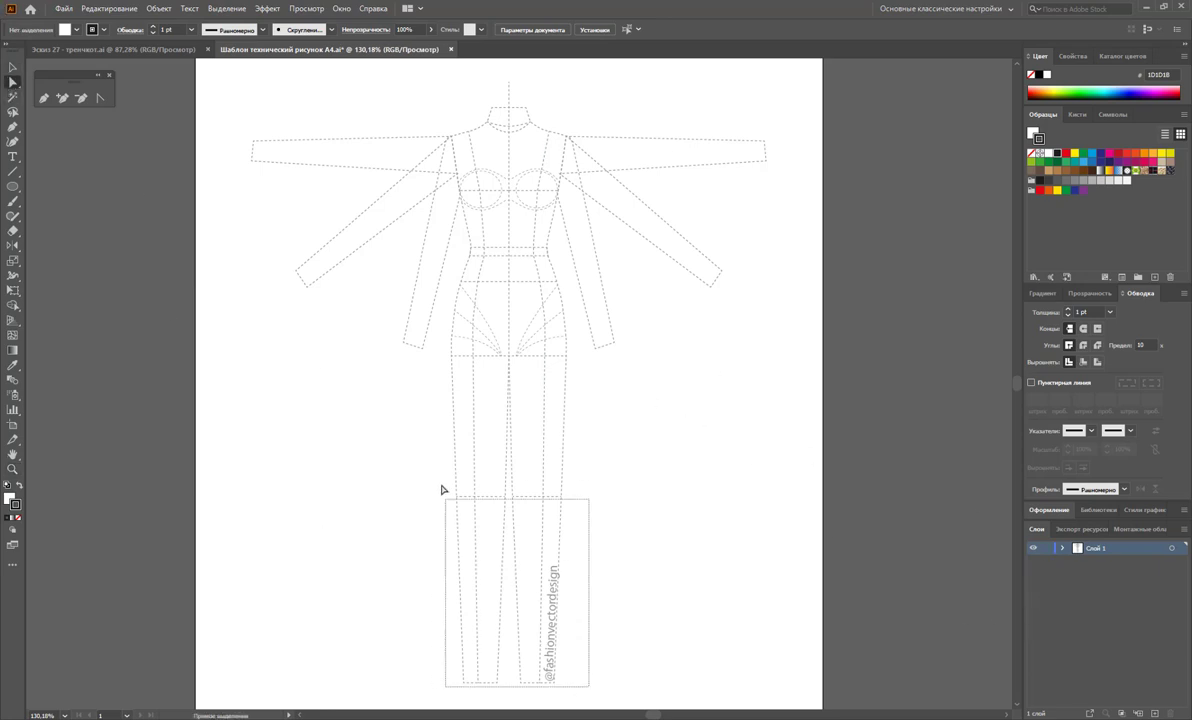
key(Delete)
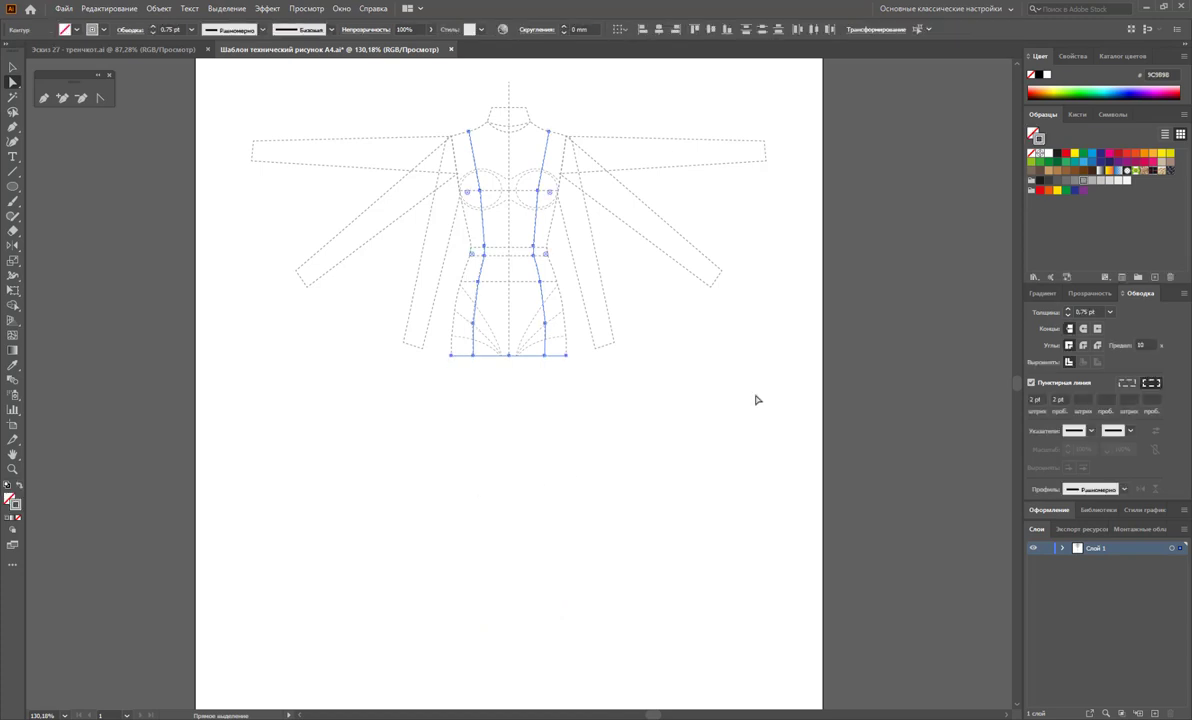
- Delete the right and left sleeves from the croquis template
drag(795, 364, 670, 111)
key(Delete)
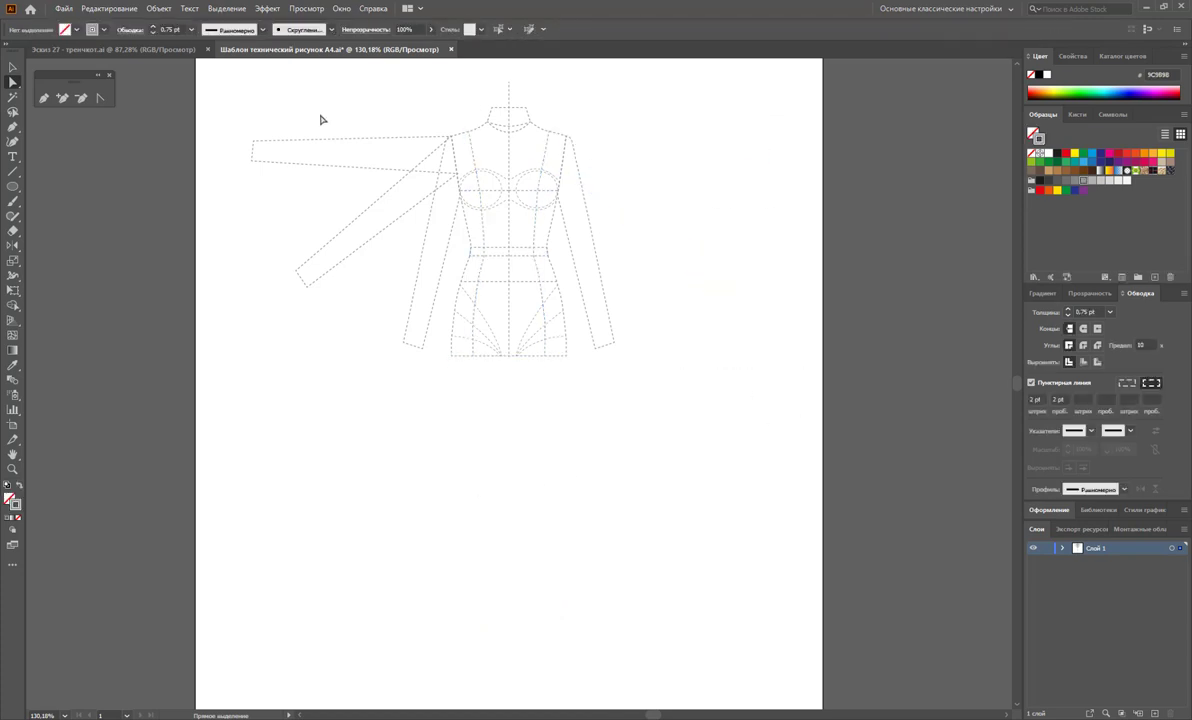
drag(233, 102, 324, 307)
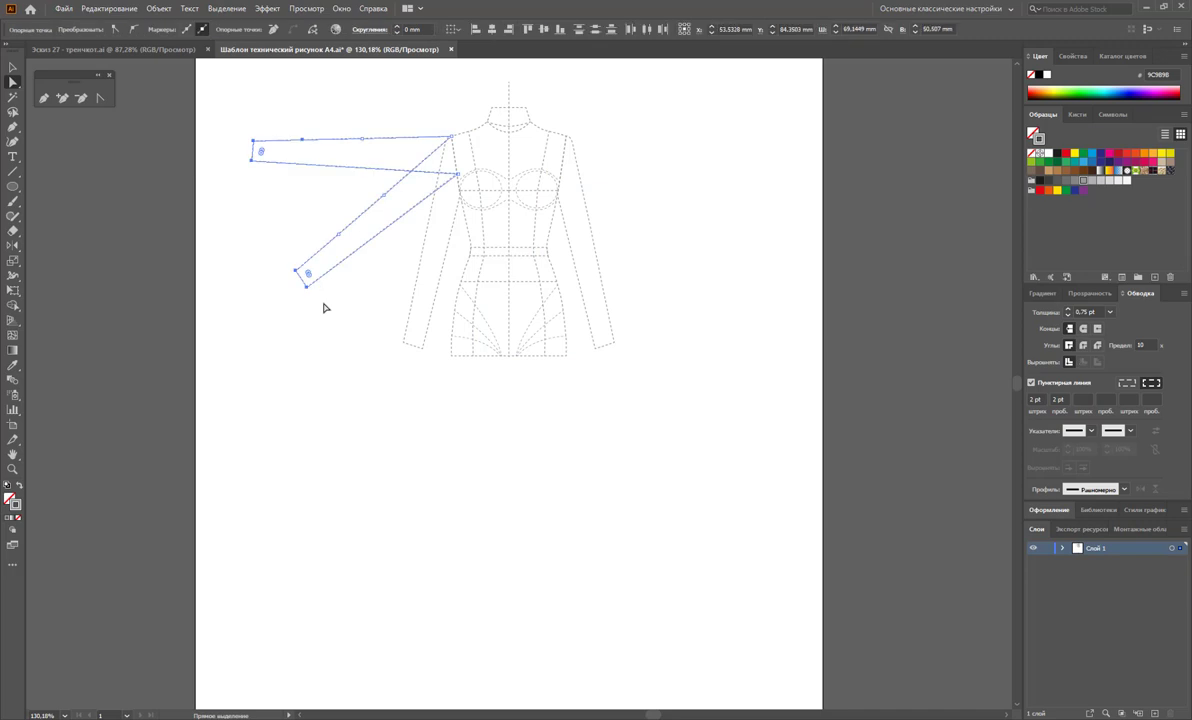
key(Delete)
key(Delete)
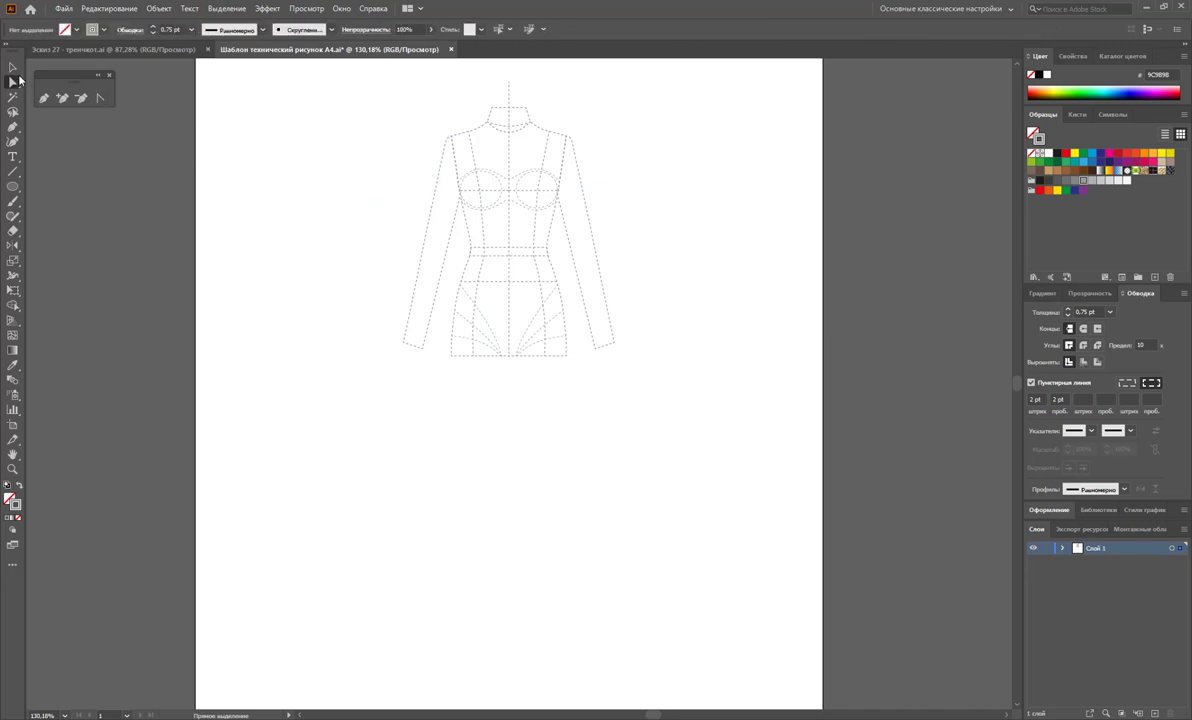
click(12, 66)
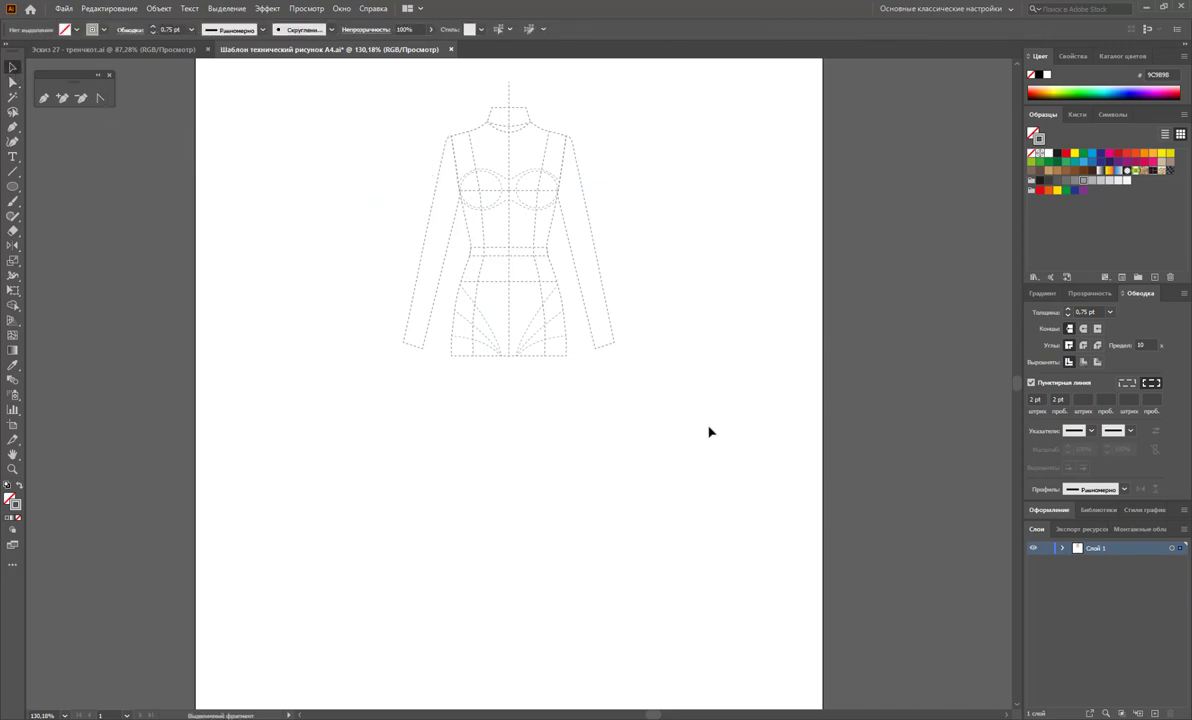
- Unlock the template layer and enter isolation mode on the figure group
click(1045, 548)
click(1047, 548)
click(540, 274)
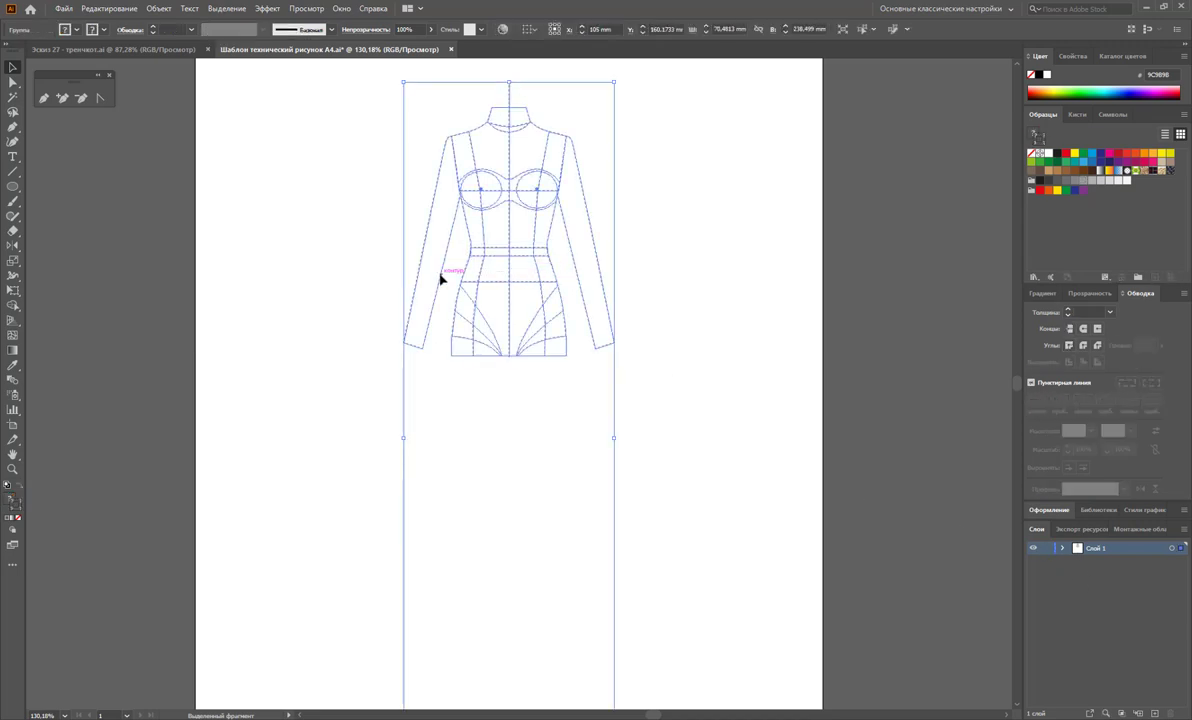
click(636, 332)
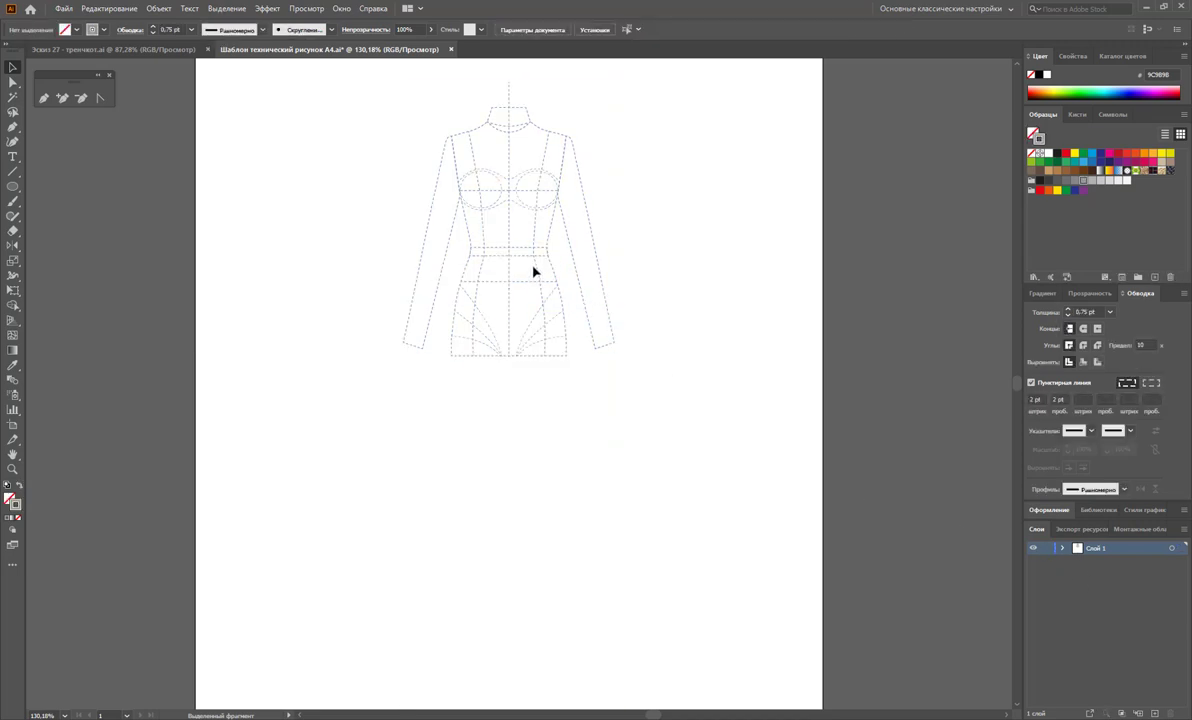
click(535, 268)
click(694, 270)
double_click(537, 266)
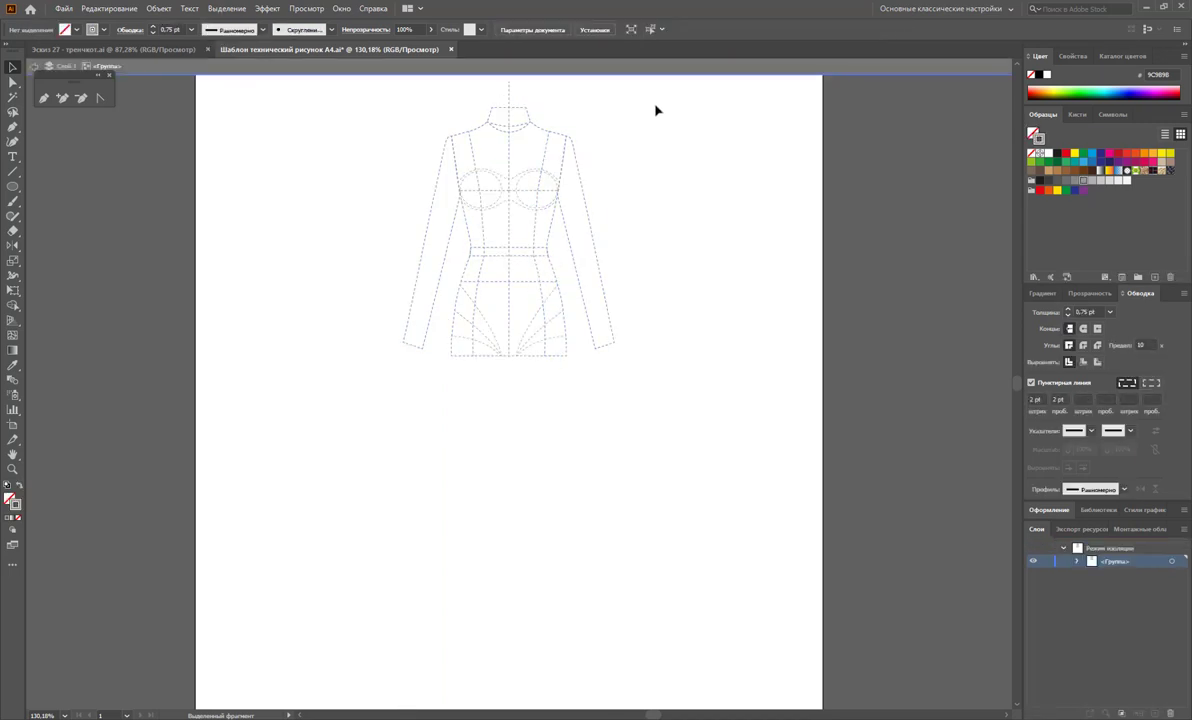
- Move the figure to the left of the page, lock it and exit isolation mode
drag(656, 104, 362, 375)
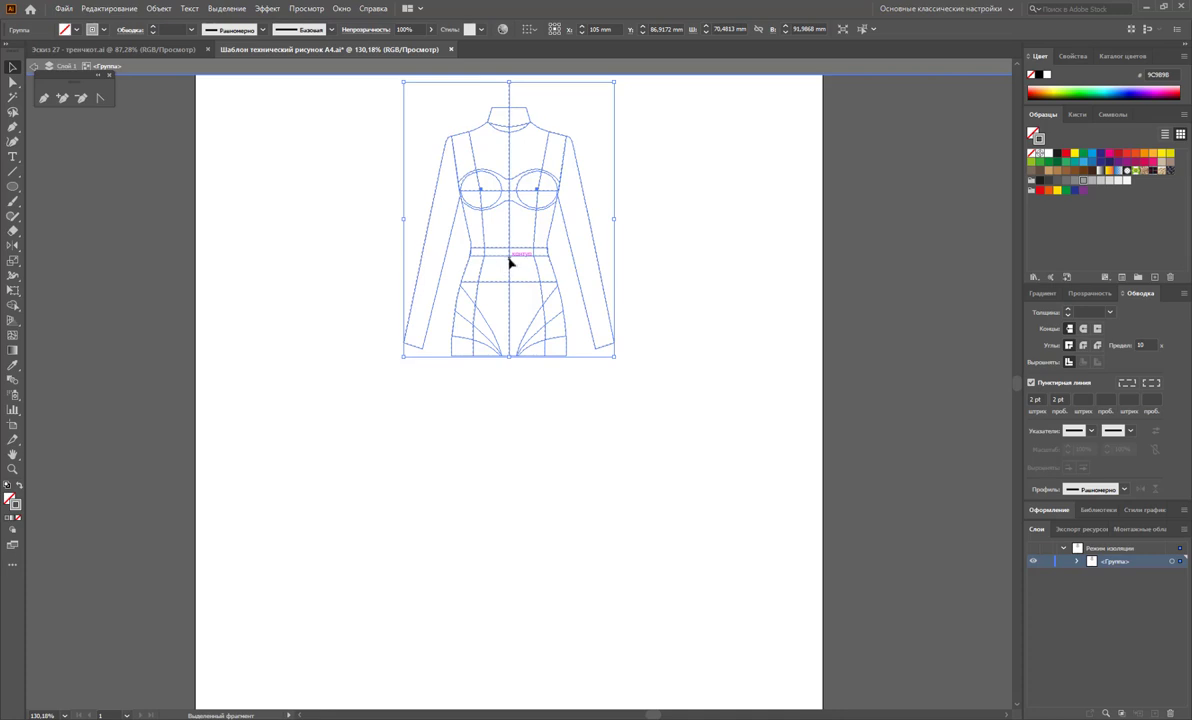
drag(509, 260, 364, 260)
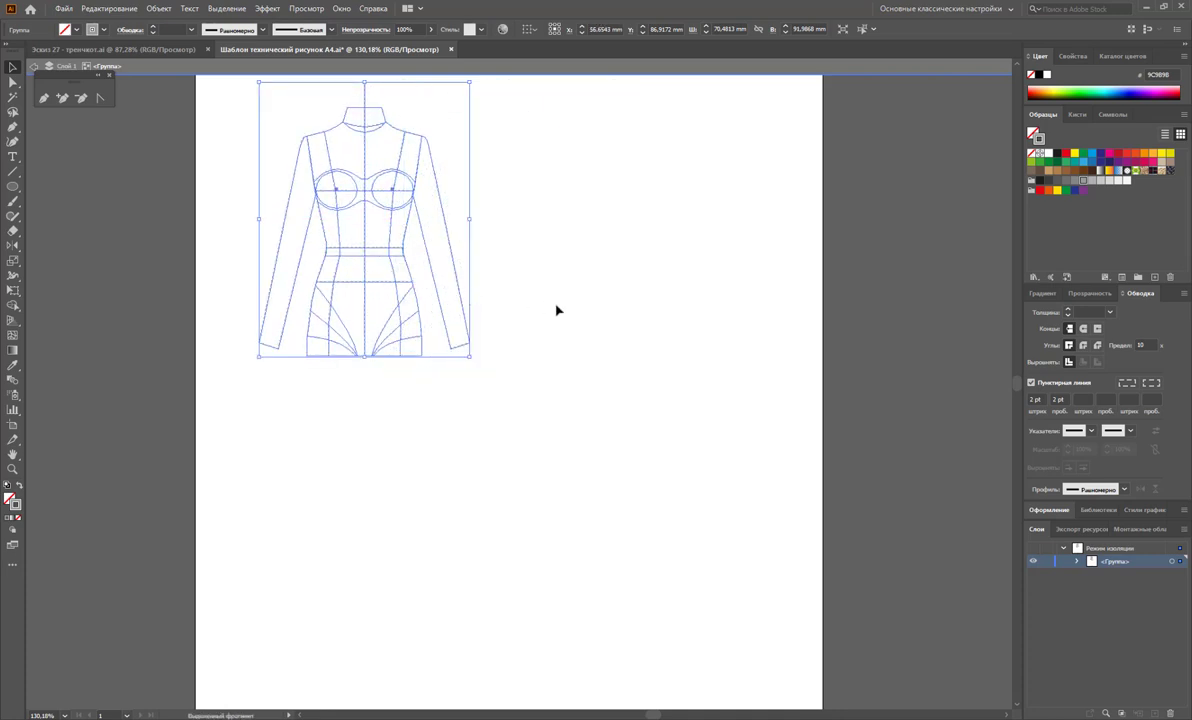
click(954, 533)
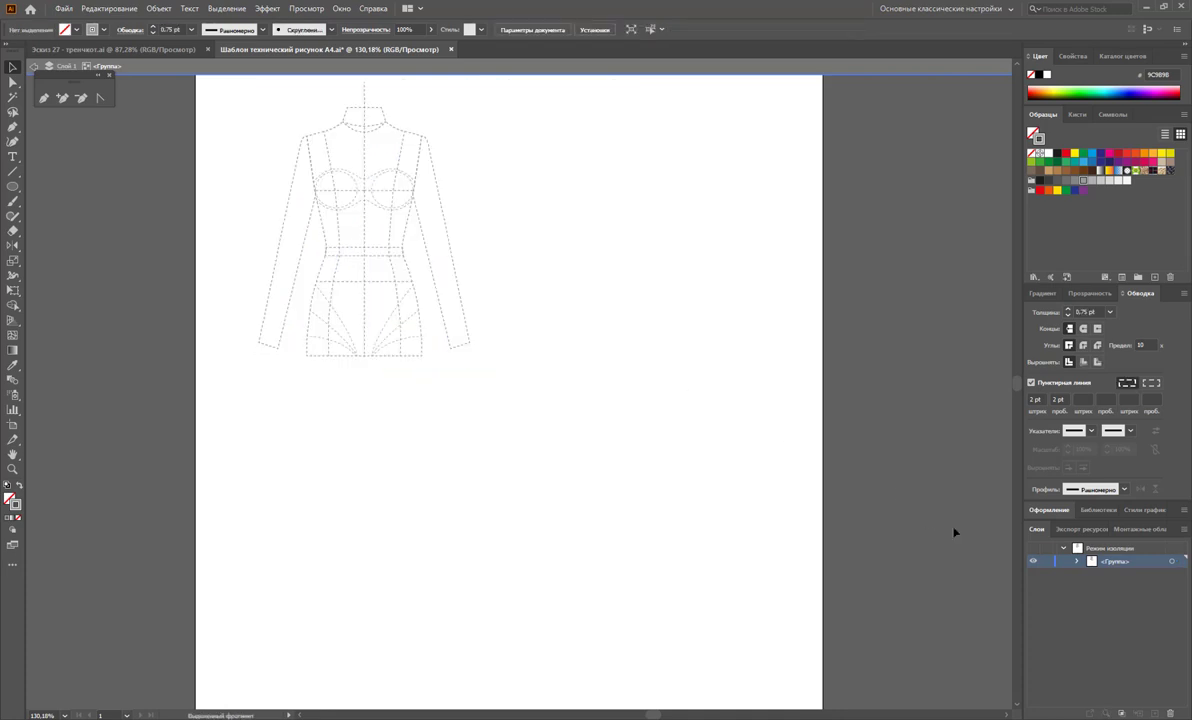
click(1046, 561)
click(1172, 659)
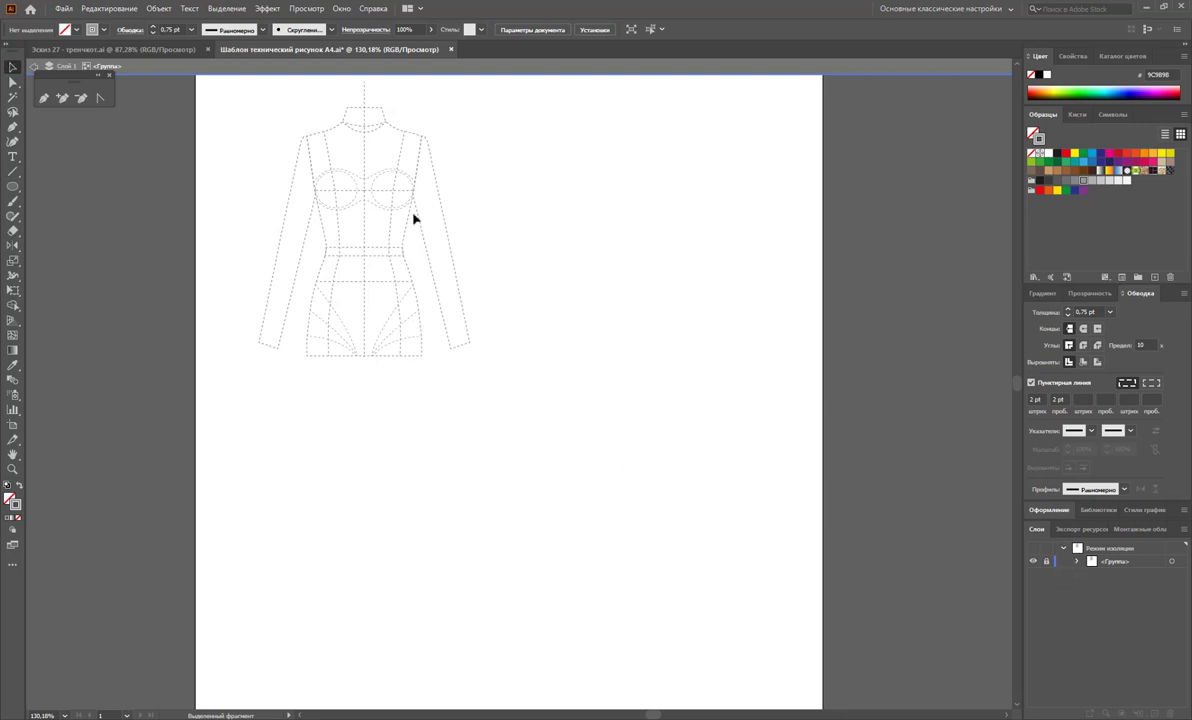
key(Escape)
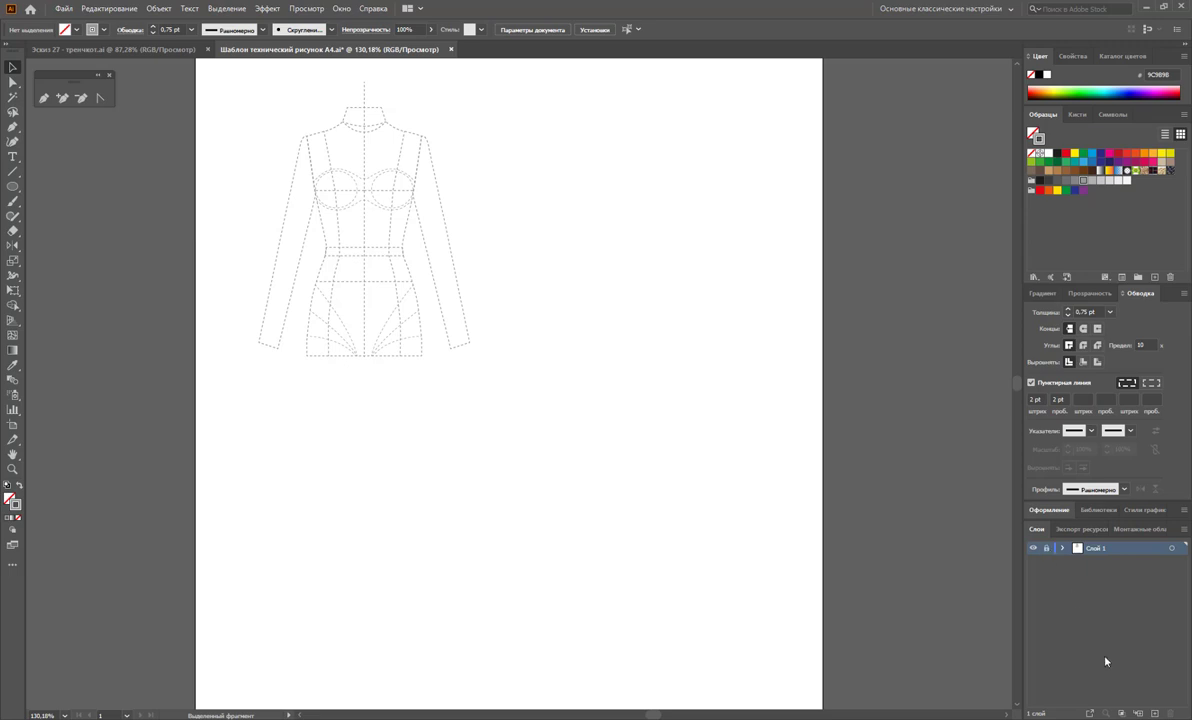
- Add Слой 2 above the locked template and zoom in on the torso
click(1155, 713)
click(13, 469)
drag(212, 88, 504, 406)
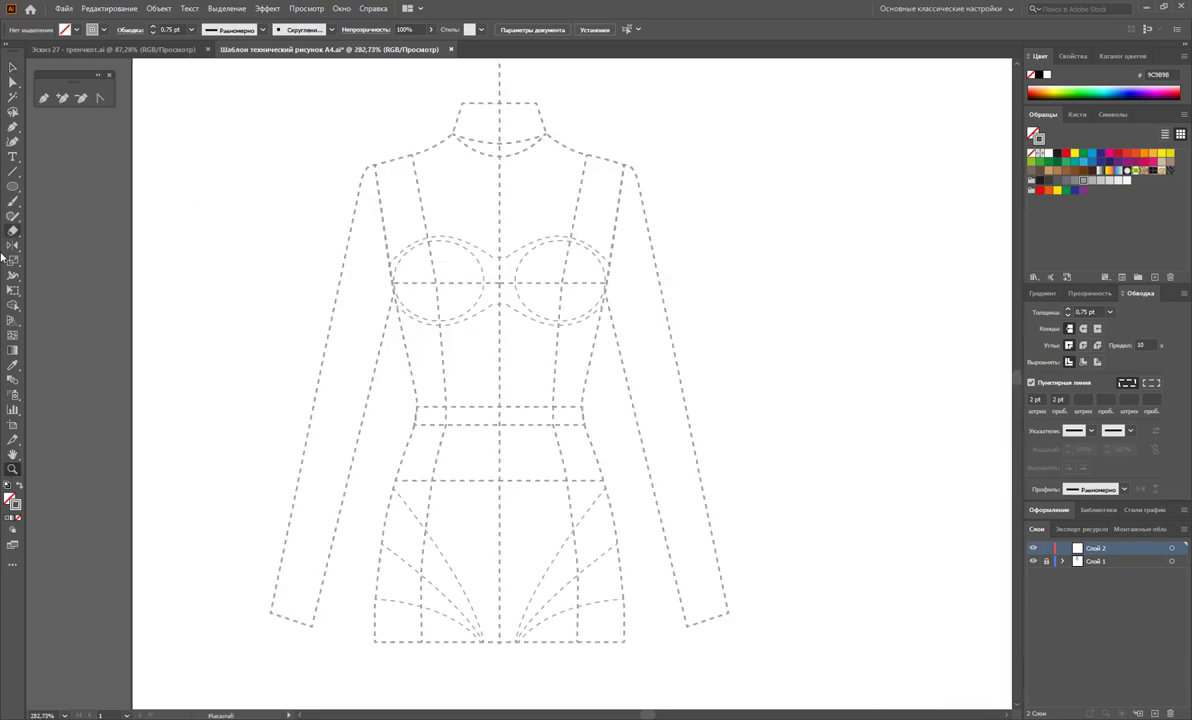
click(13, 126)
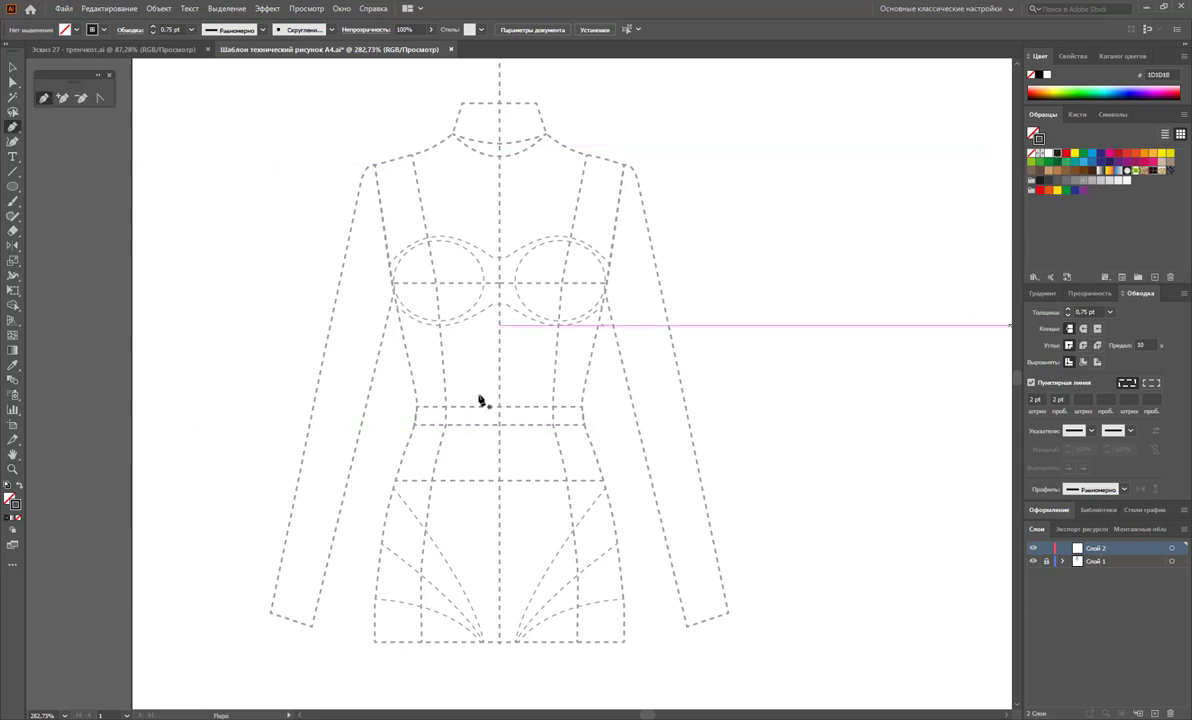
- Set a solid stroke and trace the neckline, shoulder and outer sleeve down to the cuff
click(1033, 385)
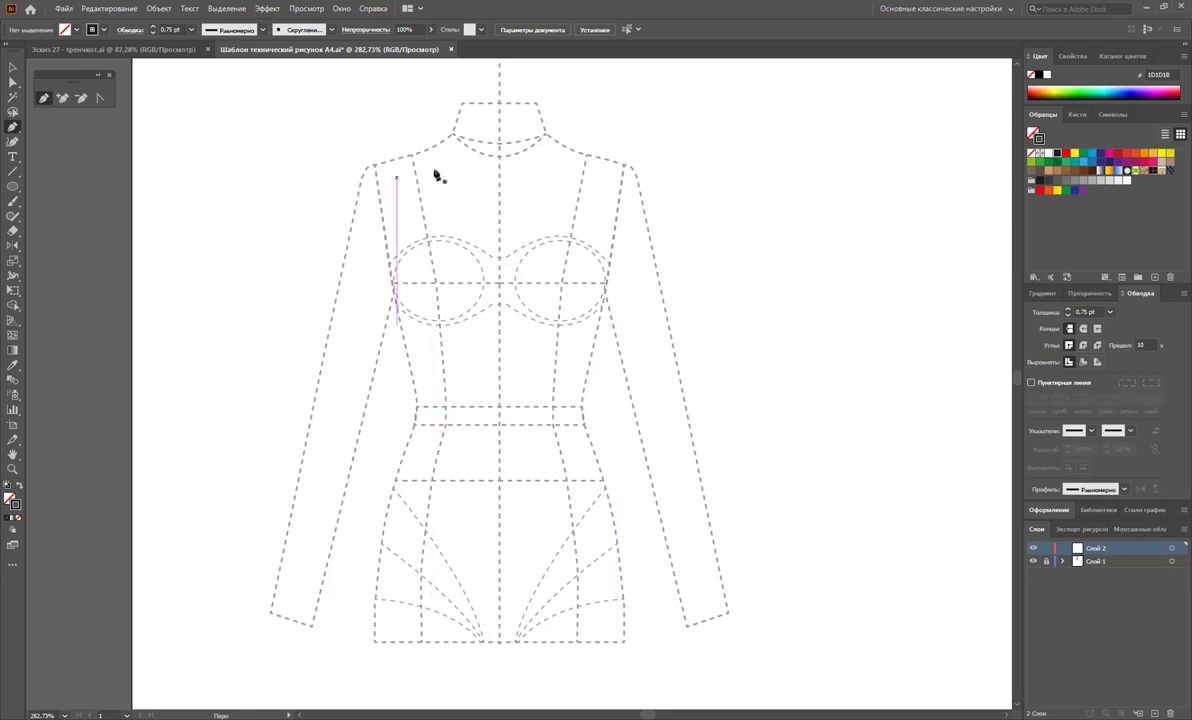
click(499, 165)
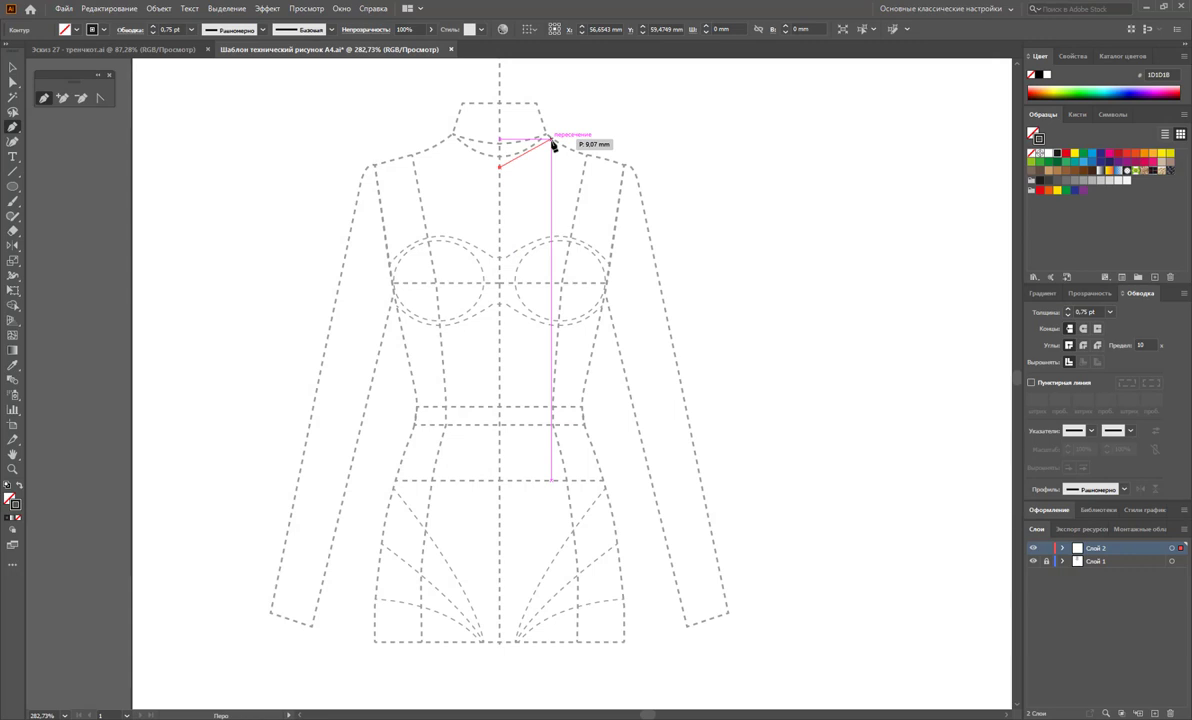
drag(549, 137, 566, 113)
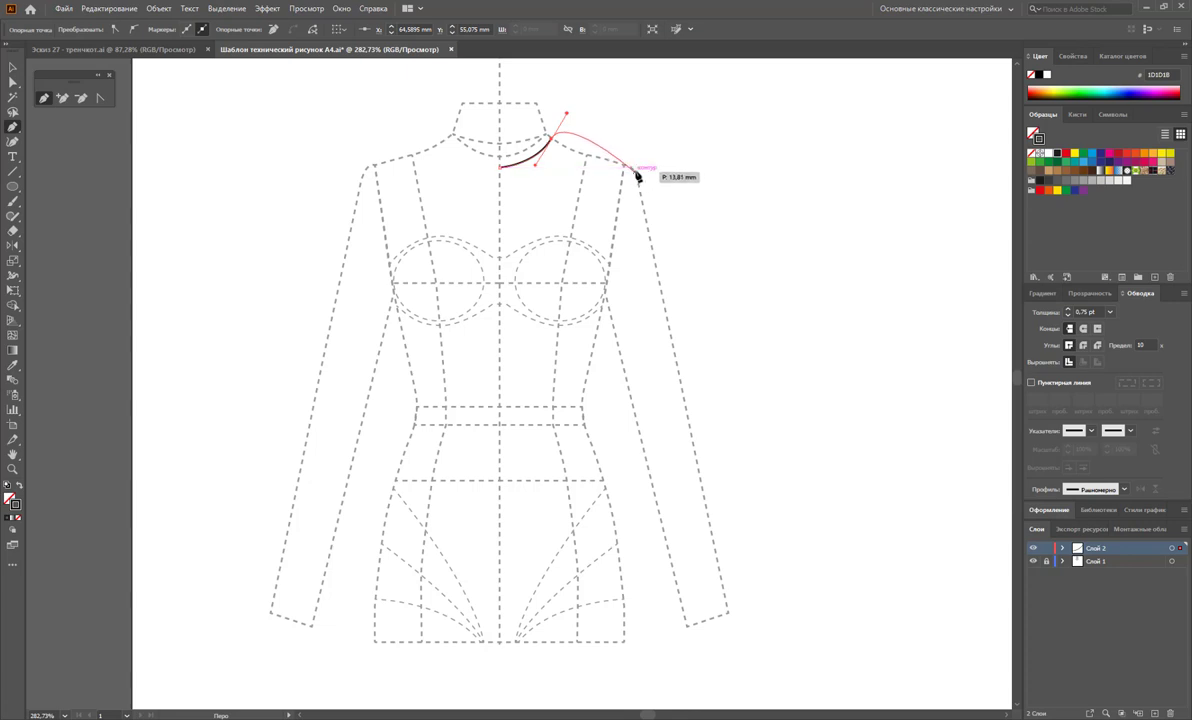
drag(630, 157, 648, 188)
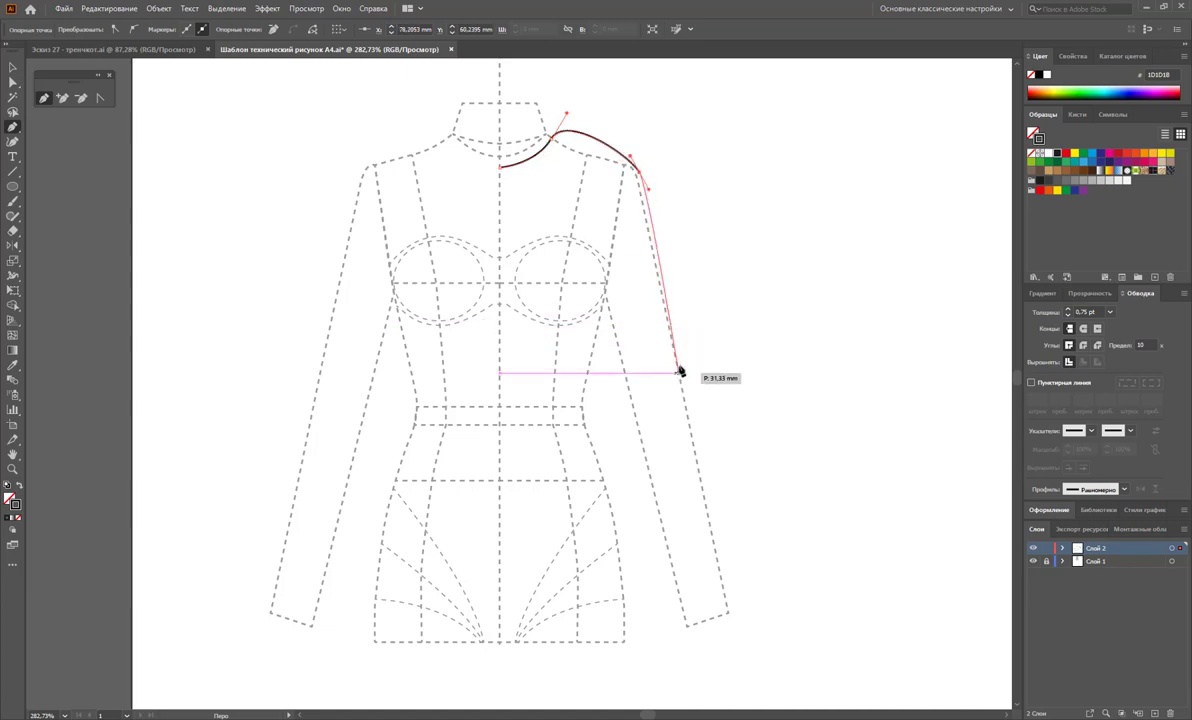
drag(692, 384, 720, 472)
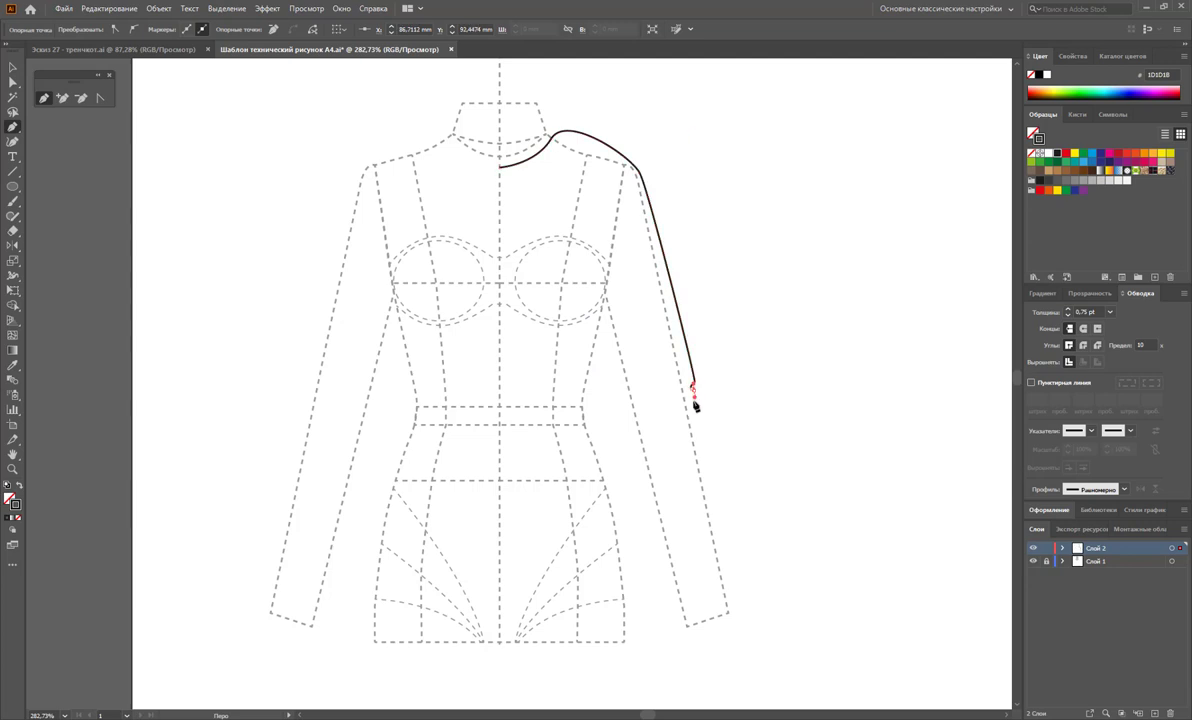
click(733, 579)
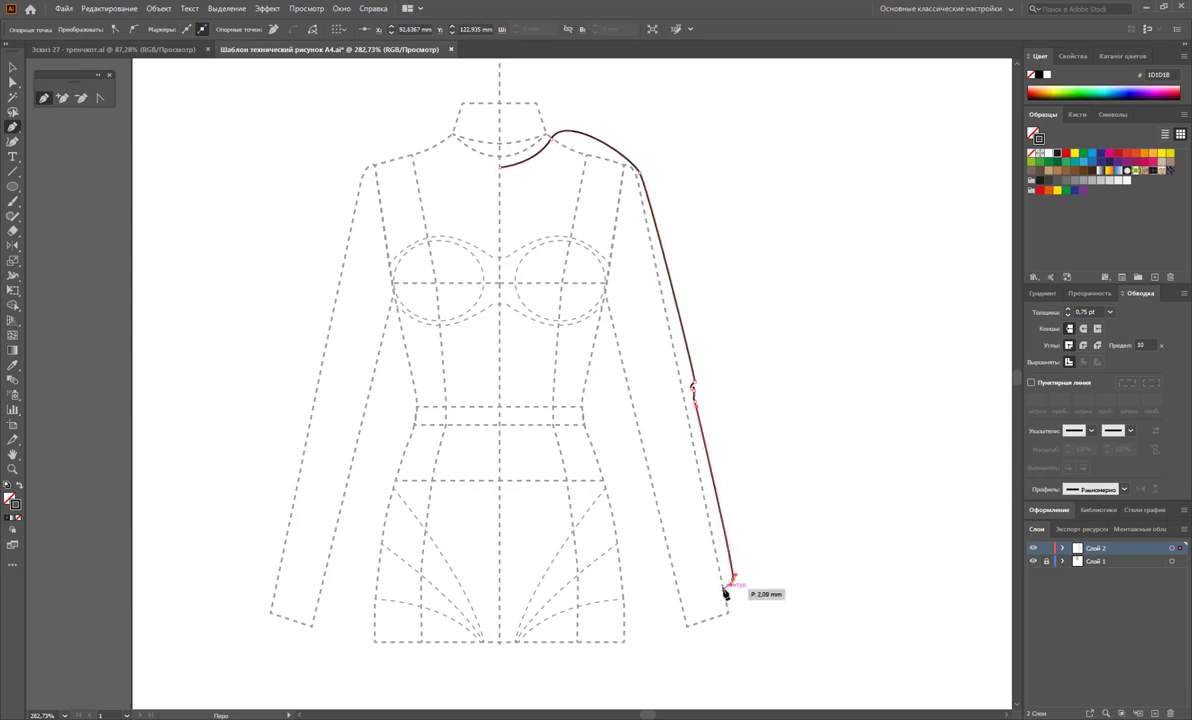
drag(683, 597, 670, 601)
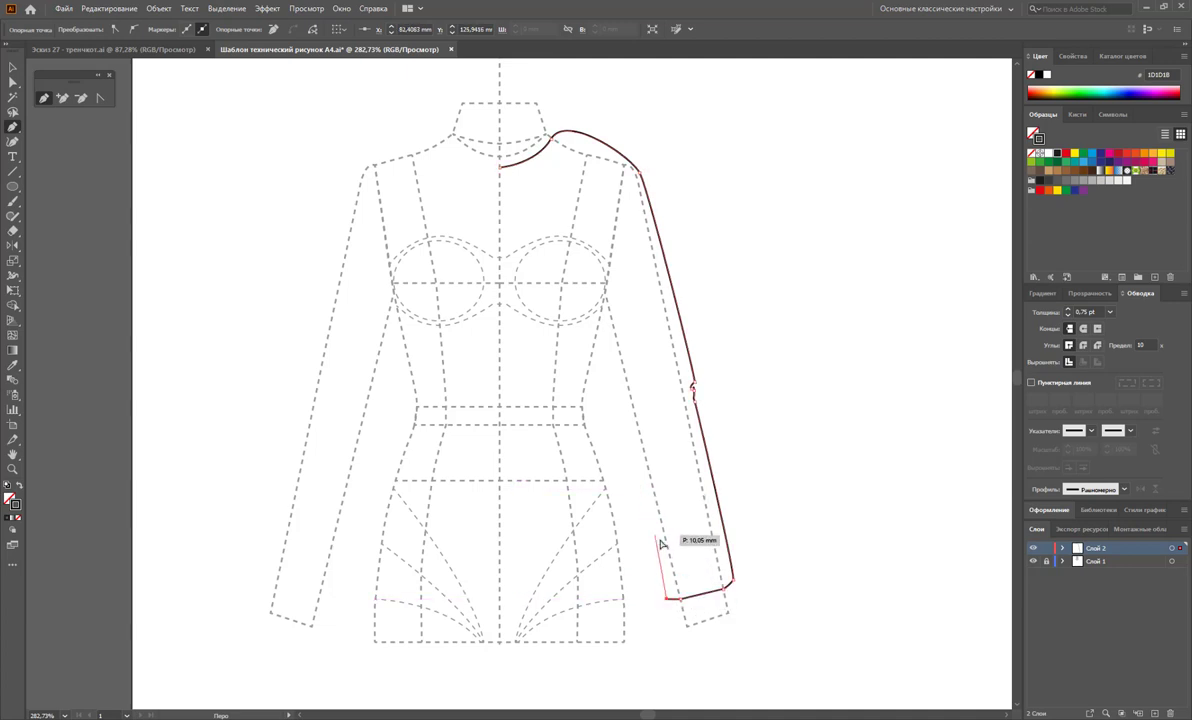
key(Escape)
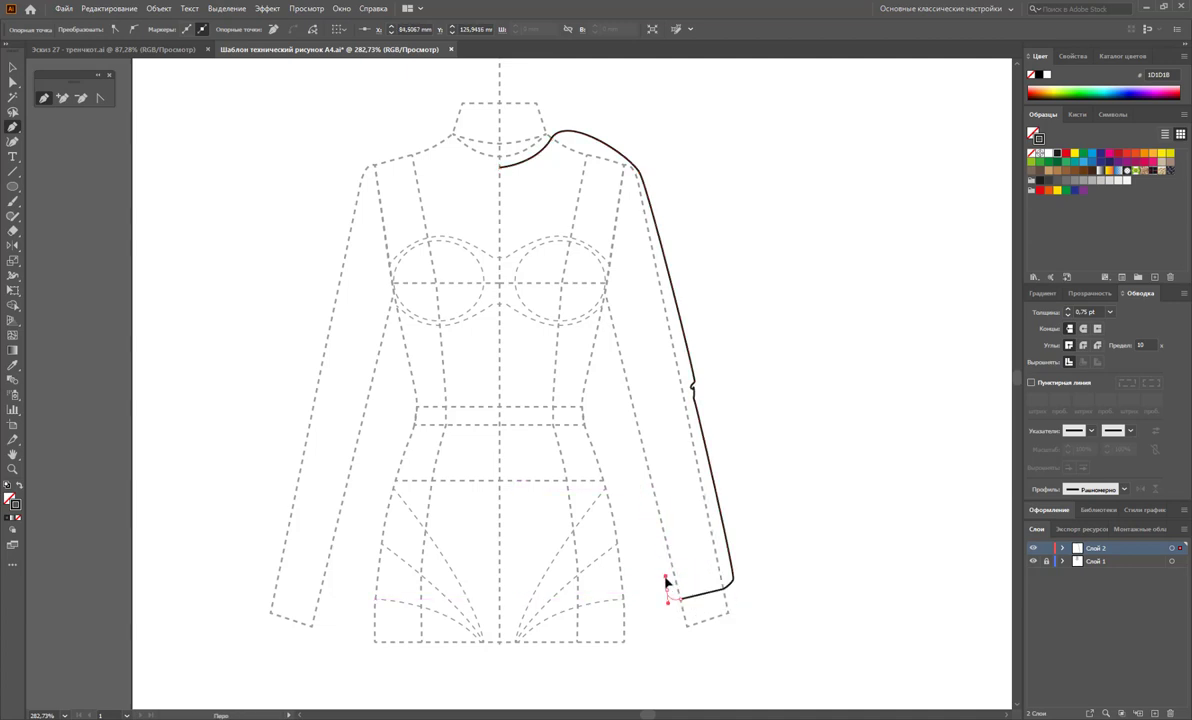
- Trace the inner sleeve and raglan seam back up, closing the outline at the neckline
drag(668, 588, 644, 444)
click(607, 296)
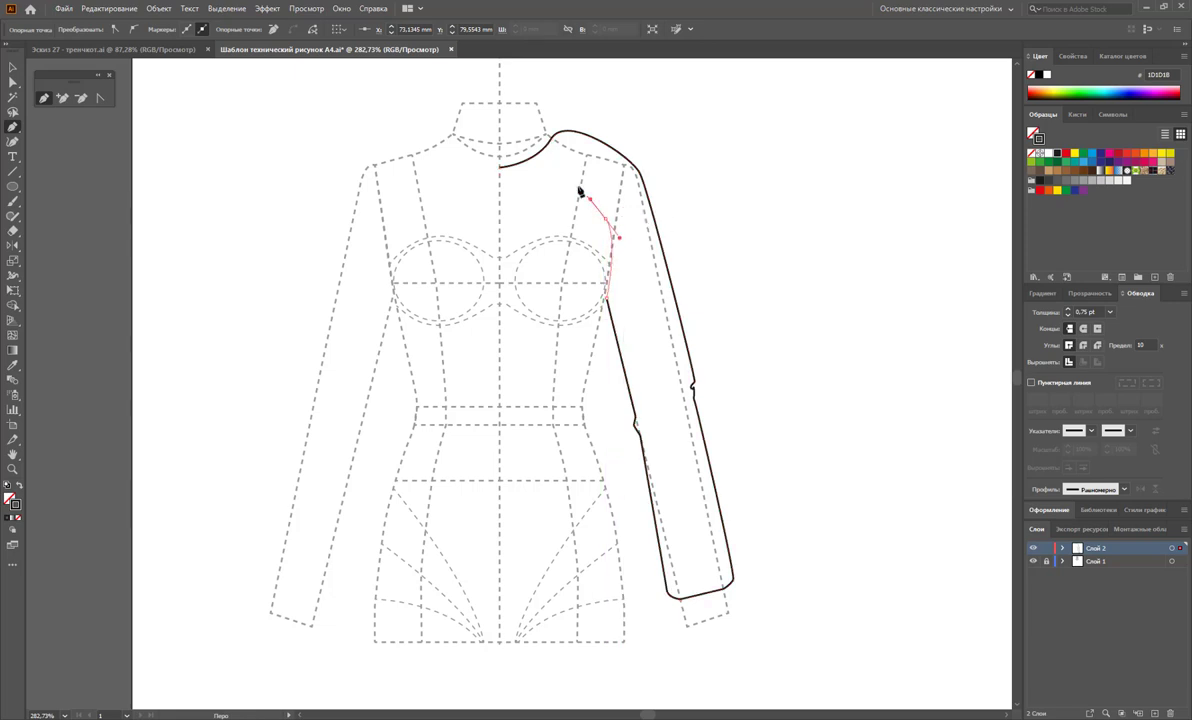
drag(584, 196, 550, 155)
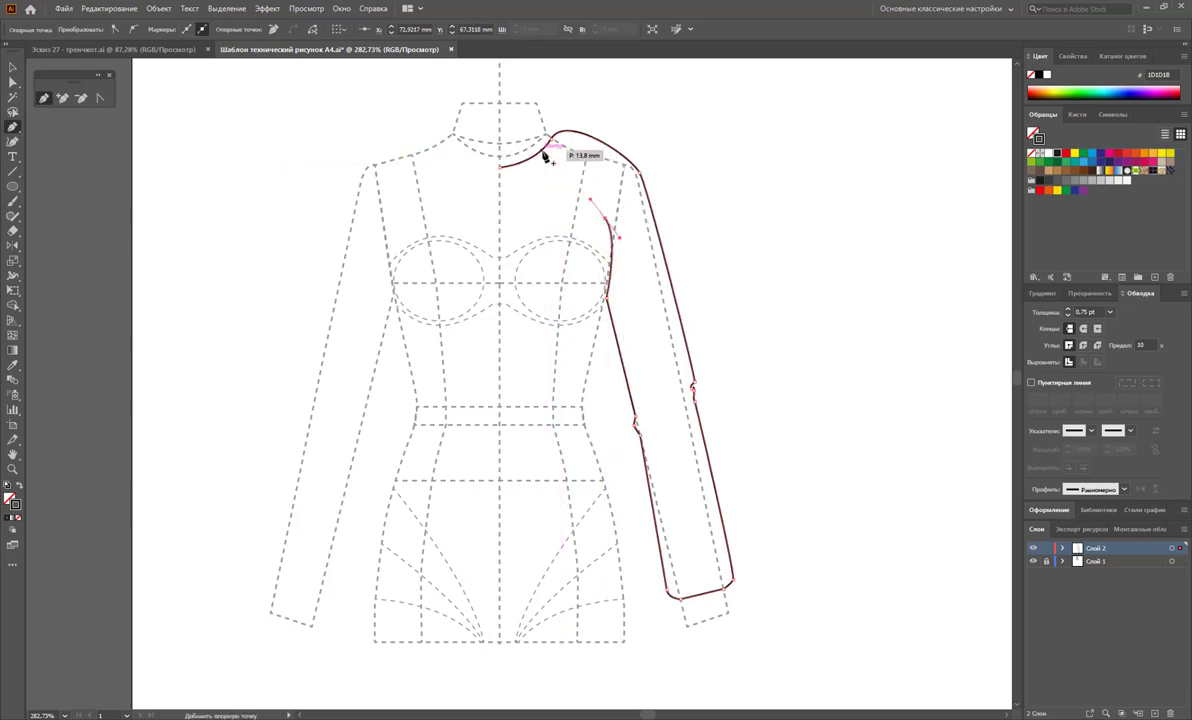
click(546, 156)
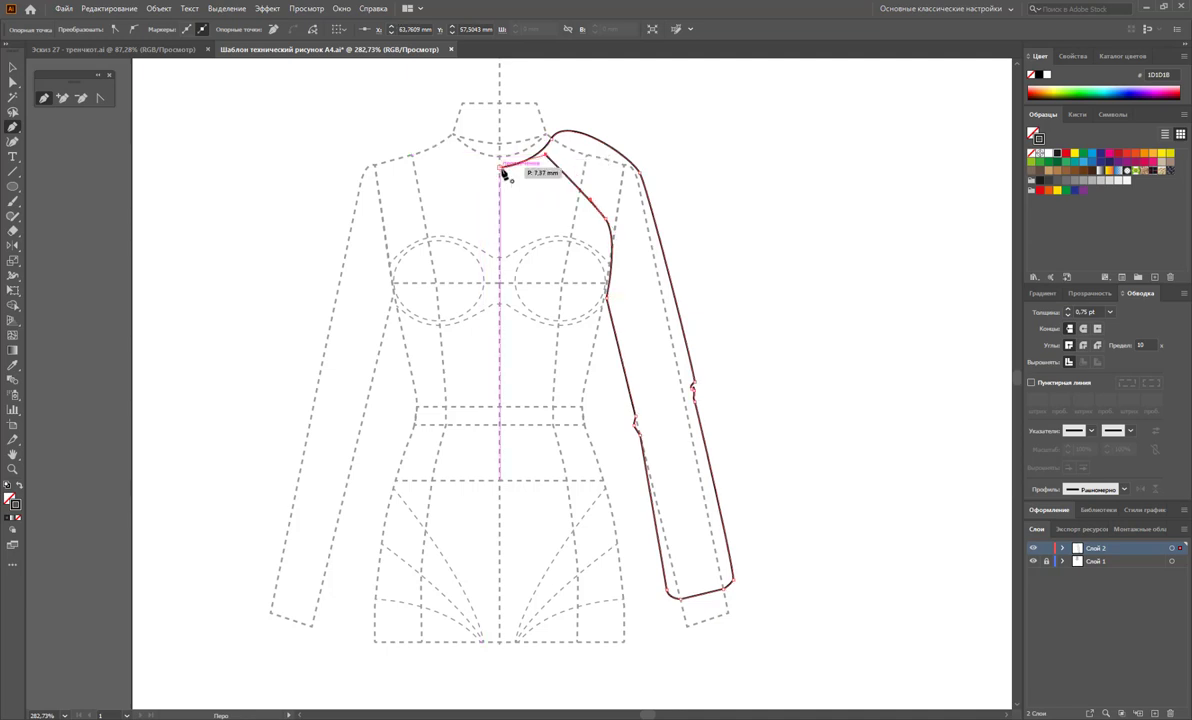
click(500, 166)
click(81, 97)
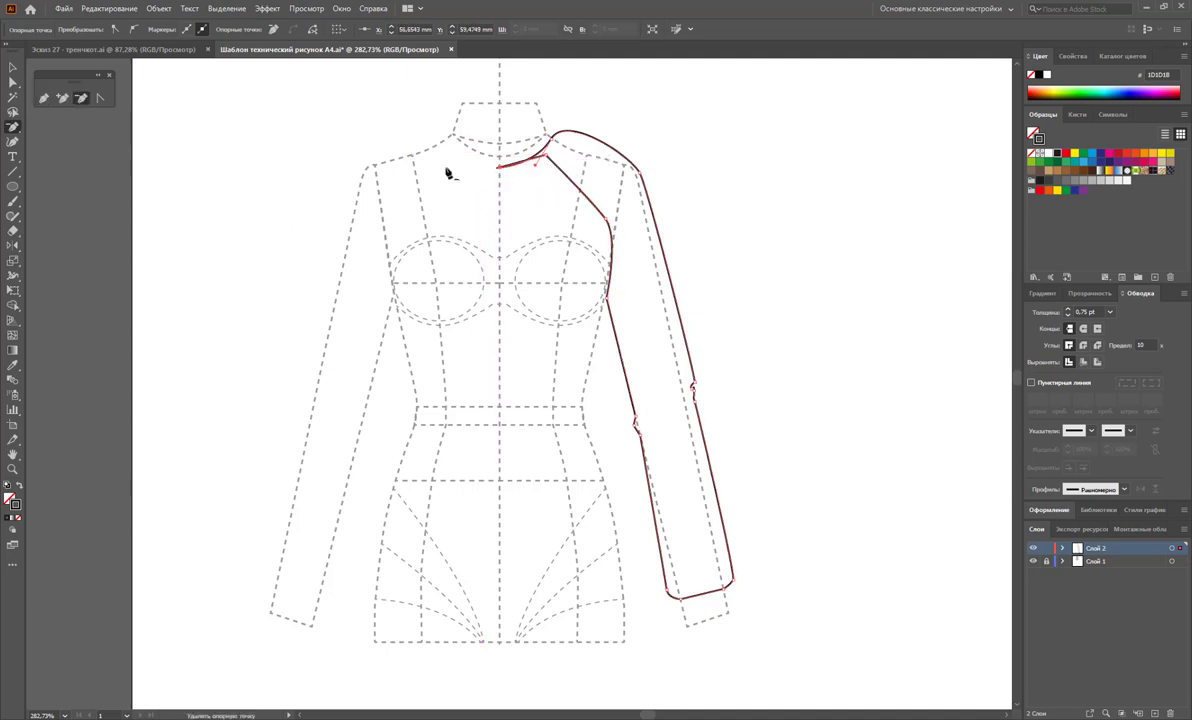
- Remove the extra neckline anchor and curve the sleeve's collar-side shoulder point
click(500, 167)
click(13, 82)
drag(543, 158, 541, 150)
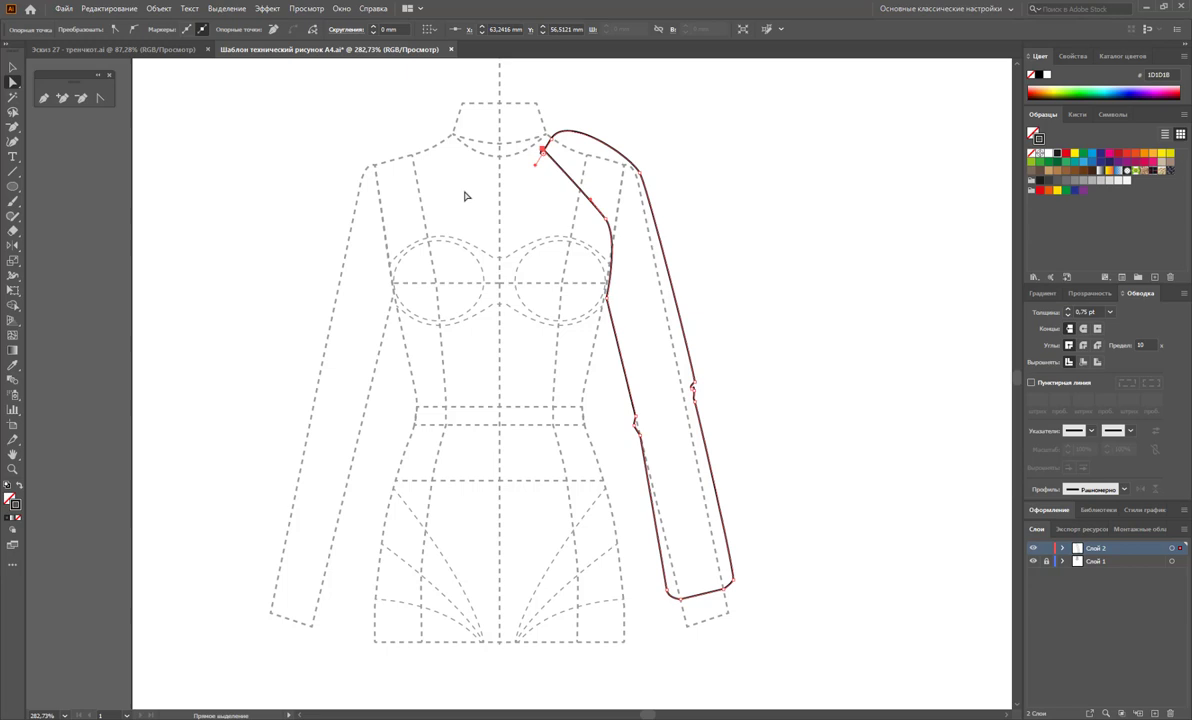
click(100, 96)
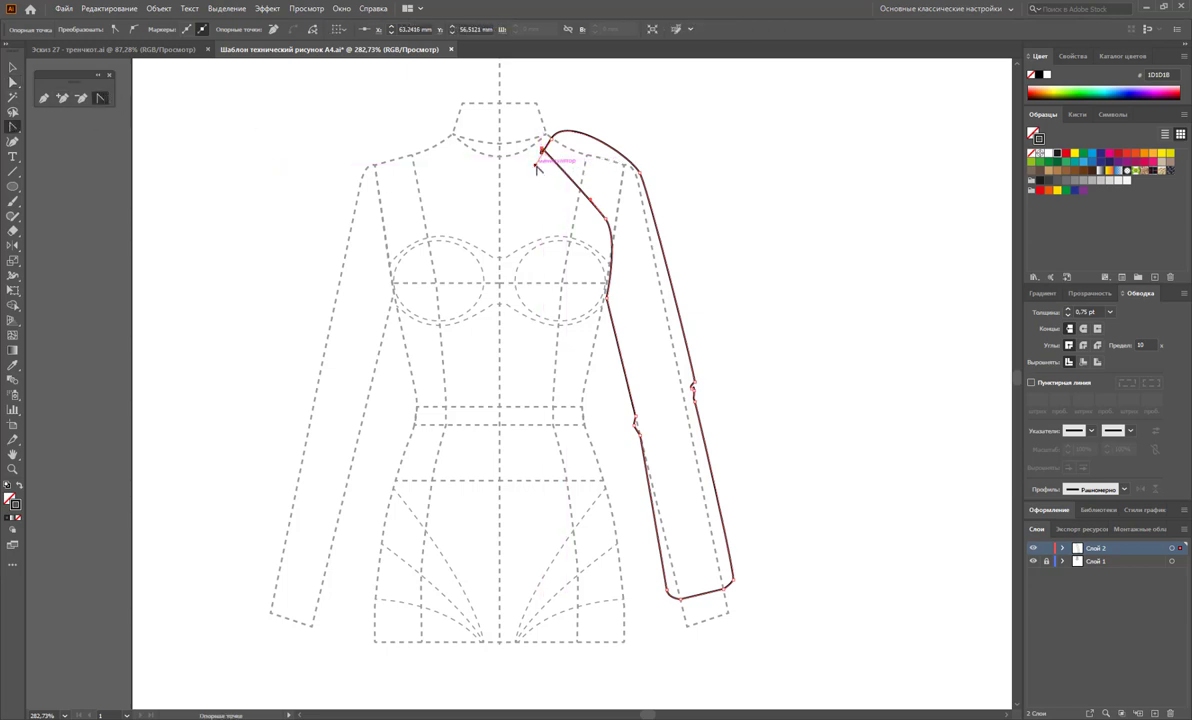
mouse_move(543, 148)
mouse_down()
mouse_move(575, 109)
mouse_move(570, 119)
mouse_up()
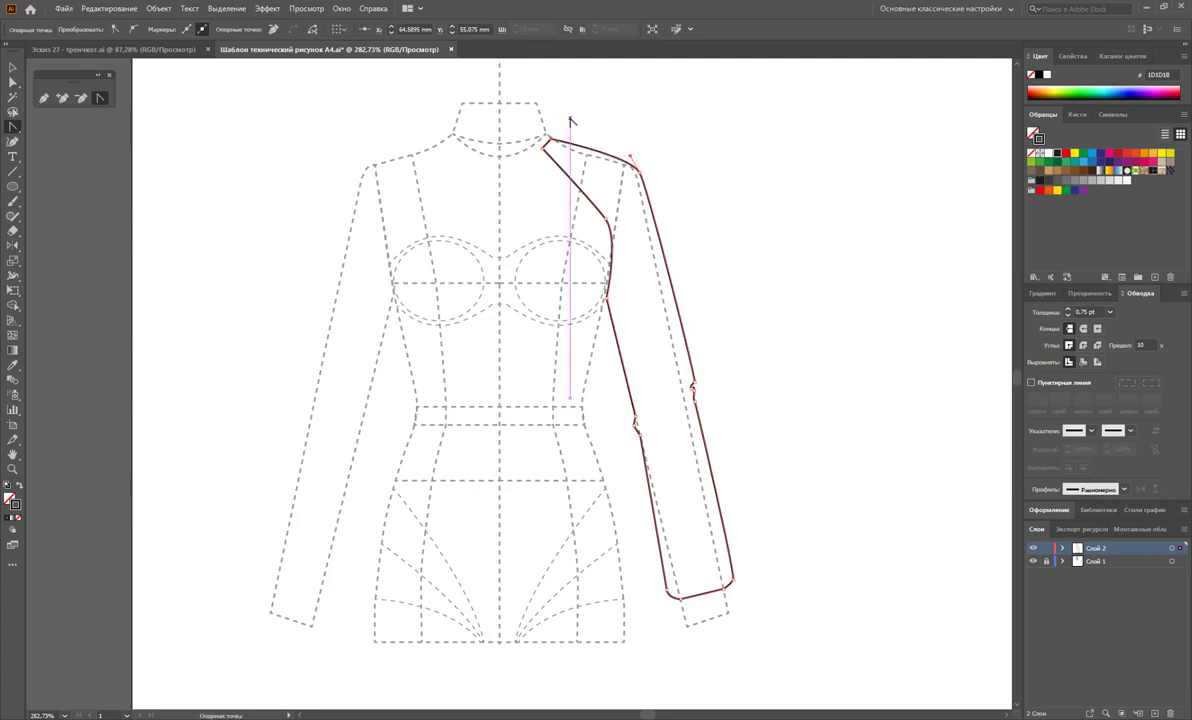
key(a)
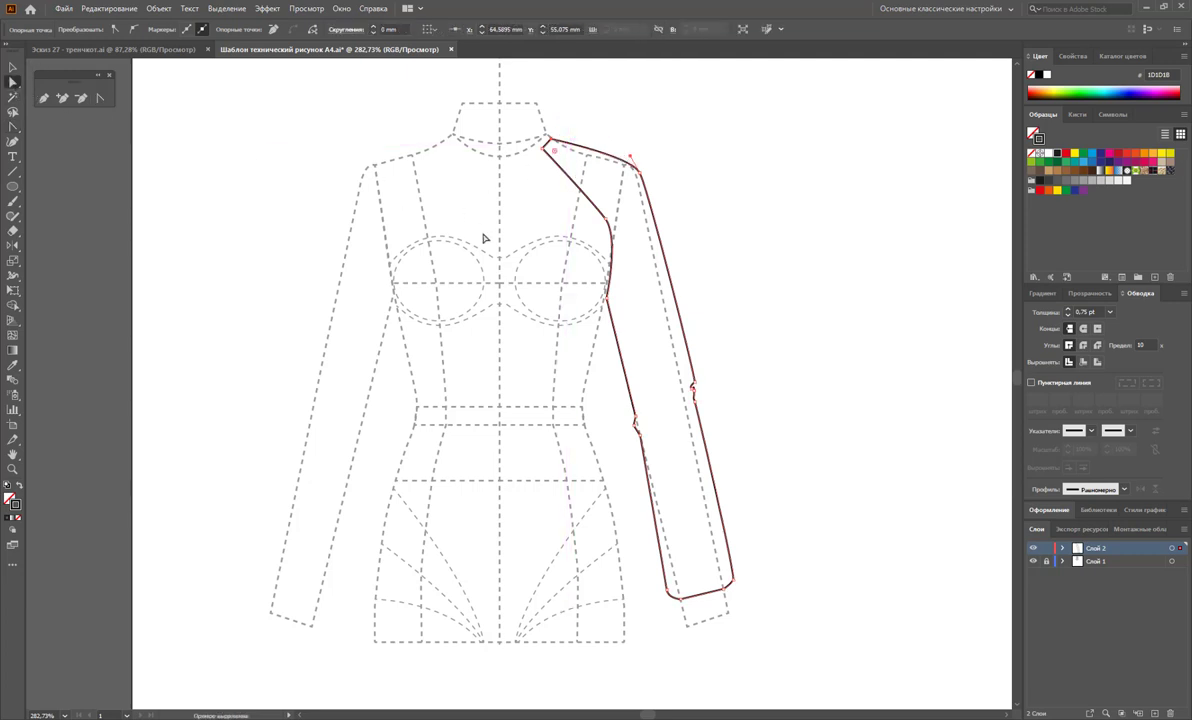
- Move the armhole corner up and smooth the curve at the sleeve's shoulder
click(604, 218)
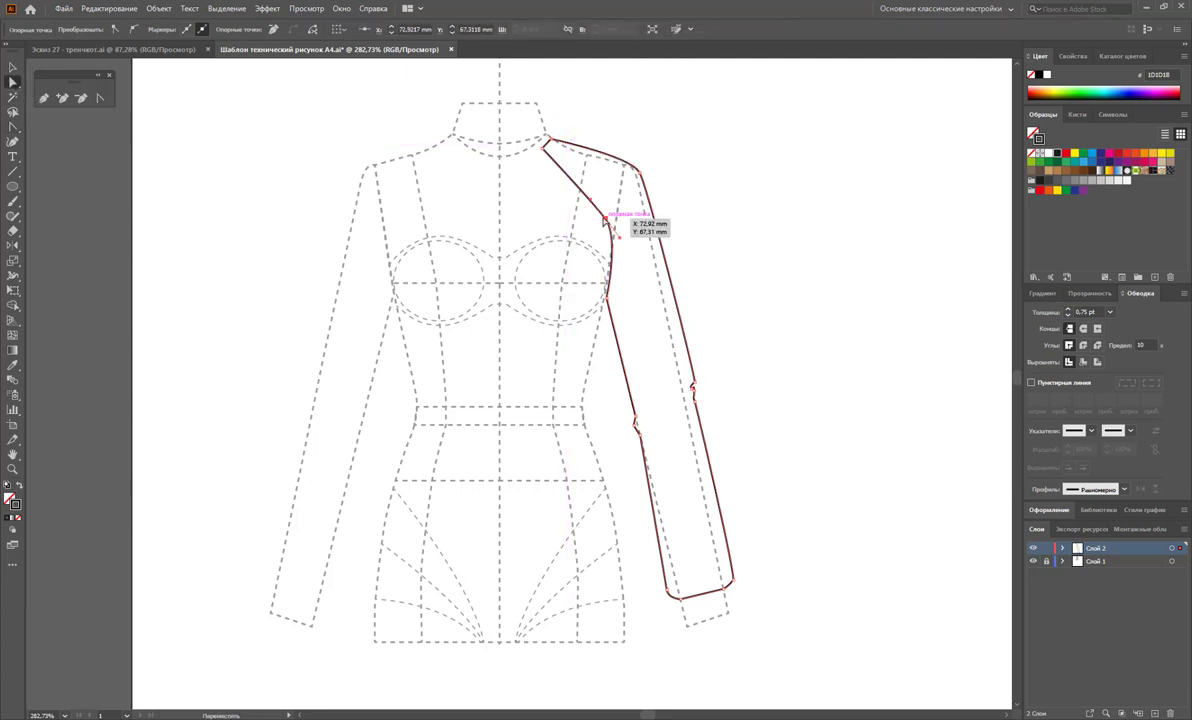
mouse_move(604, 218)
mouse_down()
mouse_move(590, 213)
mouse_move(604, 233)
mouse_move(617, 199)
mouse_up()
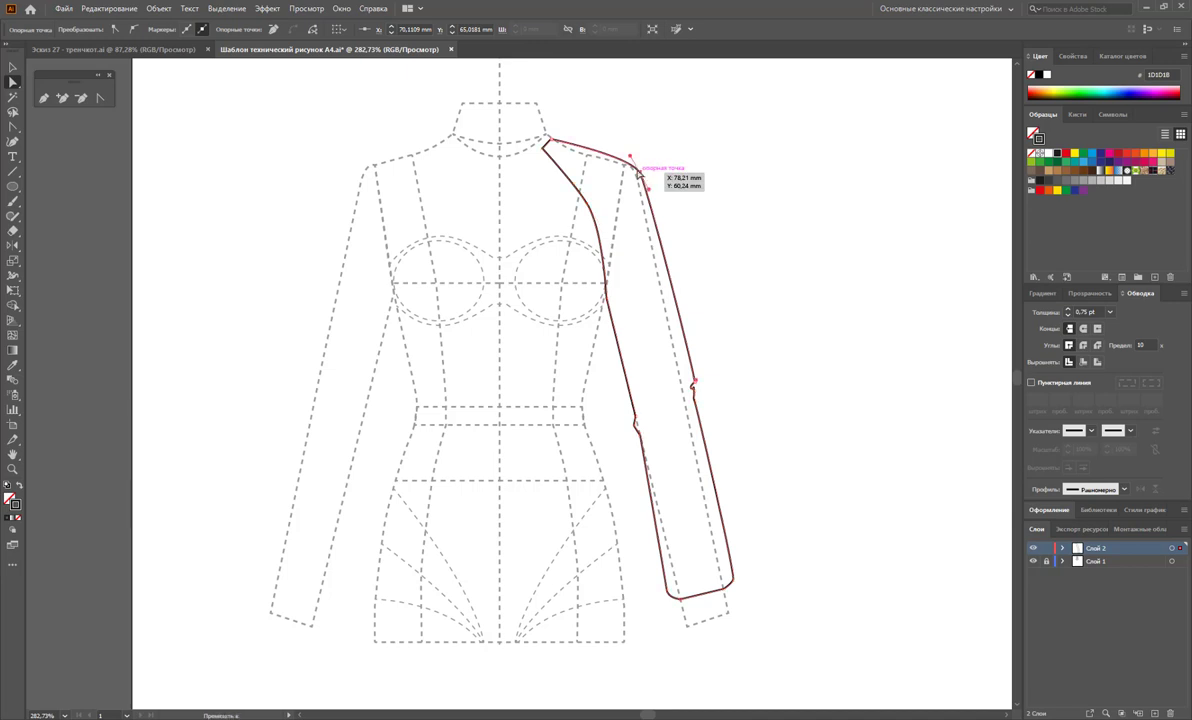
click(632, 155)
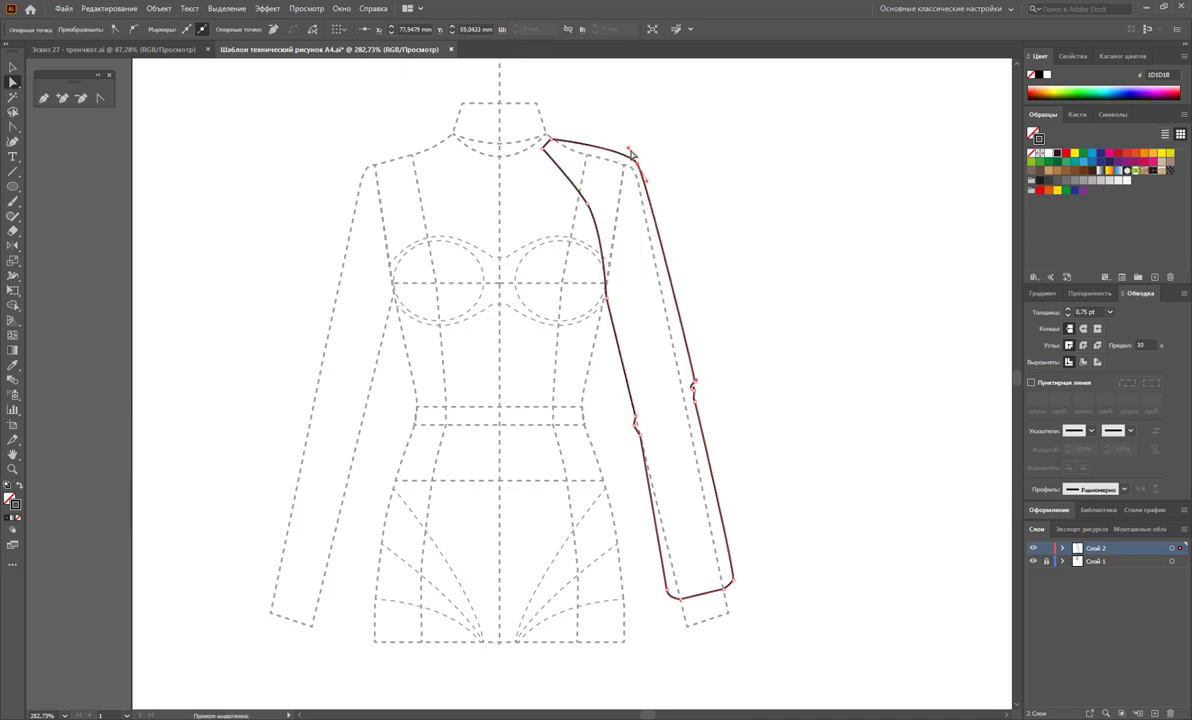
drag(632, 153, 638, 174)
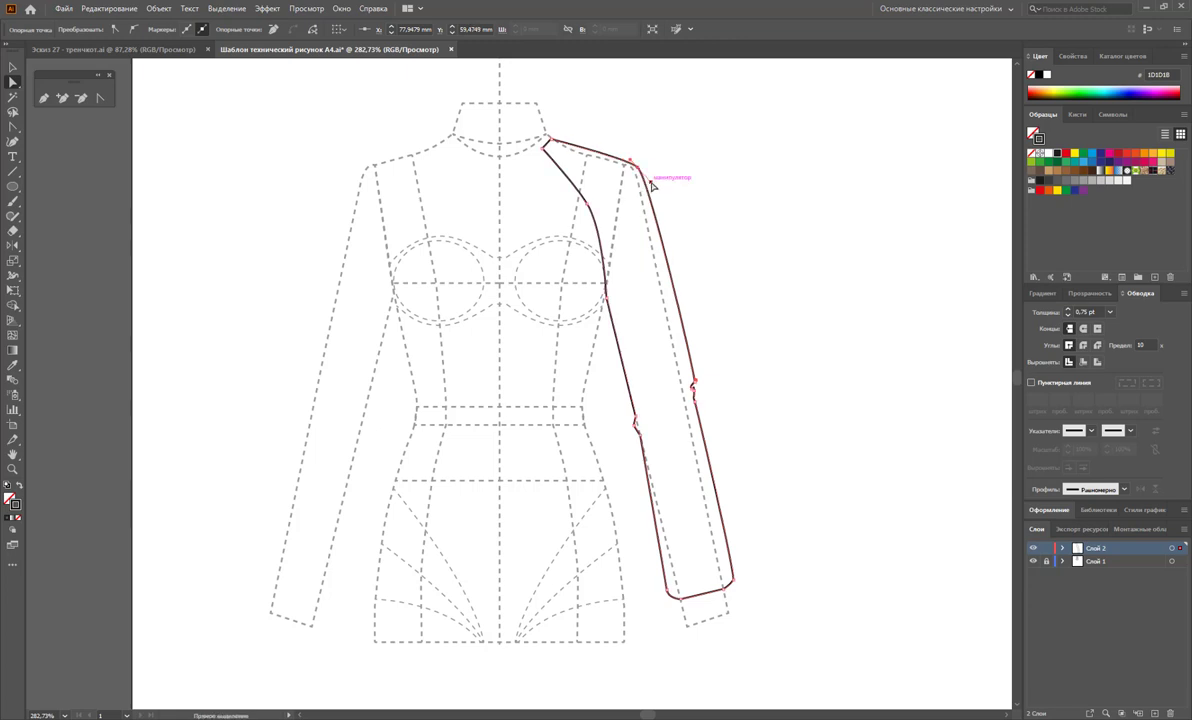
click(636, 163)
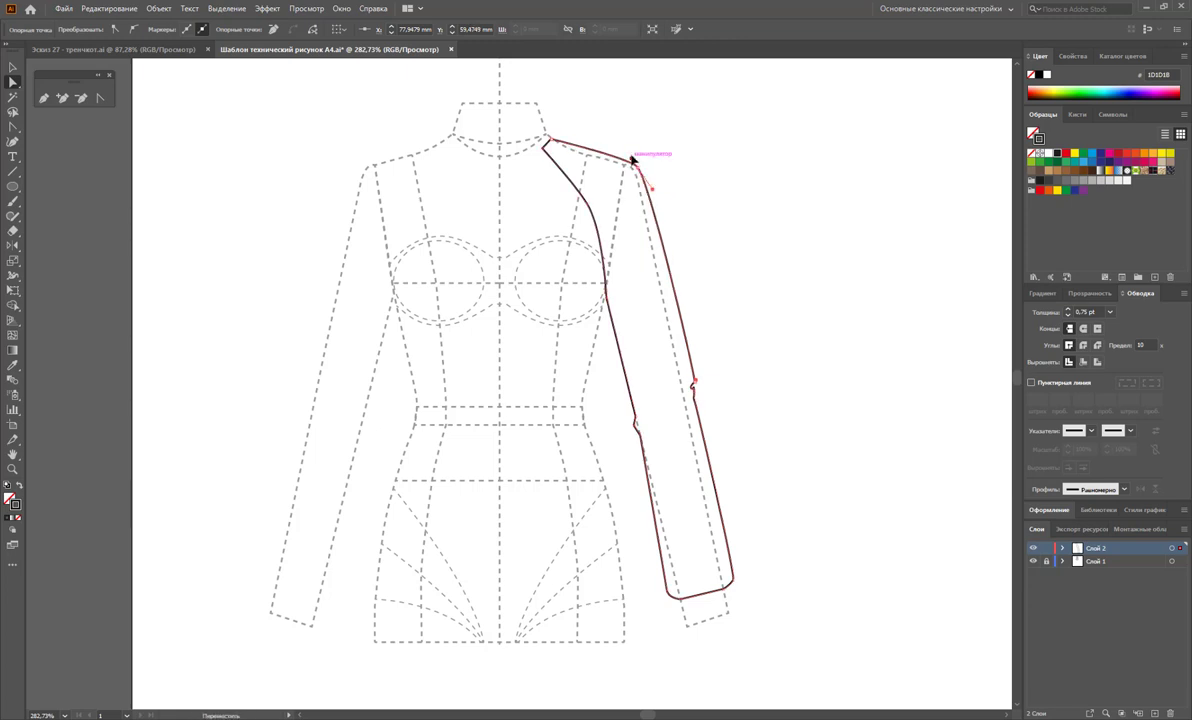
drag(632, 159, 654, 203)
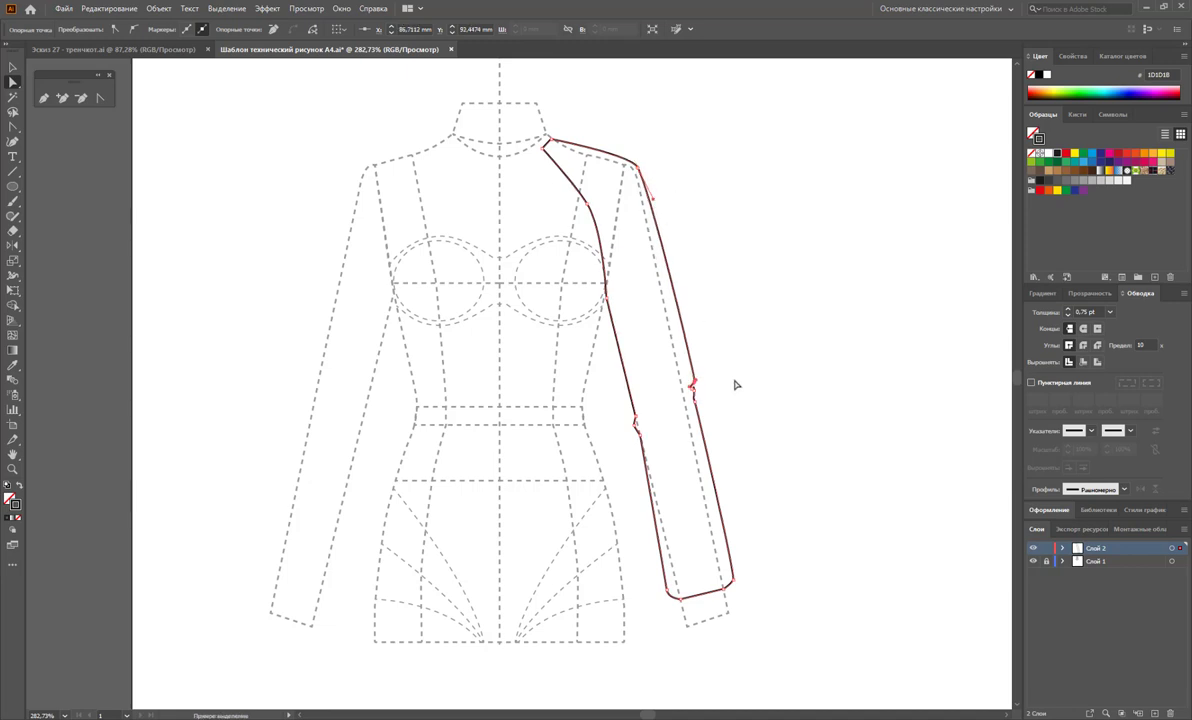
key(Left)
key(Left)
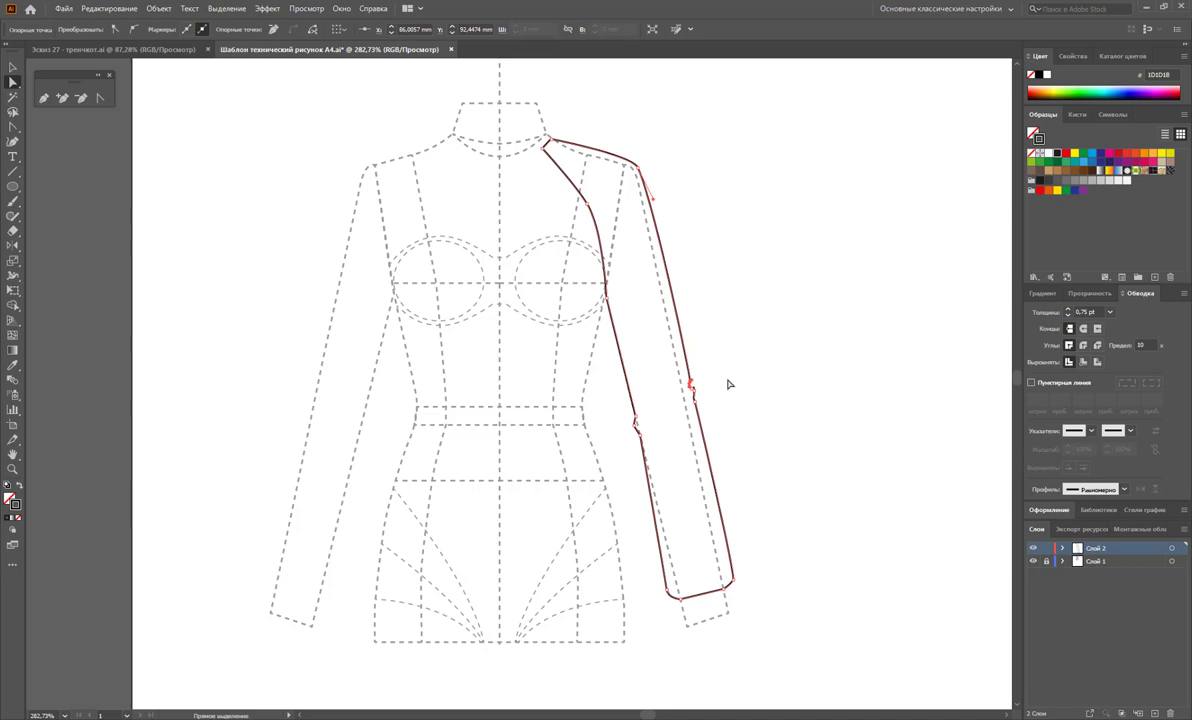
click(729, 381)
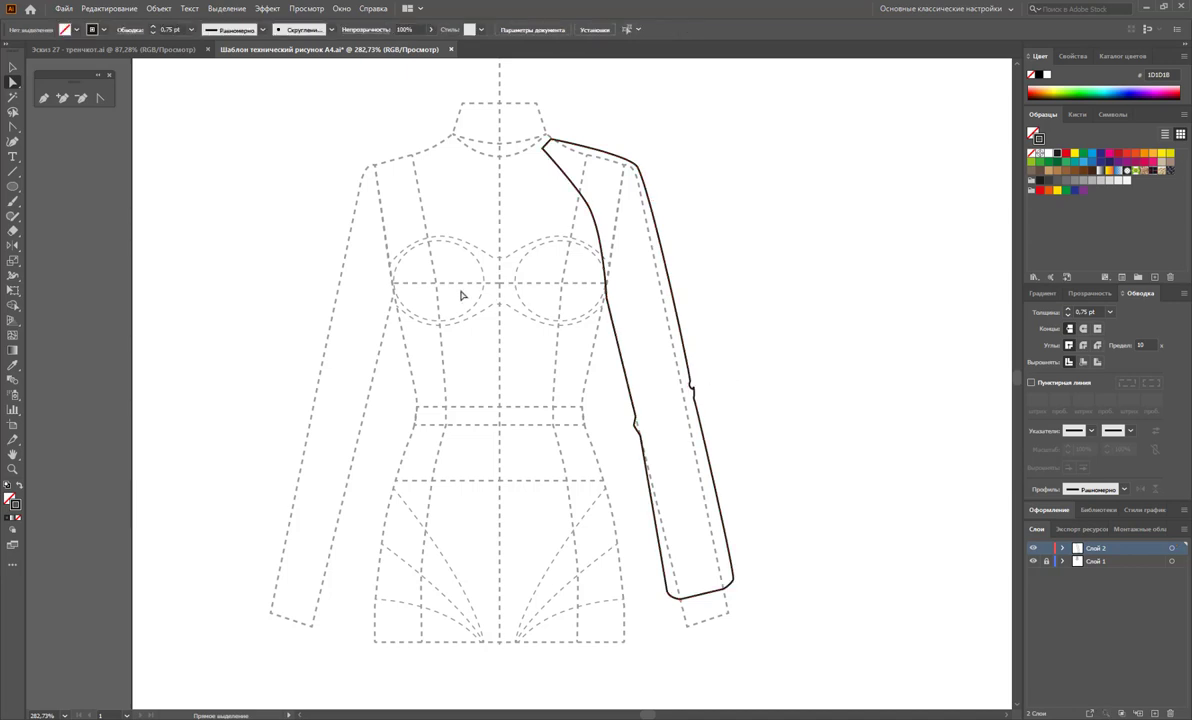
click(43, 98)
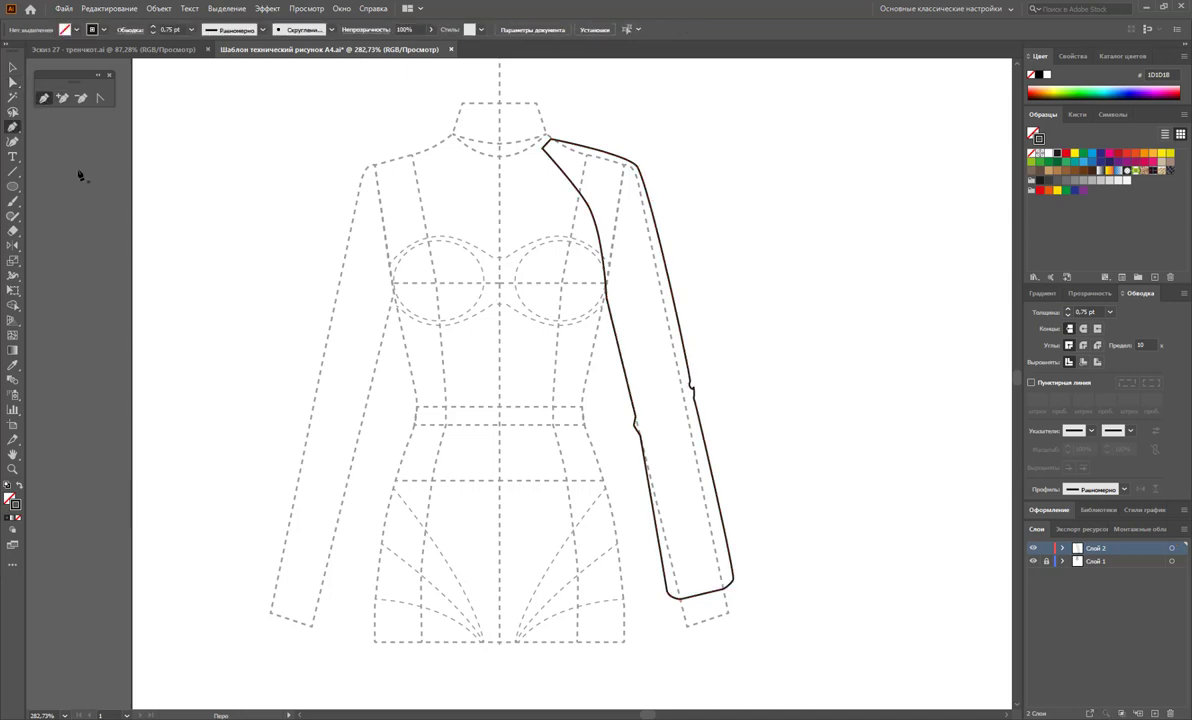
- Outline the front bodice from the collar along the raglan seam, across the hem, up centre front
ctrl+click(544, 152)
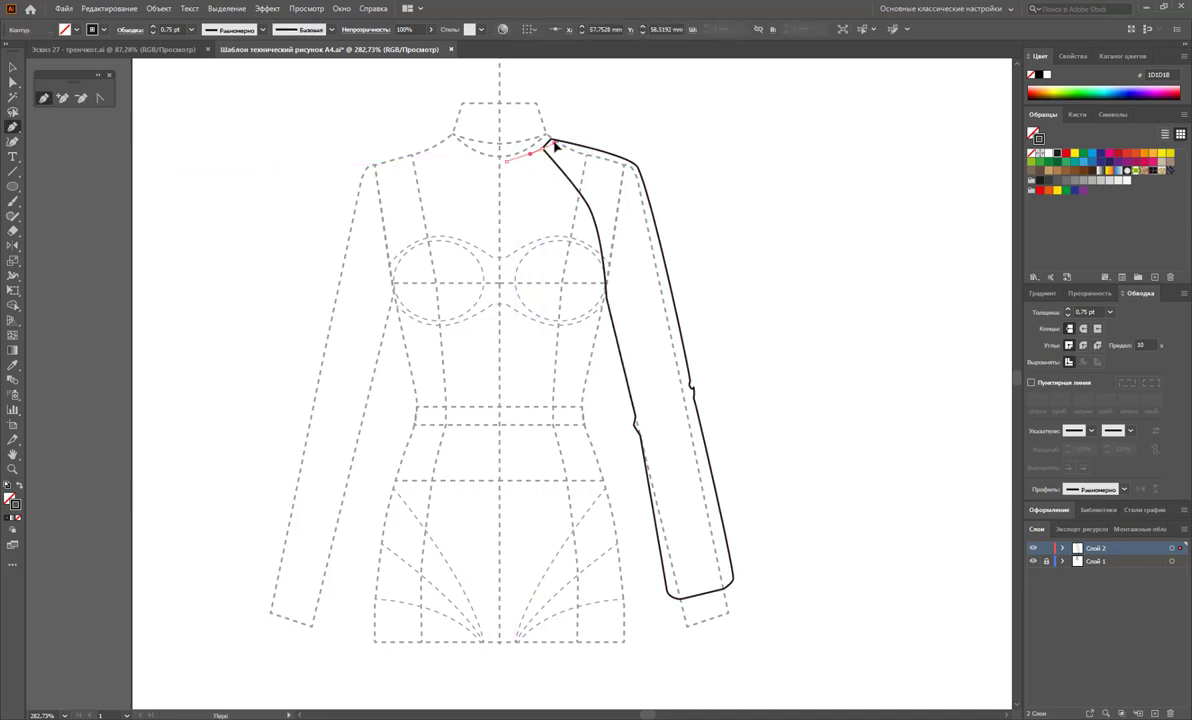
mouse_move(543, 153)
mouse_down()
mouse_move(592, 213)
mouse_move(605, 290)
mouse_up()
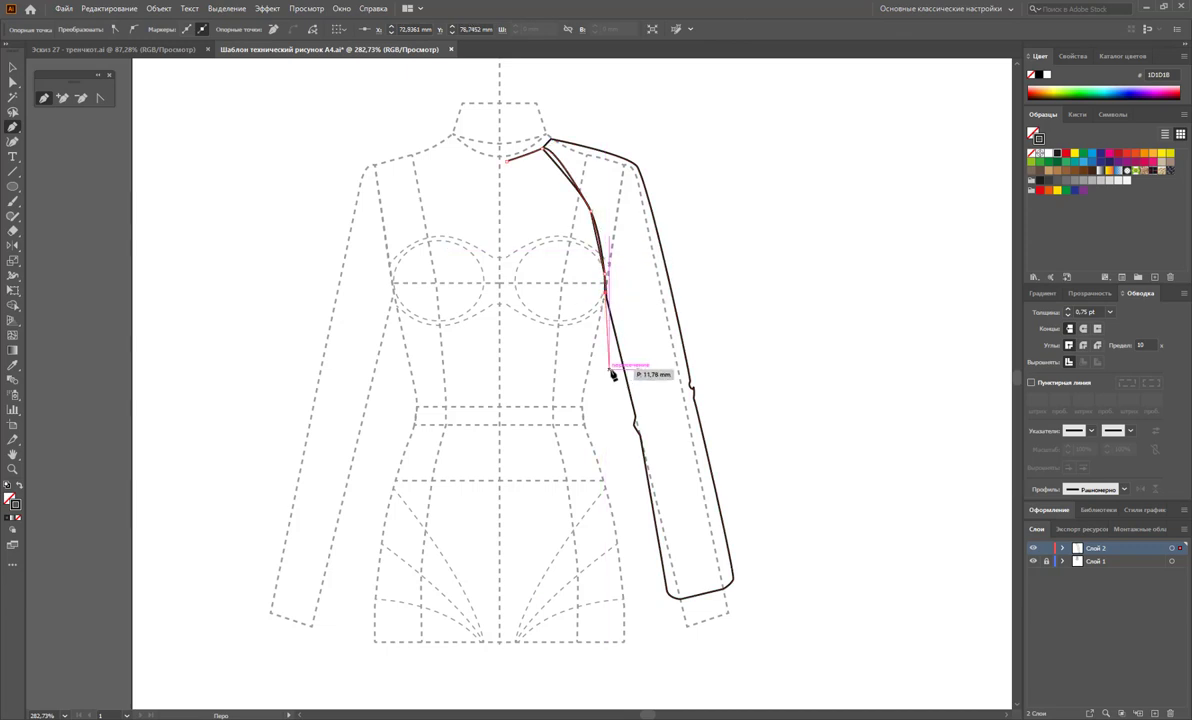
click(631, 528)
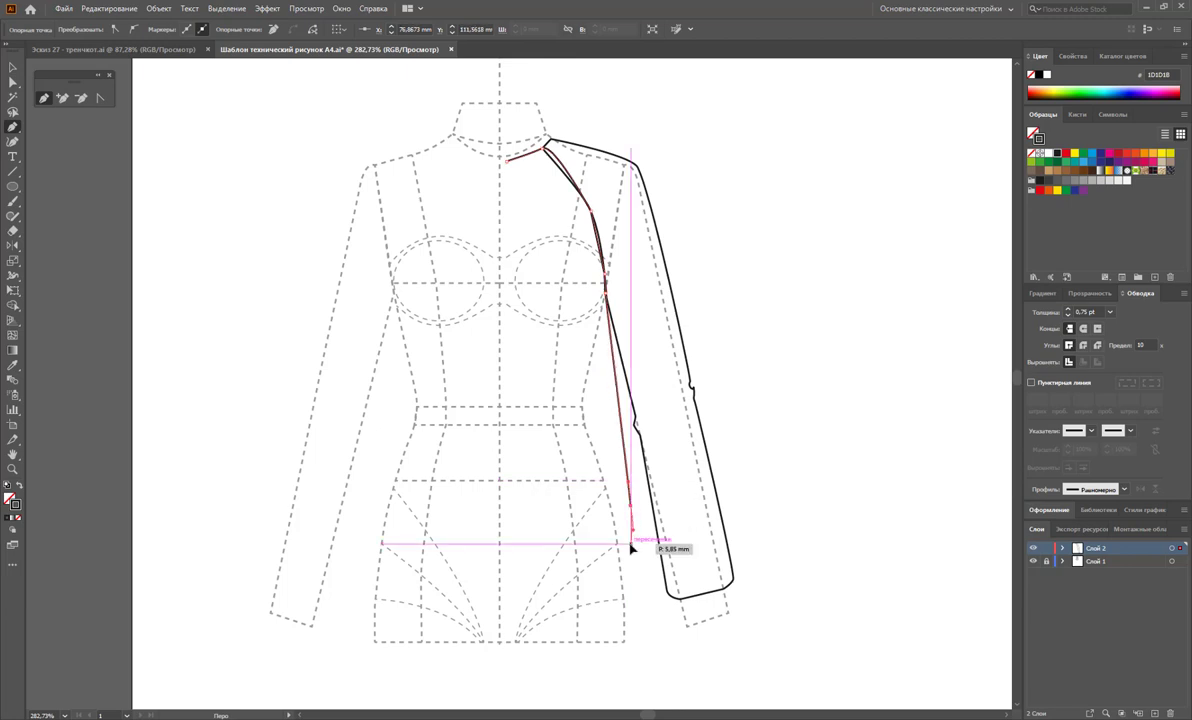
click(633, 541)
click(619, 550)
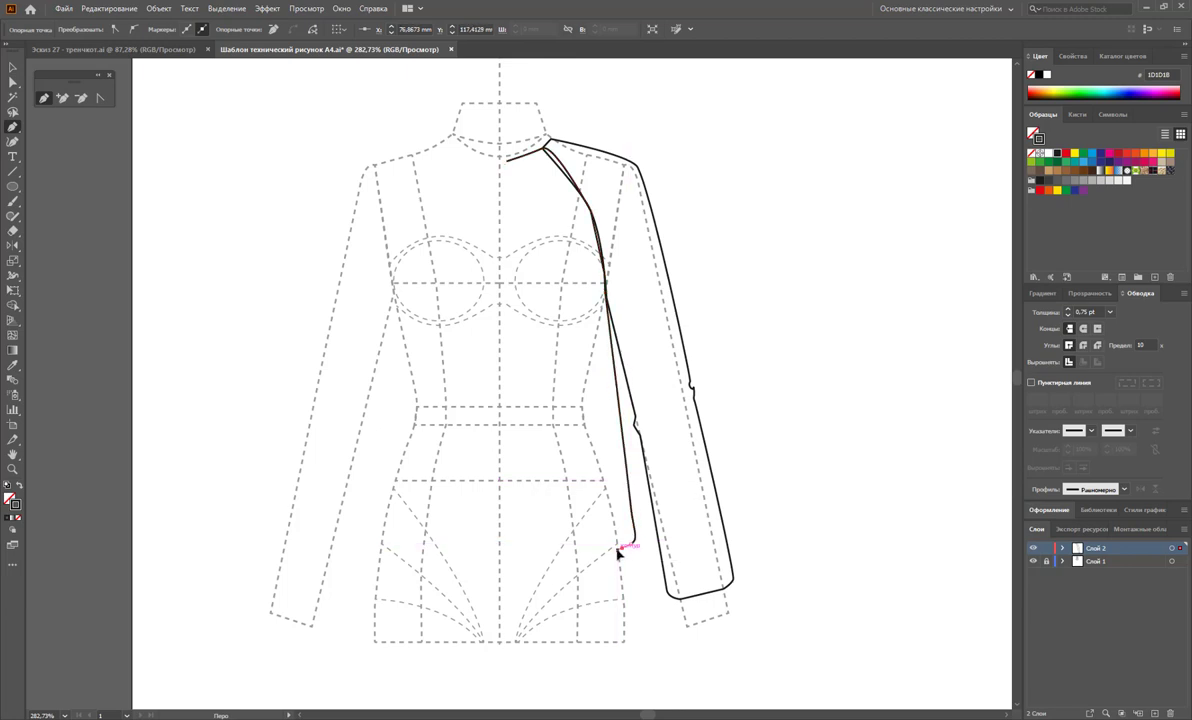
click(500, 554)
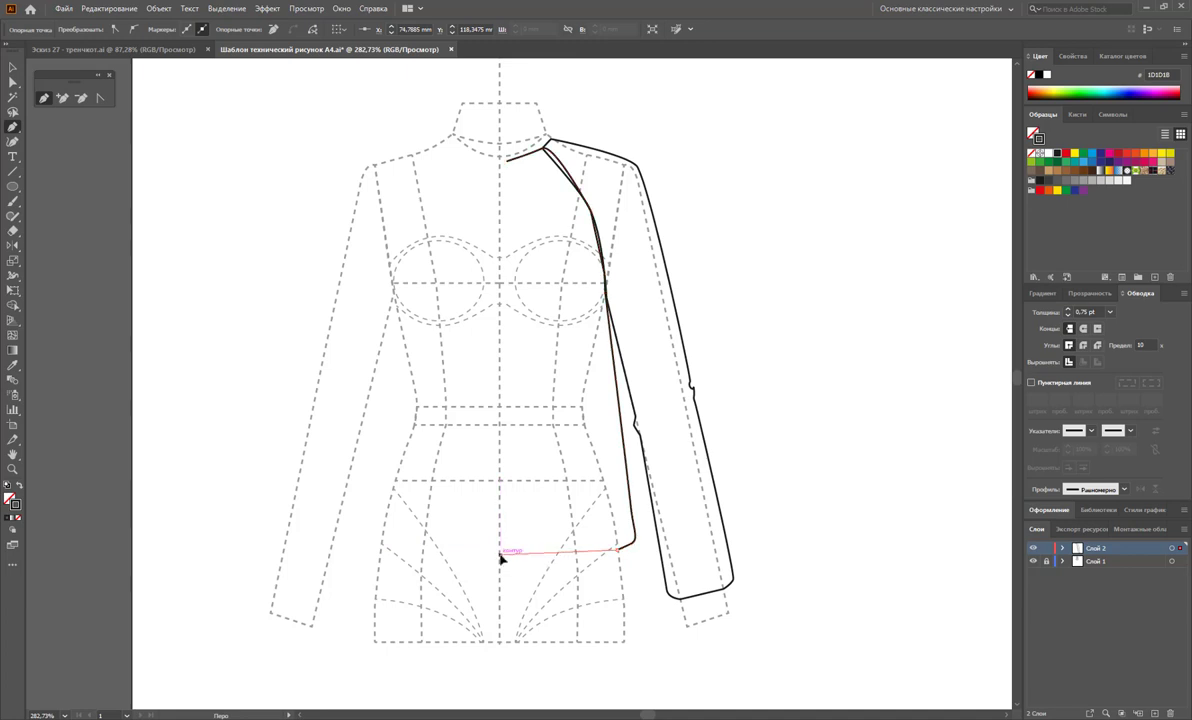
click(505, 161)
key(a)
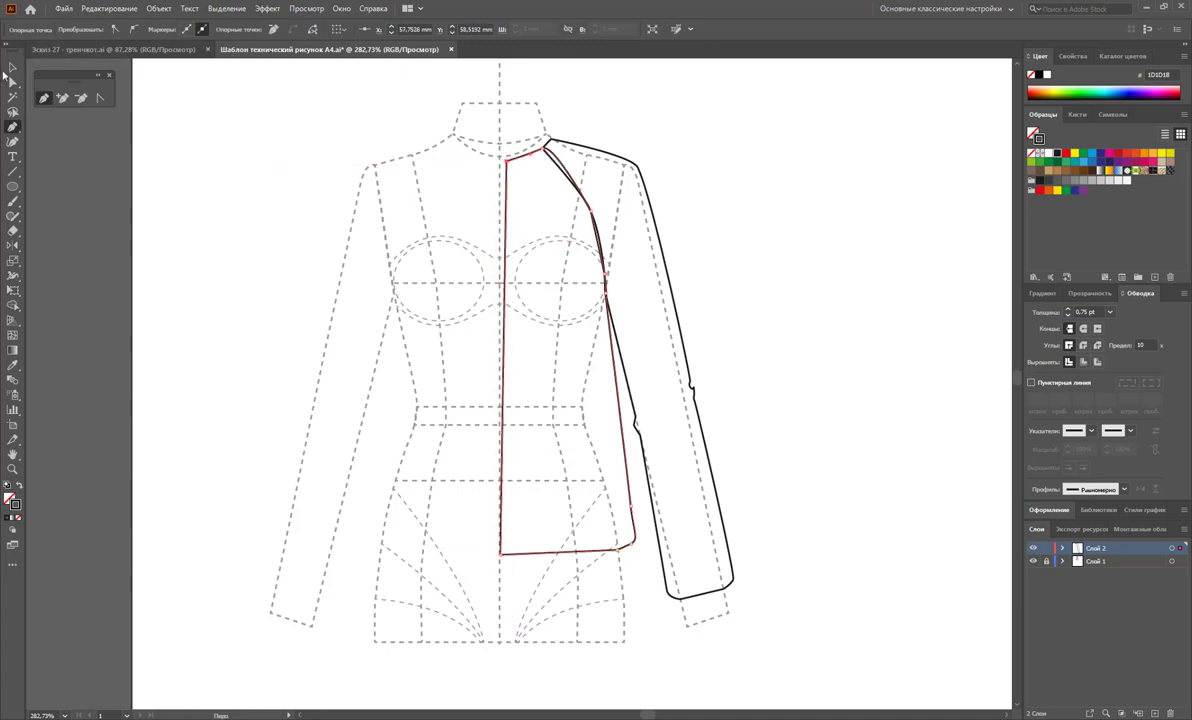
click(510, 165)
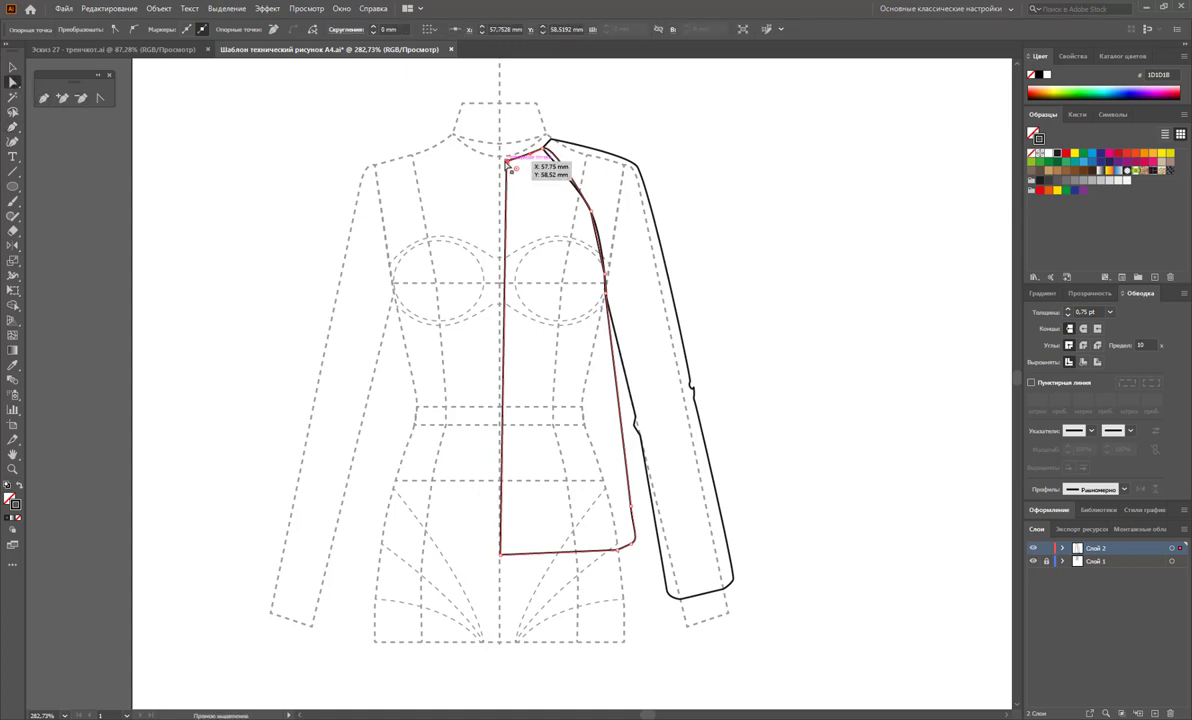
drag(509, 166, 500, 165)
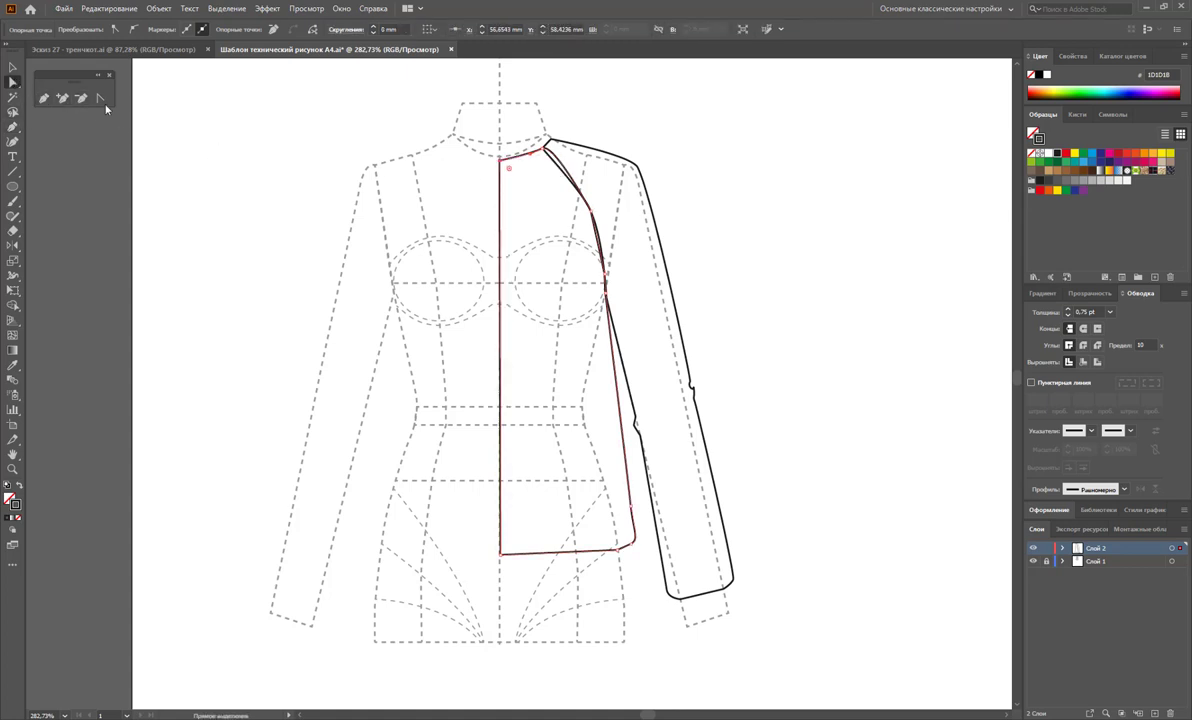
- Round the front panel's neckline corner and pull its armhole anchor out to the sleeve
click(100, 98)
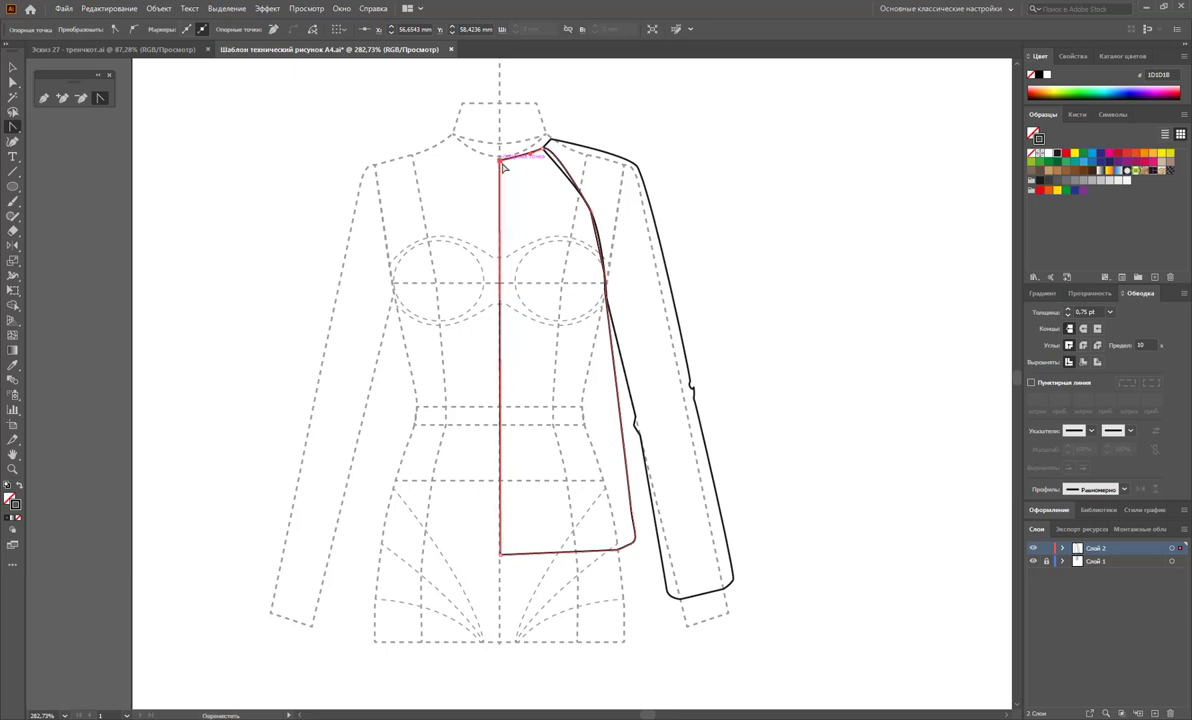
drag(500, 162, 486, 163)
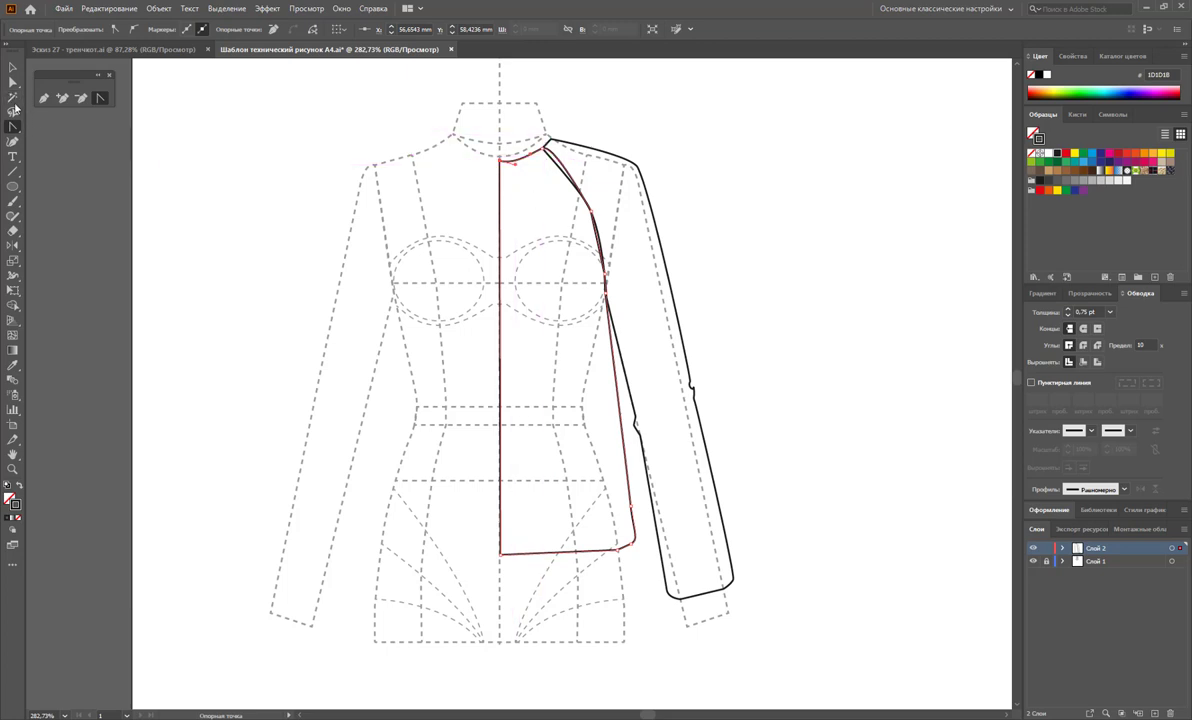
click(13, 81)
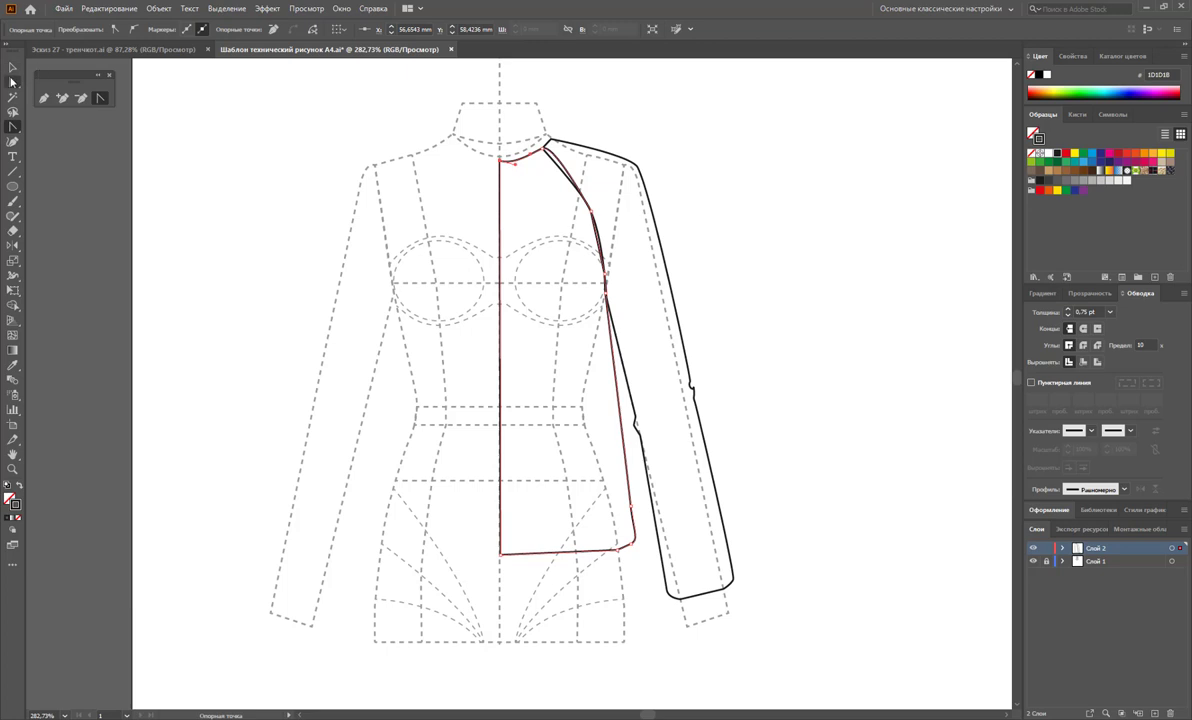
click(545, 152)
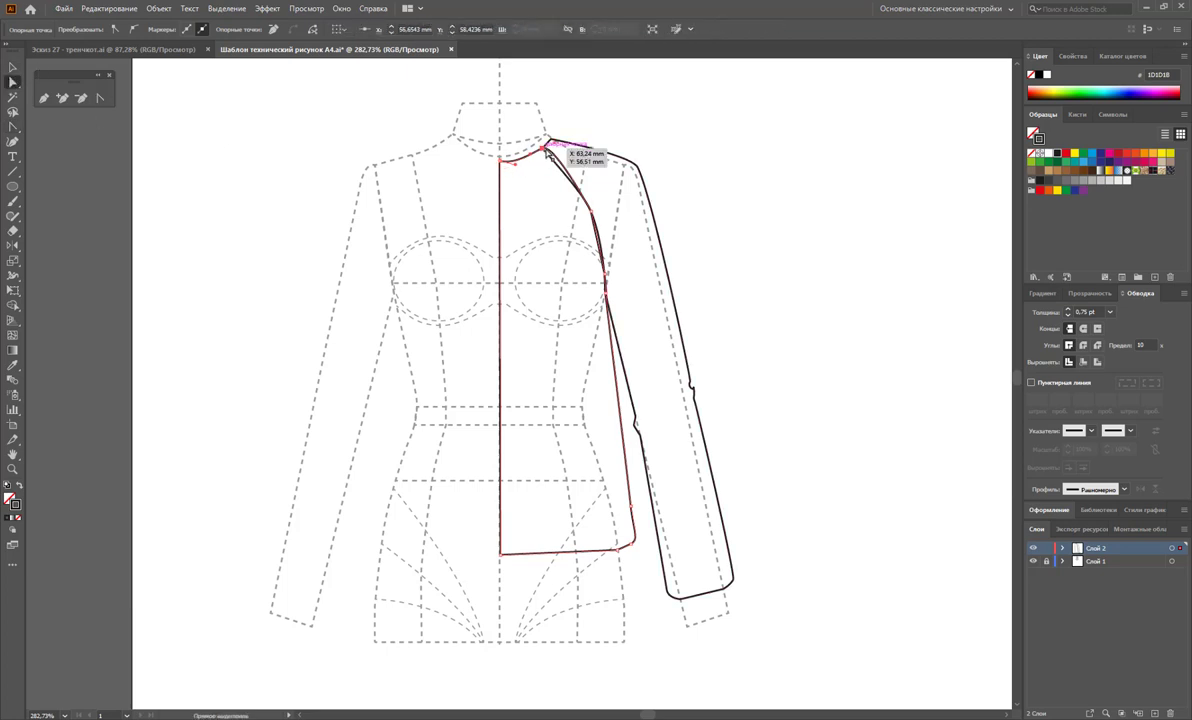
click(601, 212)
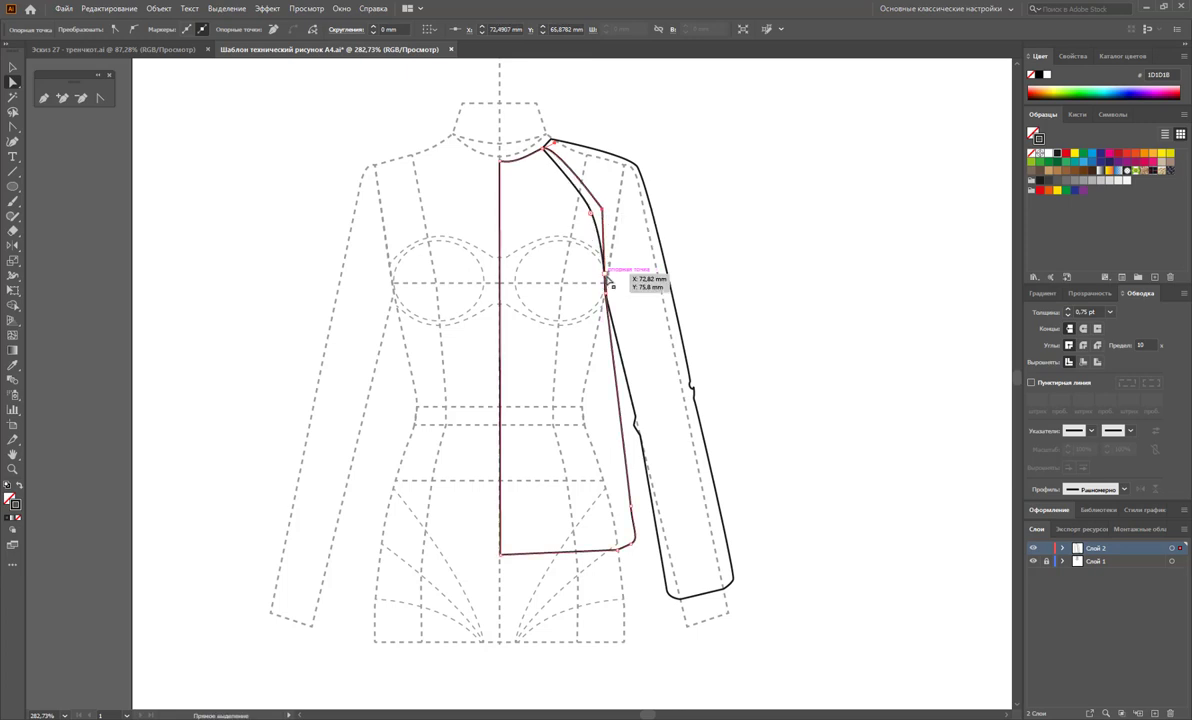
drag(606, 279, 615, 272)
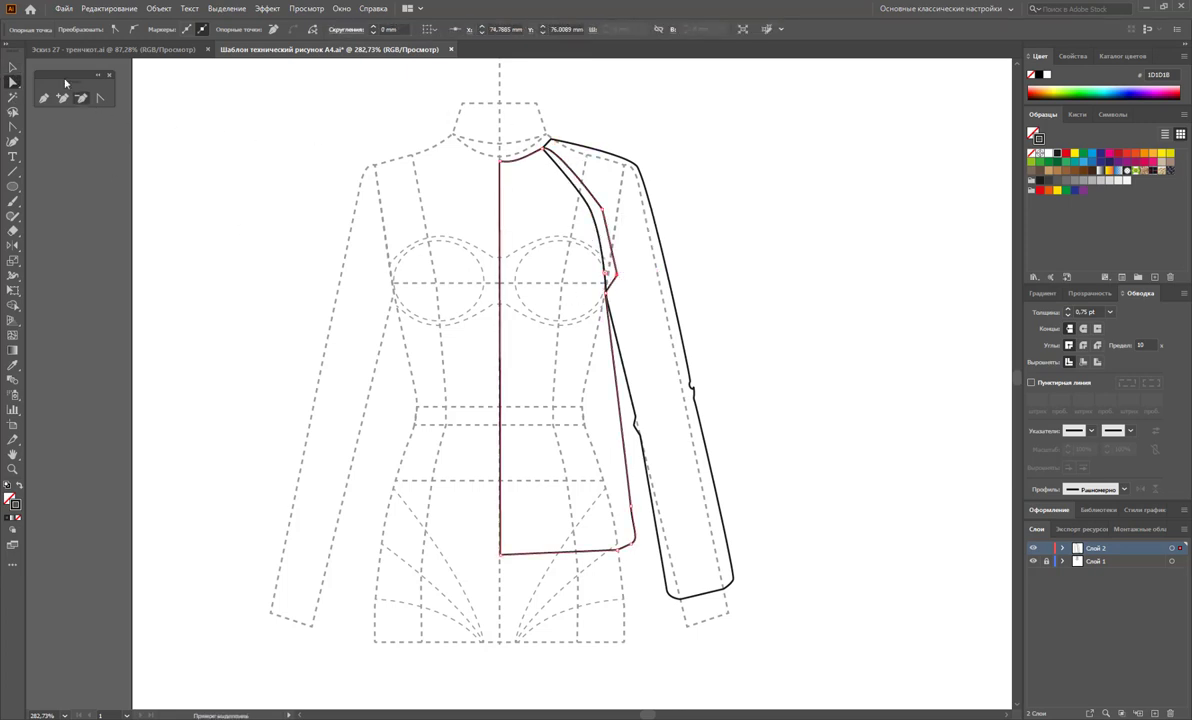
click(345, 10)
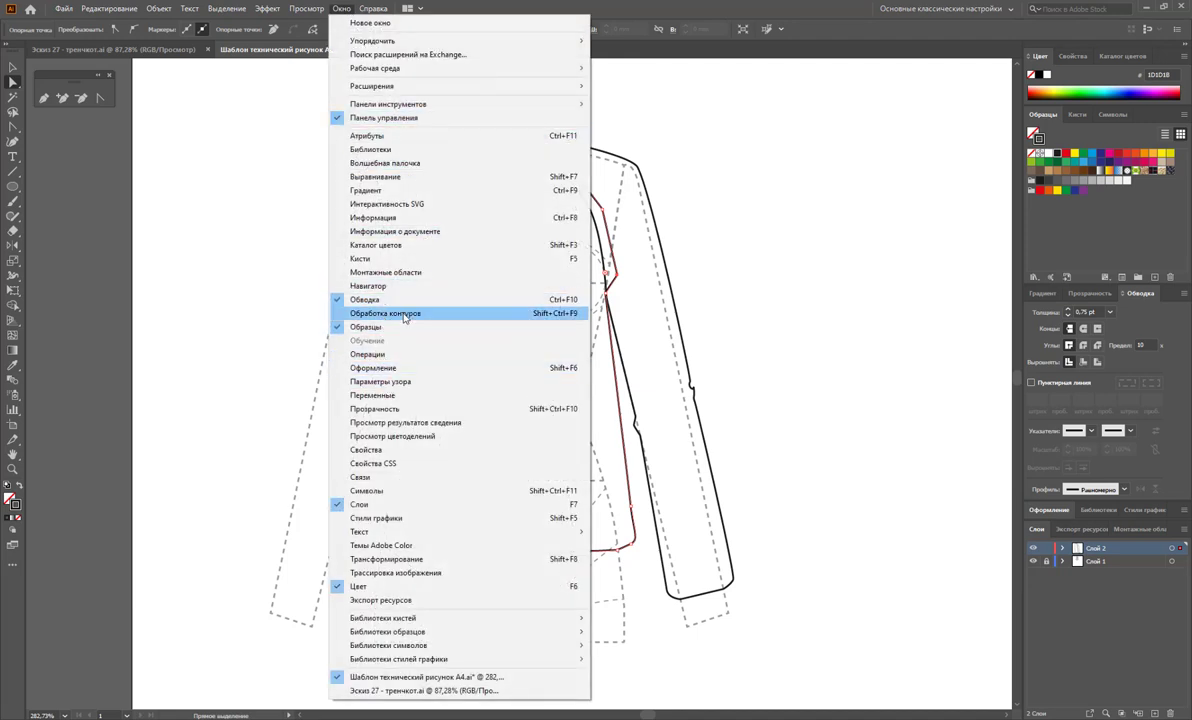
click(390, 313)
click(13, 67)
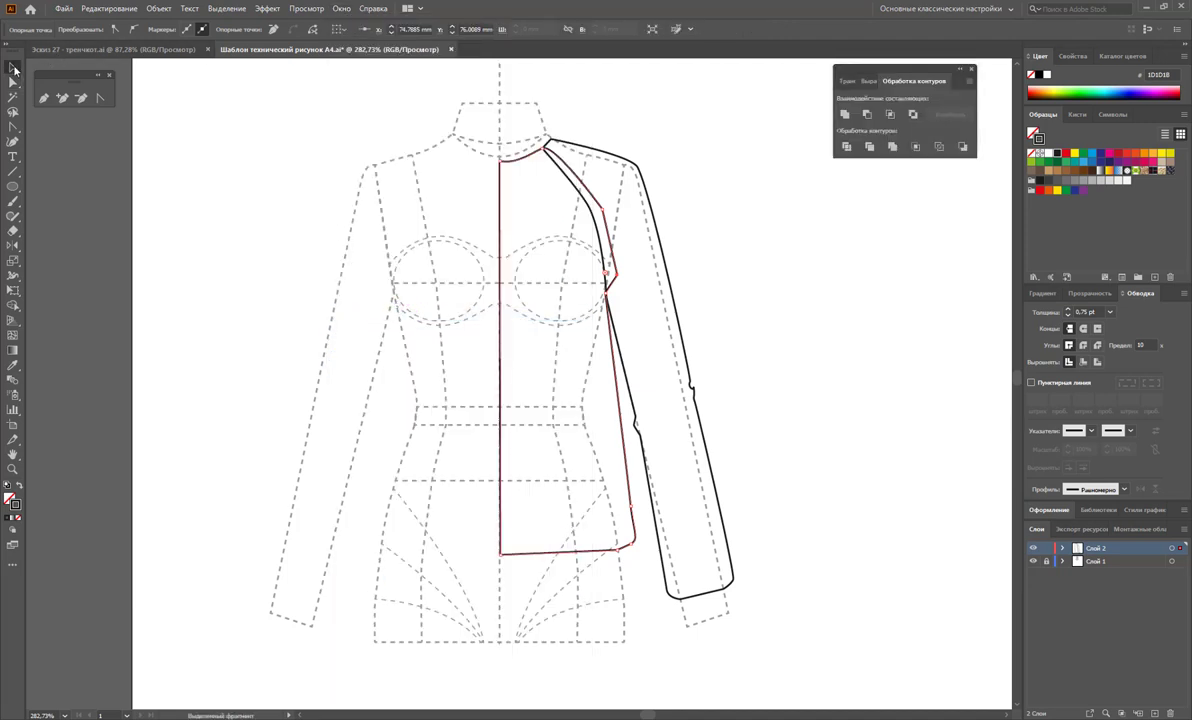
click(632, 163)
key(ctrl+a)
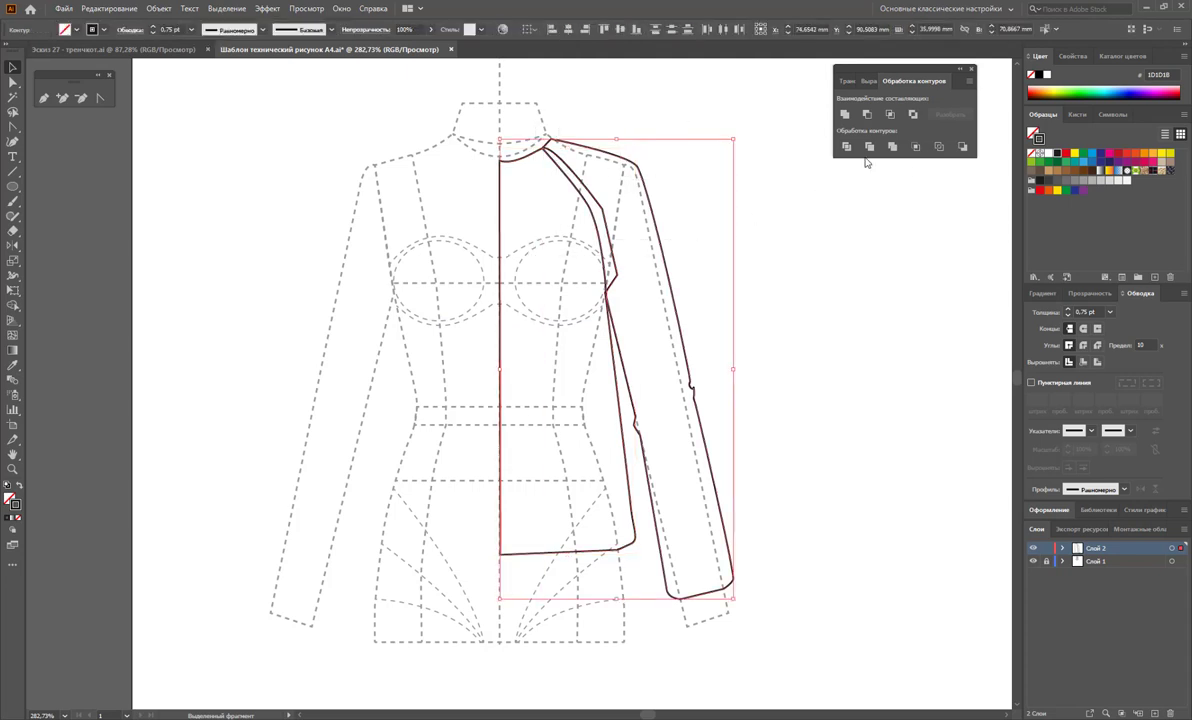
click(846, 146)
right_click(618, 222)
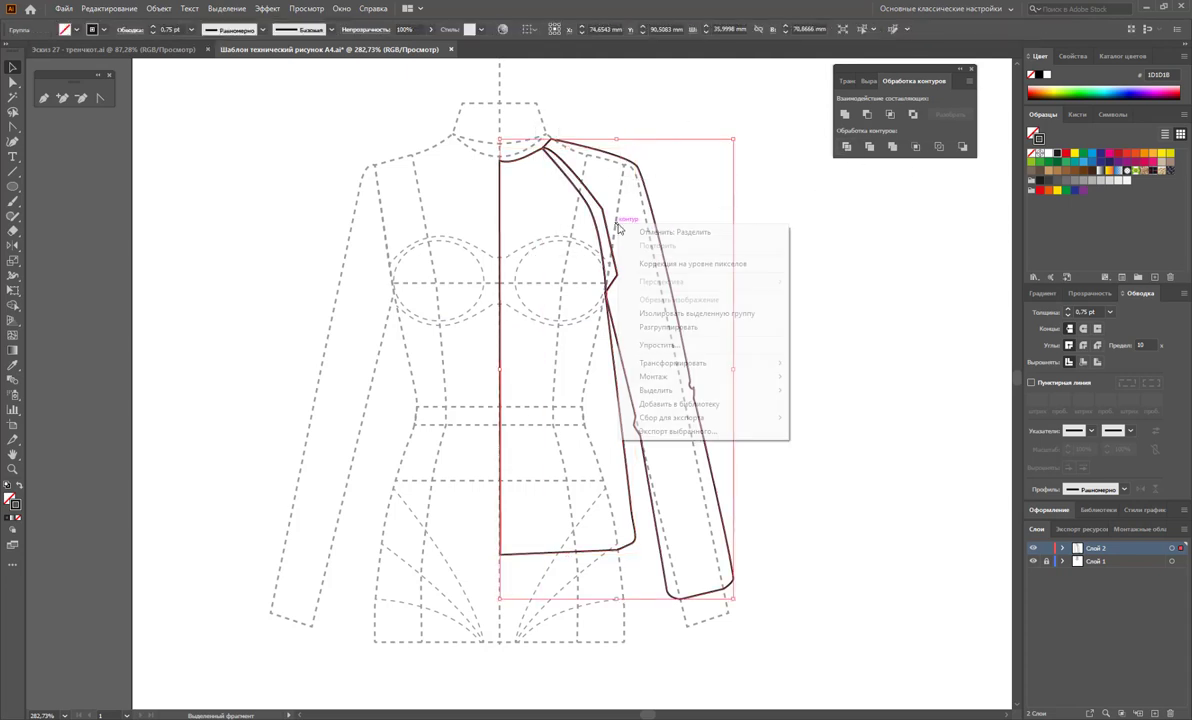
click(645, 328)
drag(697, 120, 596, 207)
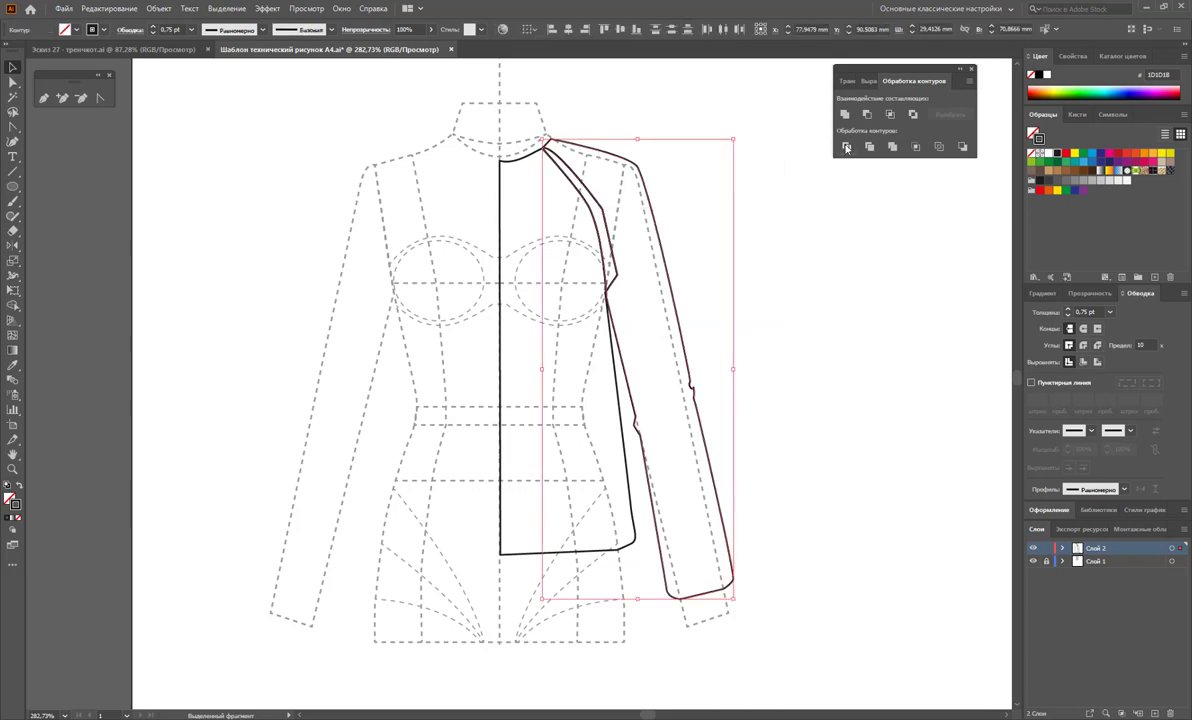
click(845, 114)
click(811, 270)
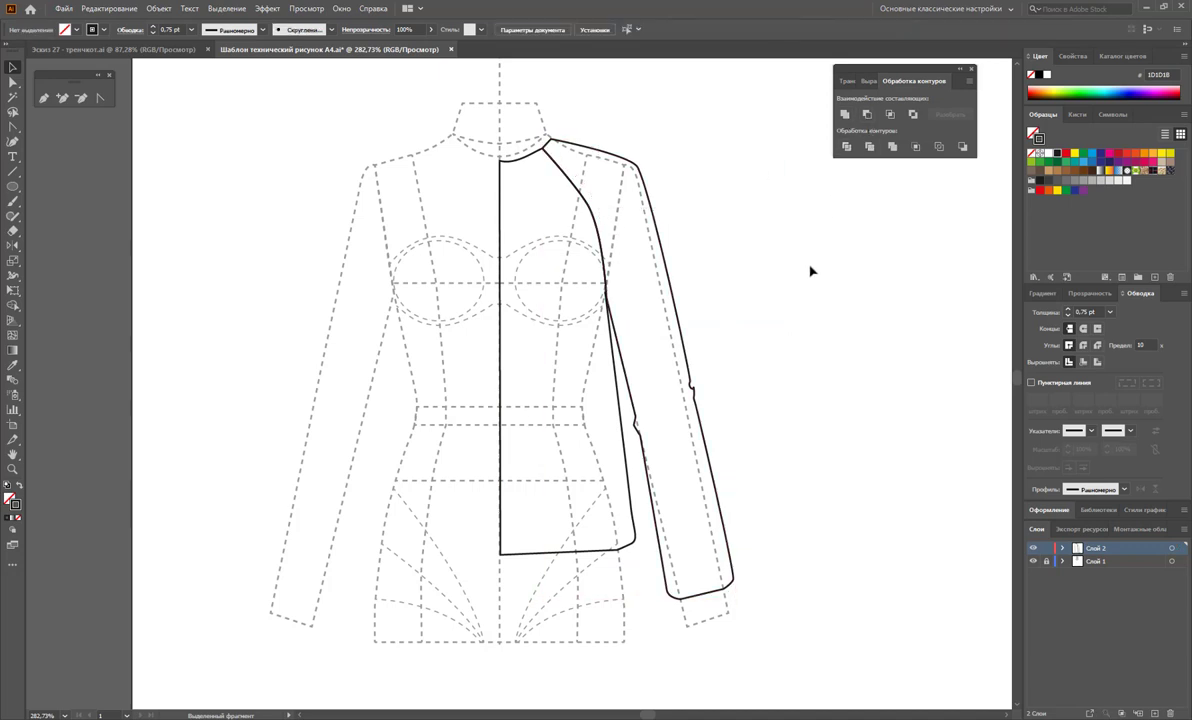
click(14, 88)
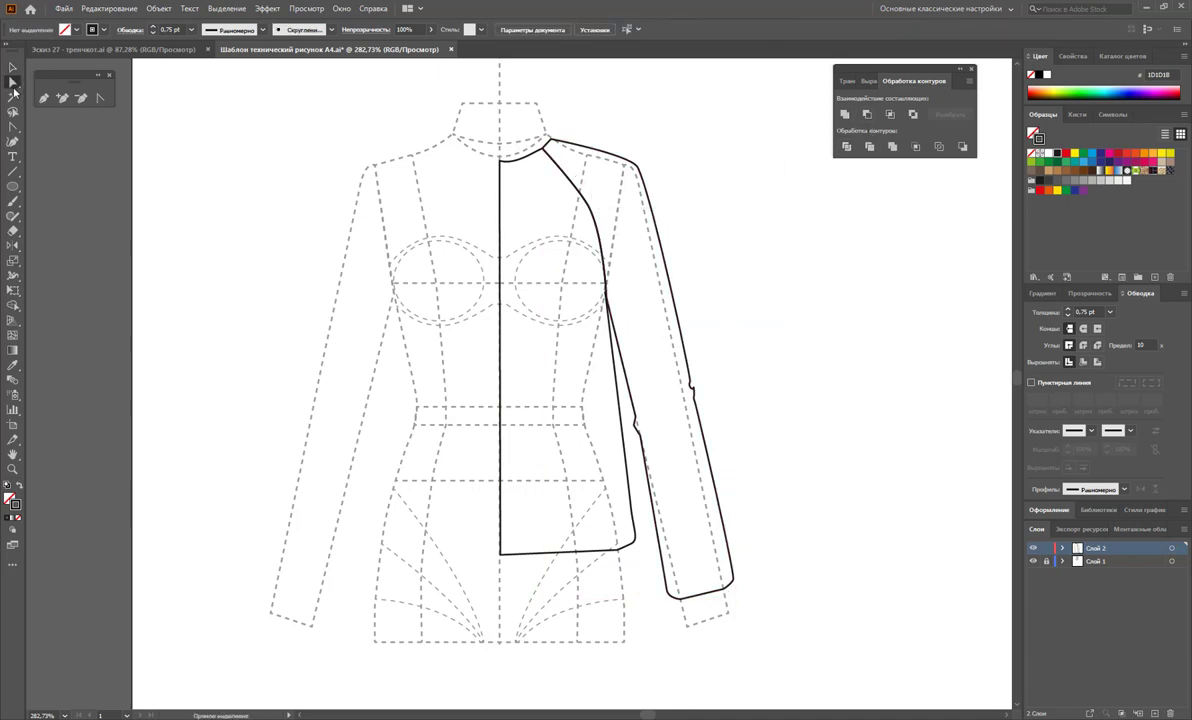
click(522, 160)
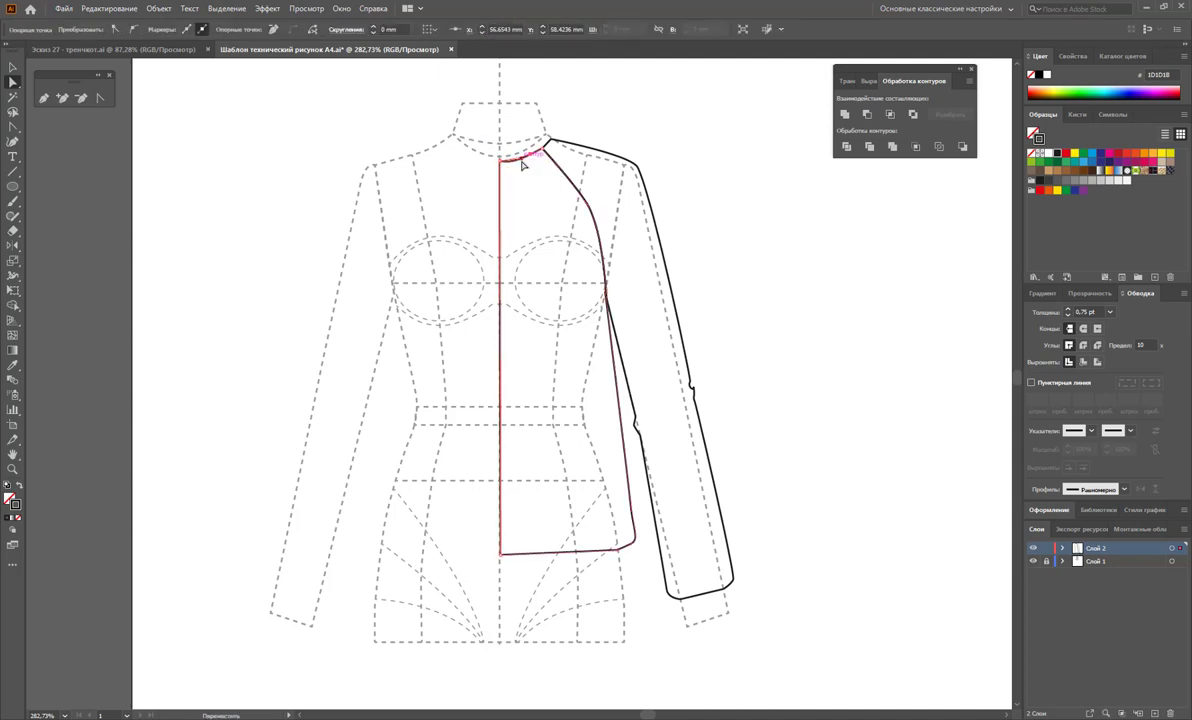
click(717, 128)
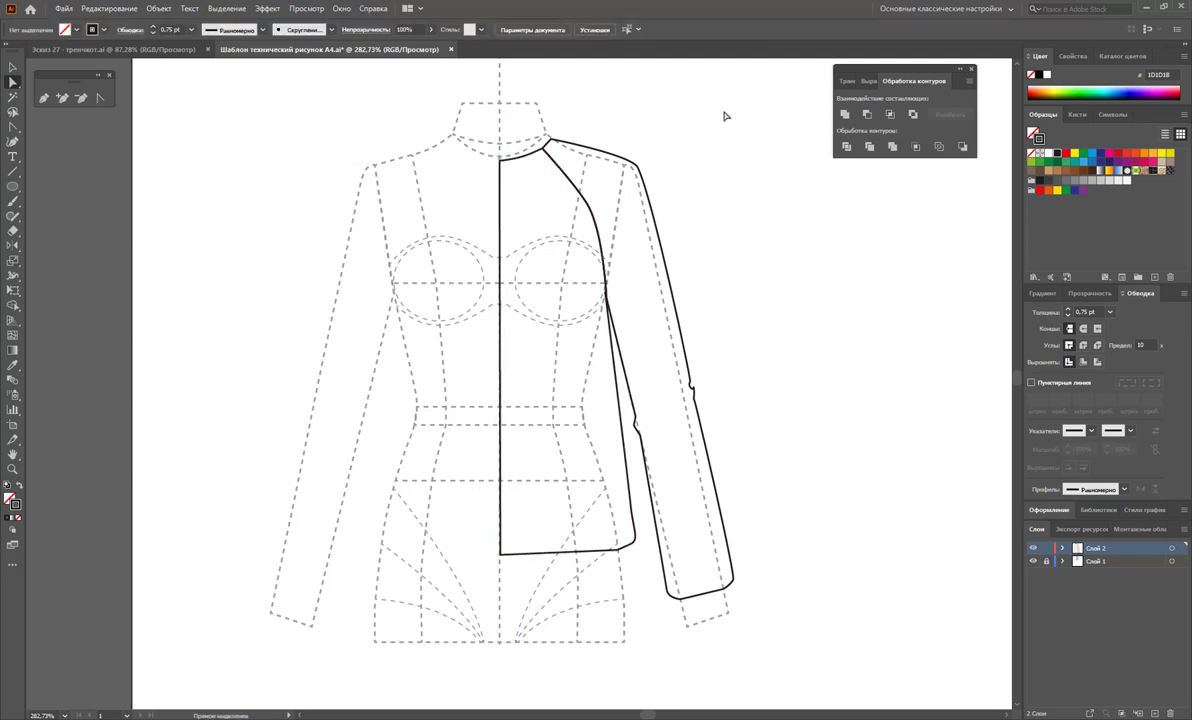
- Draw a closed rectangular cuff band below the sleeve end
click(44, 99)
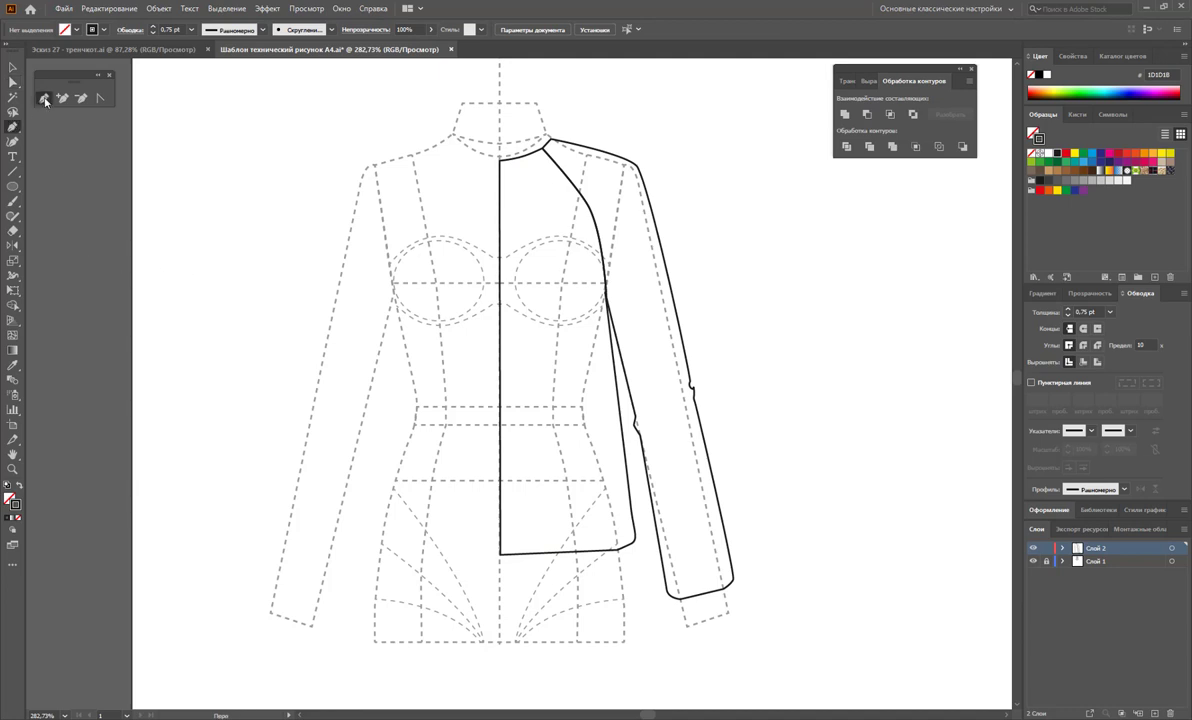
click(680, 600)
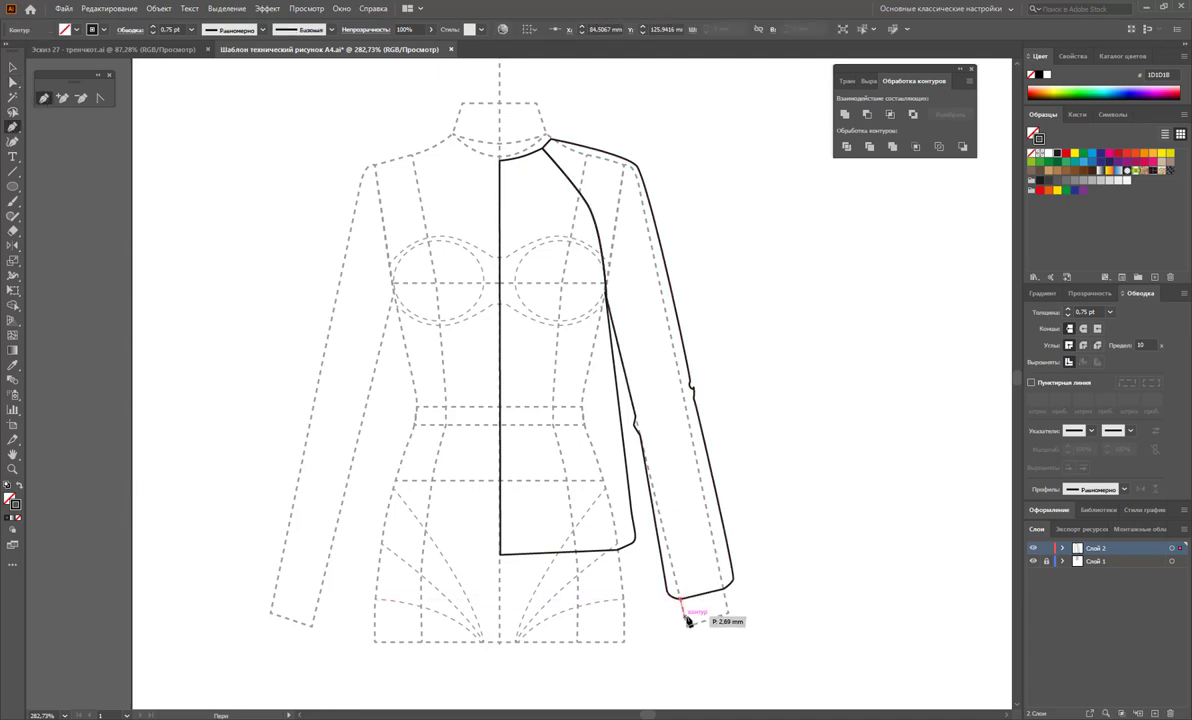
click(686, 619)
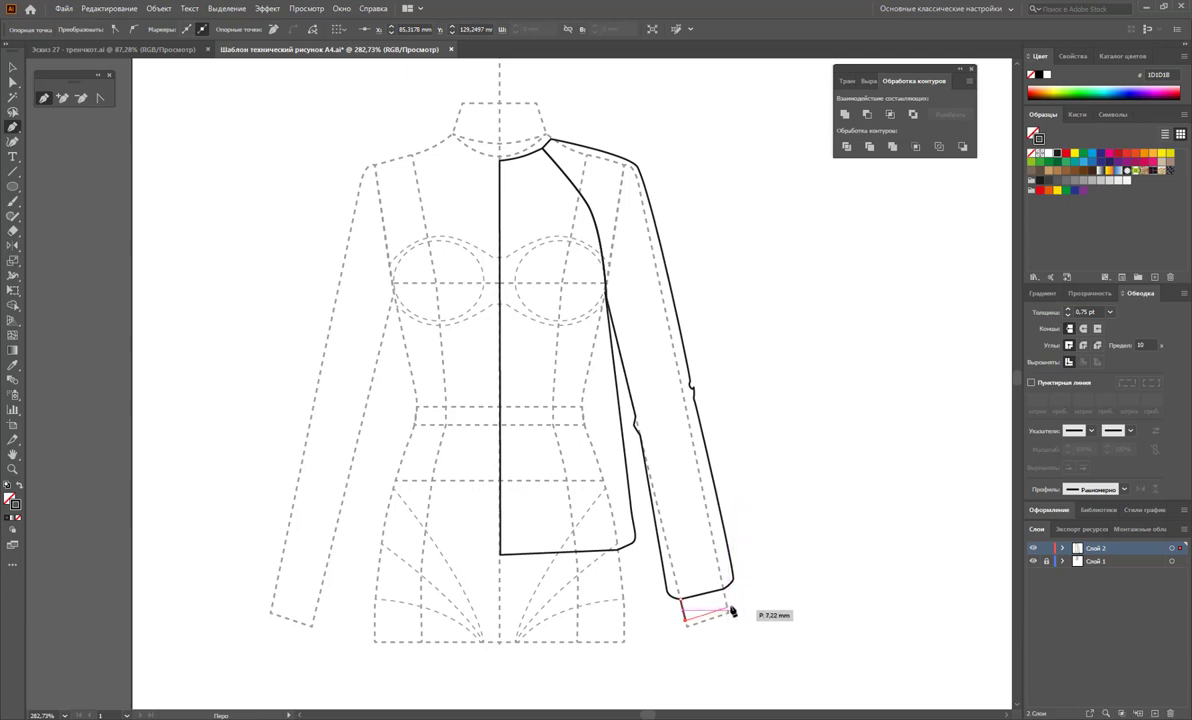
click(731, 612)
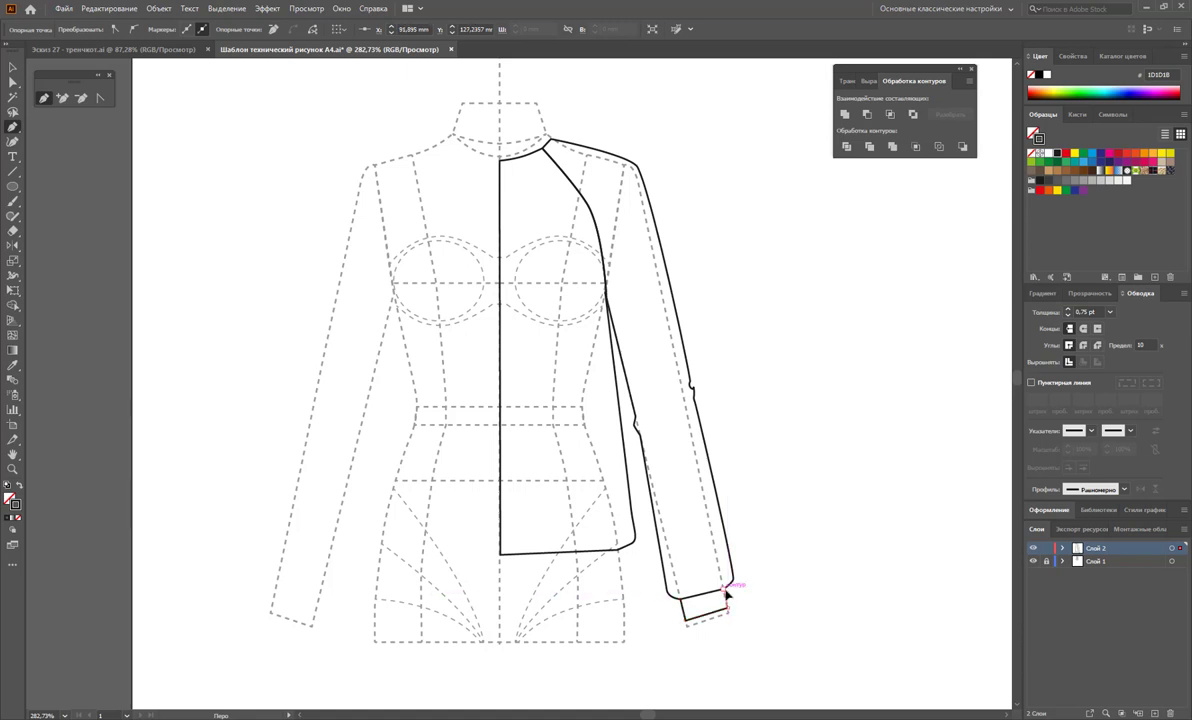
click(726, 592)
click(683, 602)
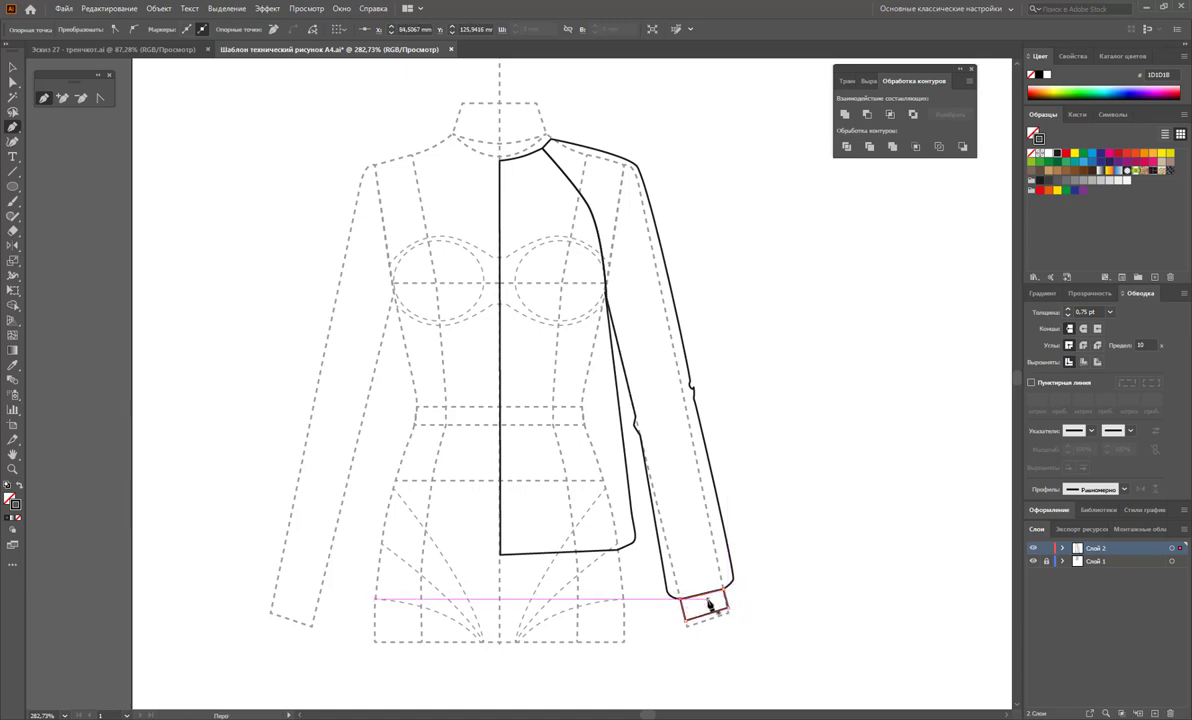
- Draw a waistband strip under the bodice hem from side seam to centre front
click(618, 550)
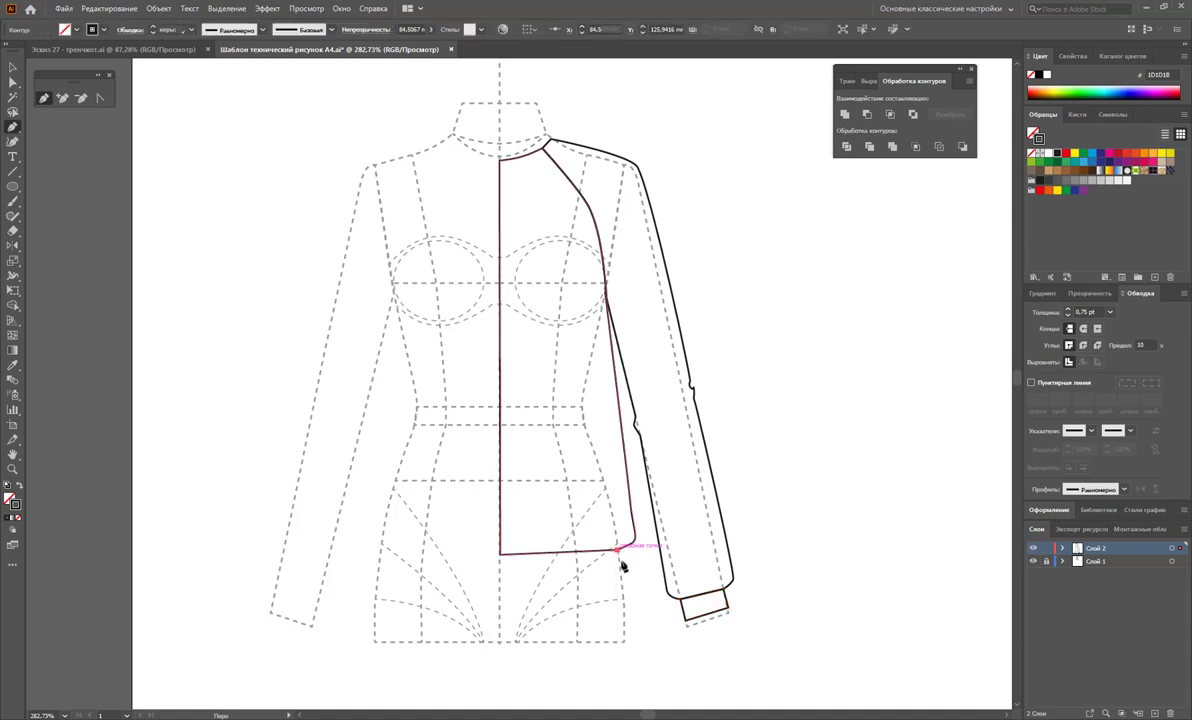
click(621, 577)
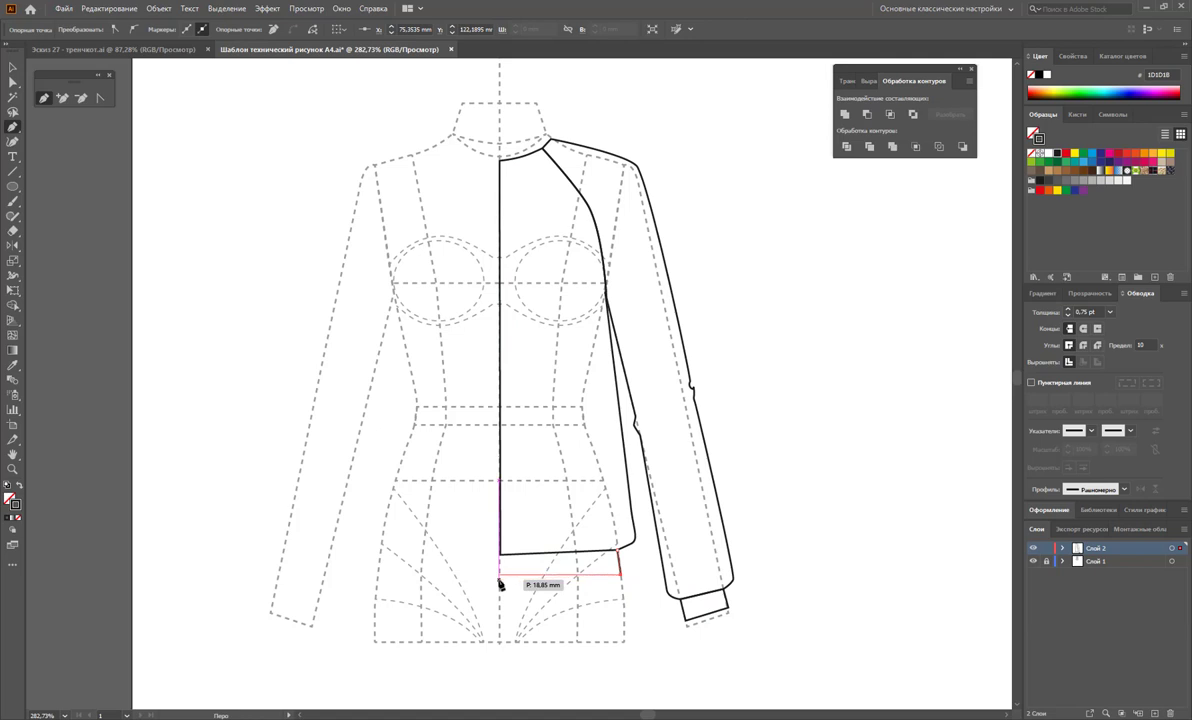
click(500, 577)
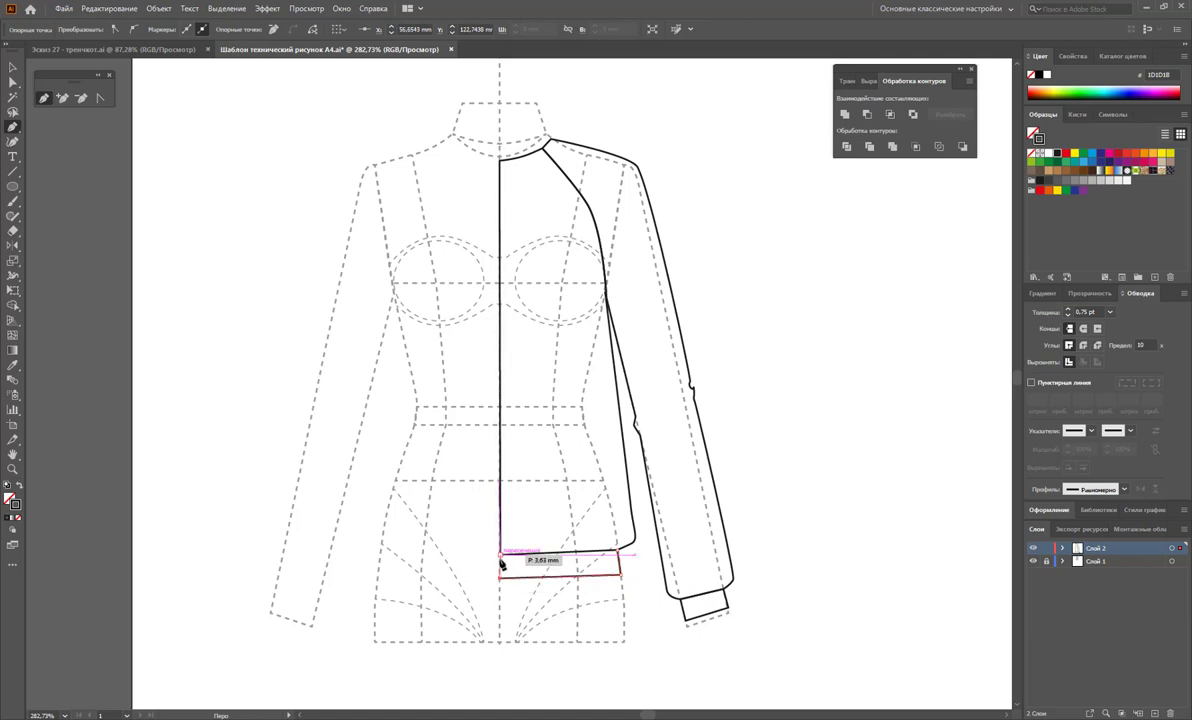
click(500, 553)
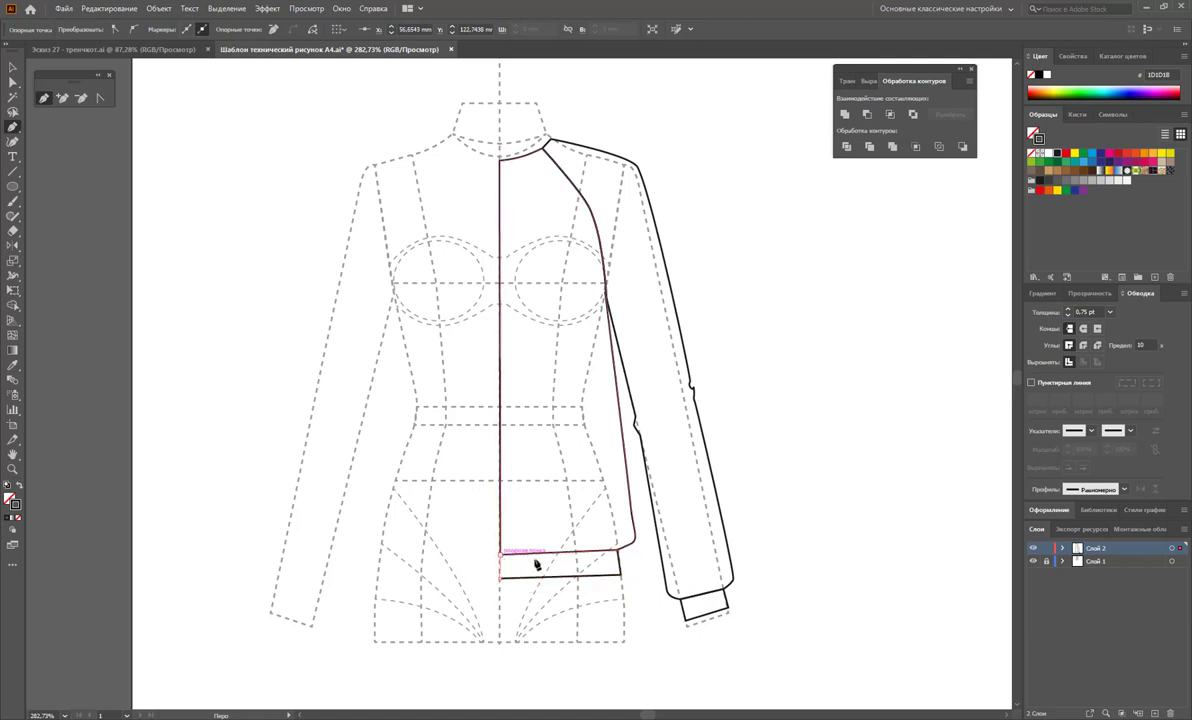
click(620, 548)
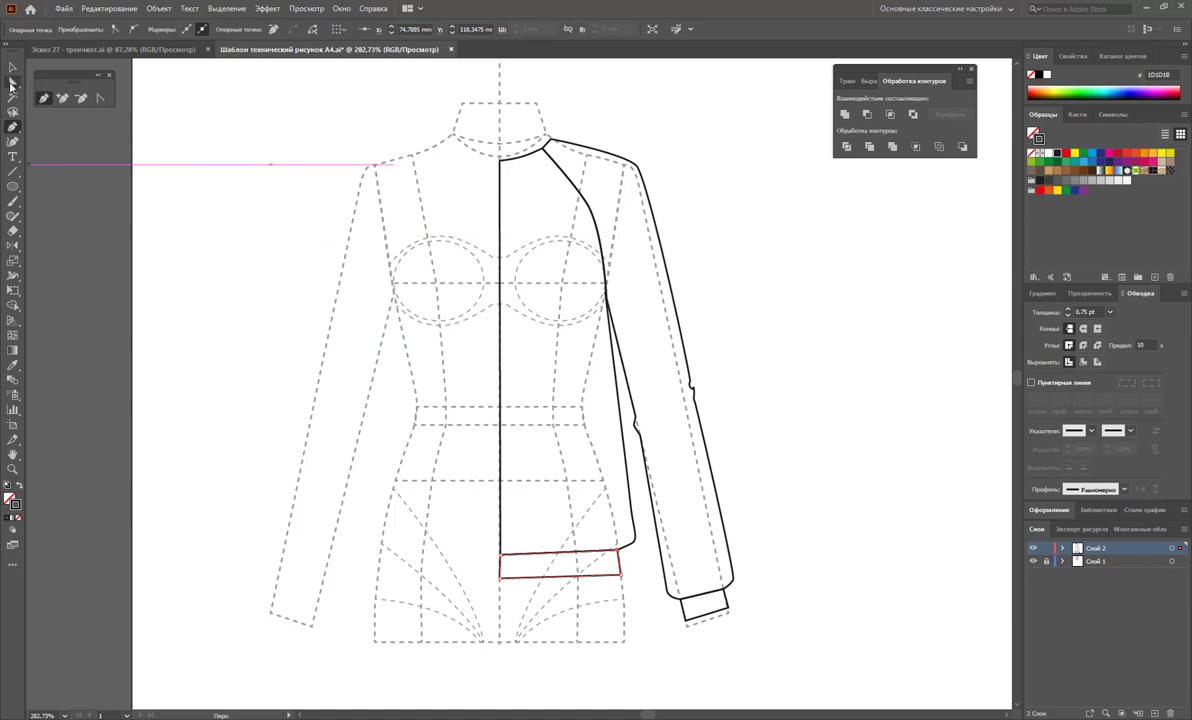
click(12, 67)
click(191, 228)
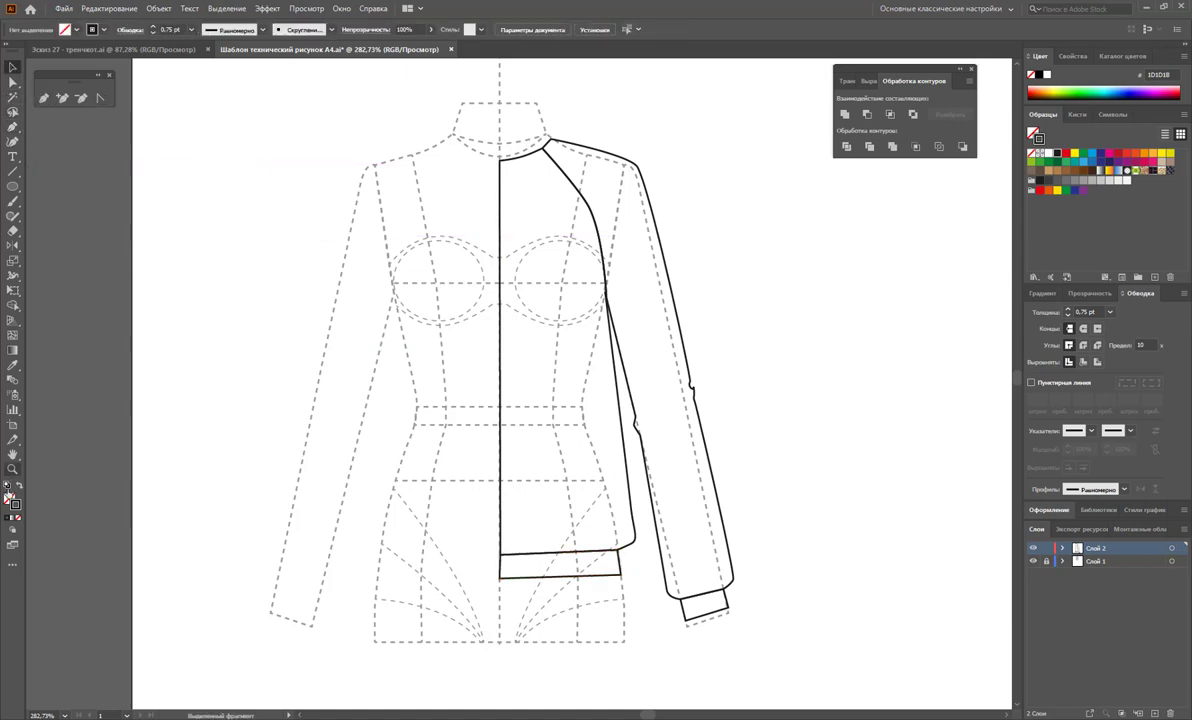
- Zoom into the collar area and draw a closed neckband from centre line to collar corner
click(13, 468)
drag(472, 100, 572, 220)
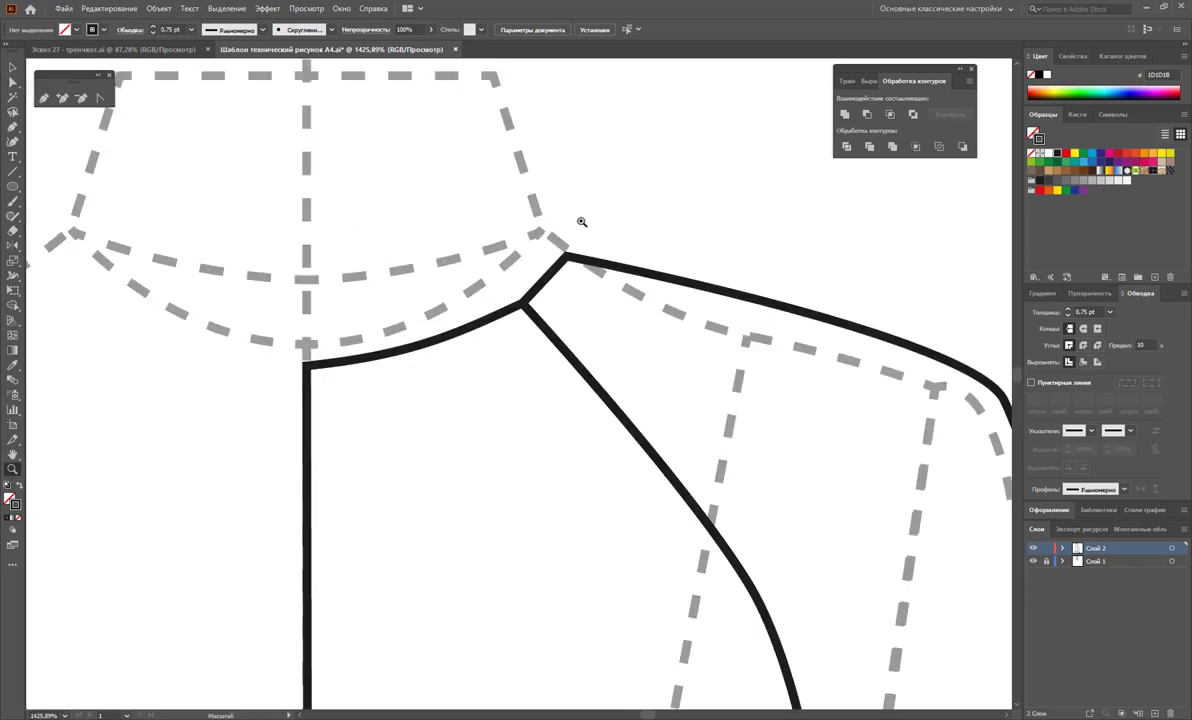
click(43, 98)
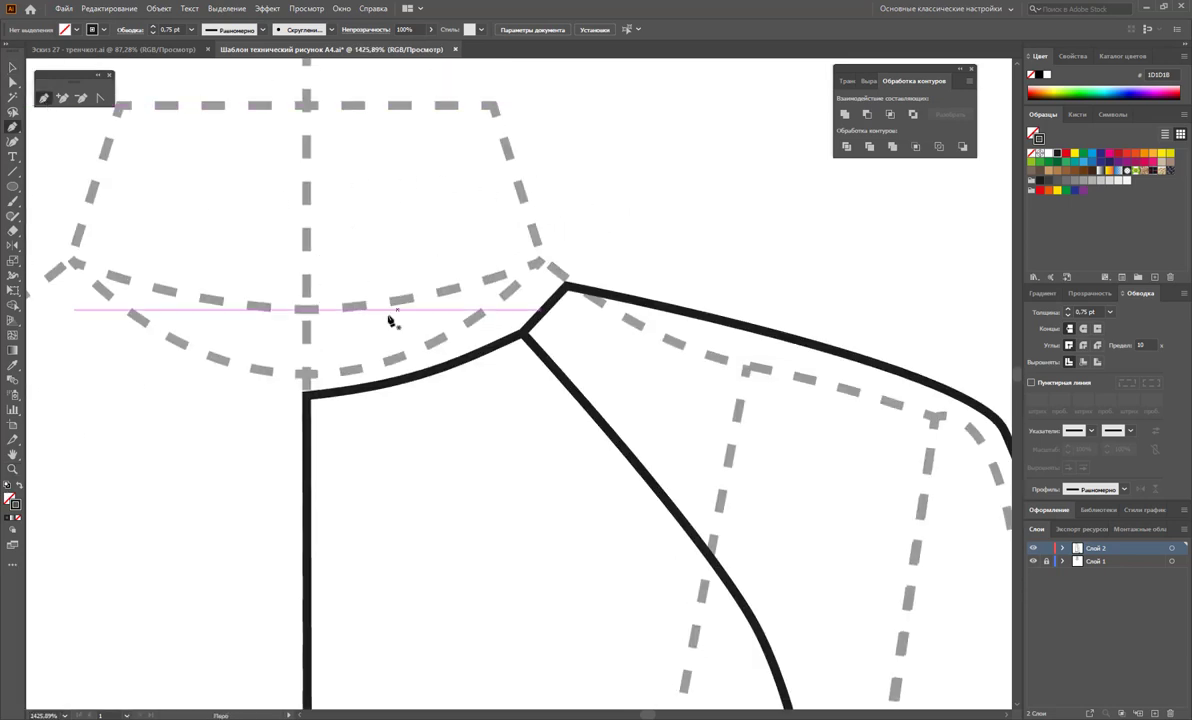
click(308, 306)
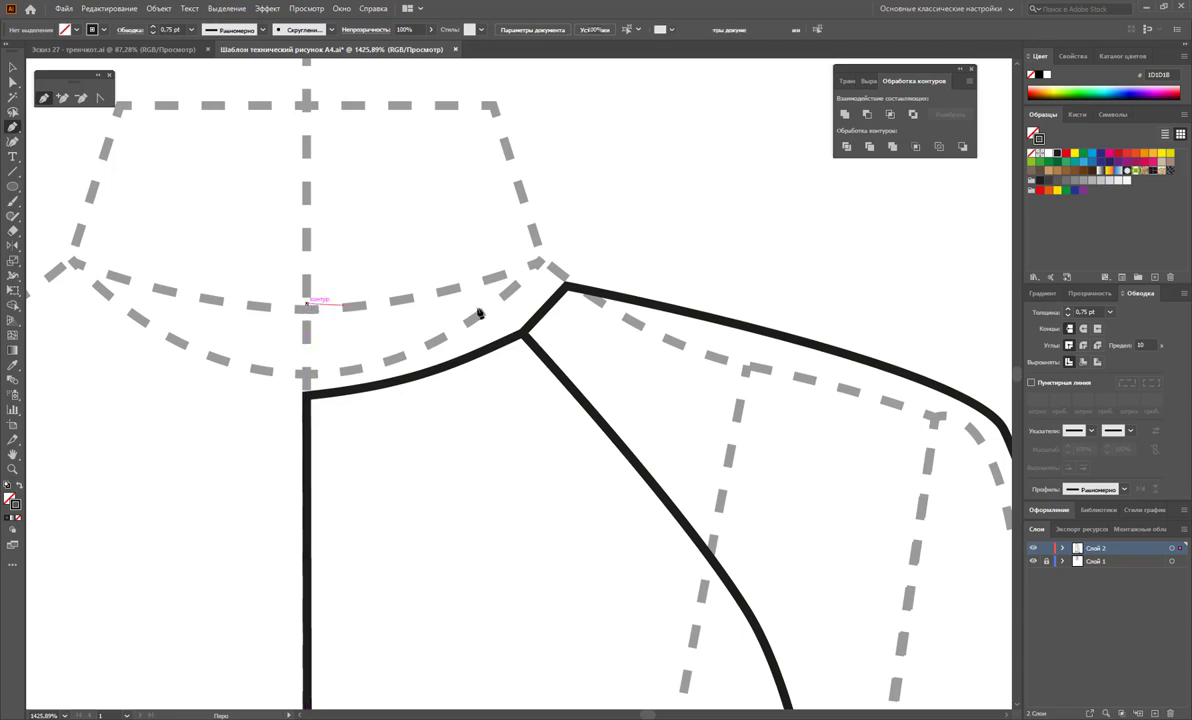
click(565, 289)
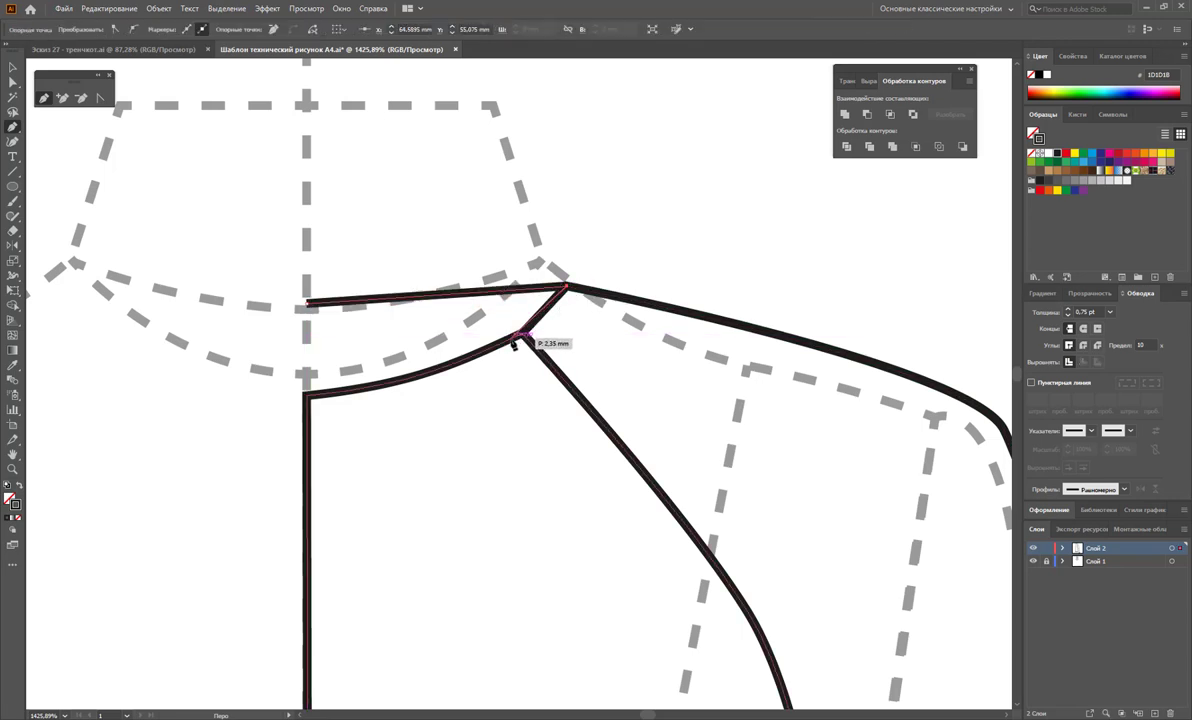
click(307, 396)
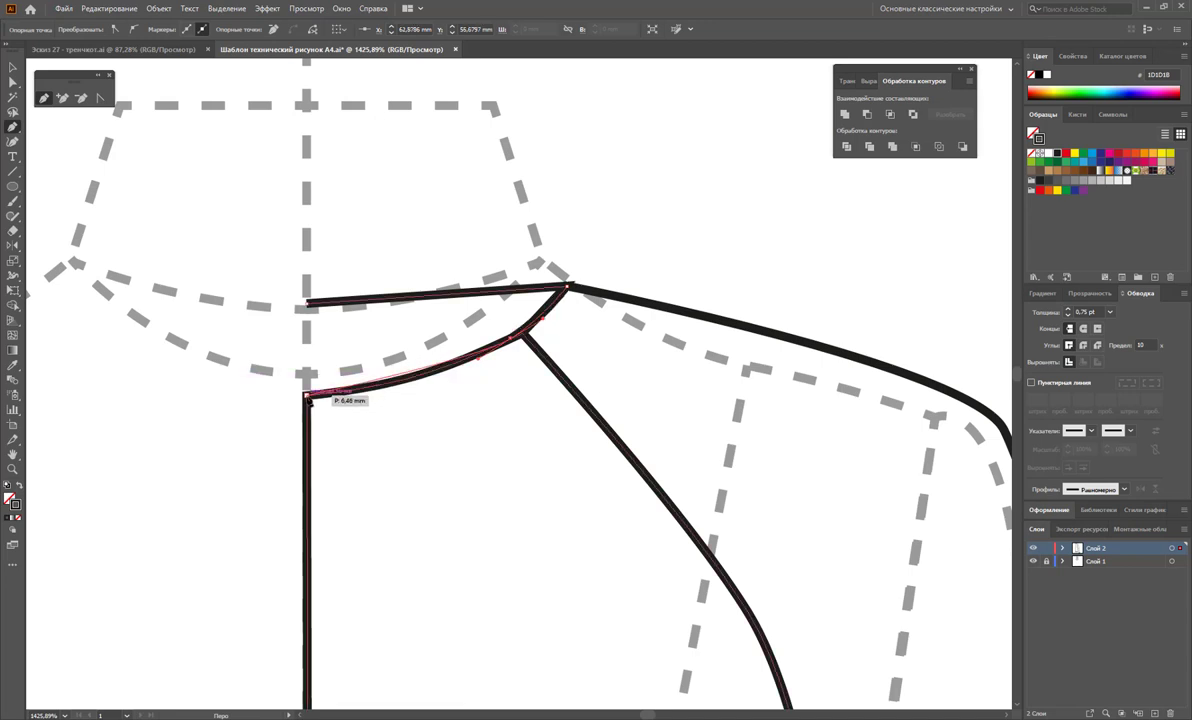
click(307, 303)
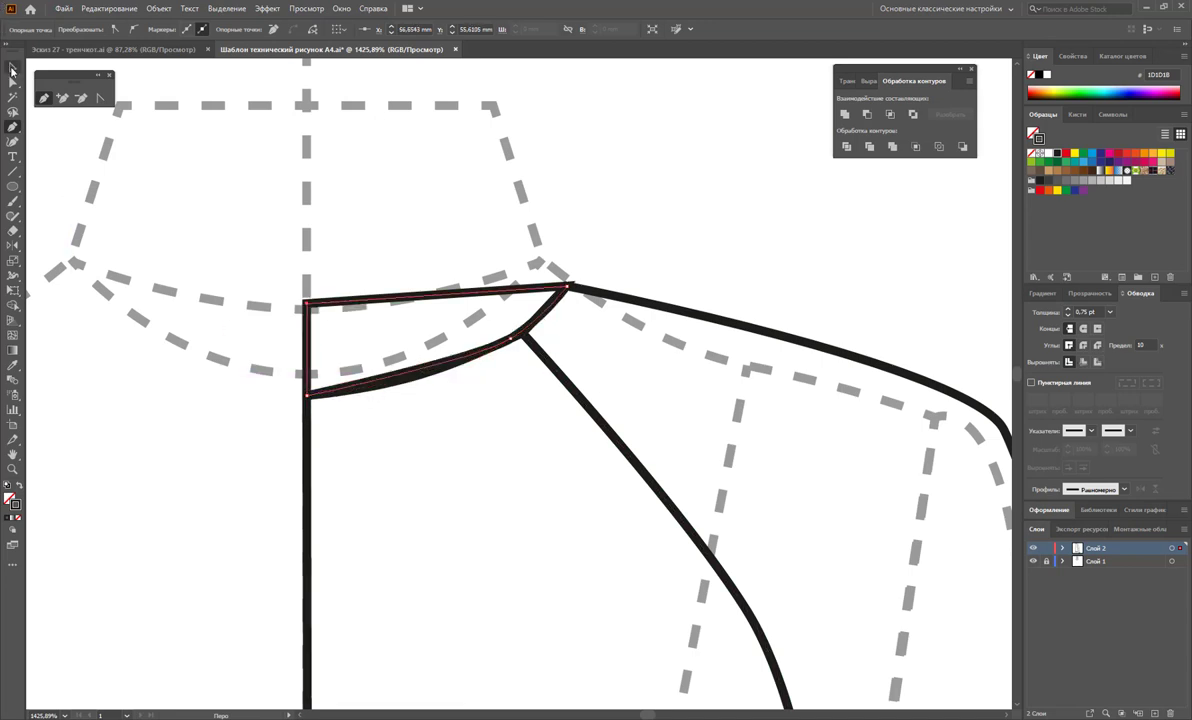
click(12, 67)
click(37, 112)
- Draw the pointed collar flap with its lower edge curved along the neckline
click(43, 98)
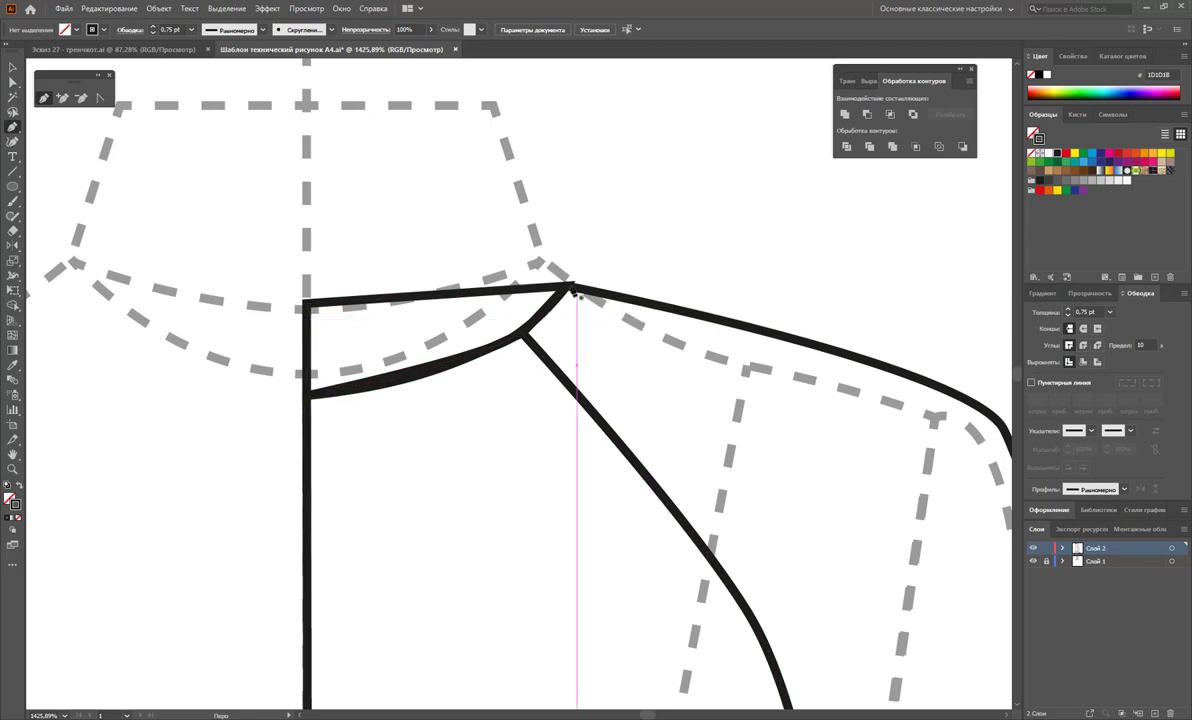
click(570, 287)
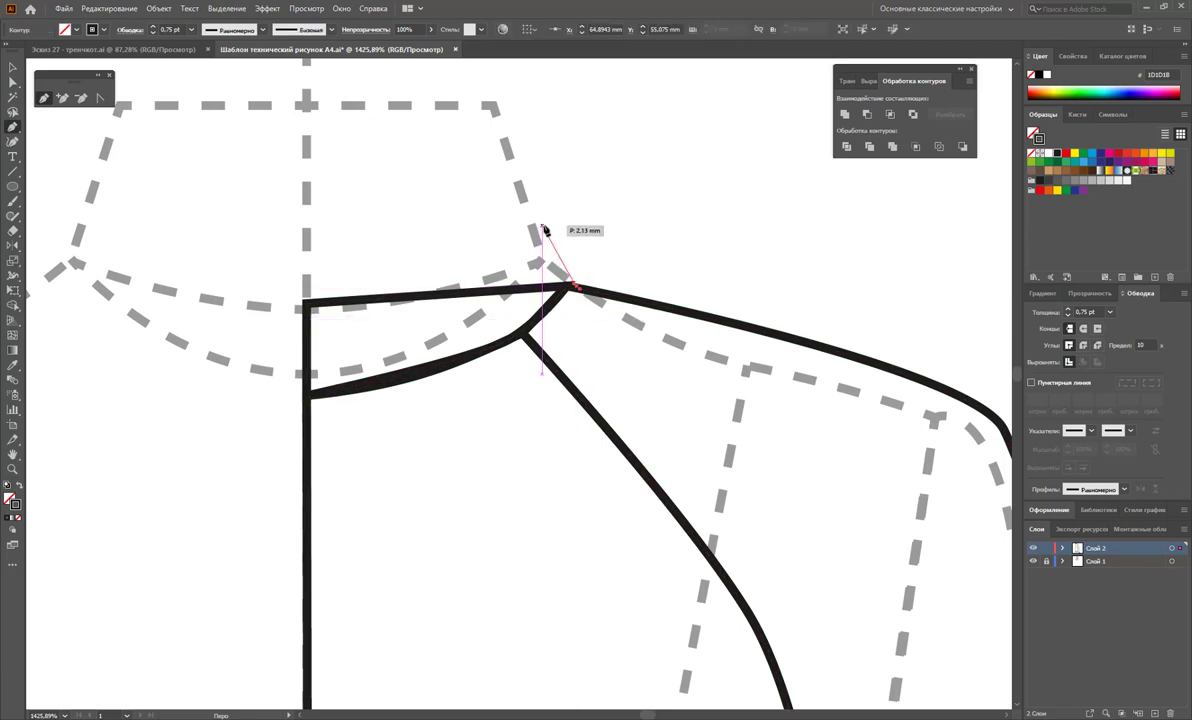
click(540, 221)
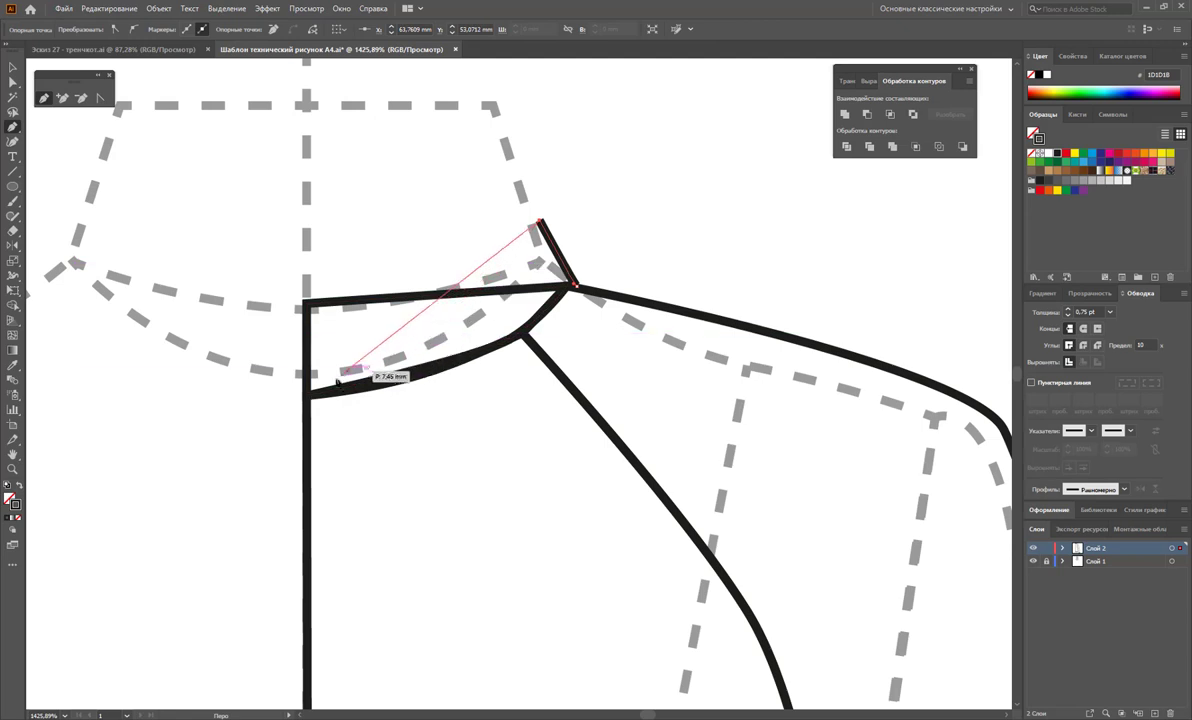
click(308, 394)
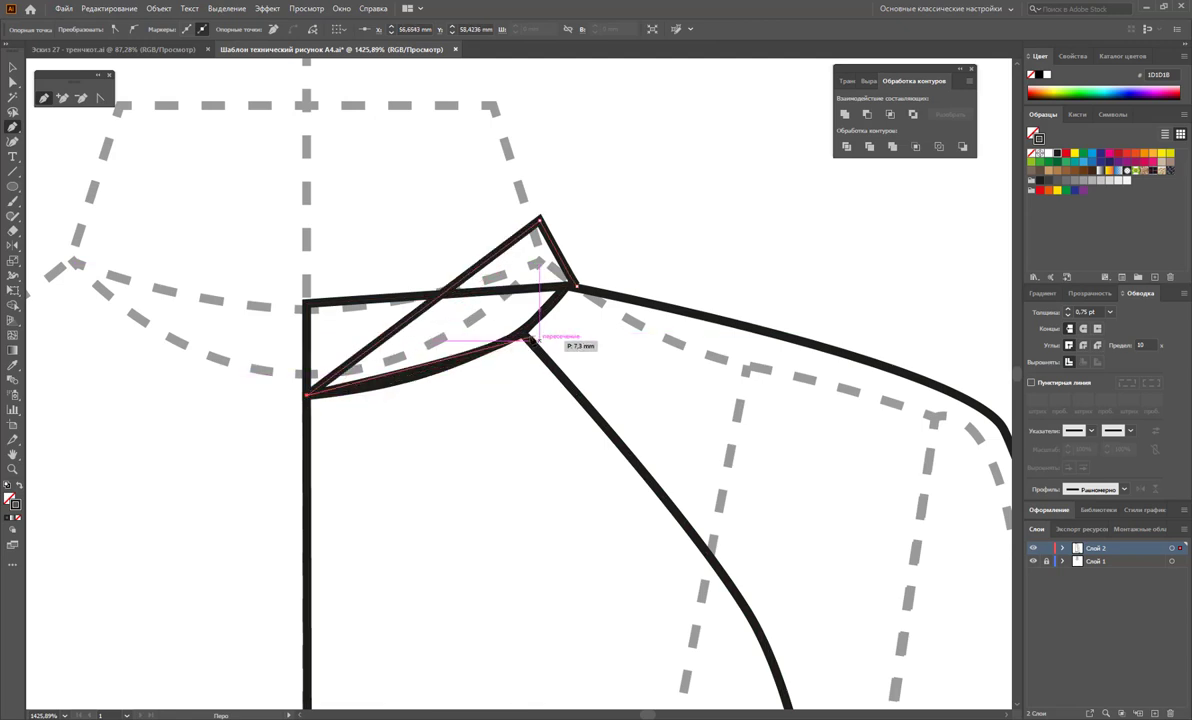
drag(524, 336, 594, 283)
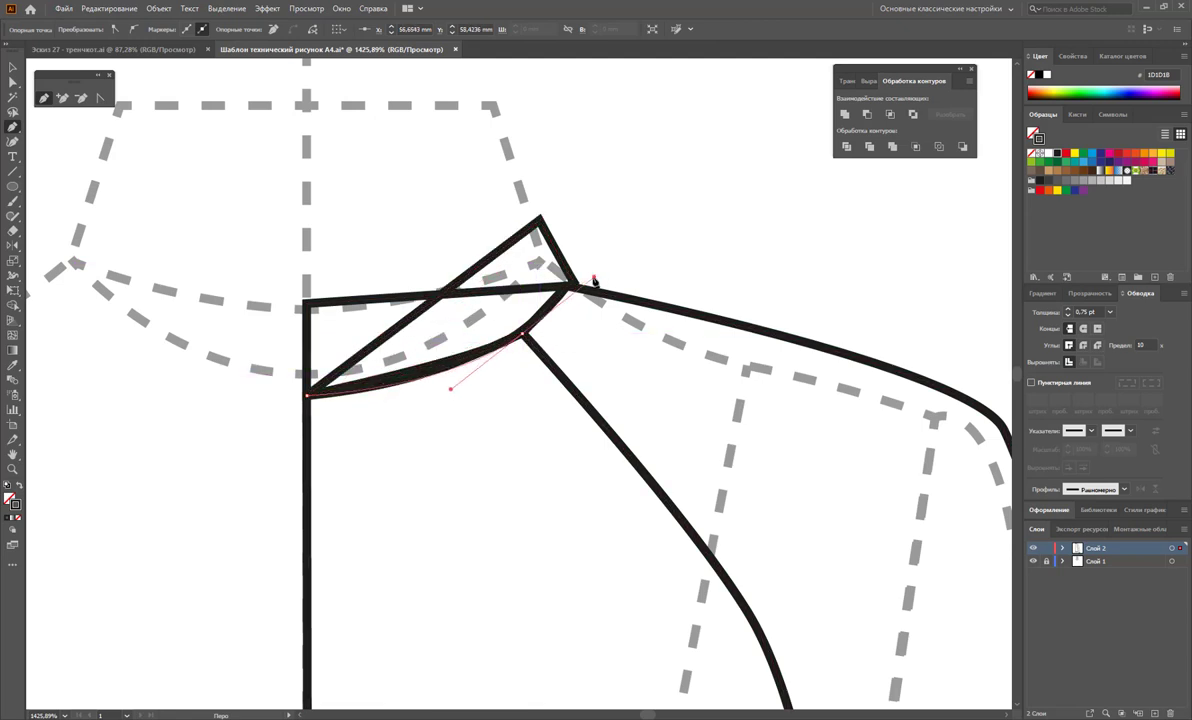
click(577, 285)
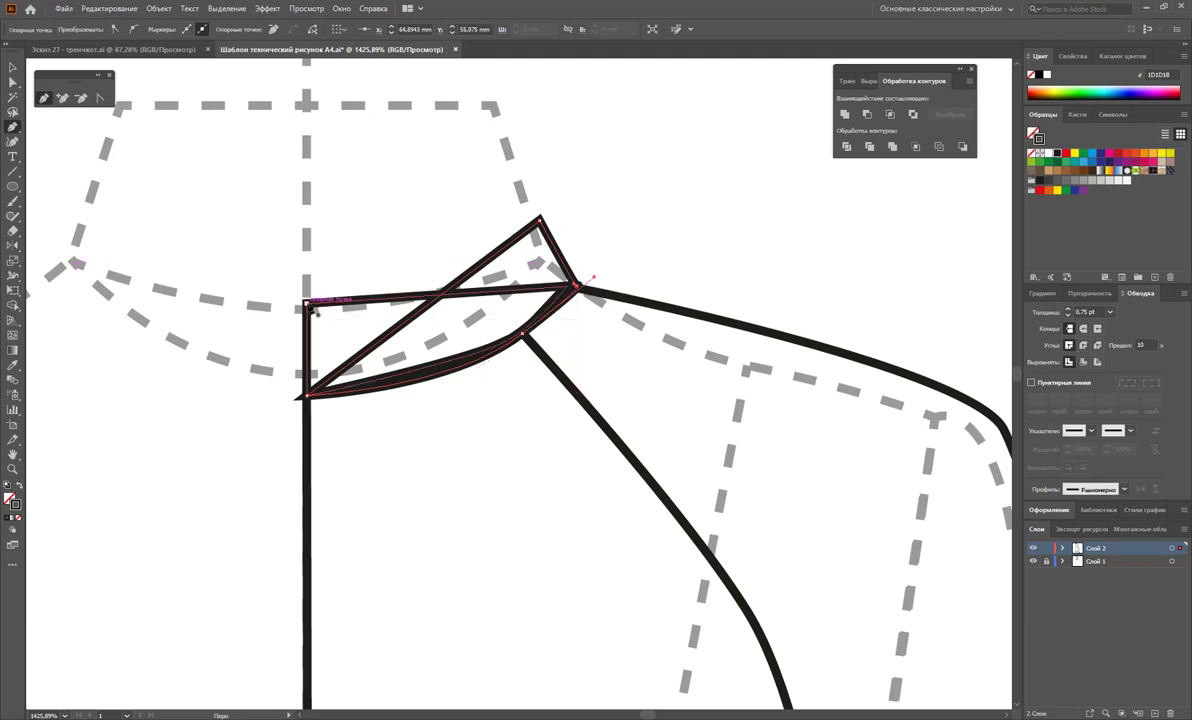
- Draw the stand collar from the centre line up to the collar point
click(307, 302)
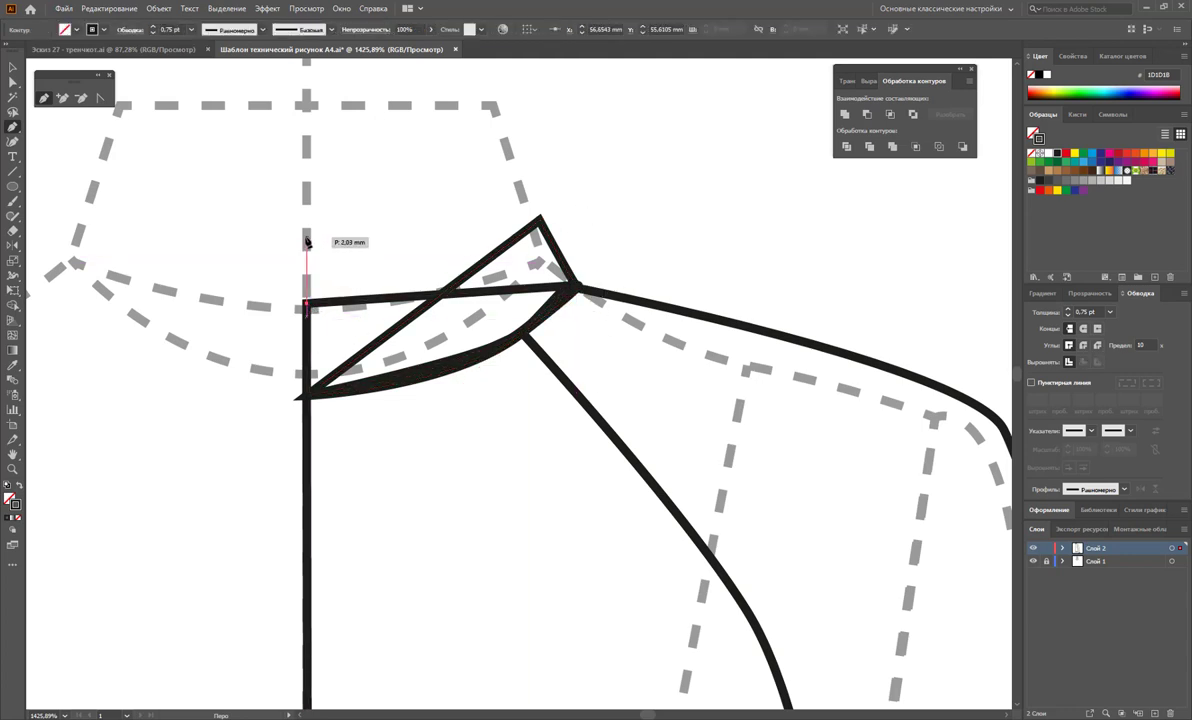
click(307, 236)
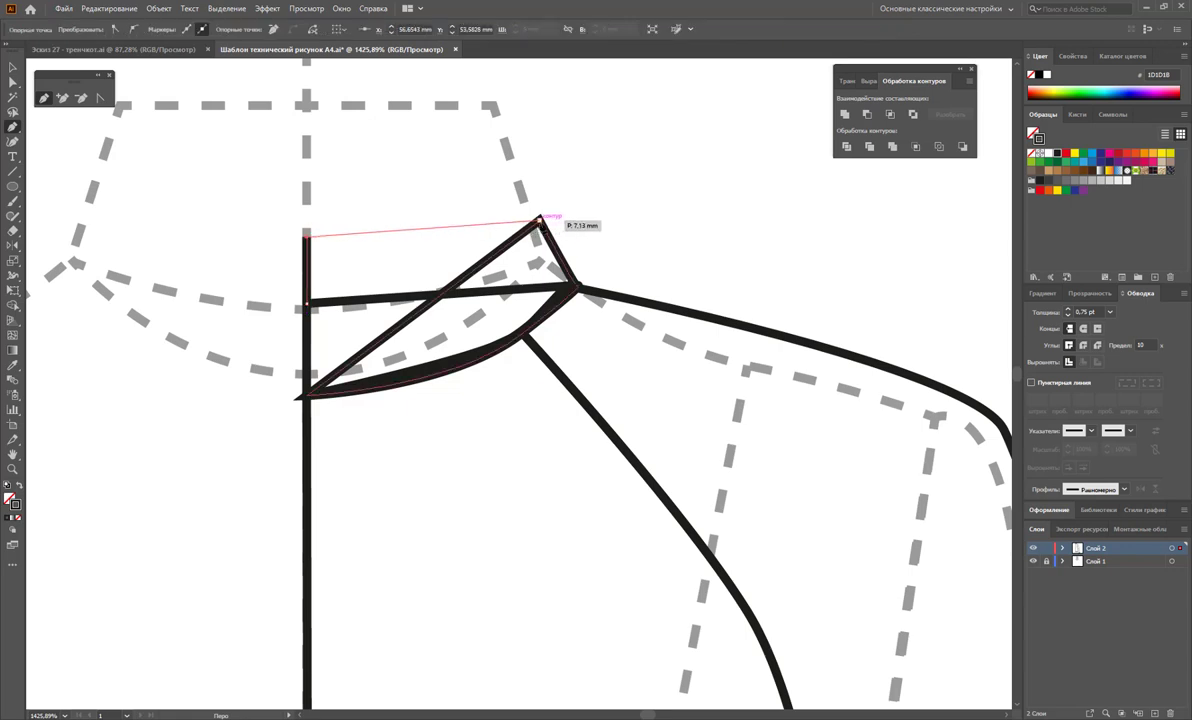
click(540, 219)
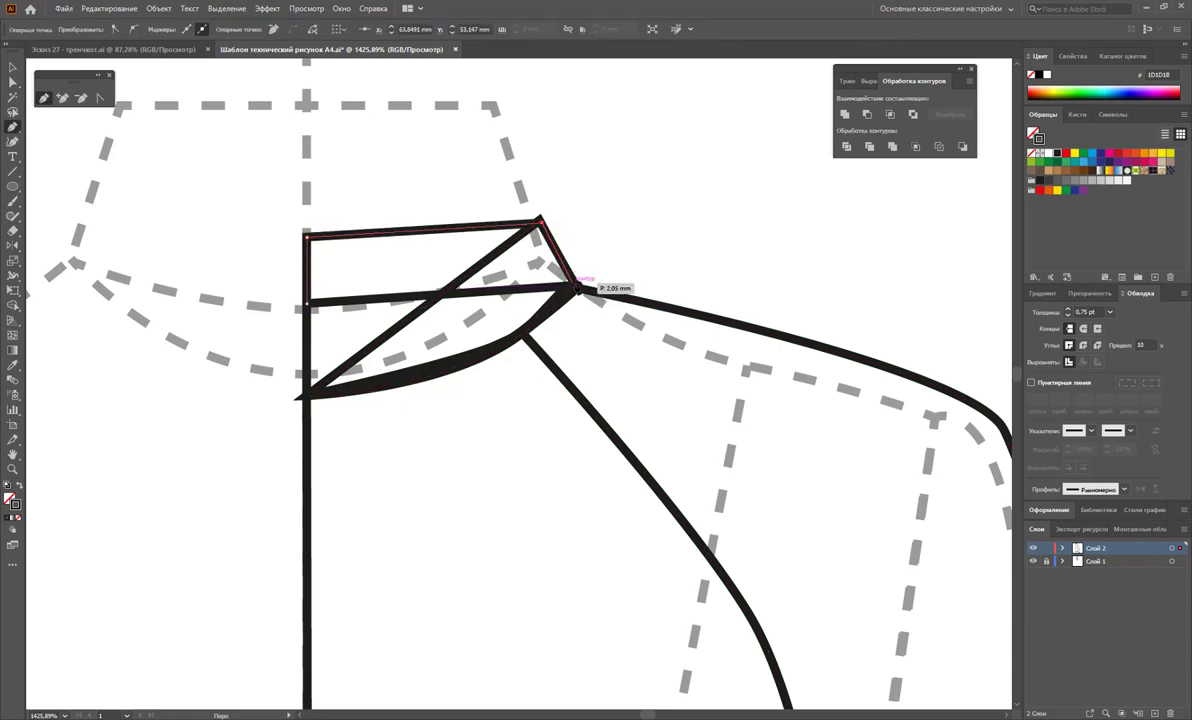
click(576, 286)
click(307, 301)
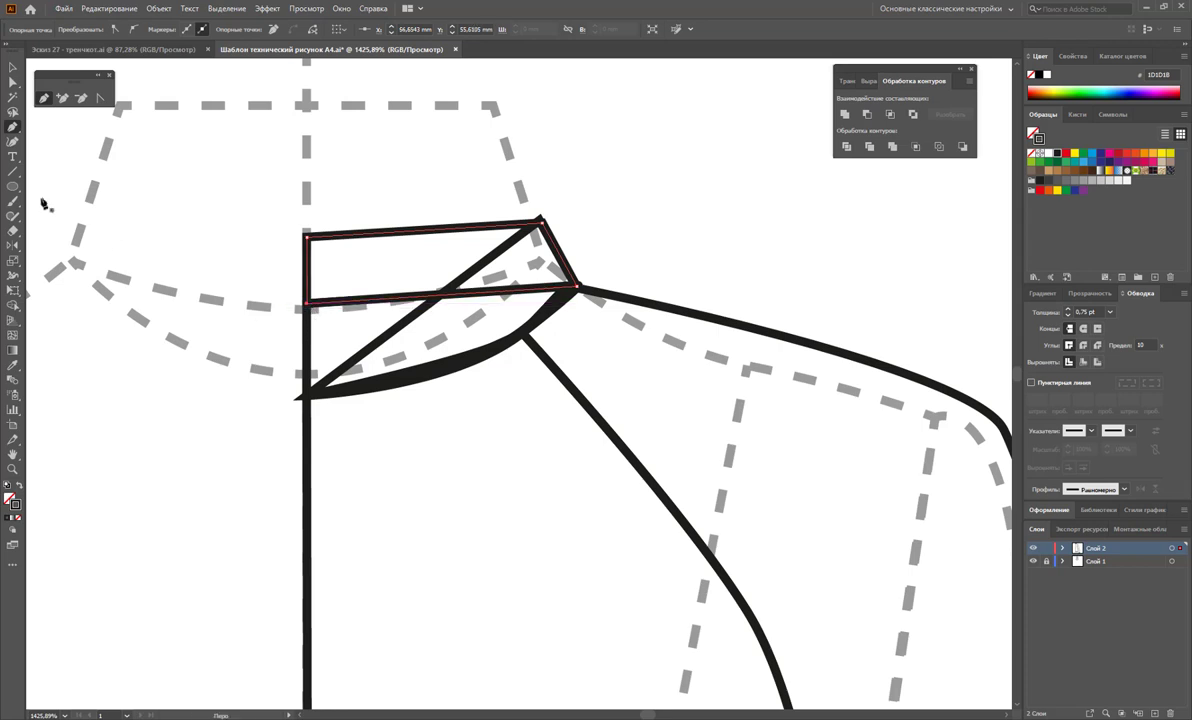
- Nudge the collar band's top-left corner point slightly upward
click(12, 81)
drag(272, 193, 326, 255)
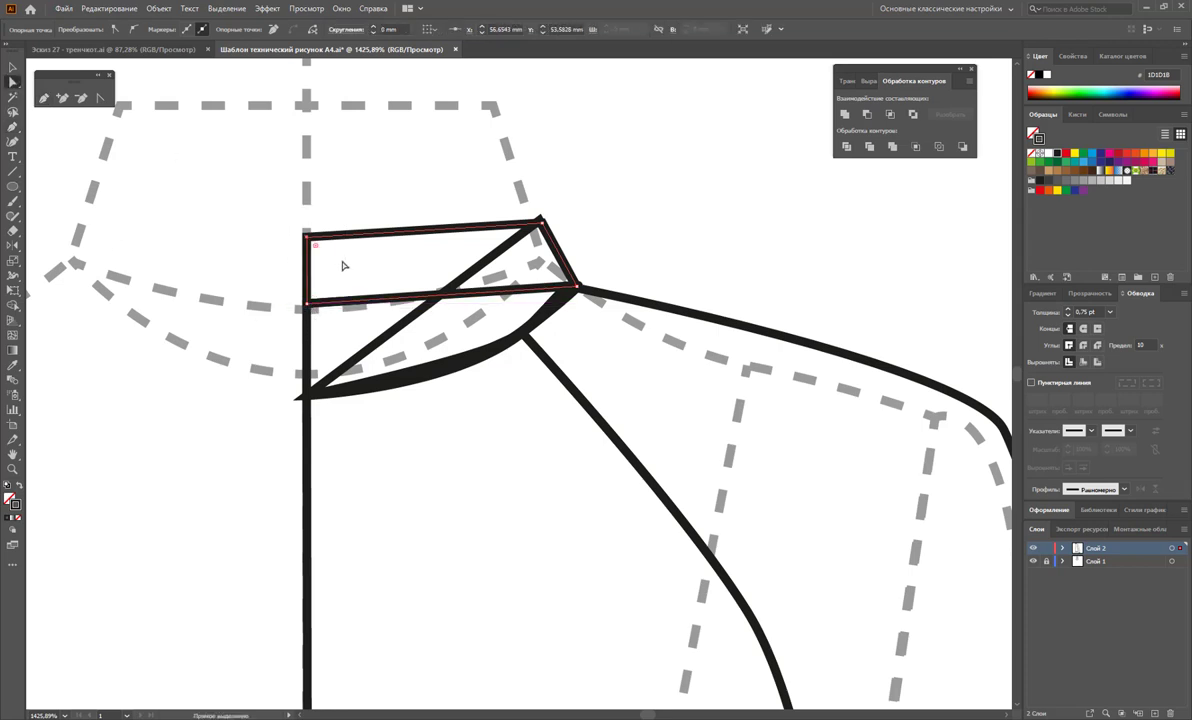
key(Up)
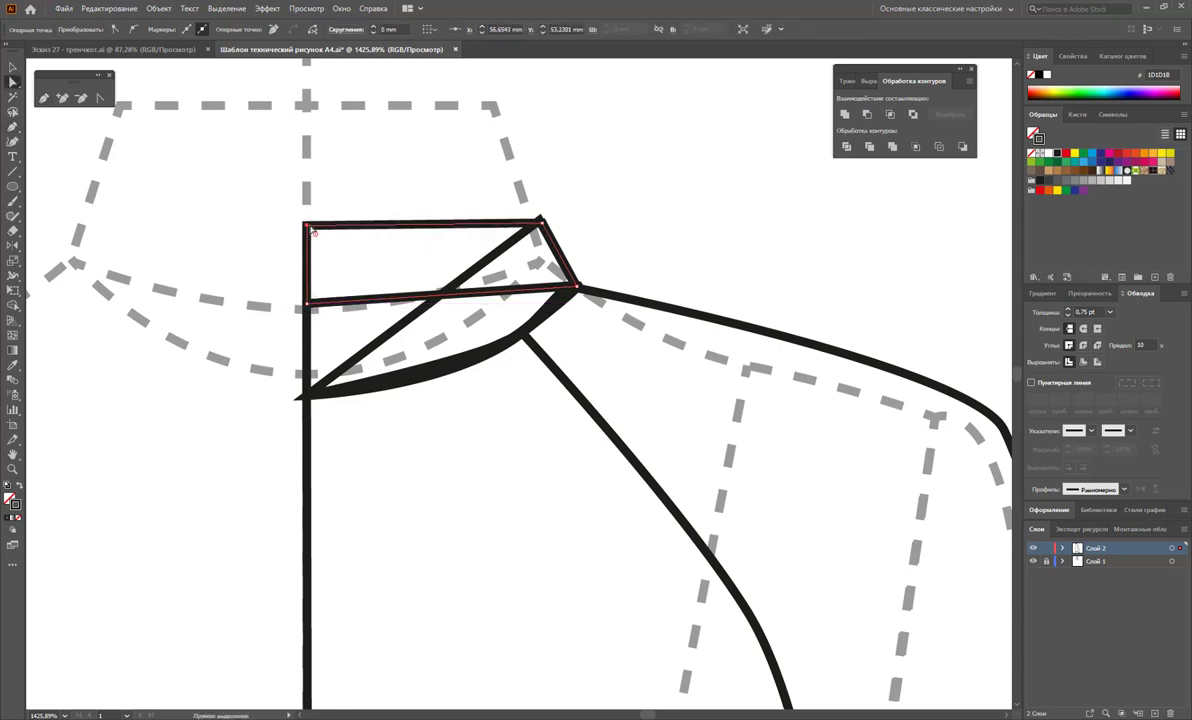
drag(313, 232, 310, 238)
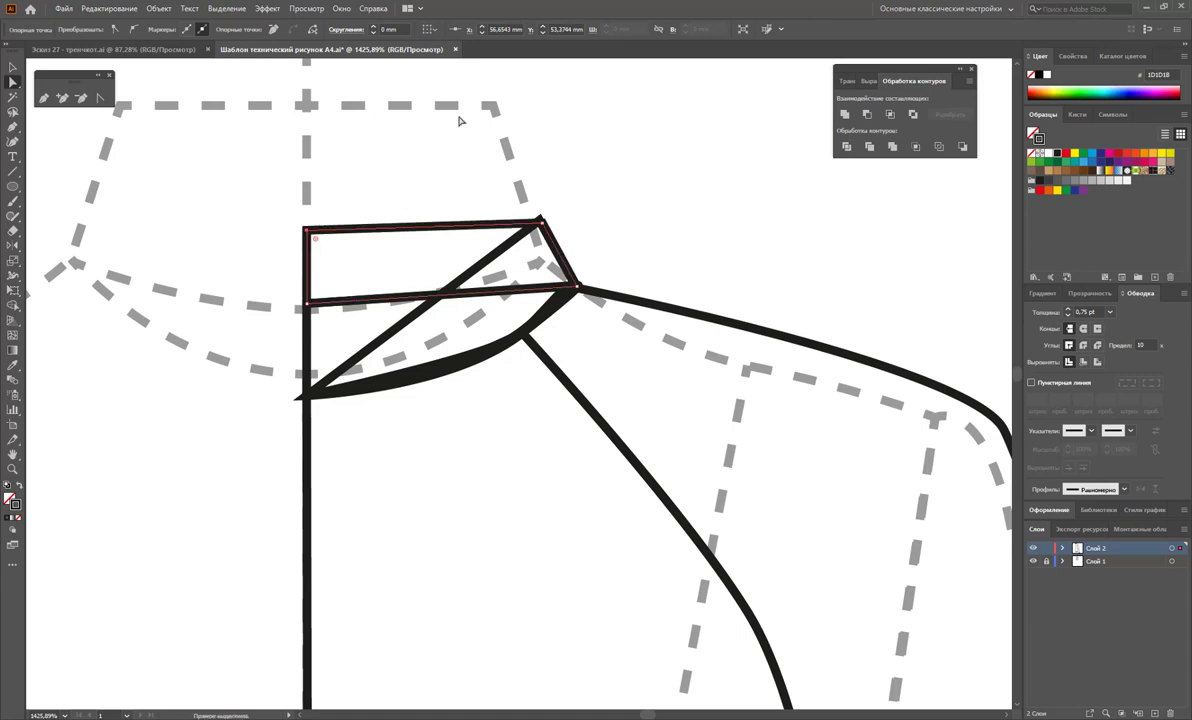
- Bring the diagonal collar piece to the front with Arrange > Bring to Front
click(10, 68)
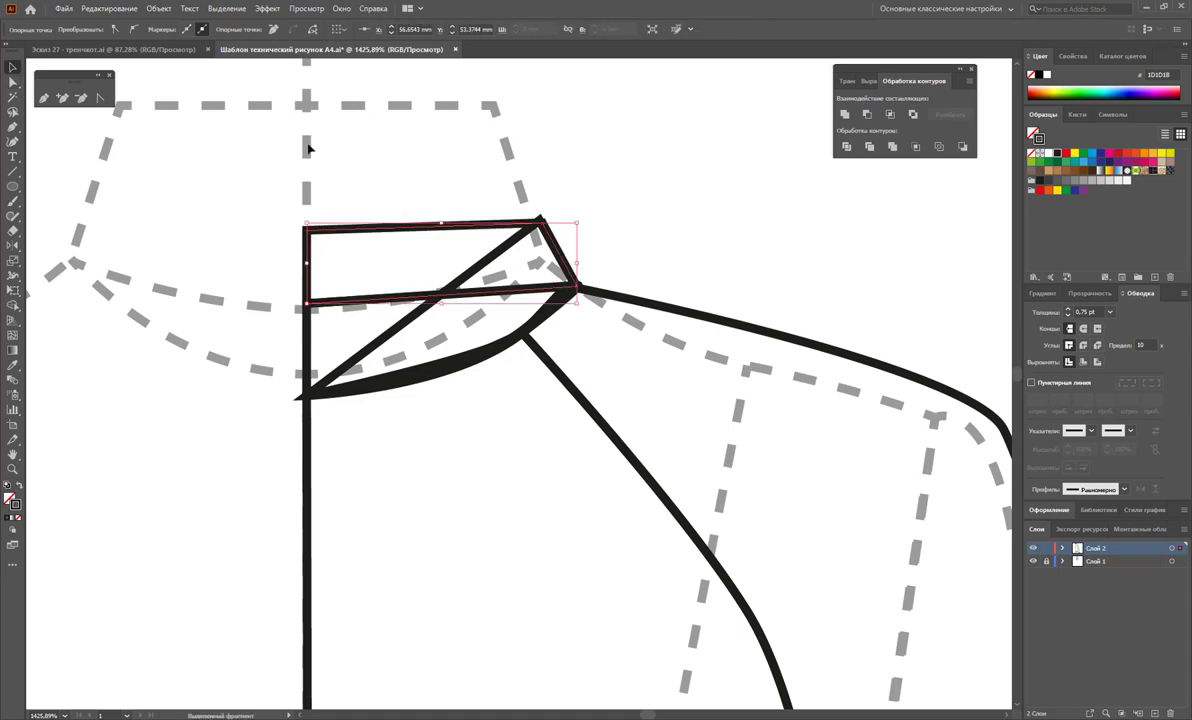
click(415, 325)
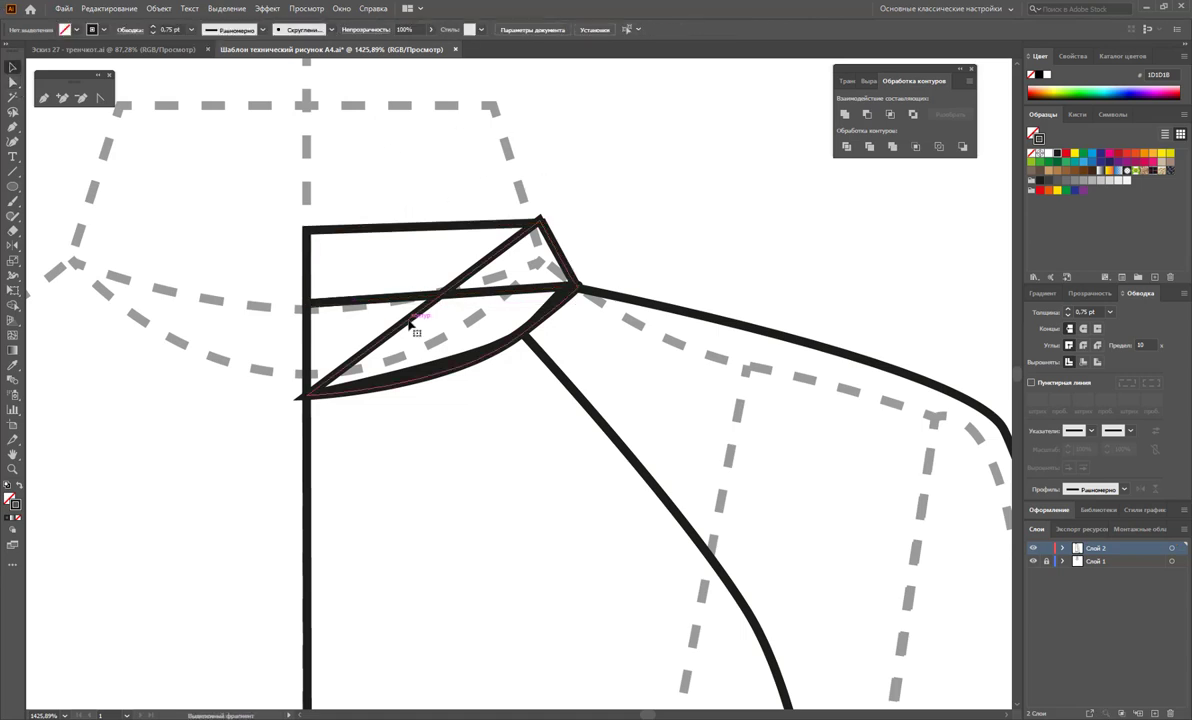
right_click(412, 321)
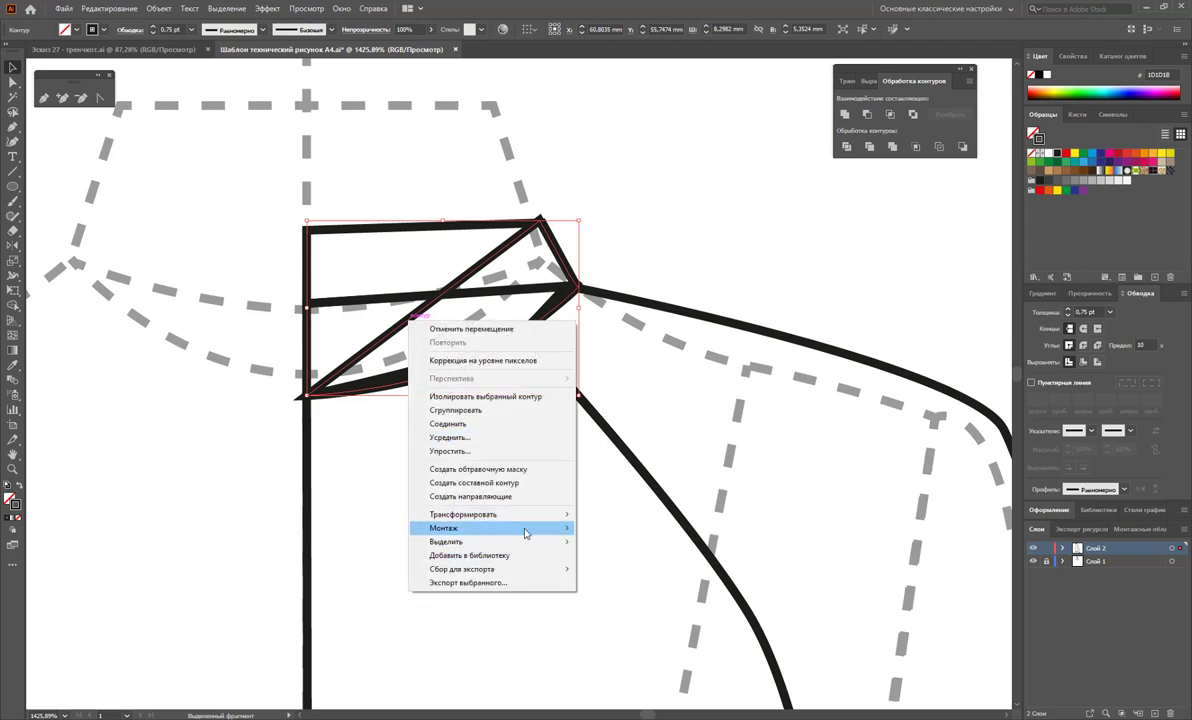
click(600, 492)
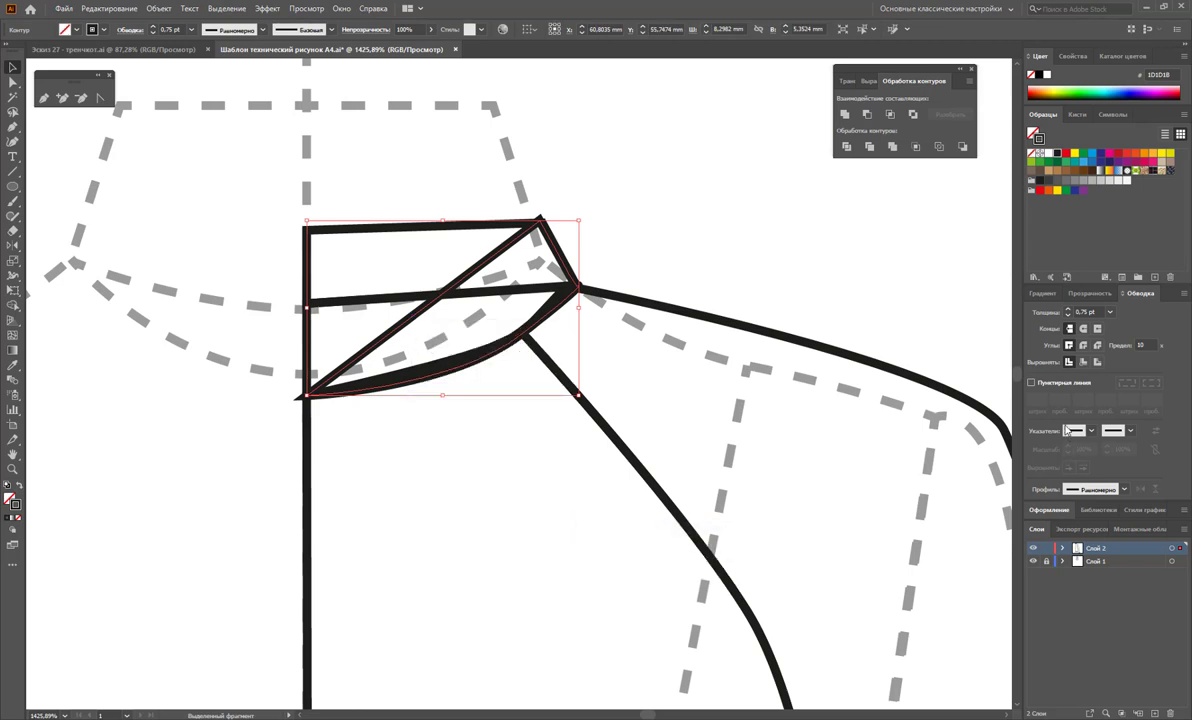
click(706, 210)
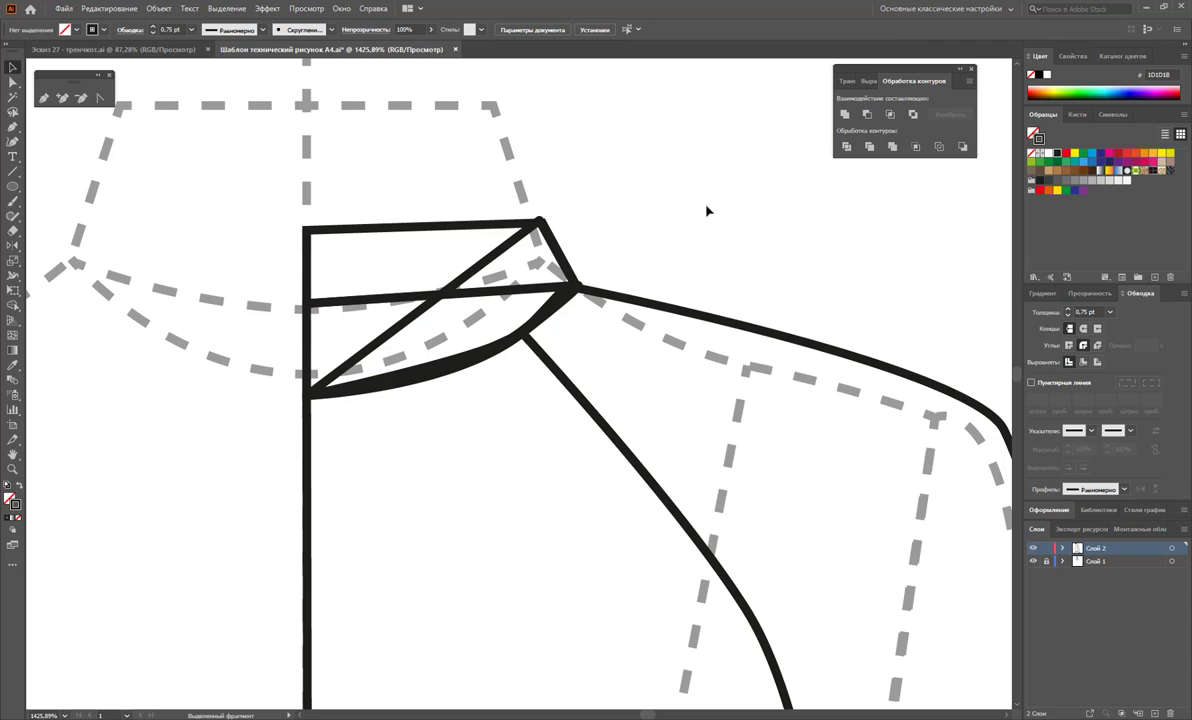
- Zoom out with the Zoom tool to show the whole jacket half
key(z)
alt+click(499, 275)
alt+click(492, 516)
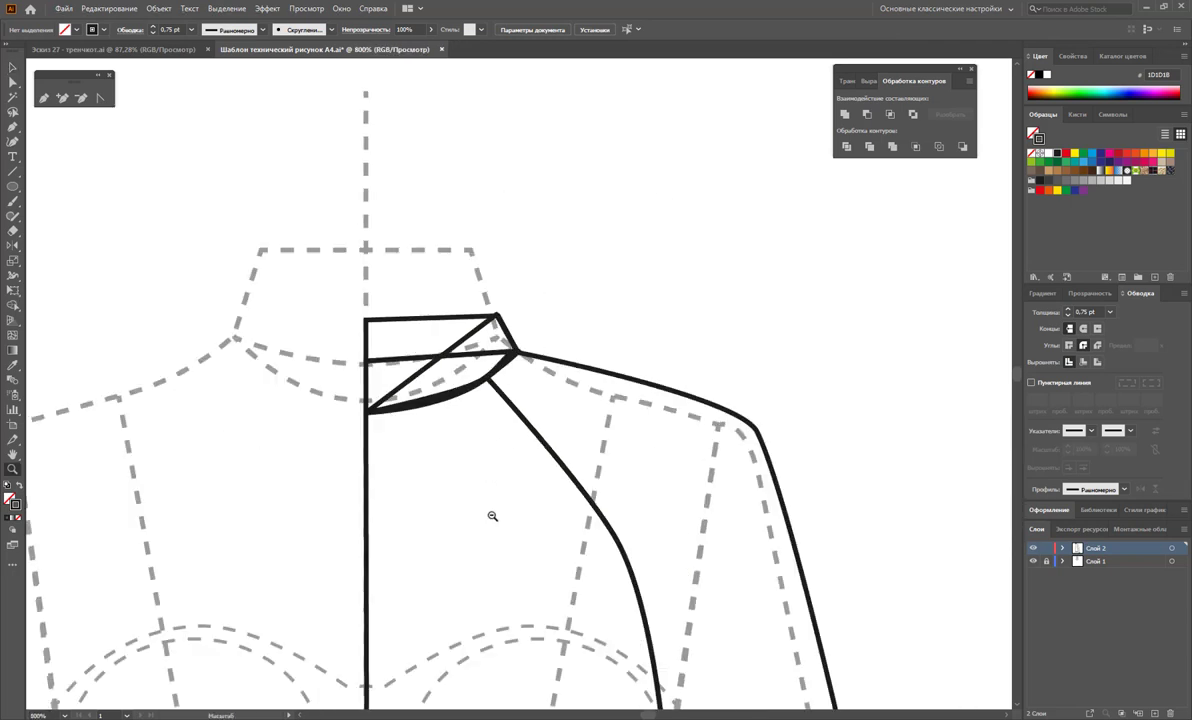
alt+click(524, 501)
alt+click(529, 517)
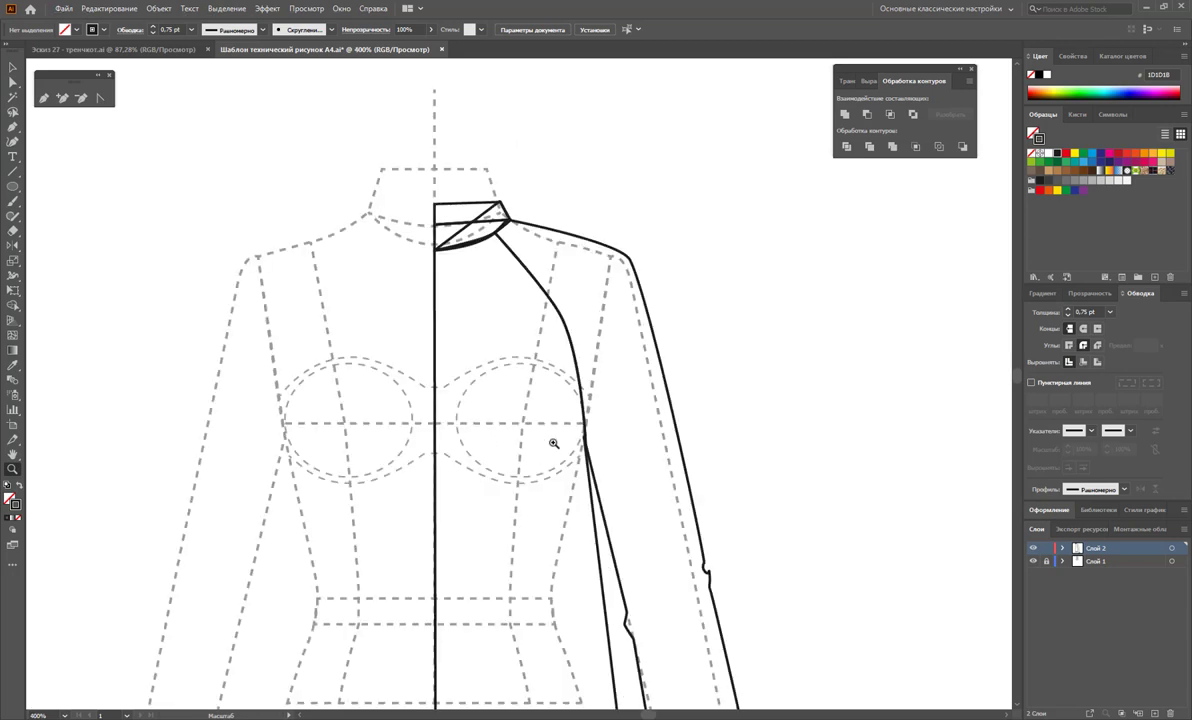
alt+click(540, 468)
scroll(523, 402, down, 1)
scroll(523, 402, down, 1)
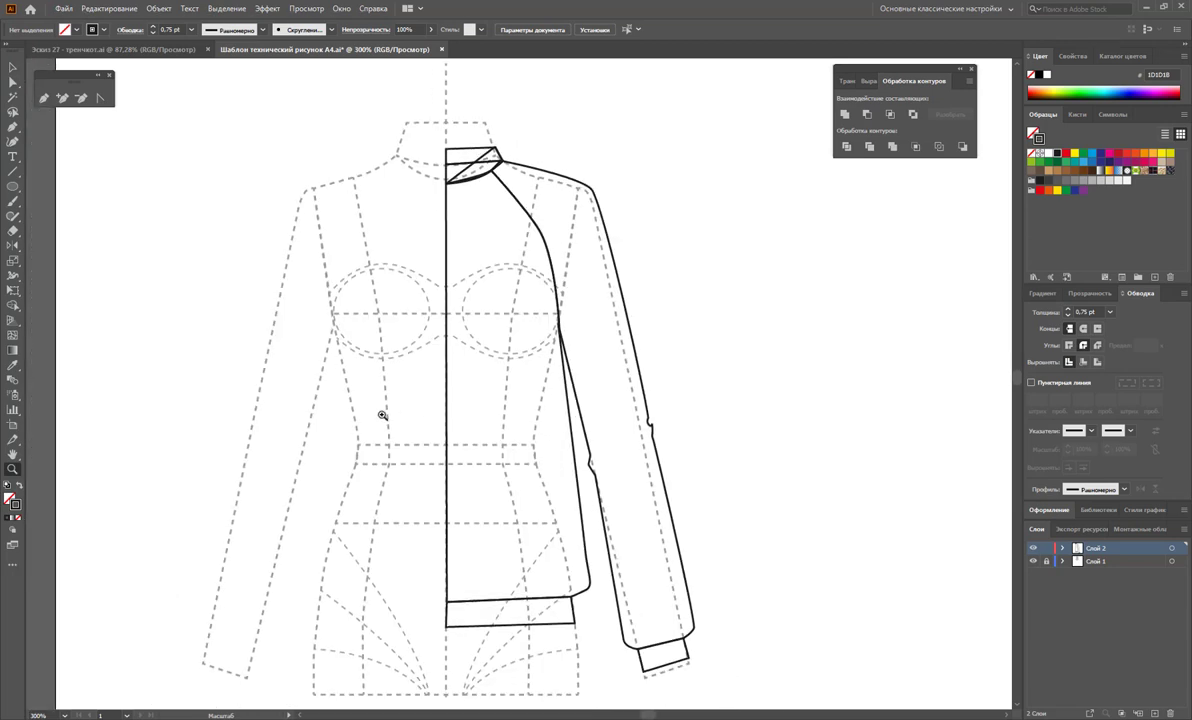
- Drag the sleeve's shoulder anchor, then nudge it up and left with the arrow keys
click(12, 82)
drag(595, 189, 606, 210)
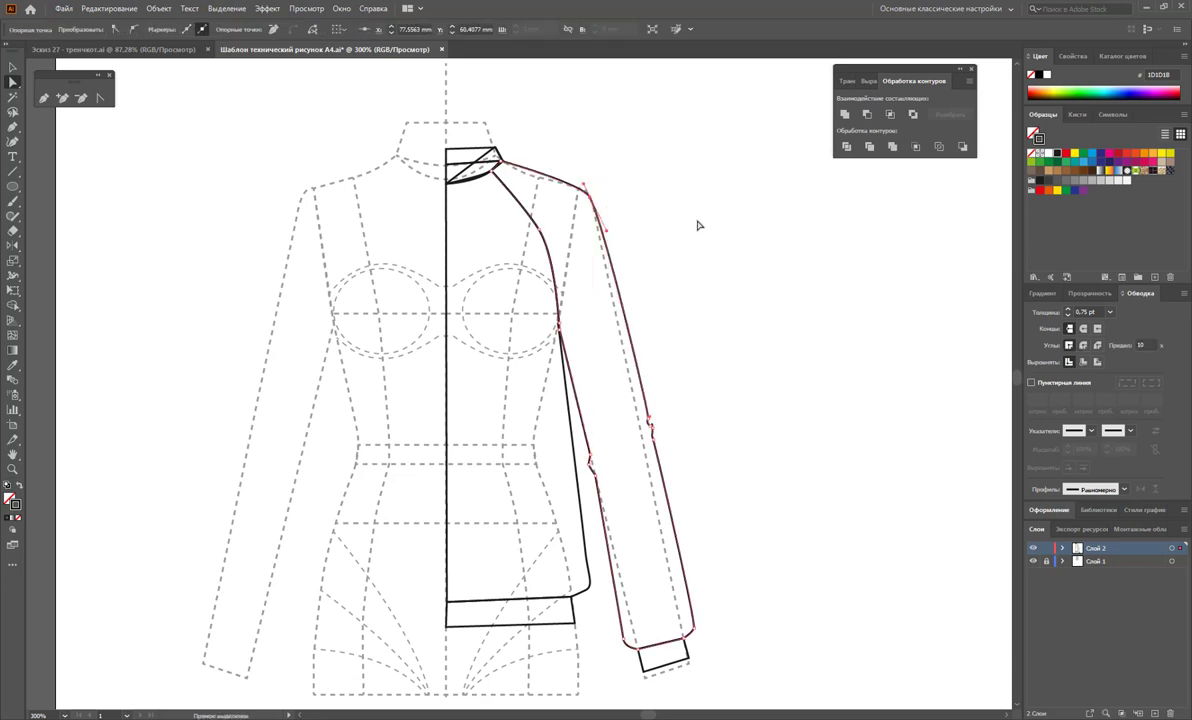
key(Up)
key(Up)
key(Left)
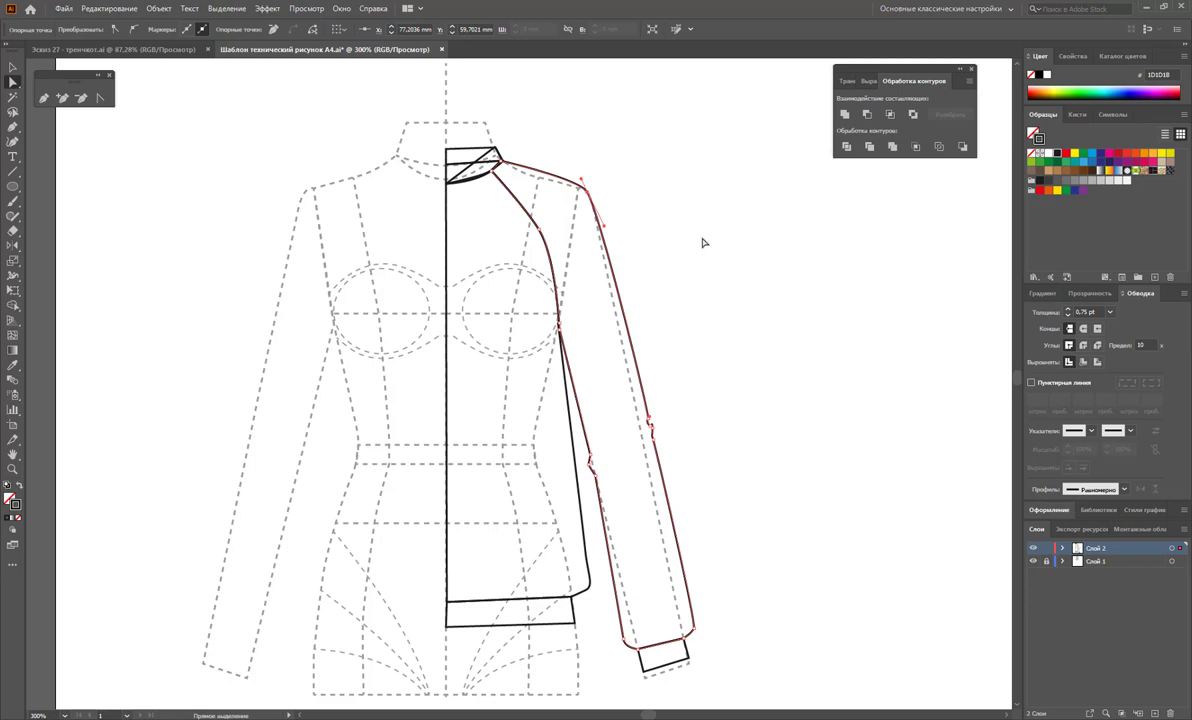
click(703, 242)
- Marquee-select all paths of the right jacket half
scroll(705, 198, down, 1)
scroll(705, 199, up, 1)
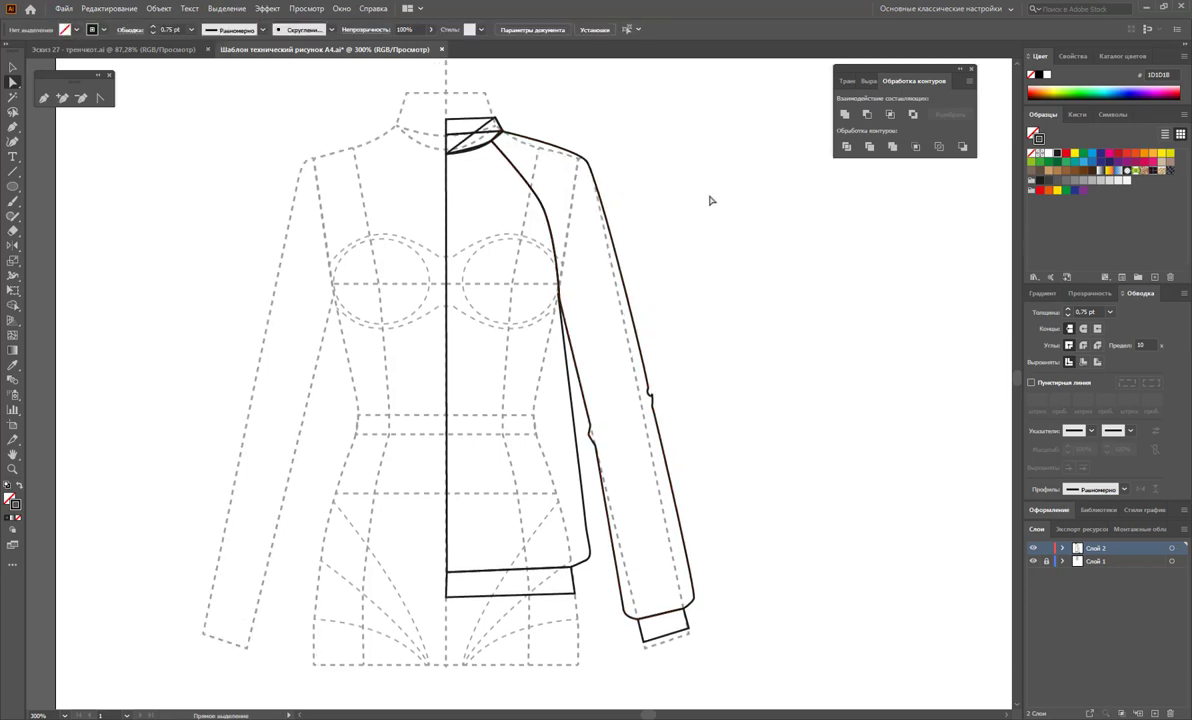
click(12, 67)
drag(334, 84, 736, 640)
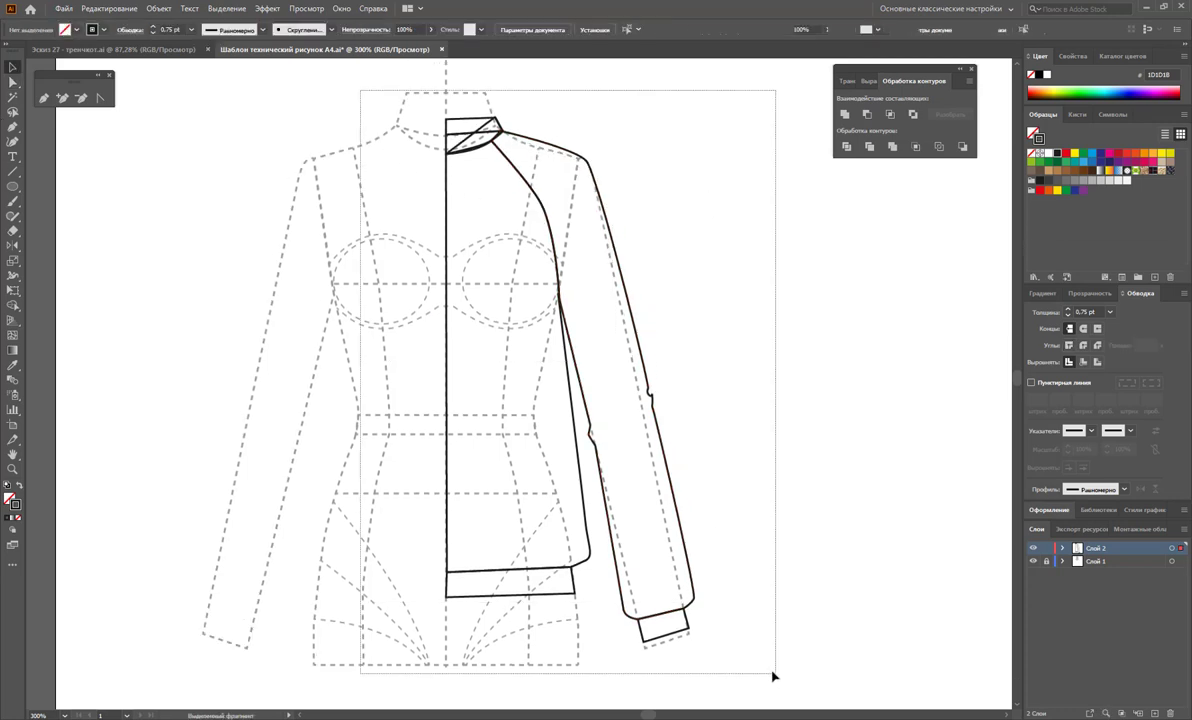
- Reflect a copy of the half-jacket across the centre line to form the other half
click(12, 245)
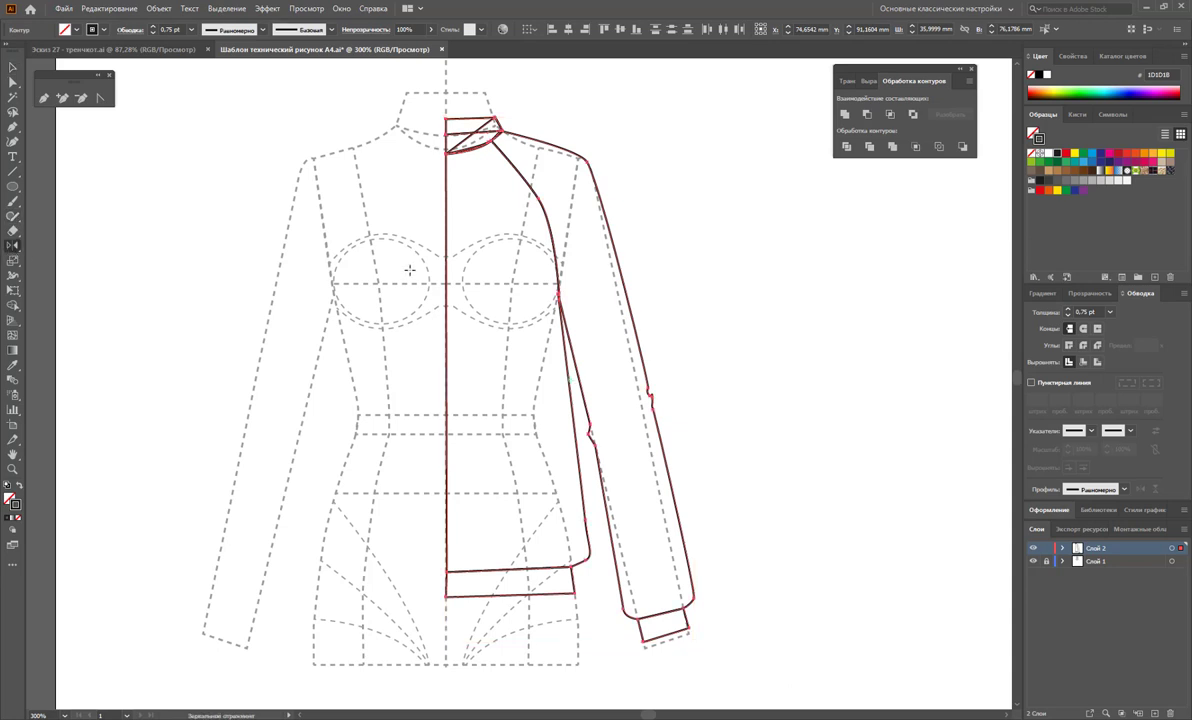
drag(446, 281, 164, 224)
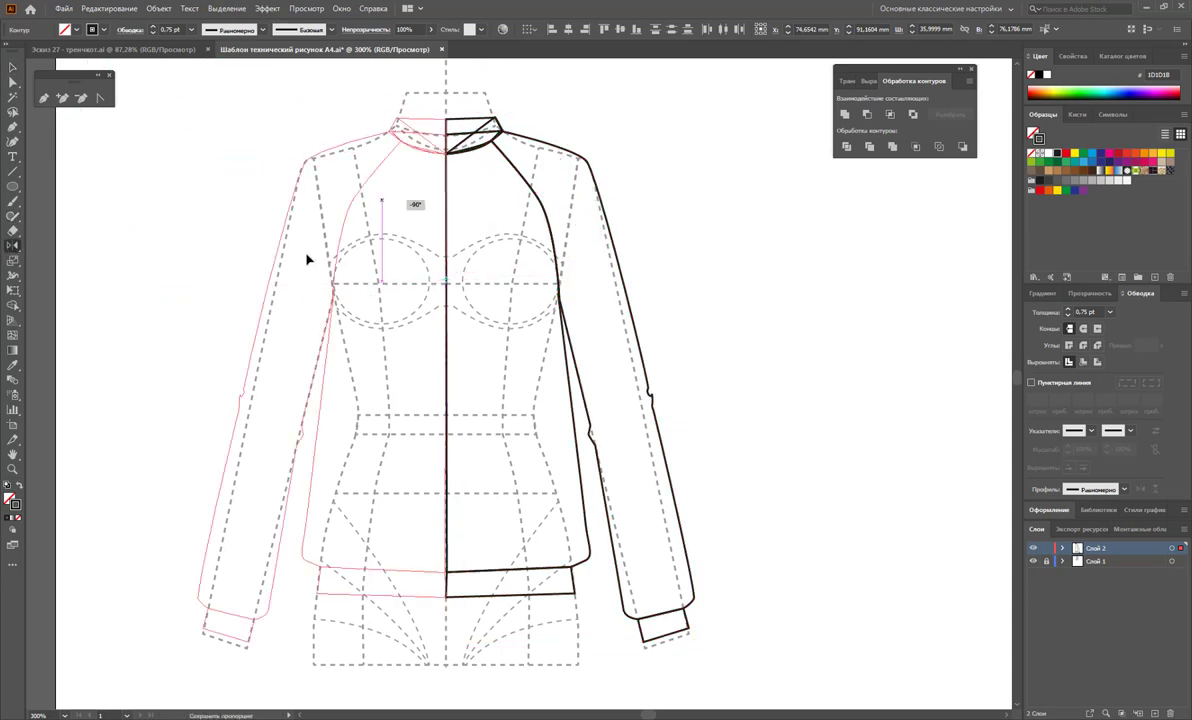
click(14, 66)
click(432, 108)
- Select all the mirrored half's paths and nudge them right to meet the middle
click(454, 126)
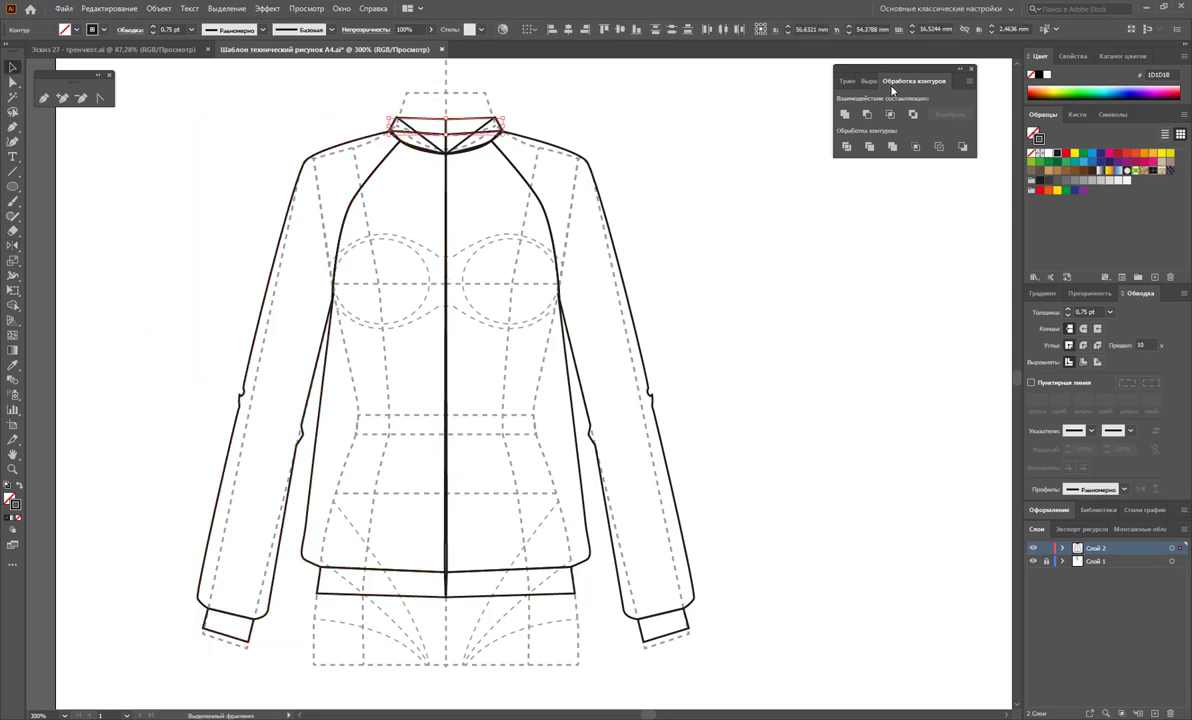
click(745, 162)
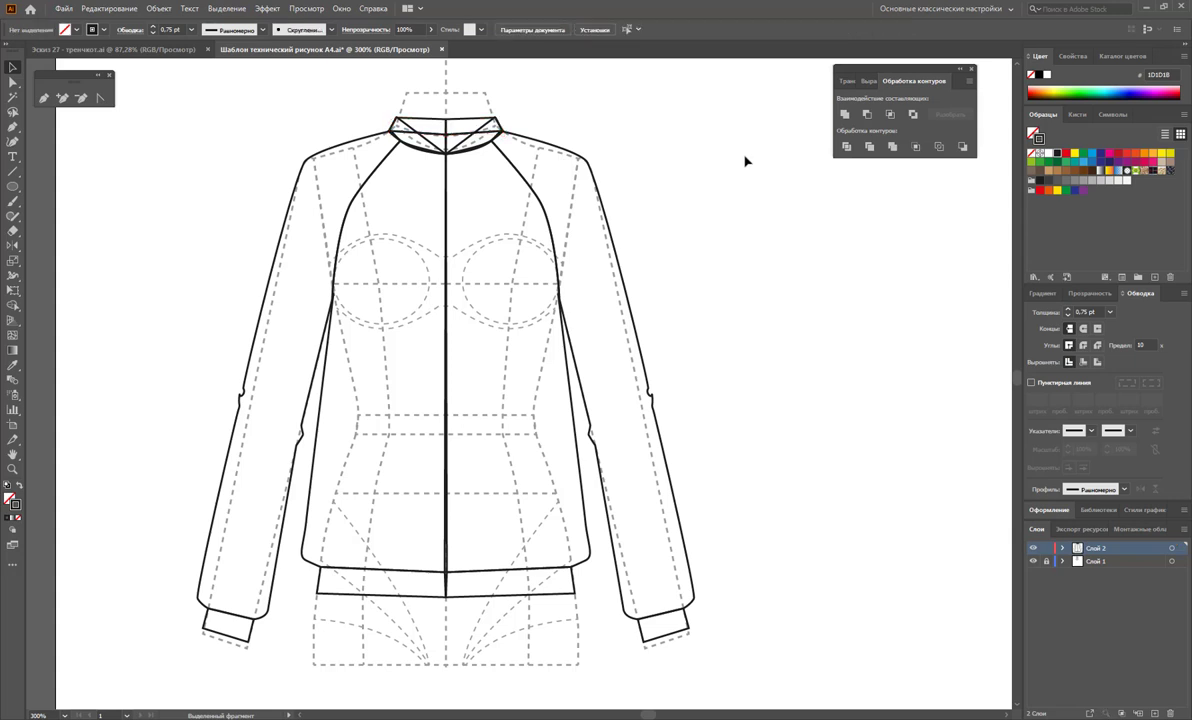
click(445, 119)
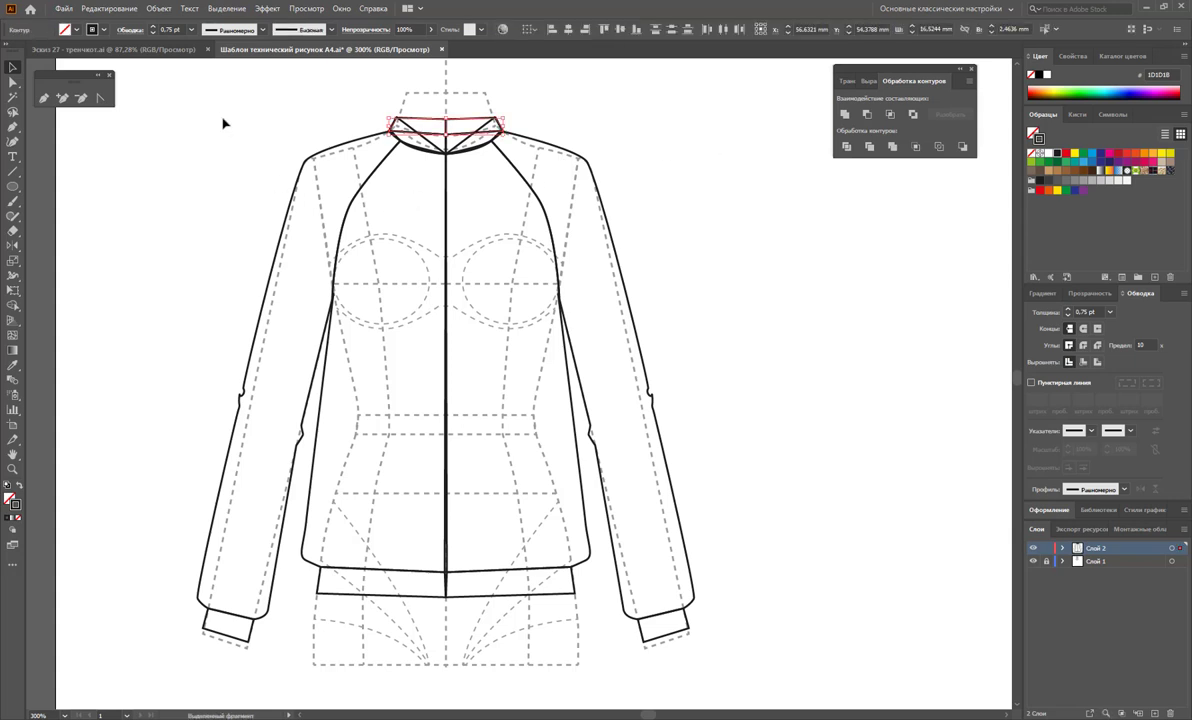
drag(195, 87, 446, 645)
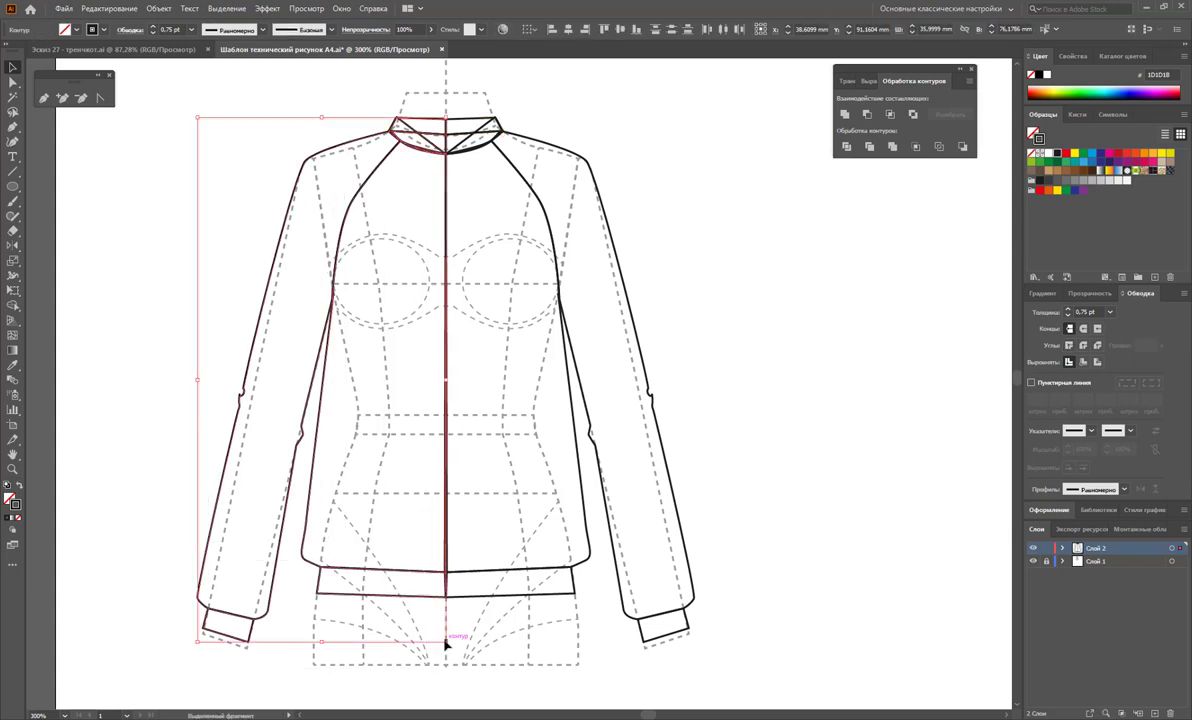
key(Right)
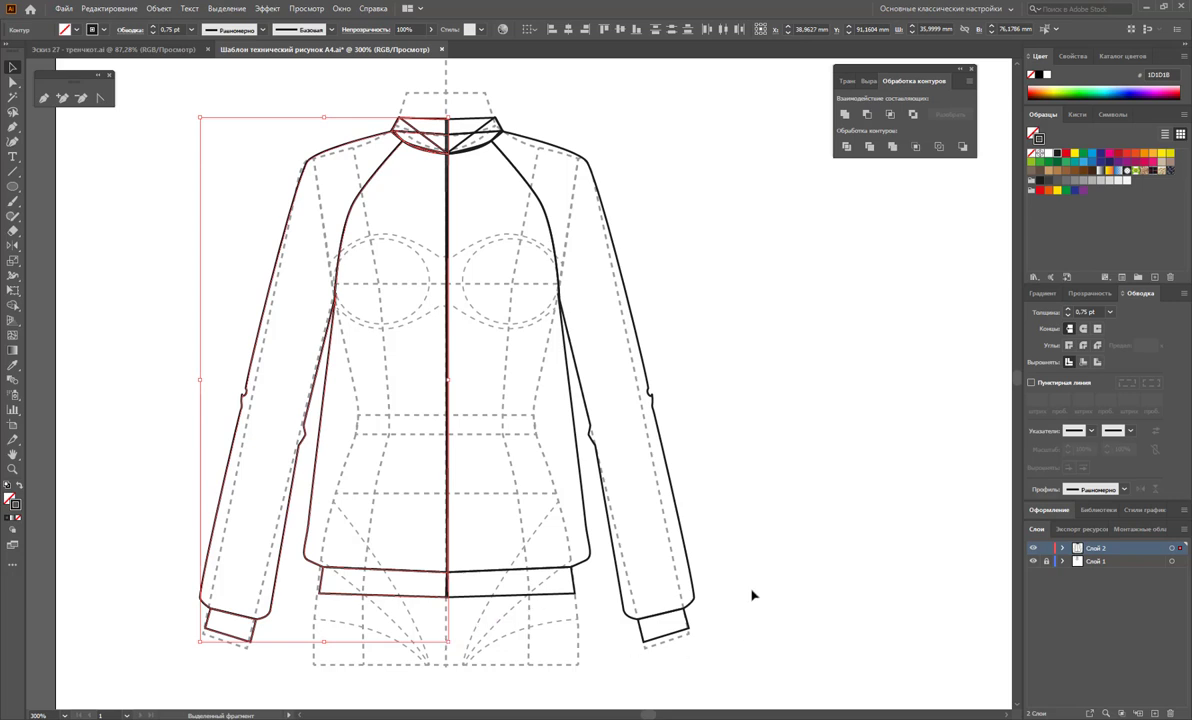
click(757, 570)
- Stretch the whole jacket slightly wider on the left and nudge it right to recentre
scroll(700, 83, down, 2)
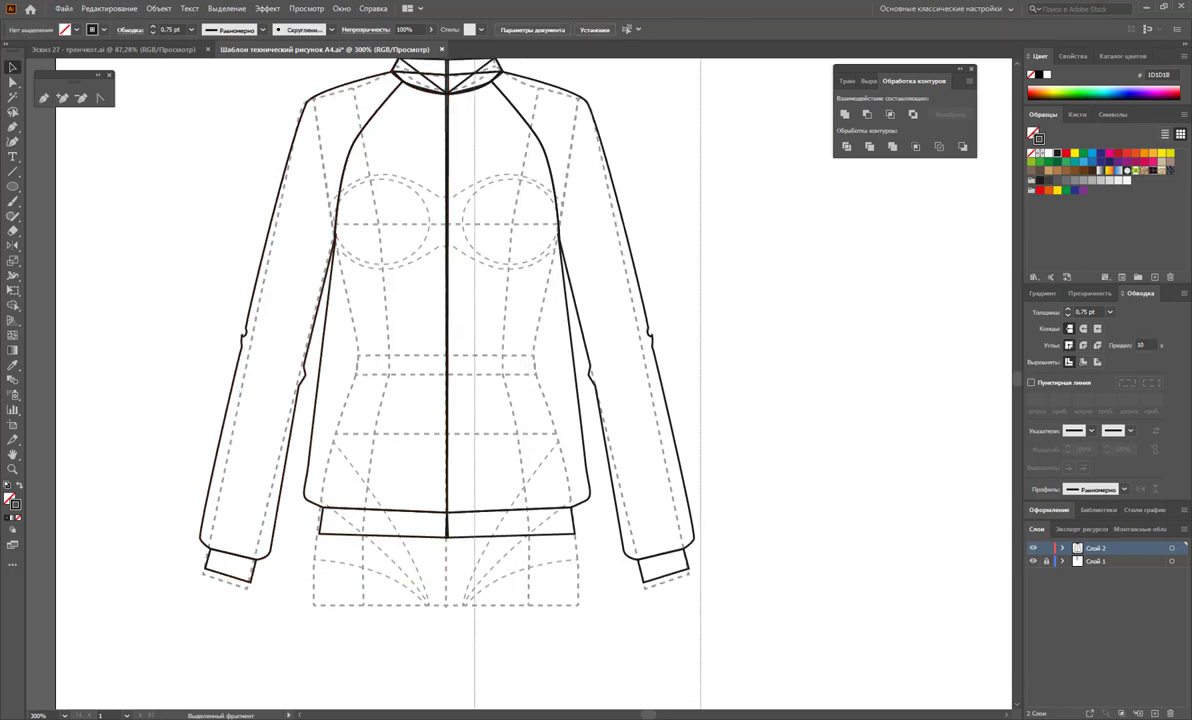
drag(700, 83, 176, 567)
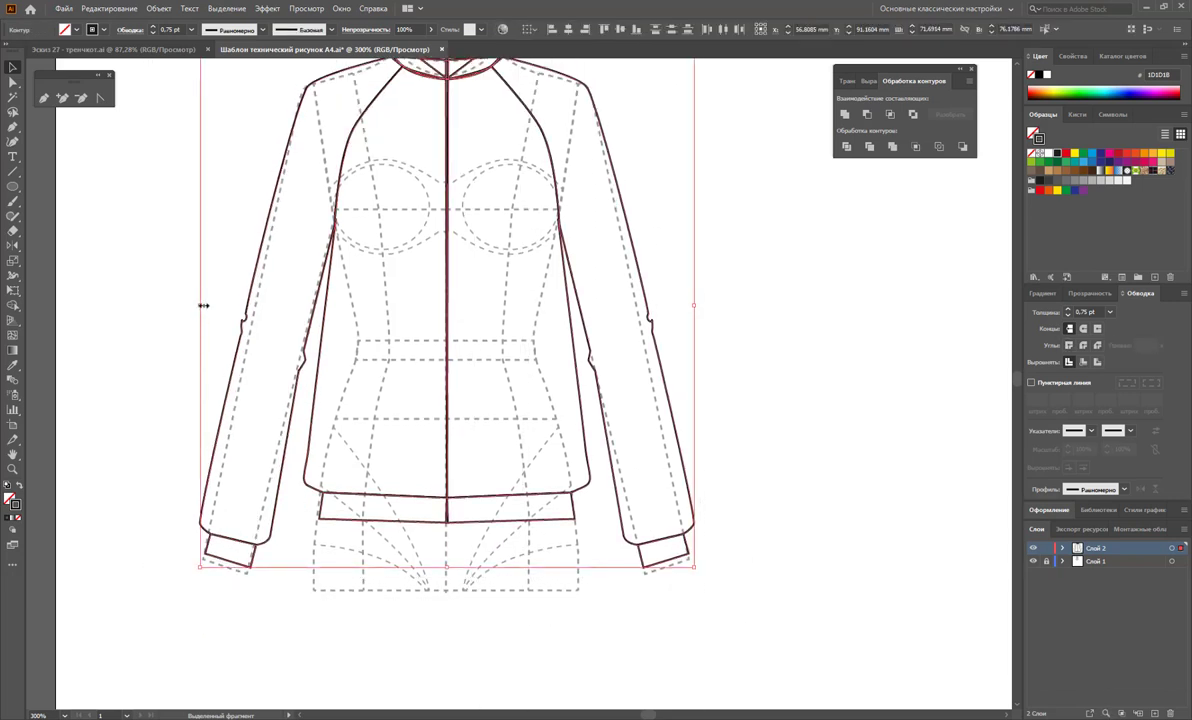
drag(203, 305, 193, 304)
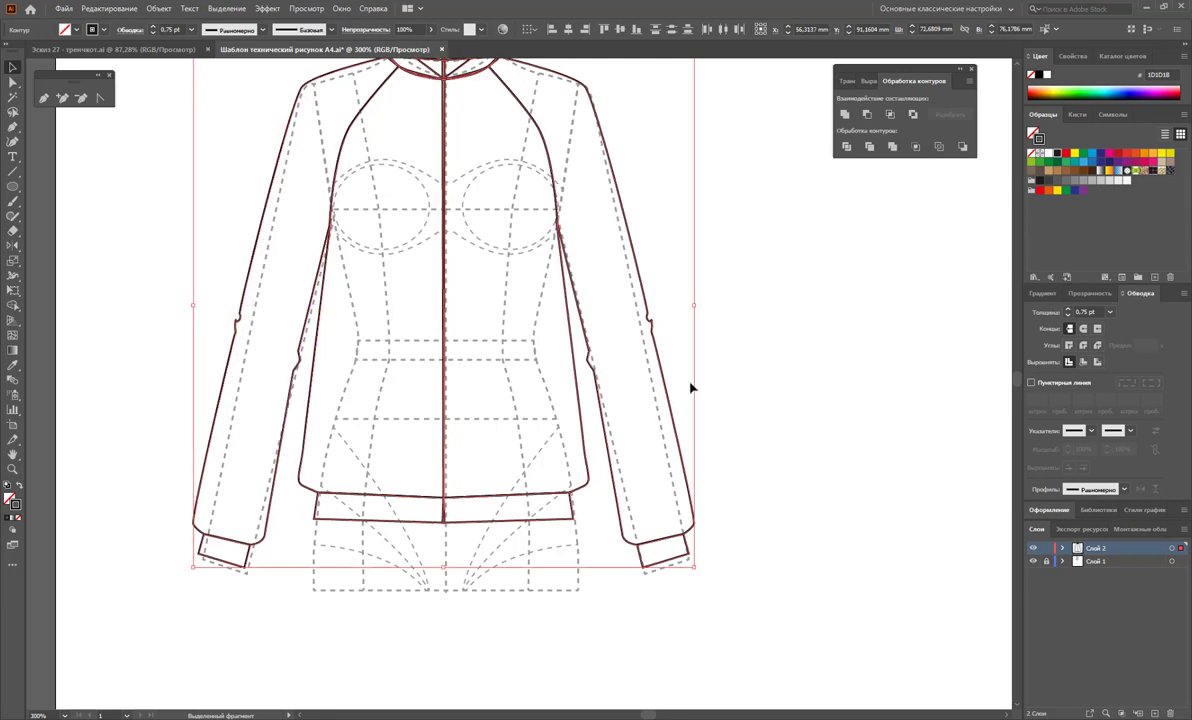
key(Right)
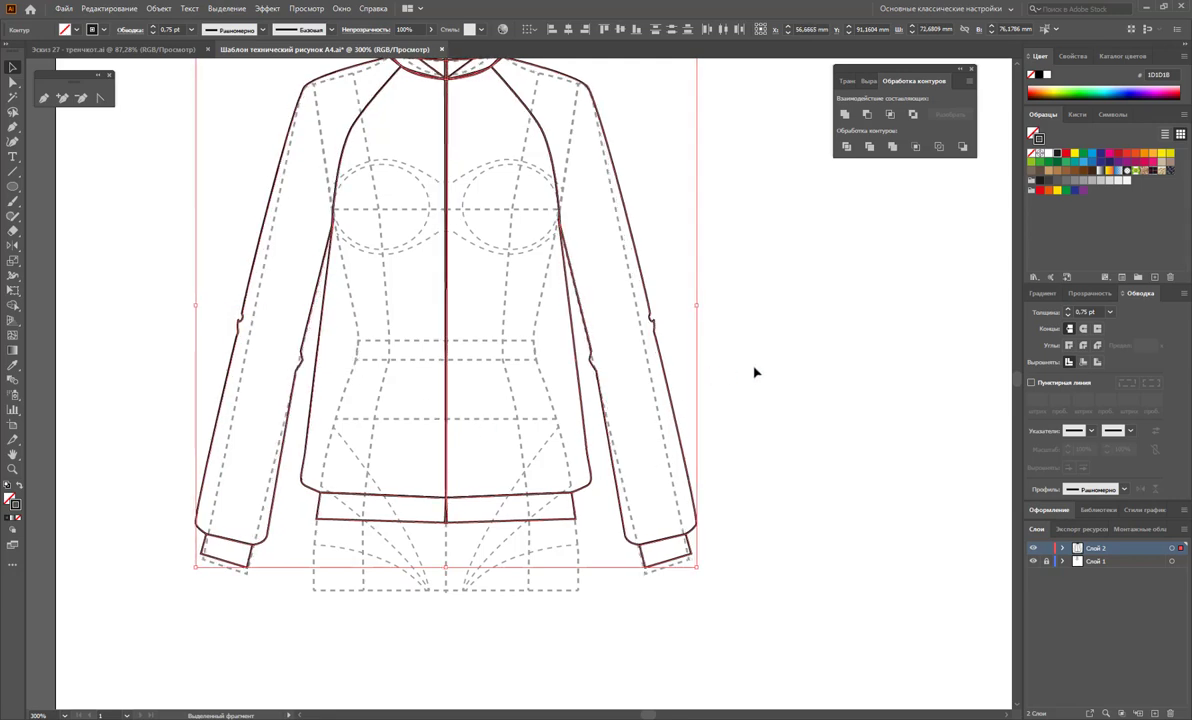
click(755, 372)
scroll(734, 367, up, 3)
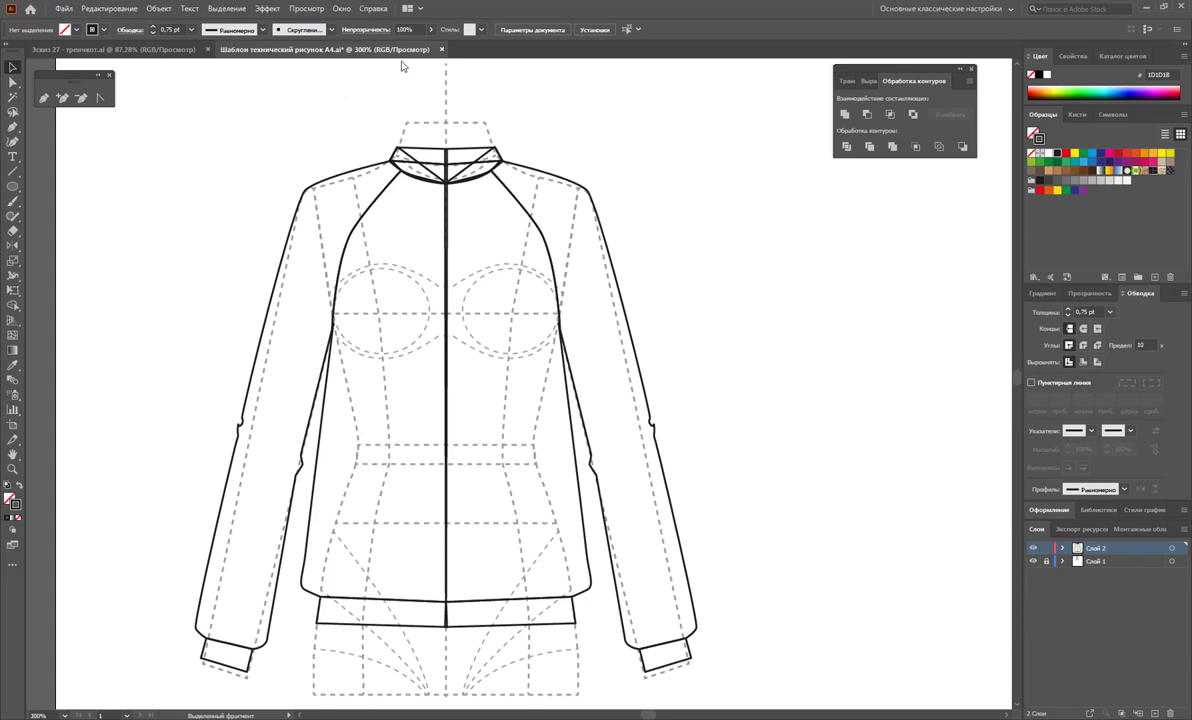
- Select both collar band halves and unite them with Pathfinder into one band
click(425, 148)
click(860, 145)
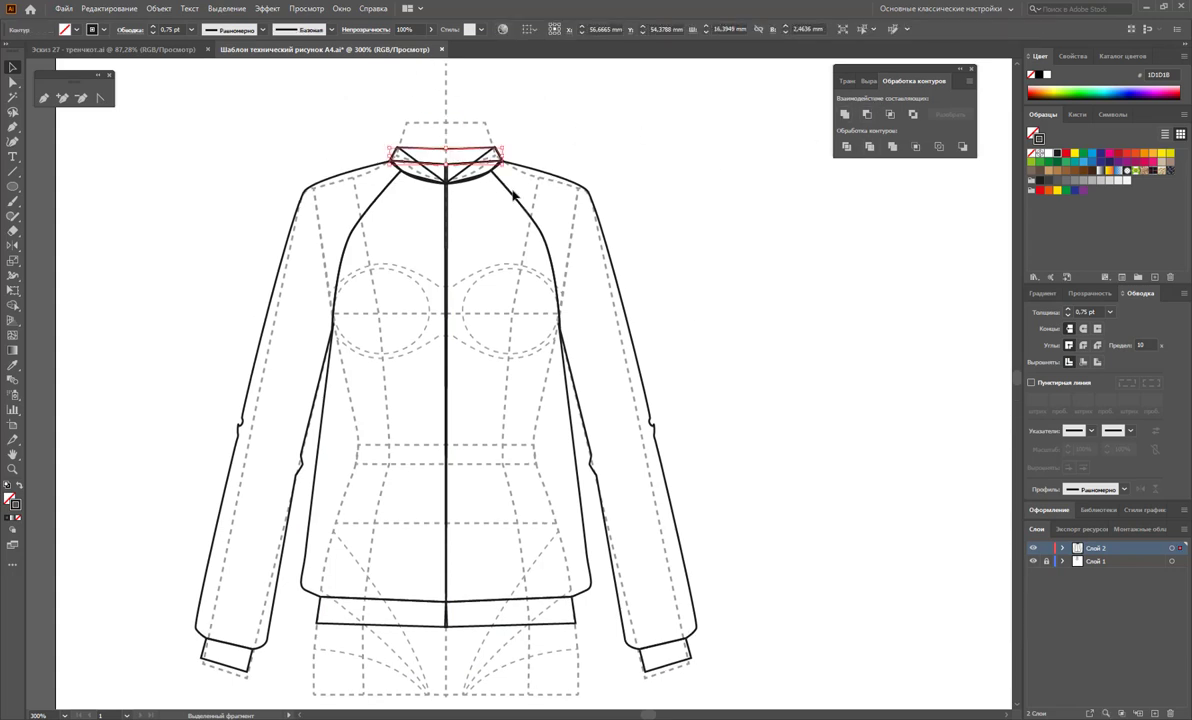
click(460, 124)
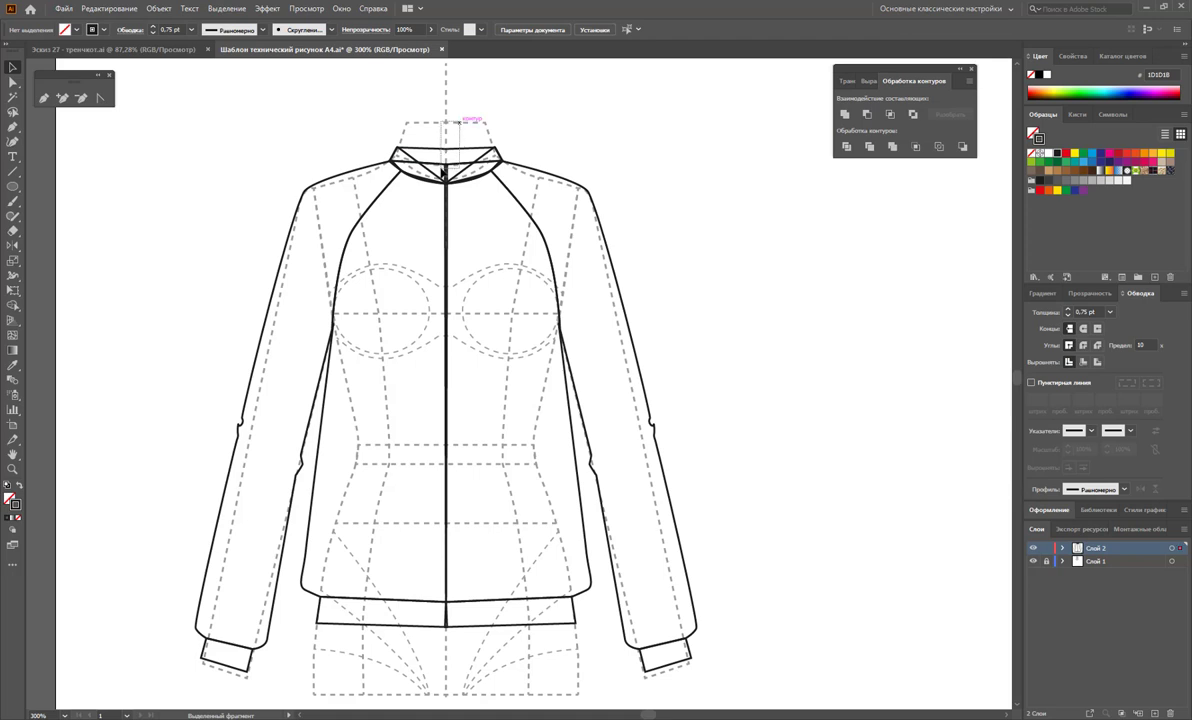
click(442, 171)
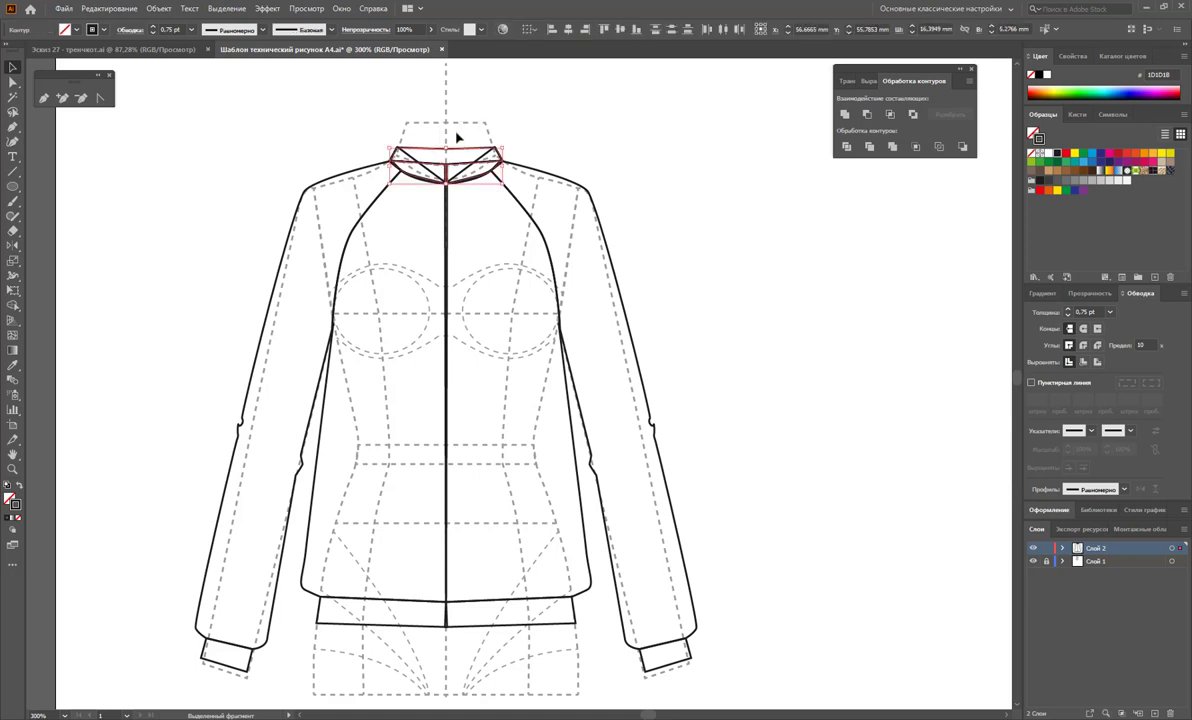
click(843, 117)
click(562, 183)
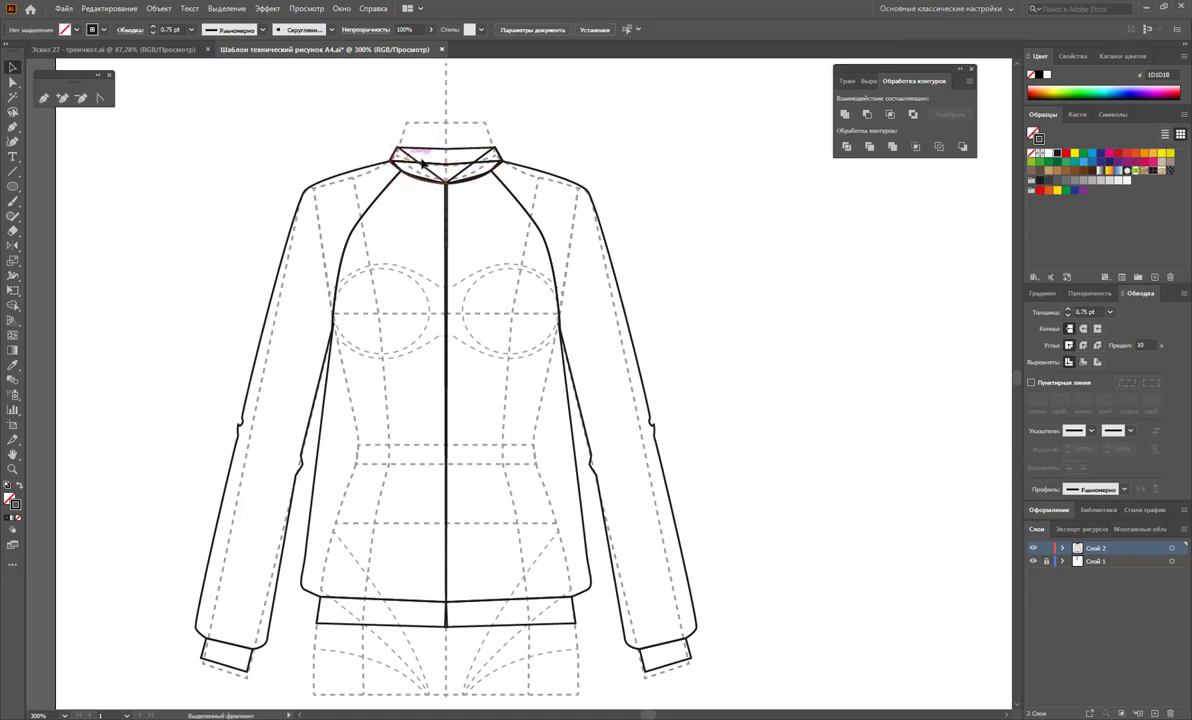
- Select every jacket path and give it a white fill, undoing an accidental fill/stroke swap
drag(158, 106, 692, 648)
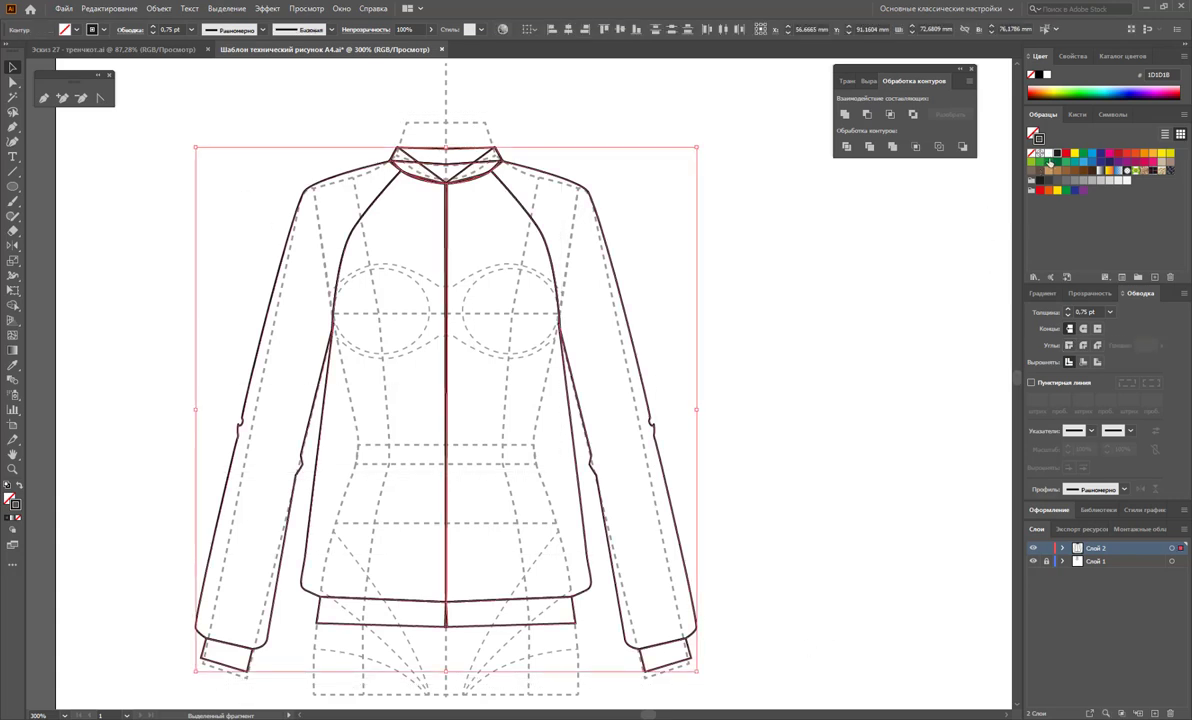
click(1048, 160)
key(a)
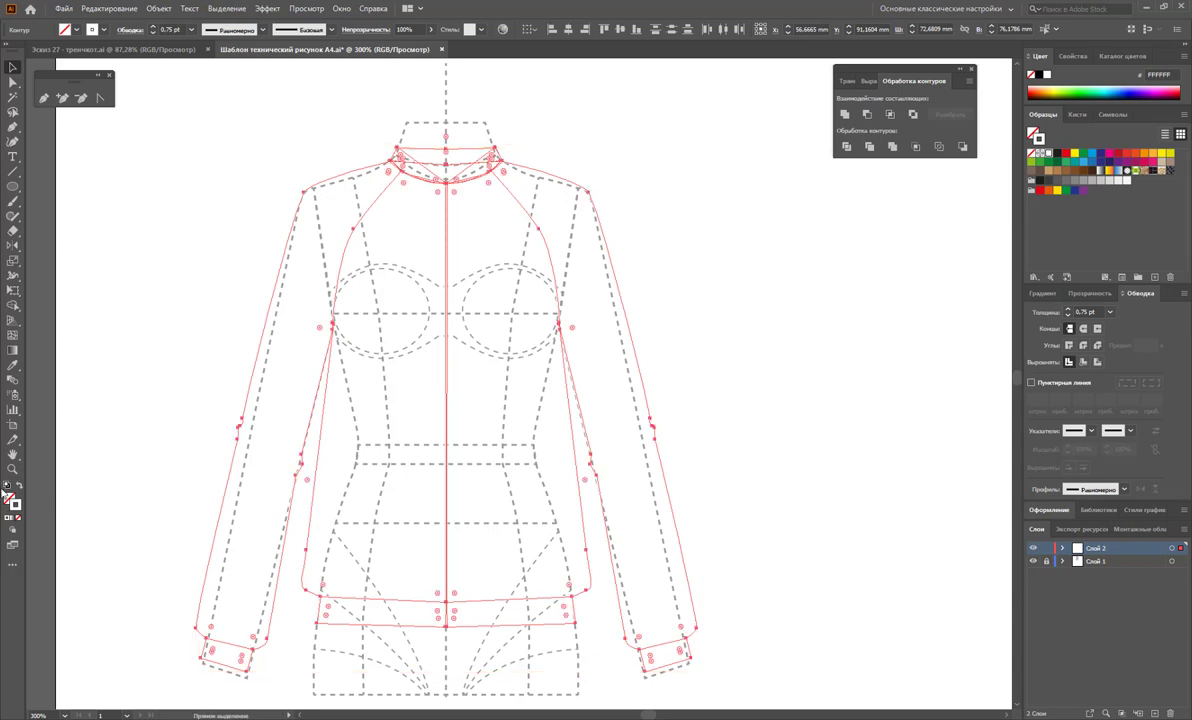
key(ctrl+z)
key(v)
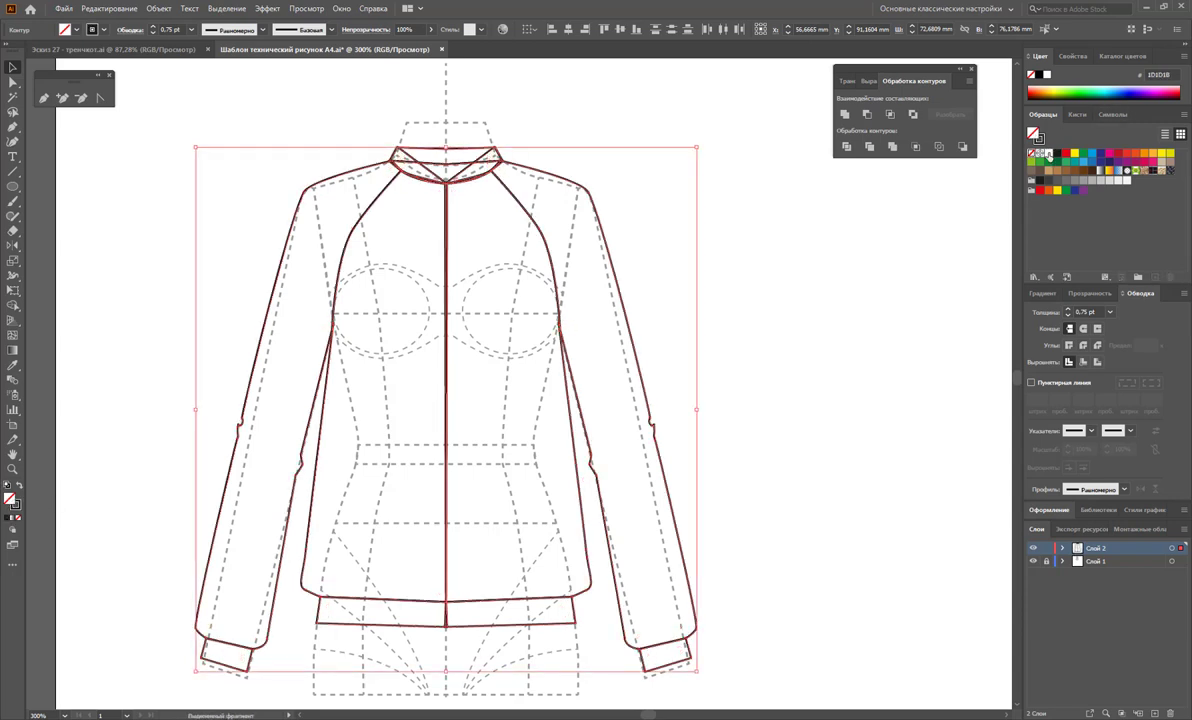
click(1048, 157)
click(830, 338)
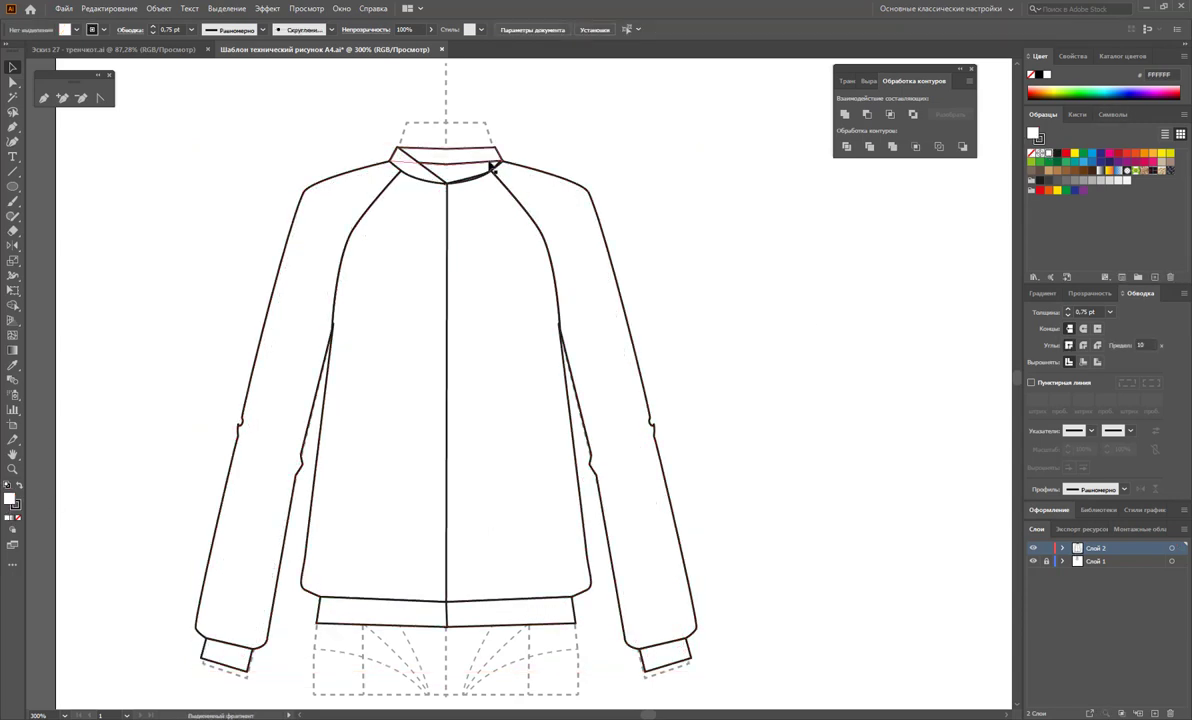
scroll(701, 137, down, 1)
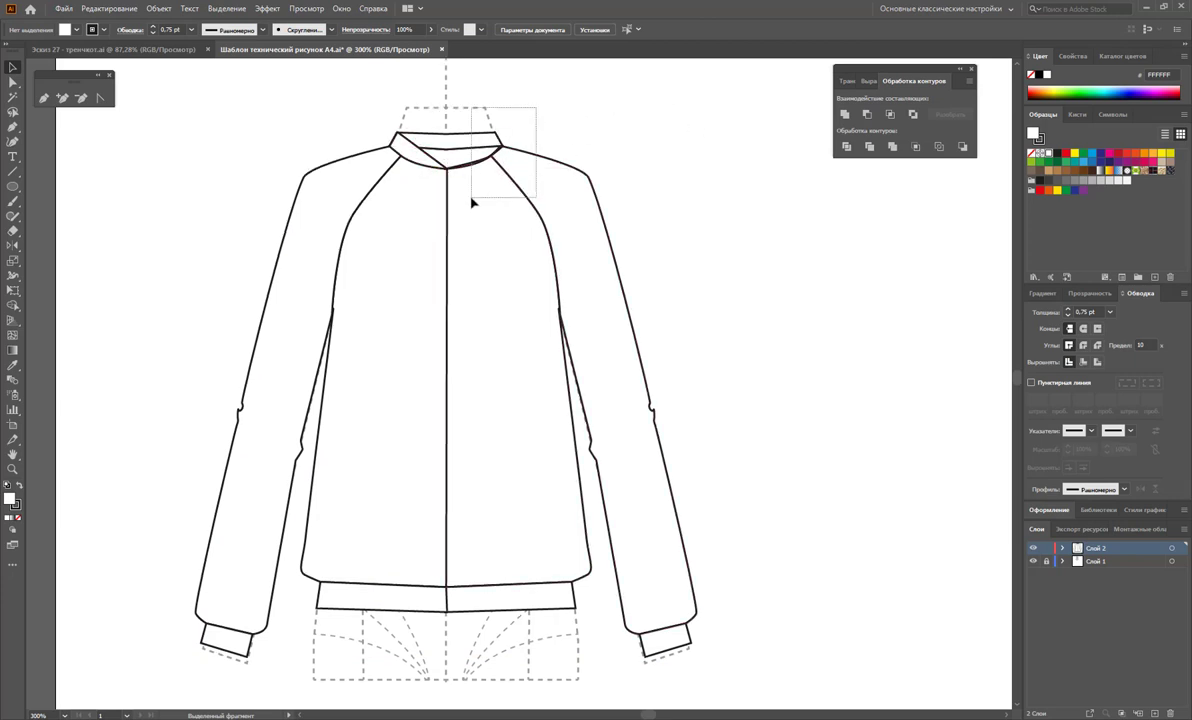
- Restack the collar with Arrange: Bring to Front, then Send to Back
click(495, 190)
click(580, 279)
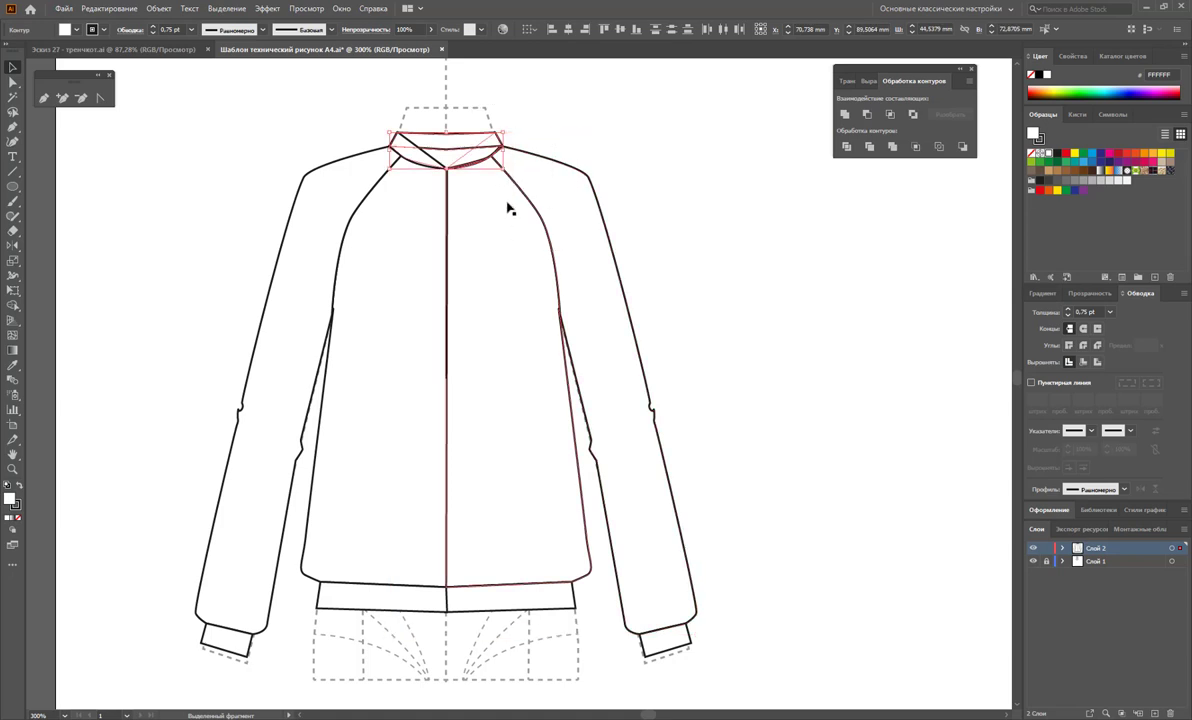
click(456, 140)
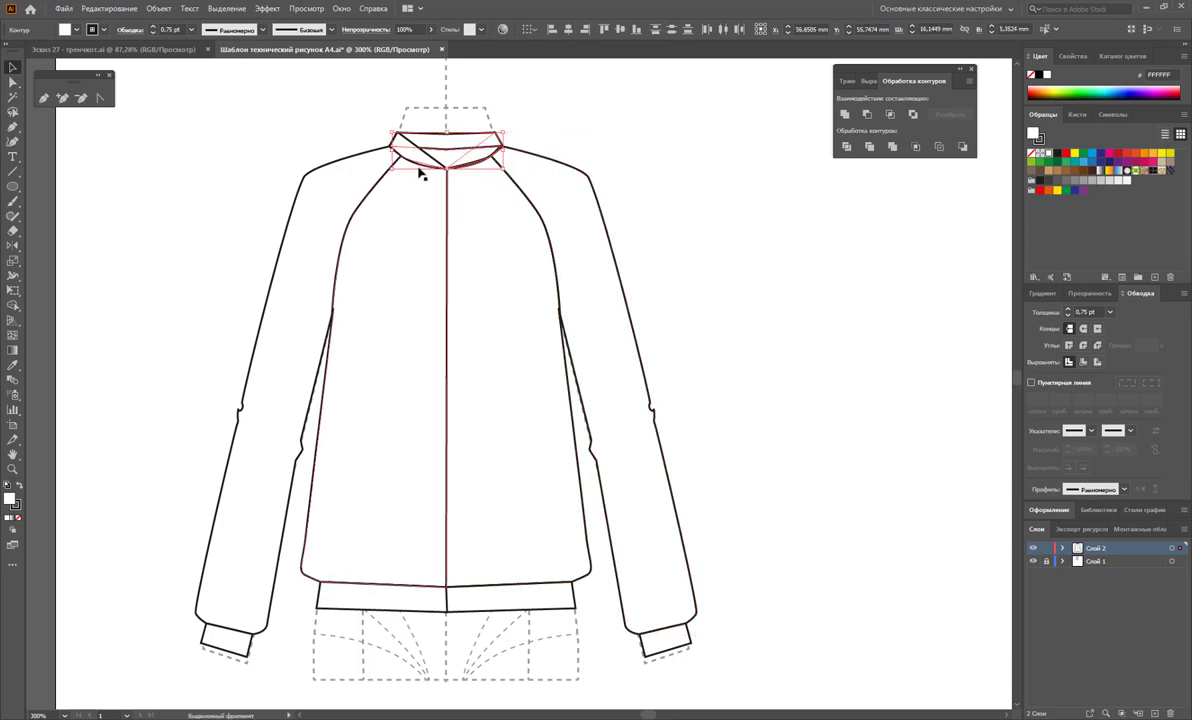
right_click(481, 156)
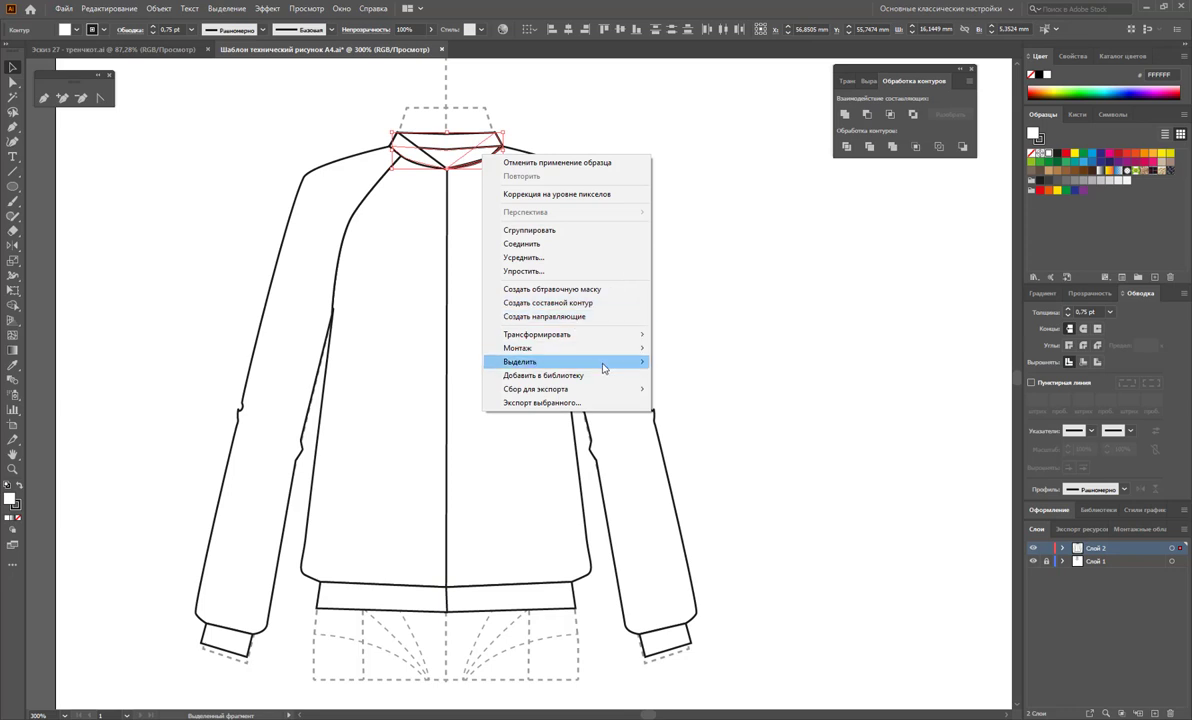
click(690, 347)
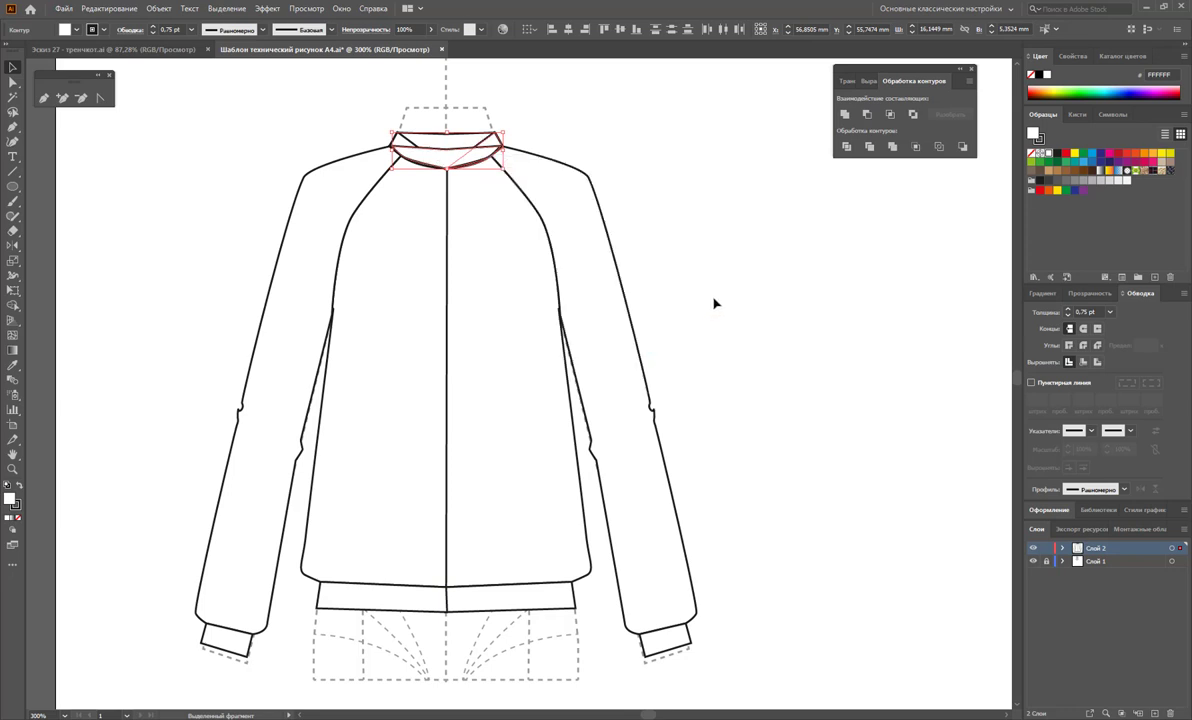
click(713, 300)
right_click(445, 164)
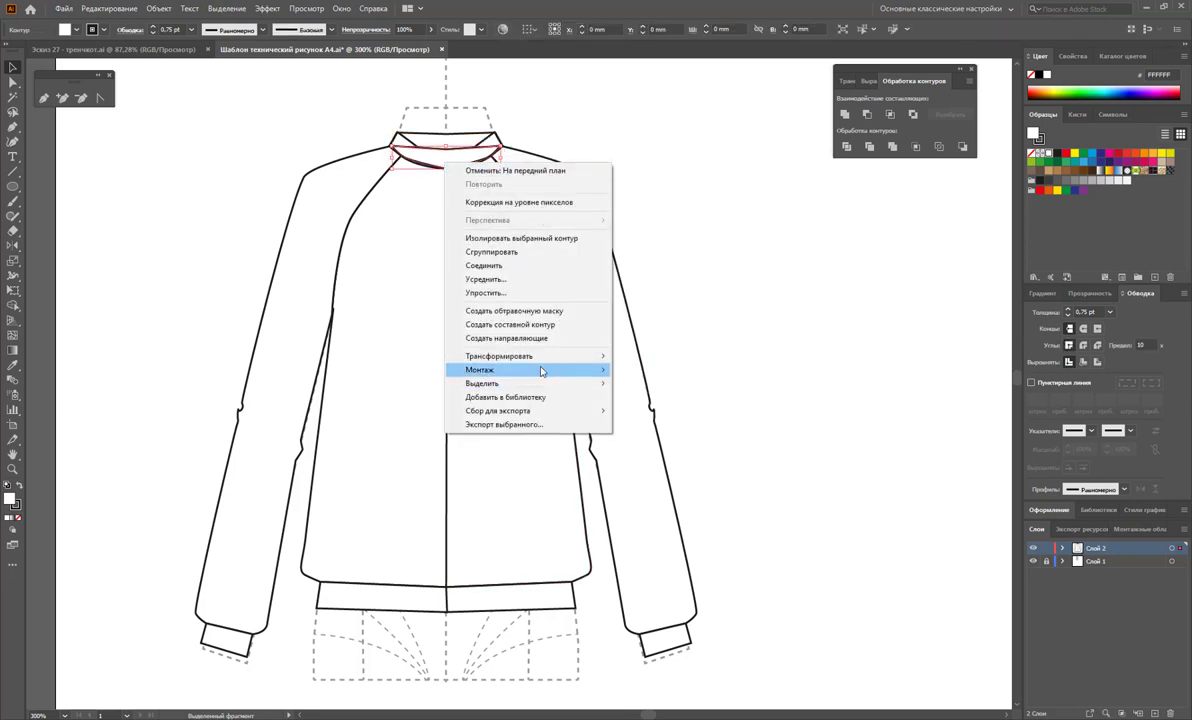
click(700, 405)
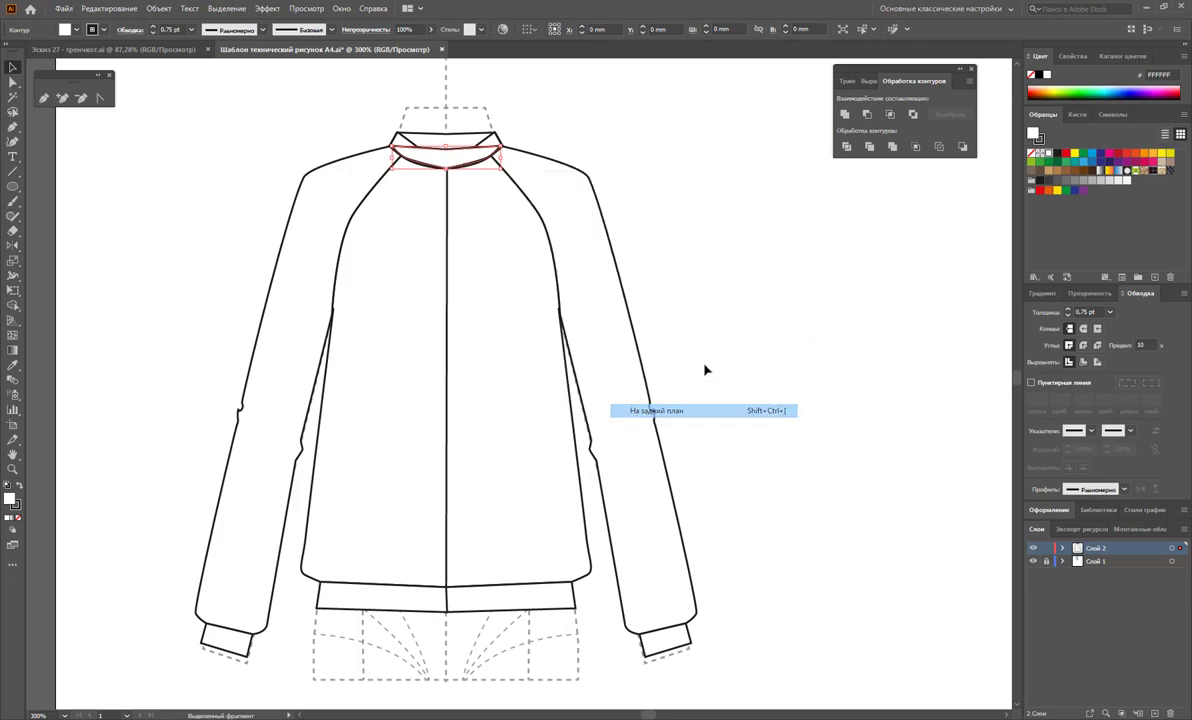
click(760, 342)
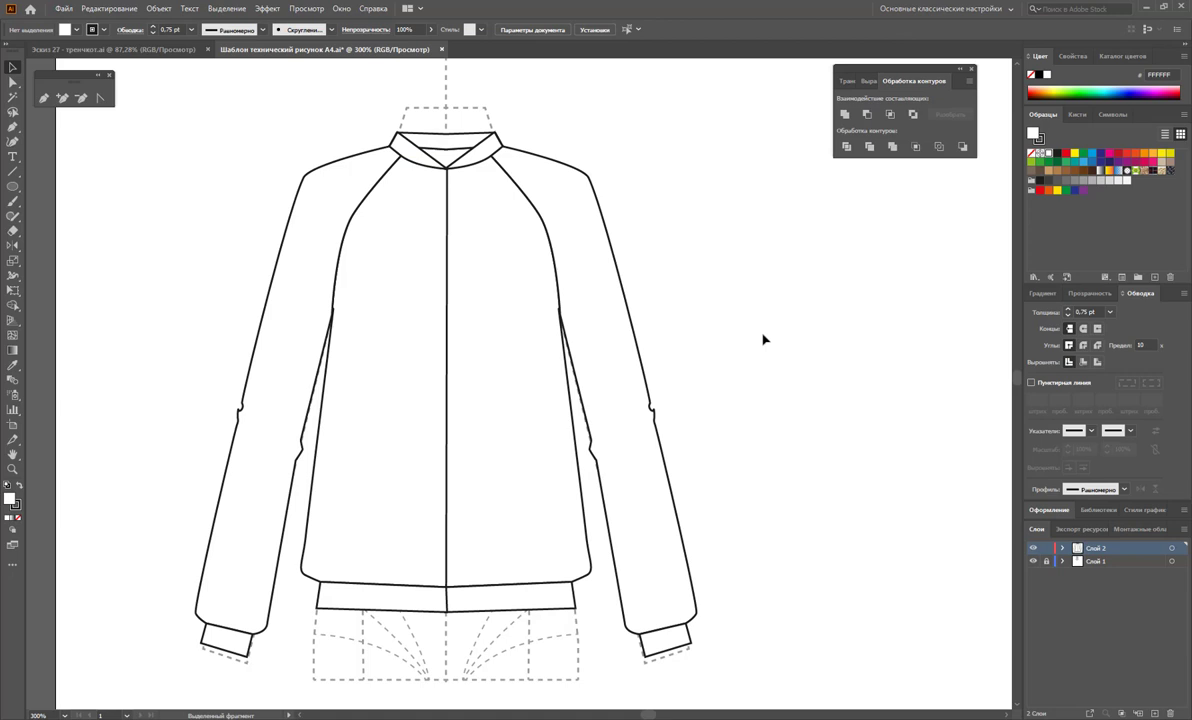
- Draw a short vertical line beside the jacket with a 0.25 pt stroke
scroll(765, 340, down, 1)
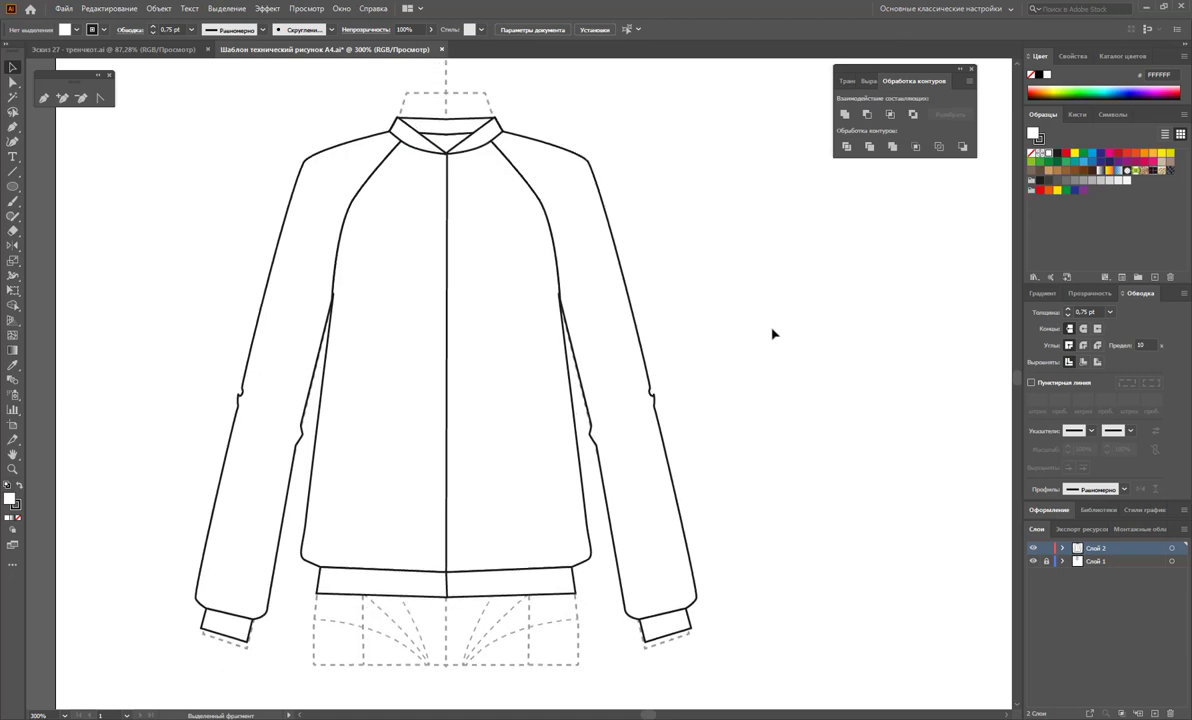
key(backslash)
drag(711, 238, 711, 293)
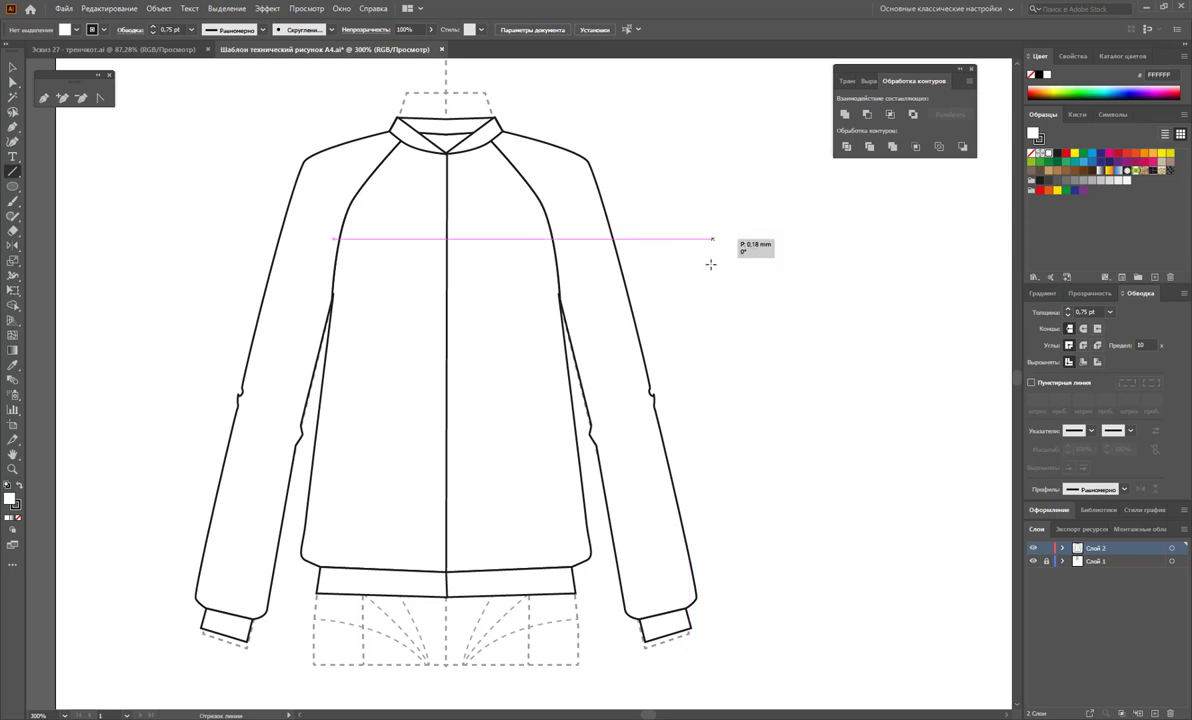
key(v)
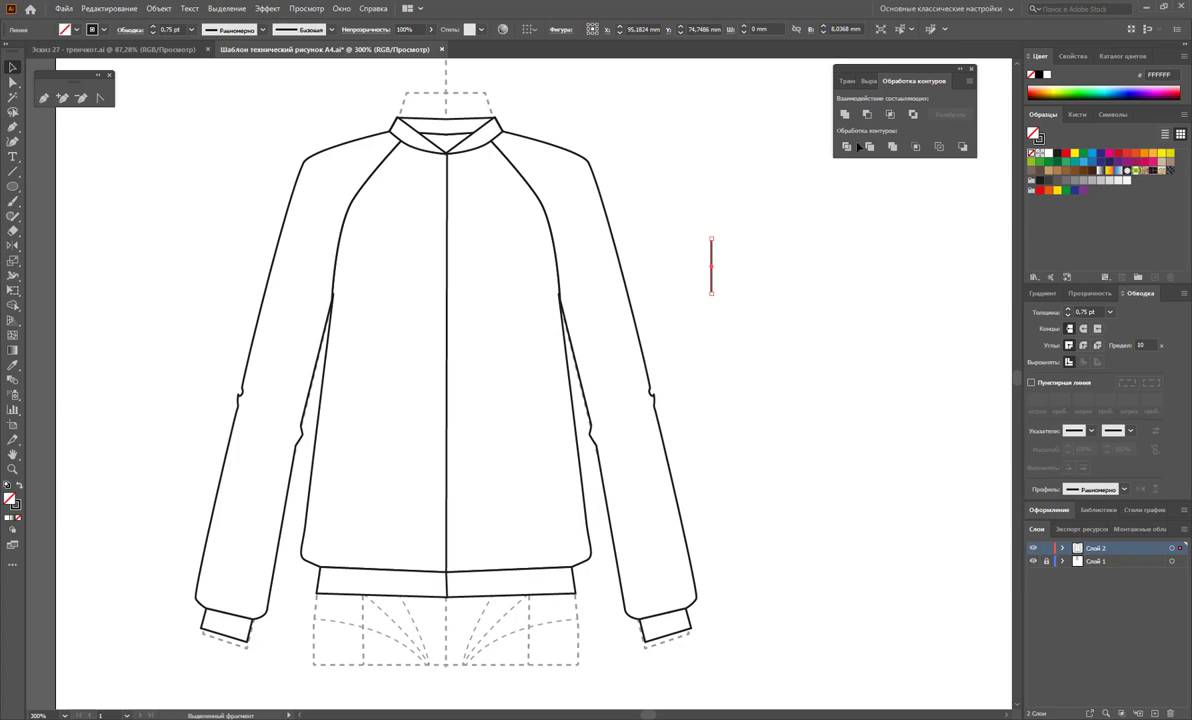
click(1111, 316)
click(1075, 333)
click(720, 285)
- Remove the stroke from the stripe tile box and resize it to 0.45 mm wide
click(714, 287)
click(15, 508)
click(18, 519)
mouse_move(798, 247)
mouse_down()
mouse_move(655, 293)
mouse_move(716, 267)
mouse_up()
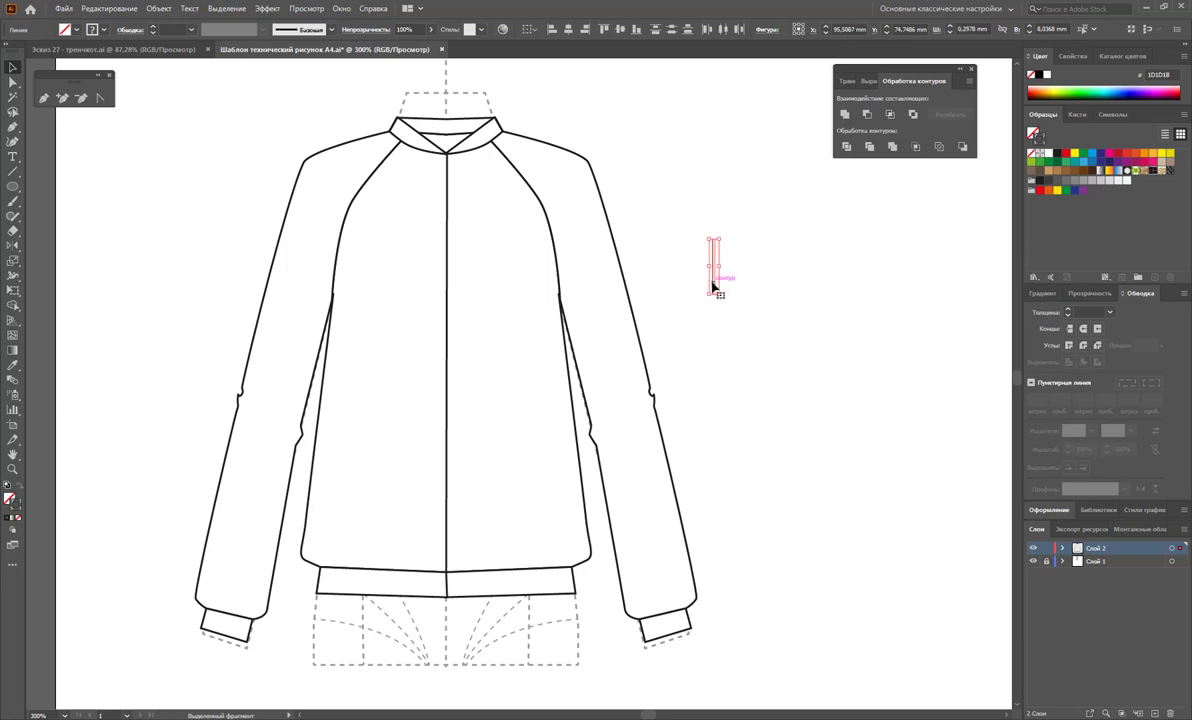
- Delete the leftover stripe line beside the jacket
click(716, 362)
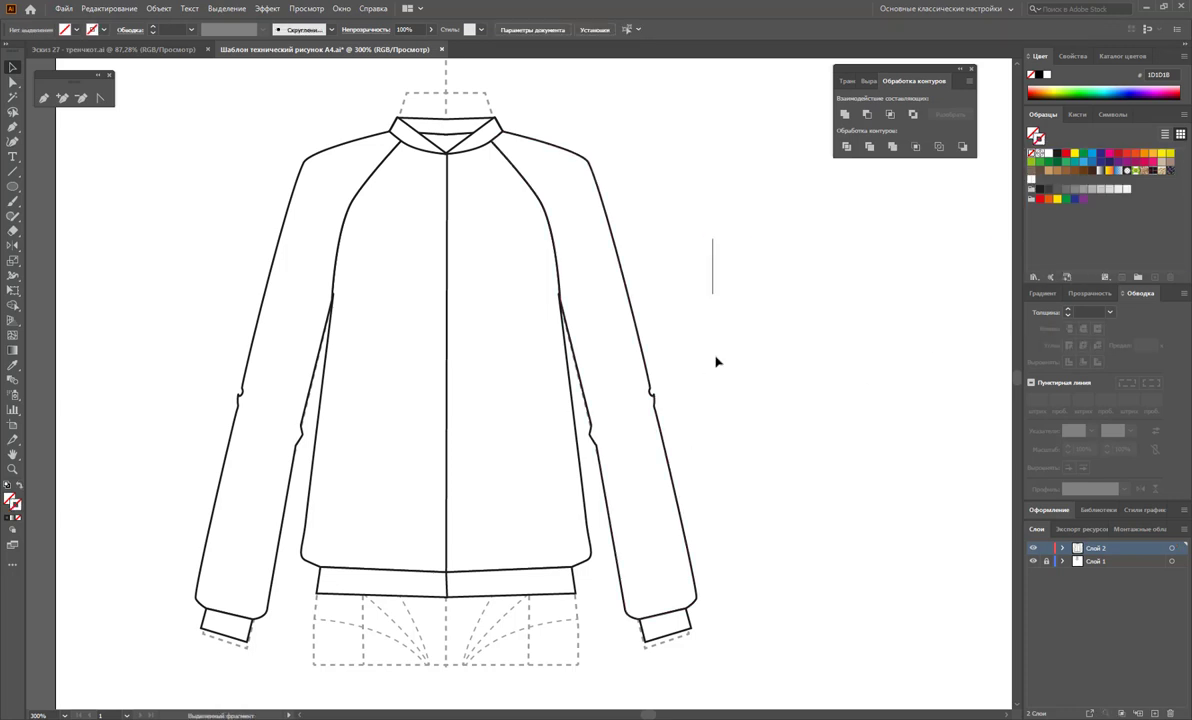
drag(769, 350, 710, 187)
key(Delete)
scroll(514, 460, down, 1)
- Copy the hem band, fill it with the rib stripe pattern, and move it back onto the hem
click(514, 469)
scroll(400, 548, down, 1)
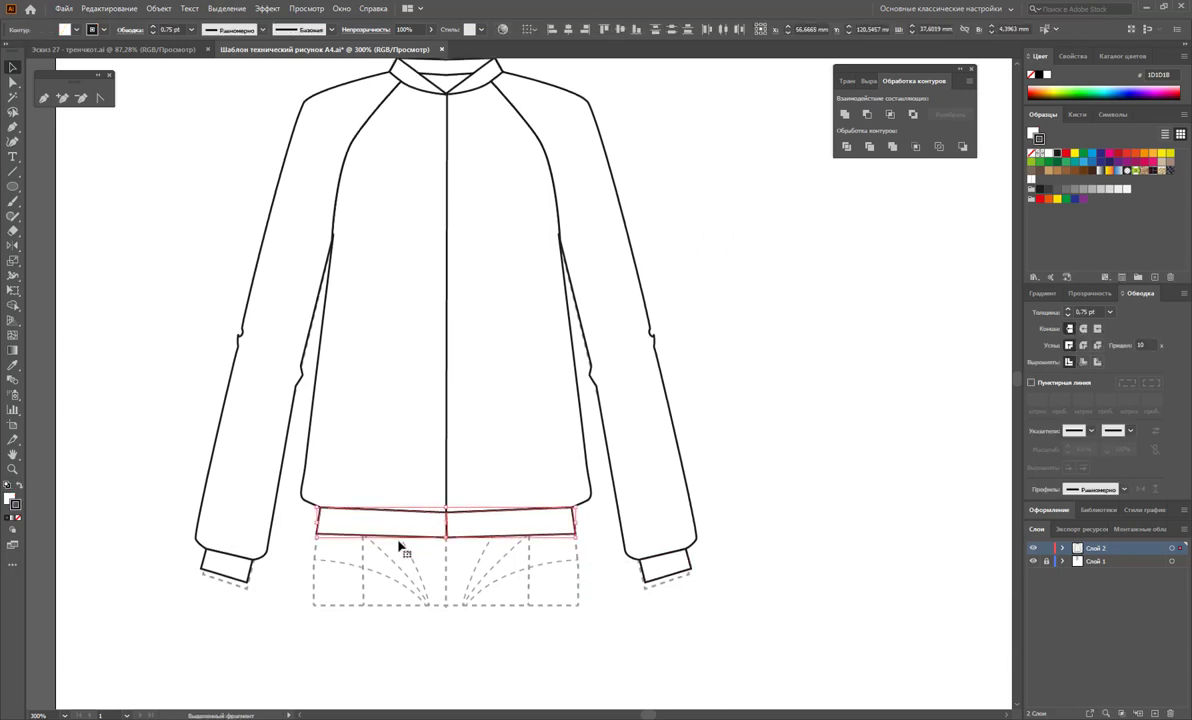
scroll(398, 545, down, 1)
drag(402, 511, 399, 636)
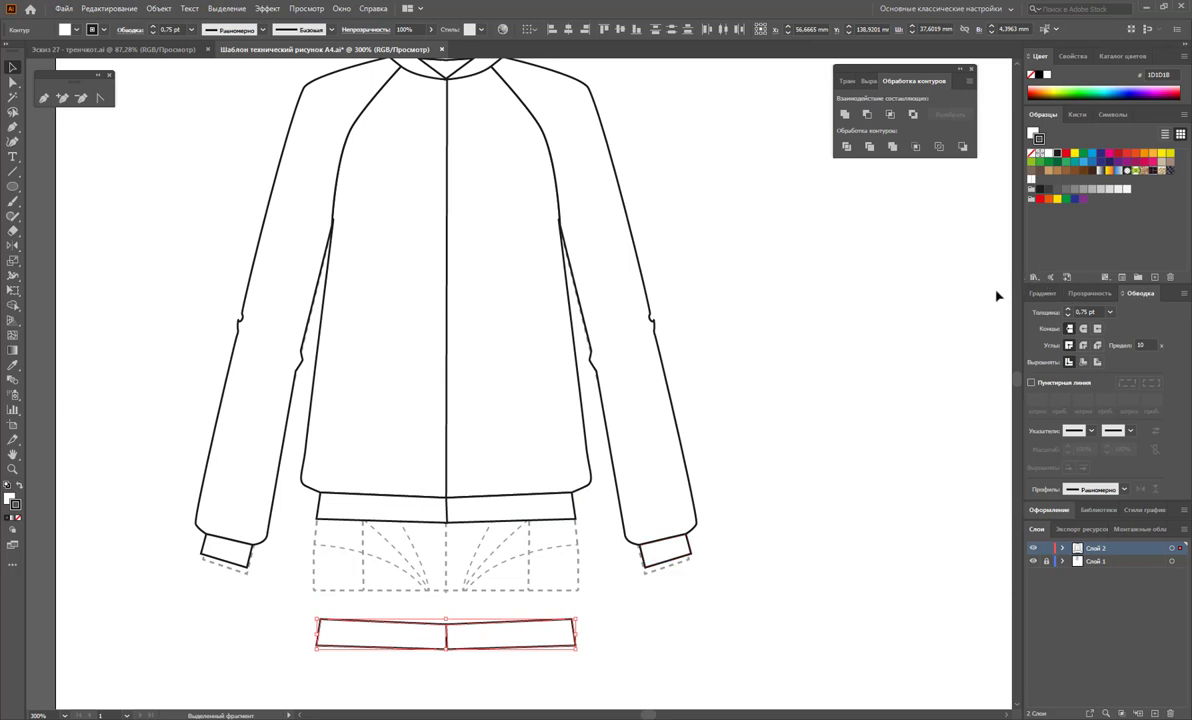
click(8, 485)
click(1032, 180)
drag(559, 630, 558, 502)
- Copy both cuffs, fill them with the rib stripe, and move them onto the sleeve ends
click(668, 555)
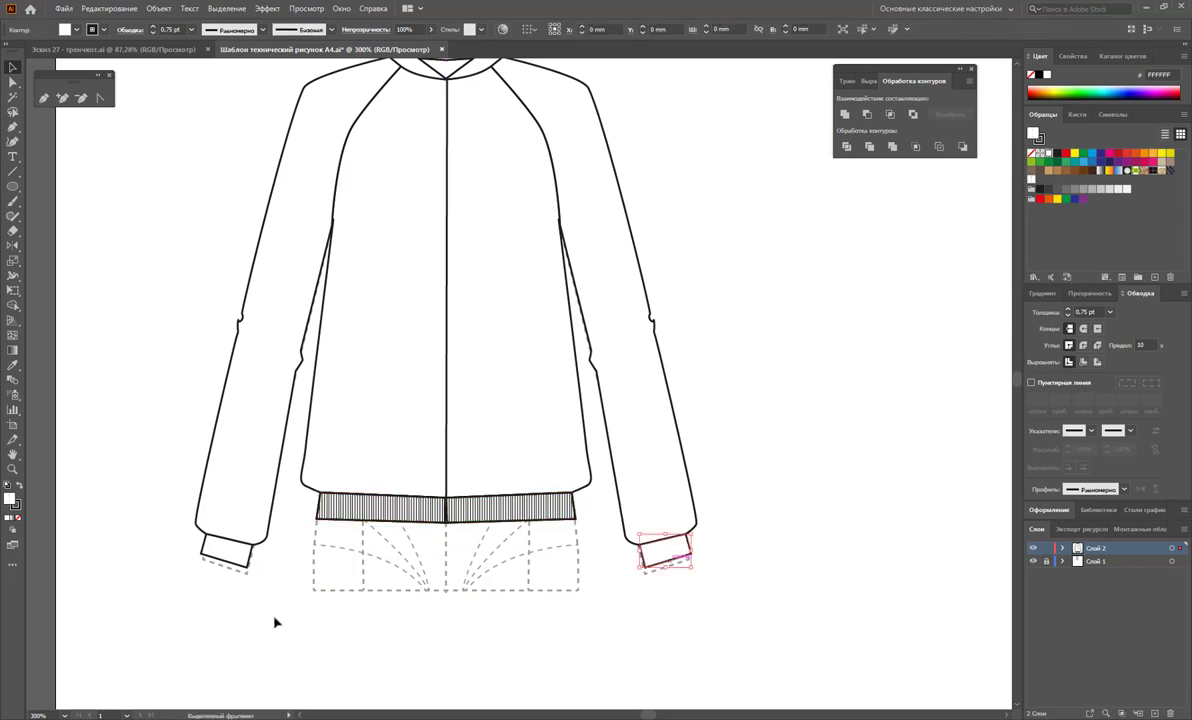
shift+click(232, 554)
drag(235, 558, 231, 620)
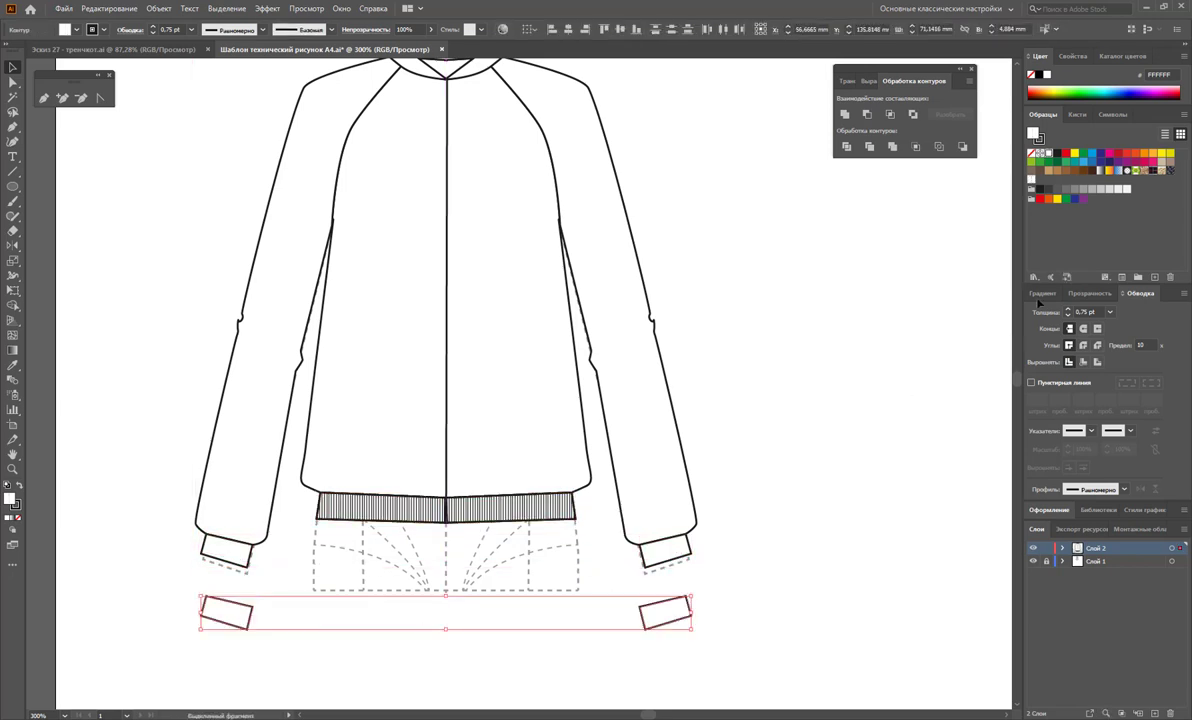
click(1031, 181)
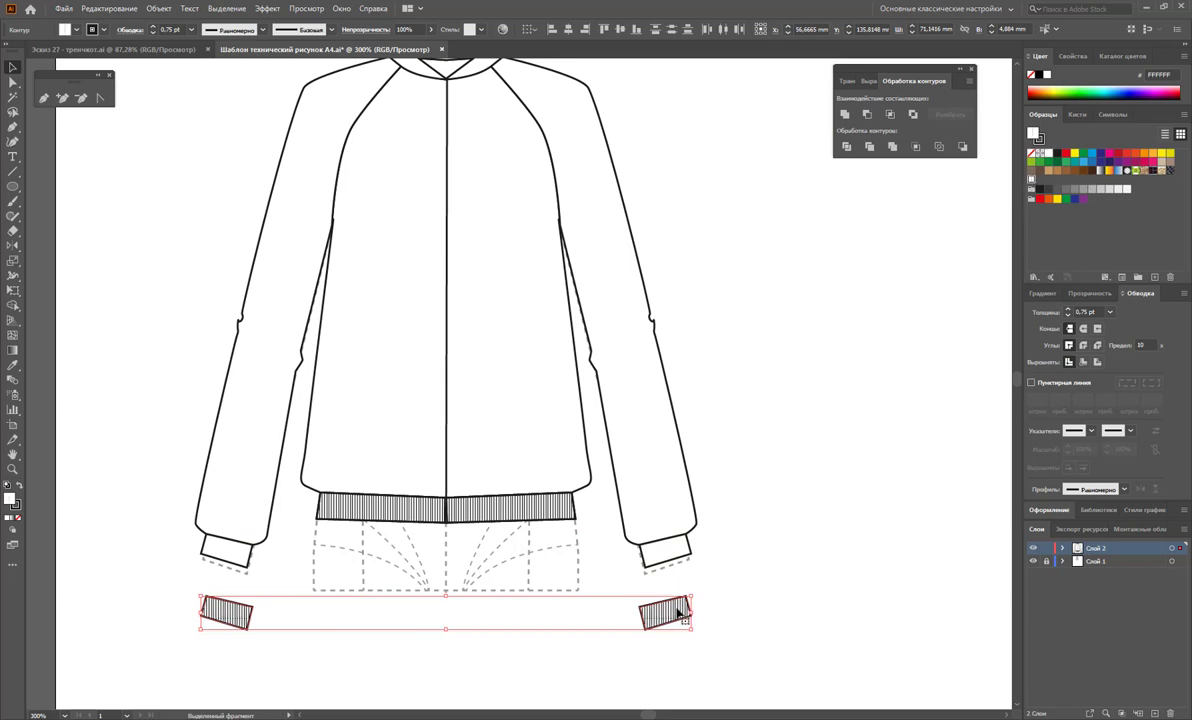
drag(680, 614, 679, 553)
click(830, 567)
scroll(823, 460, up, 1)
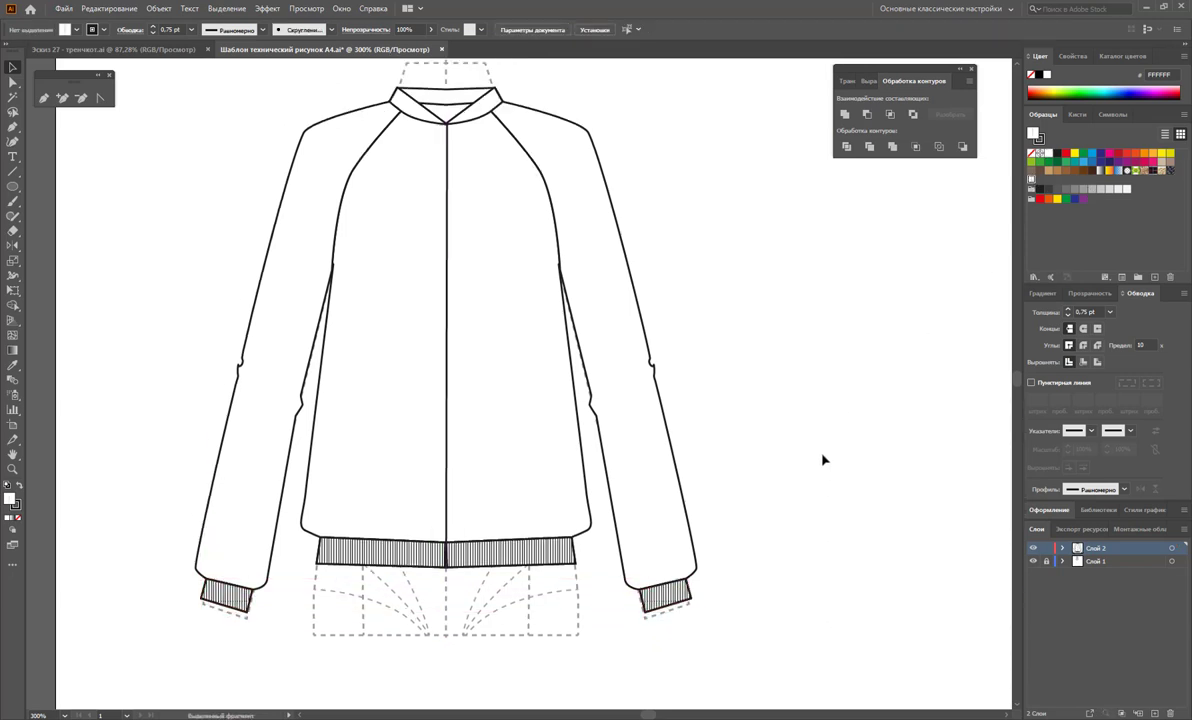
scroll(823, 460, up, 3)
scroll(809, 406, up, 1)
- Copy the collar and fill the copy with the rib stripe pattern
click(466, 291)
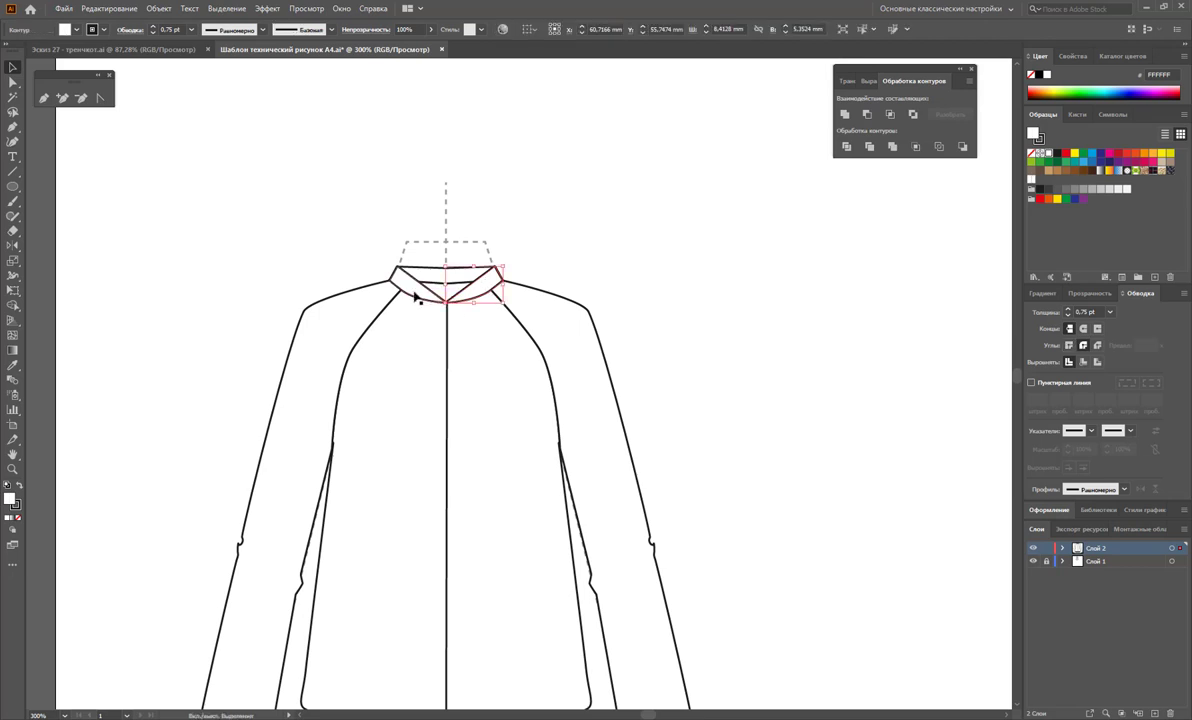
shift+click(420, 285)
mouse_move(452, 279)
mouse_down()
mouse_move(463, 174)
mouse_move(483, 178)
mouse_move(489, 287)
mouse_up()
click(1031, 179)
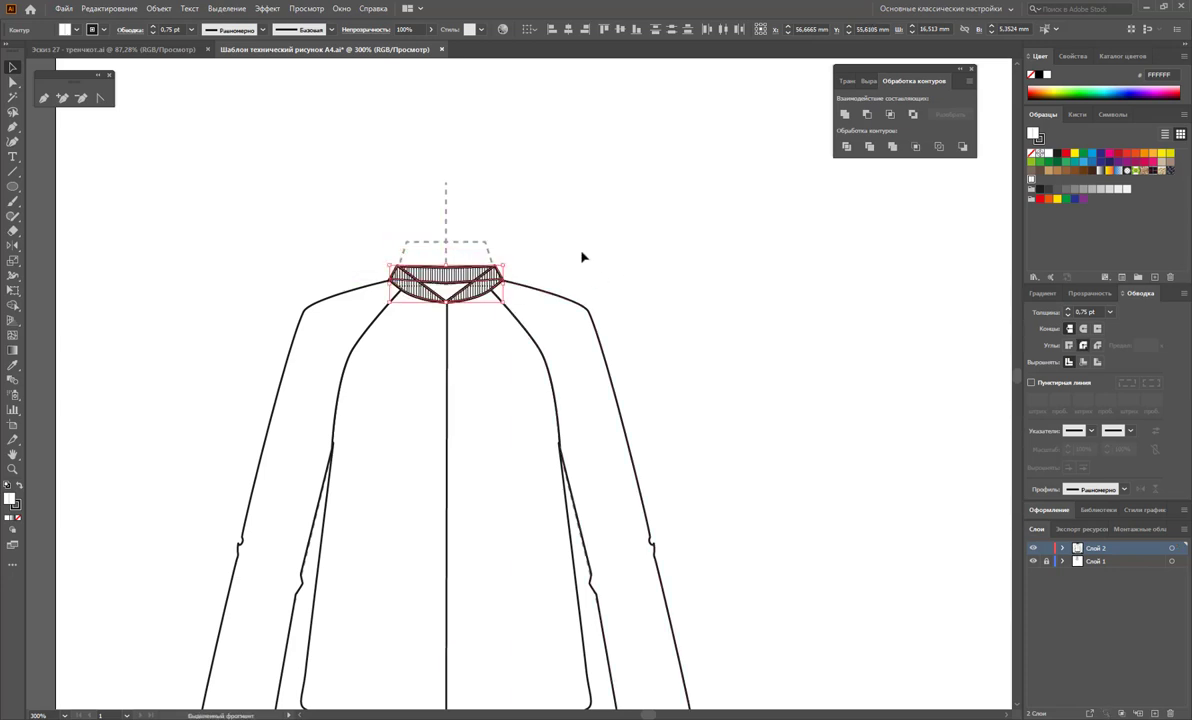
click(583, 258)
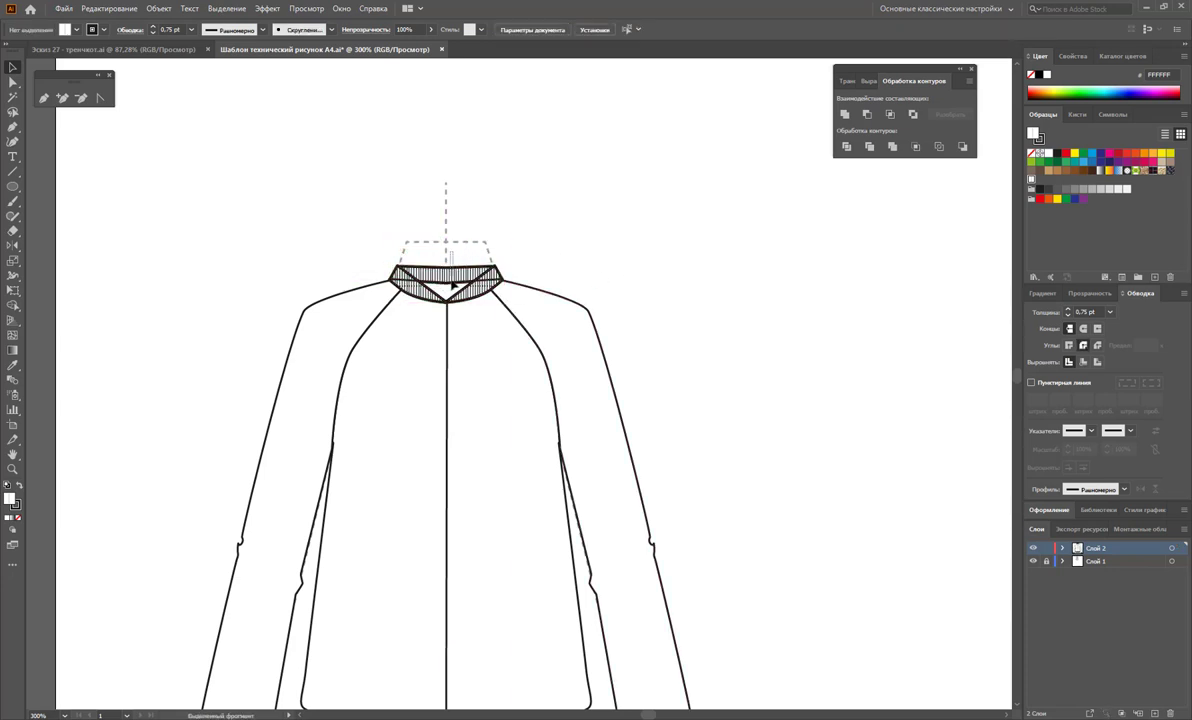
- Send the ribbed collar backward behind the jacket's body lines
click(446, 291)
right_click(445, 289)
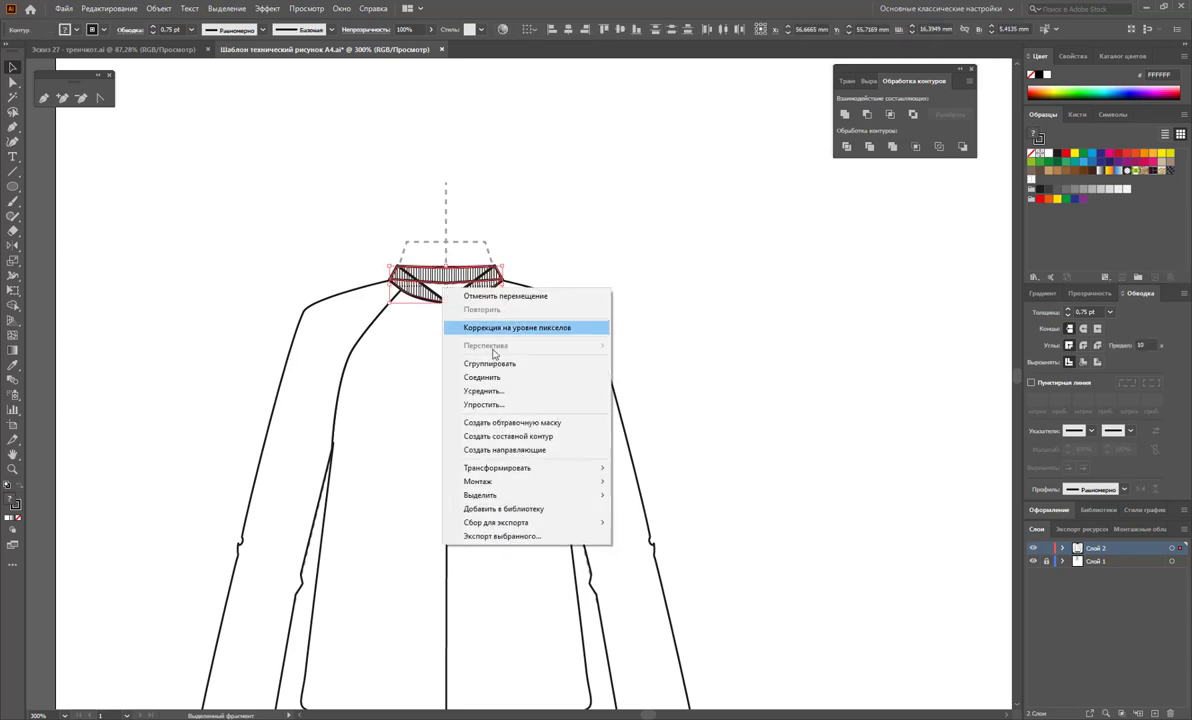
mouse_move(478, 481)
click(678, 485)
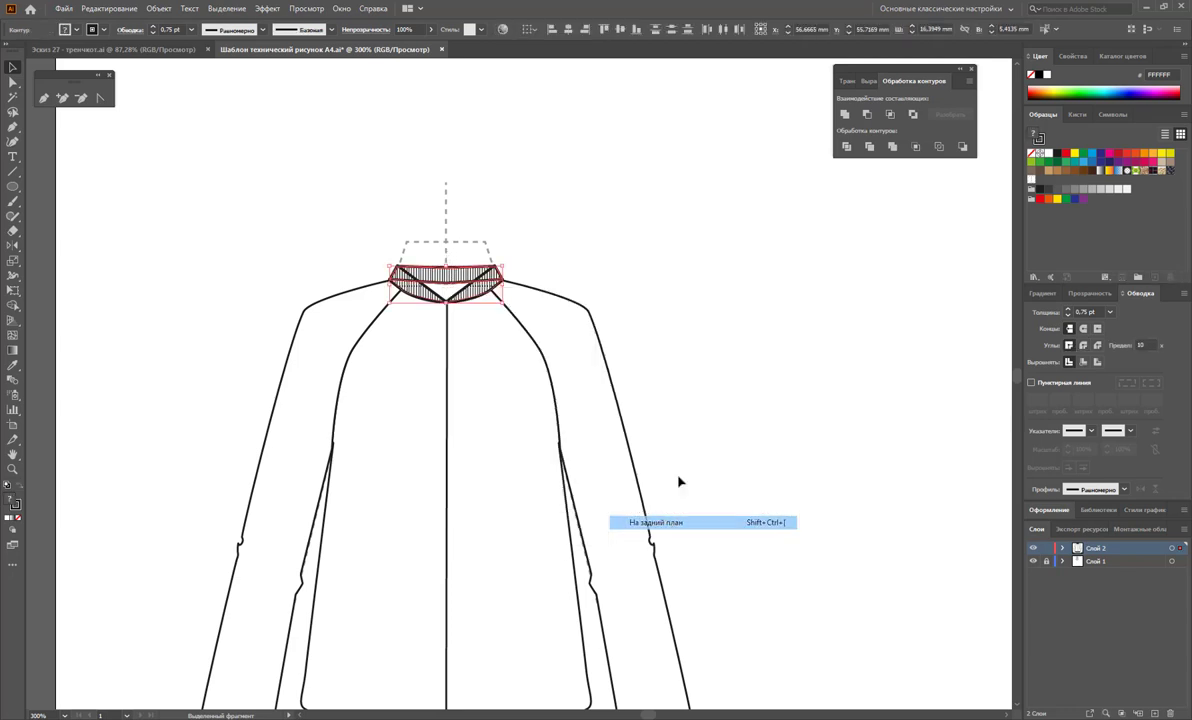
click(768, 397)
scroll(767, 320, down, 2)
scroll(768, 317, down, 1)
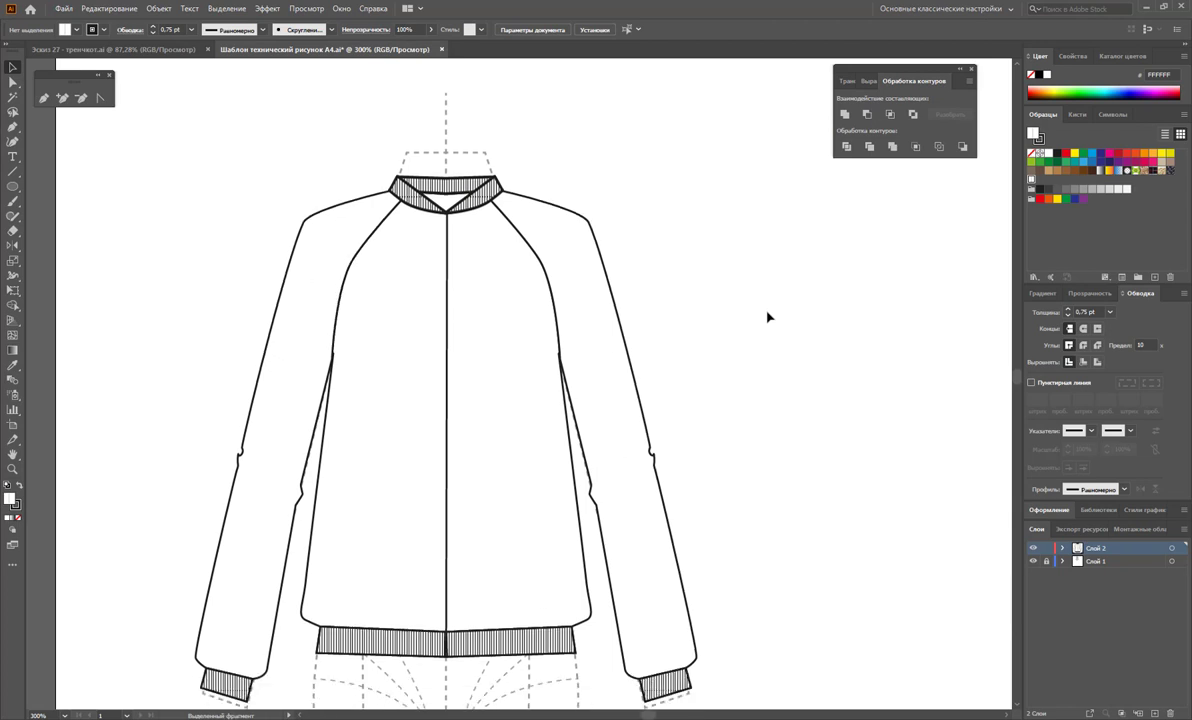
scroll(745, 315, down, 2)
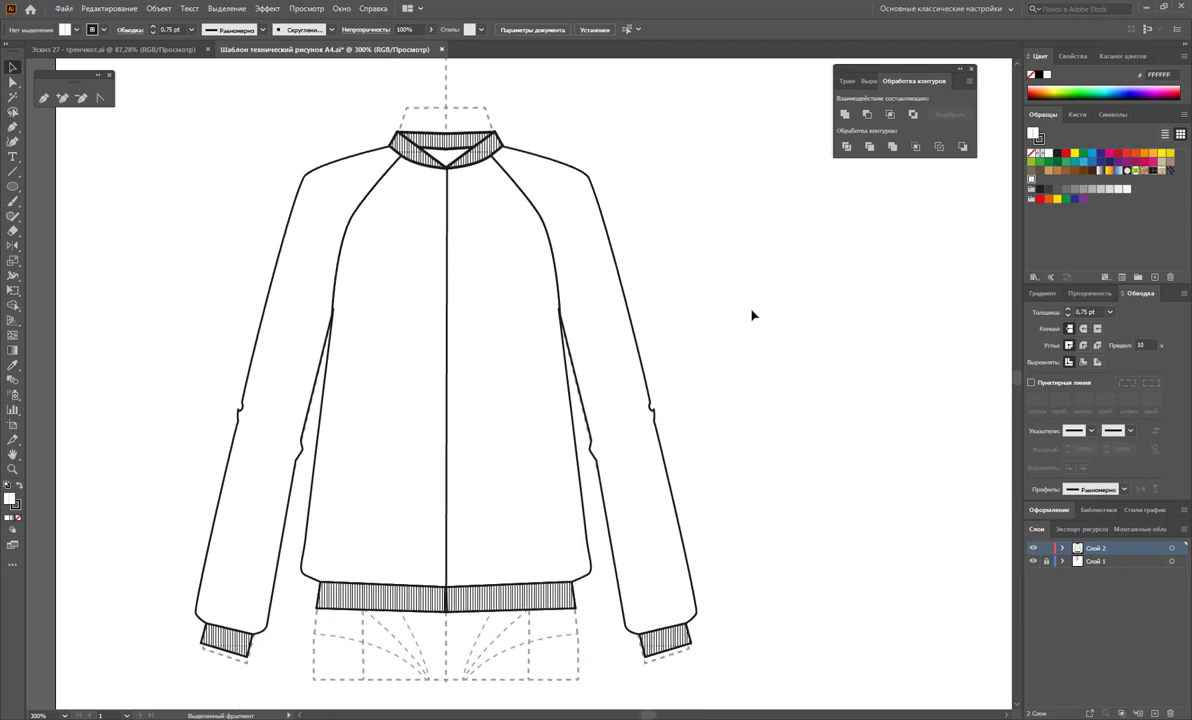
- Open the zipper document and select the whole open zipper graphic
click(63, 8)
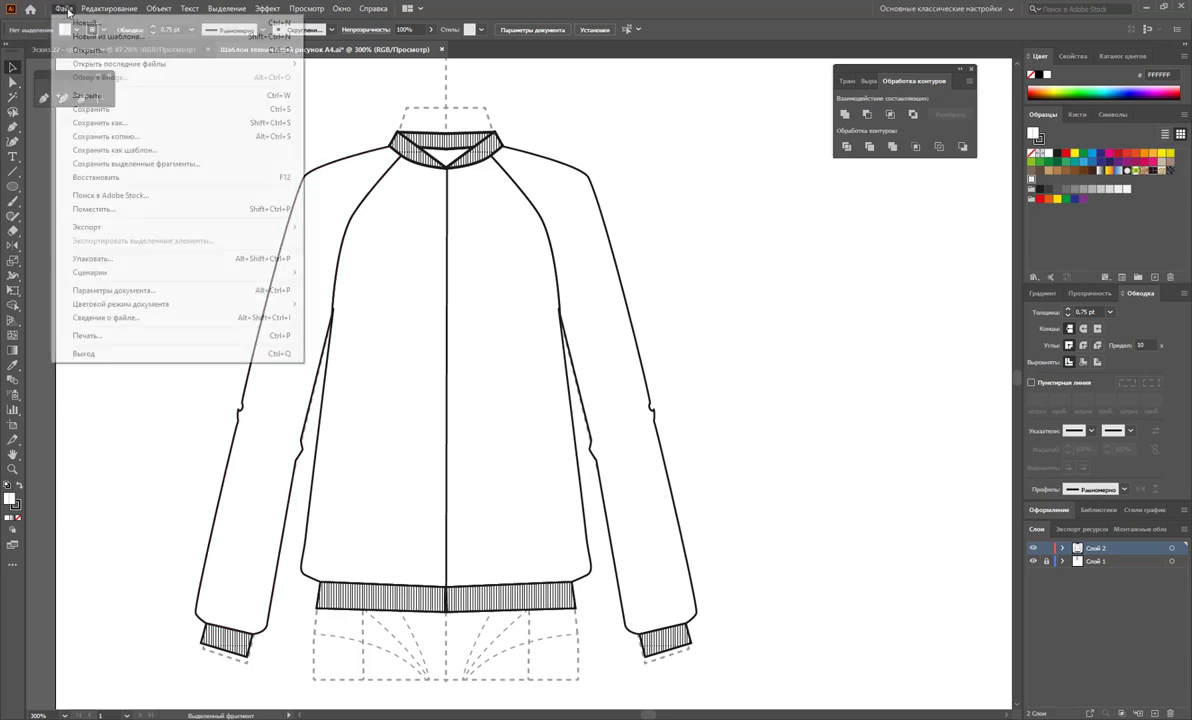
click(110, 285)
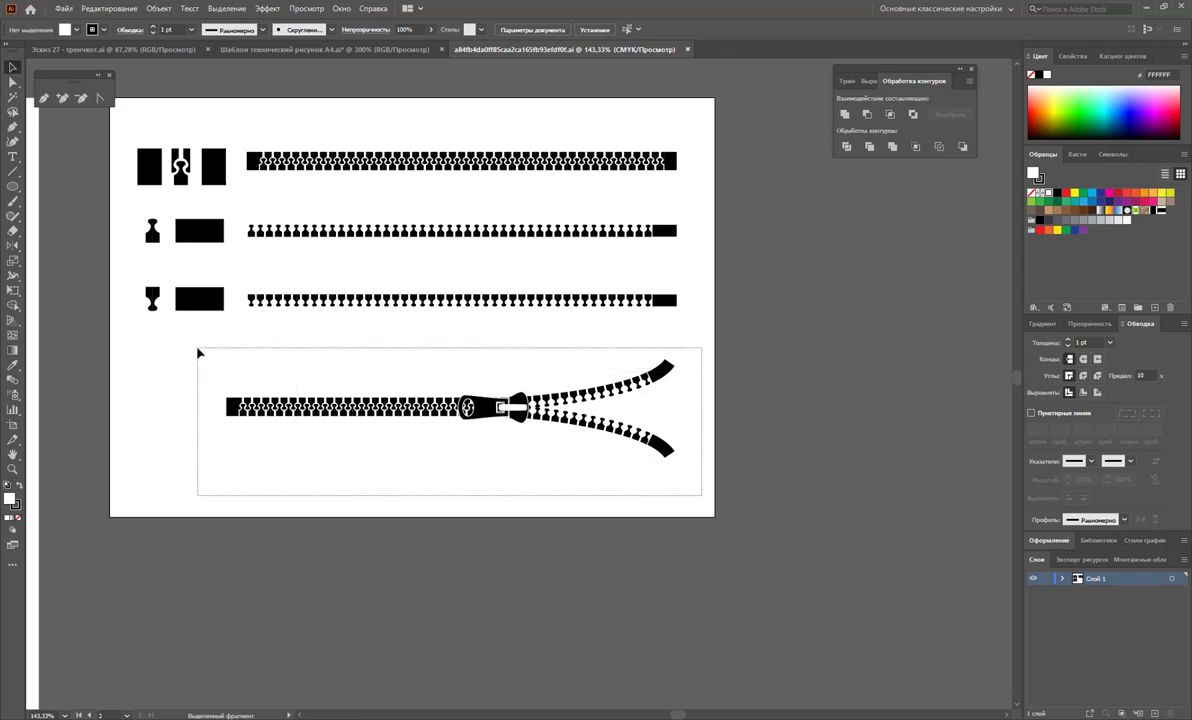
drag(710, 566, 197, 346)
key(a)
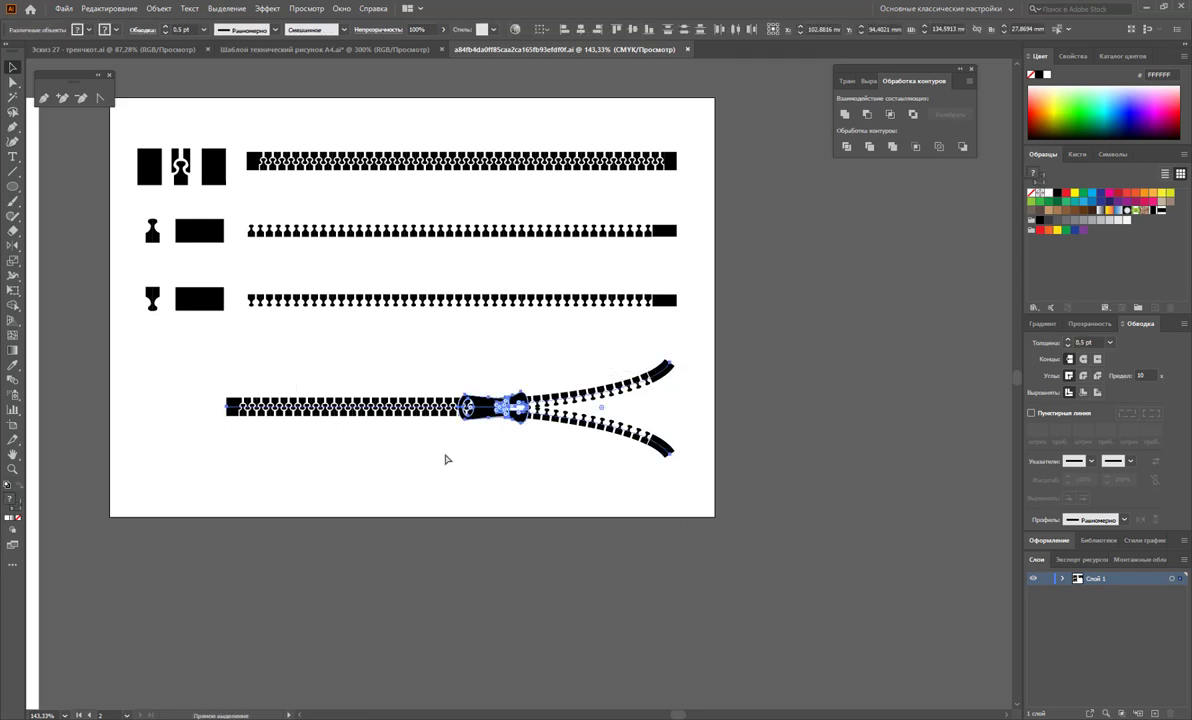
key(v)
click(1078, 155)
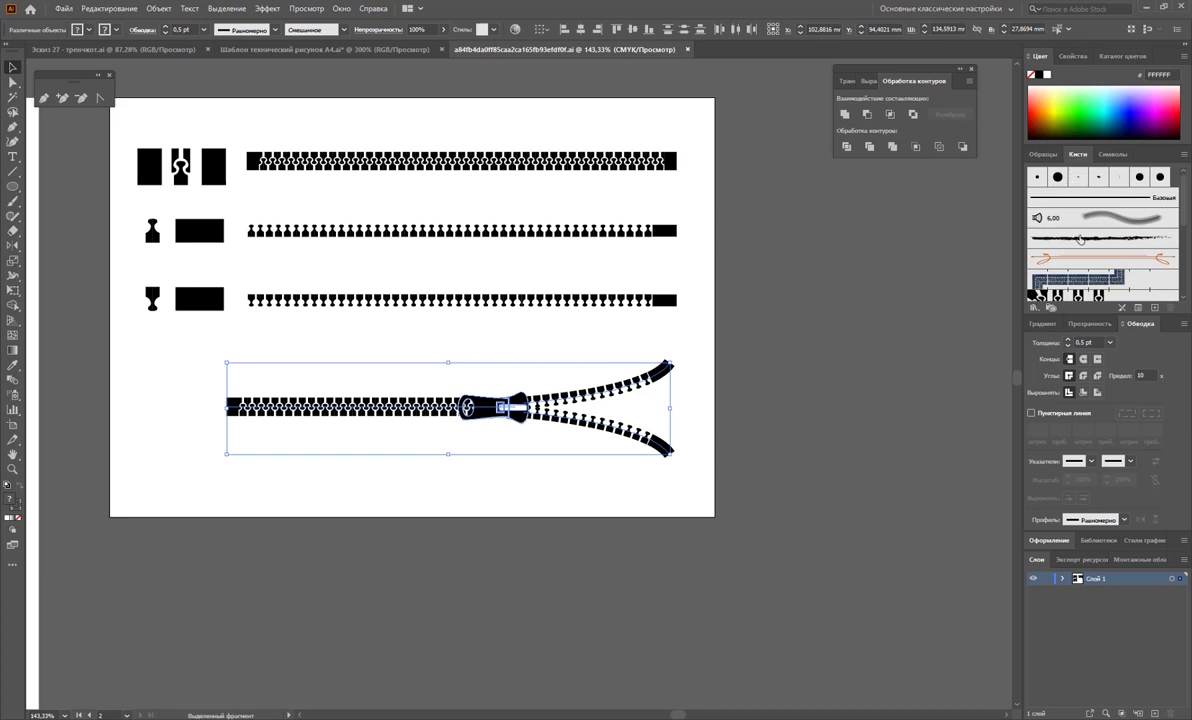
scroll(1080, 238, down, 3)
- Paste the zipper into the jacket template, delete it again, and pick the Rectangle tool
click(322, 50)
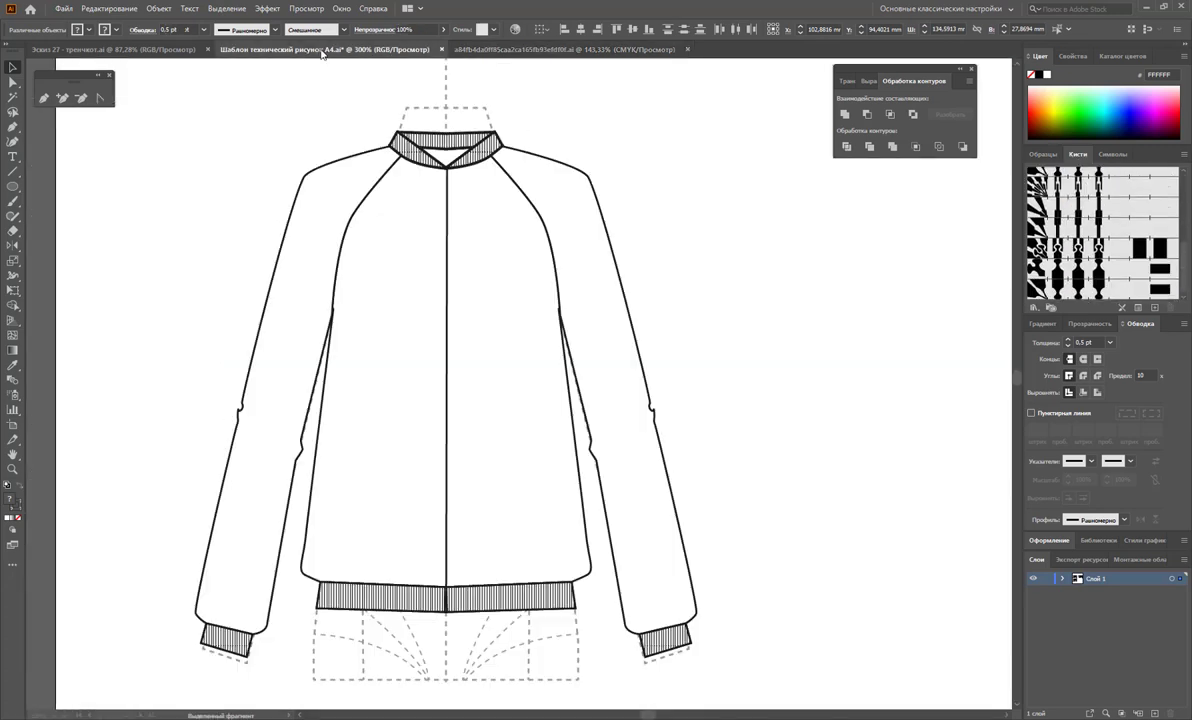
key(ctrl+v)
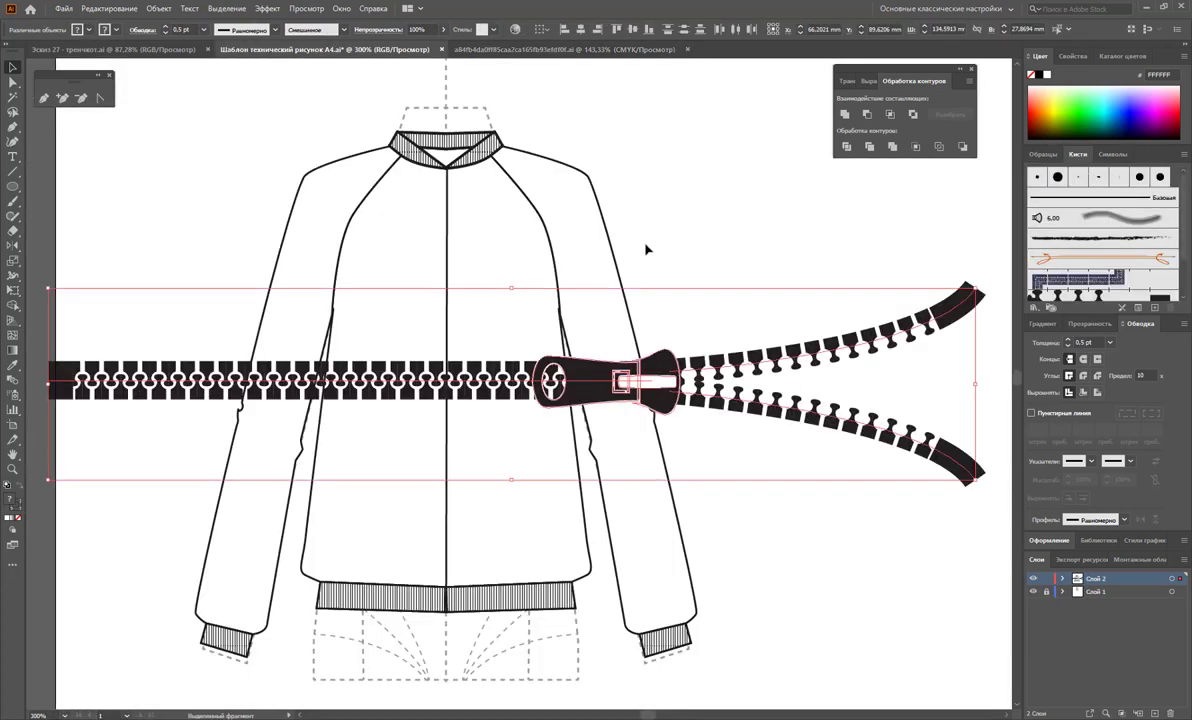
key(Delete)
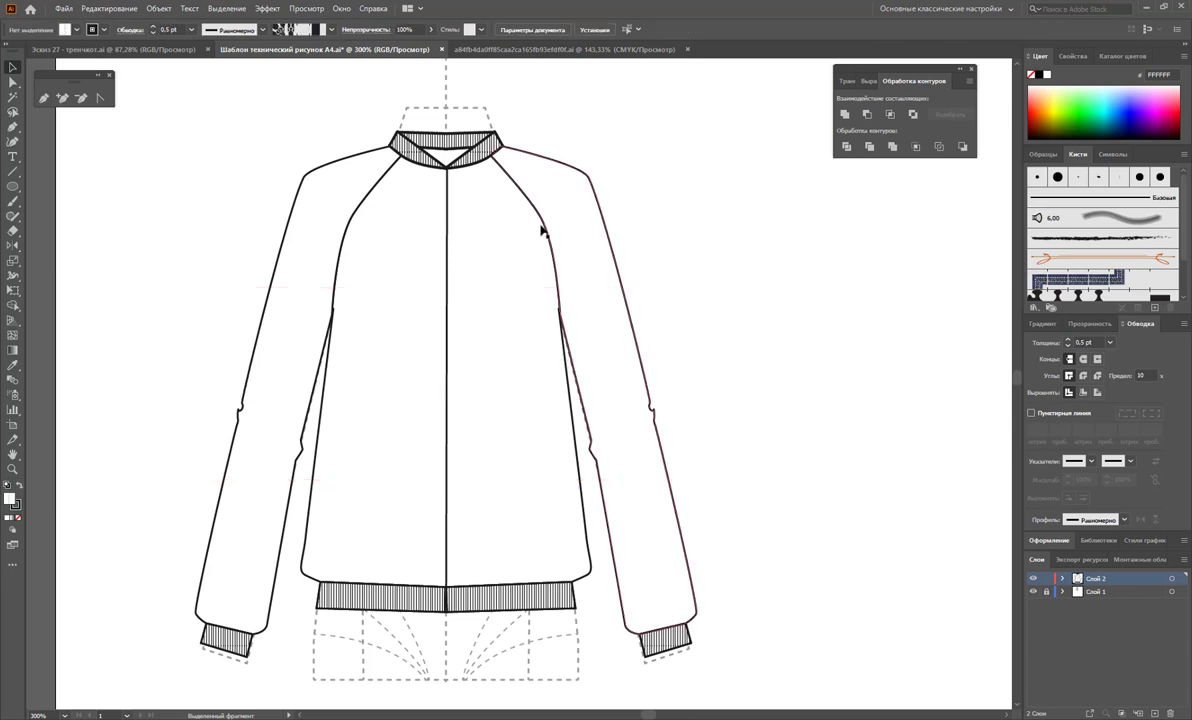
click(13, 171)
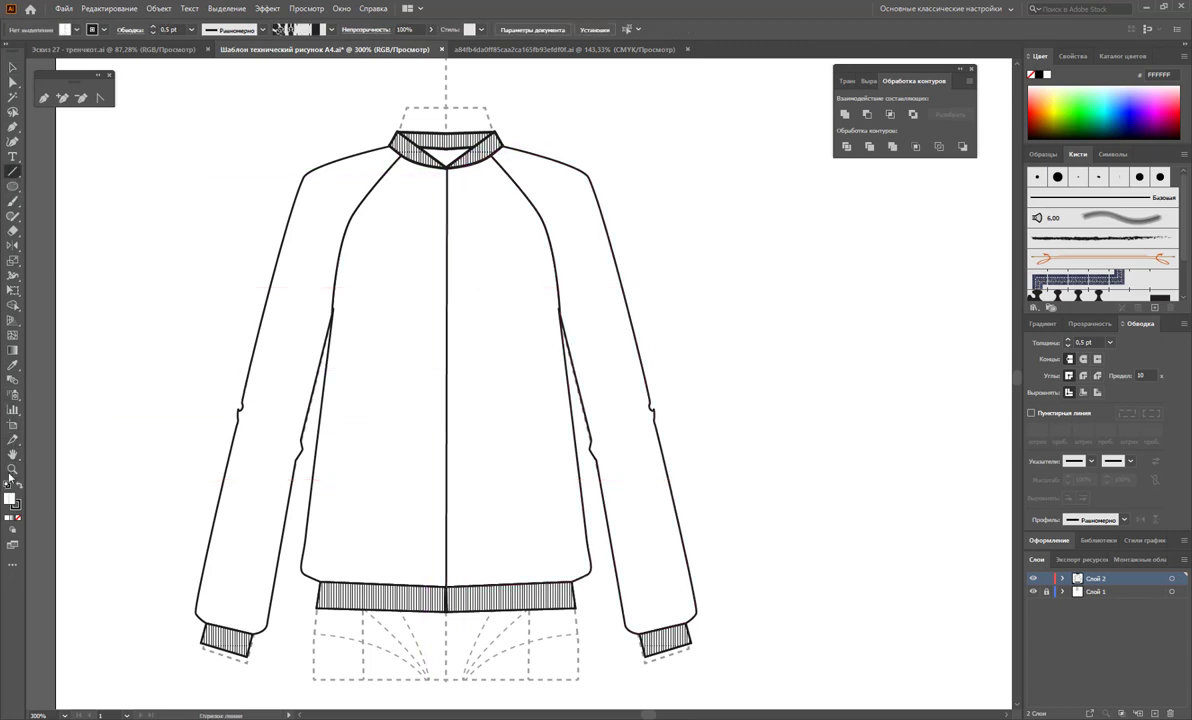
click(17, 186)
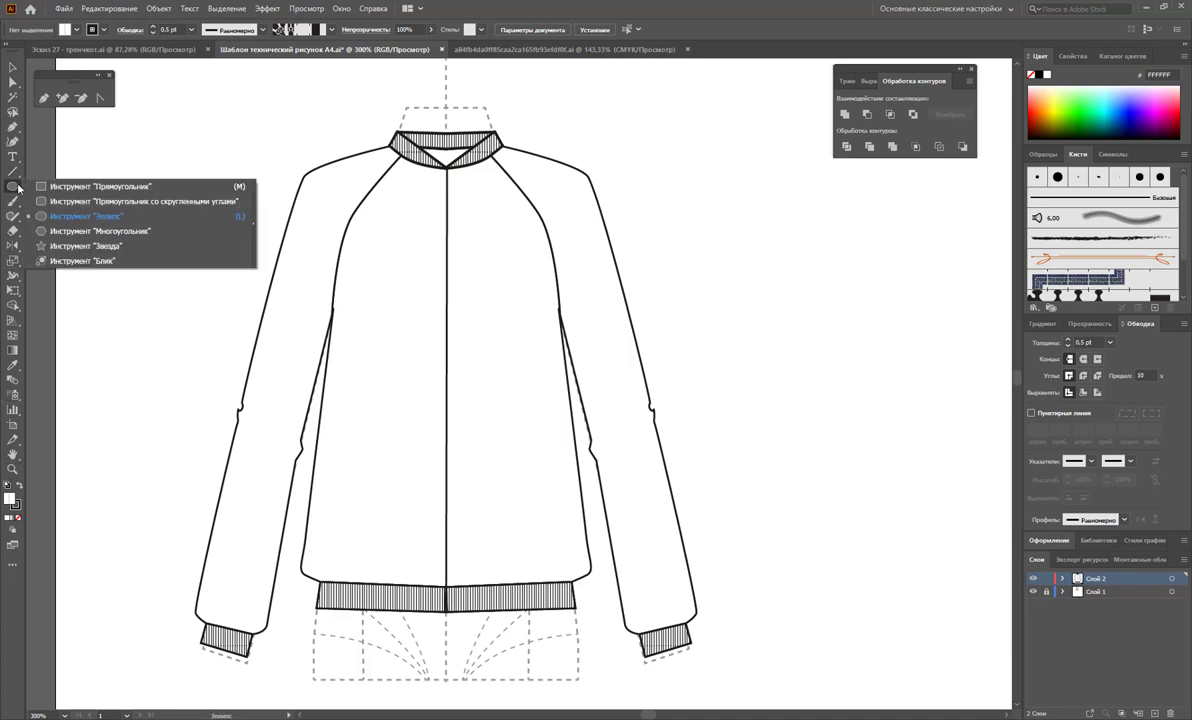
click(95, 186)
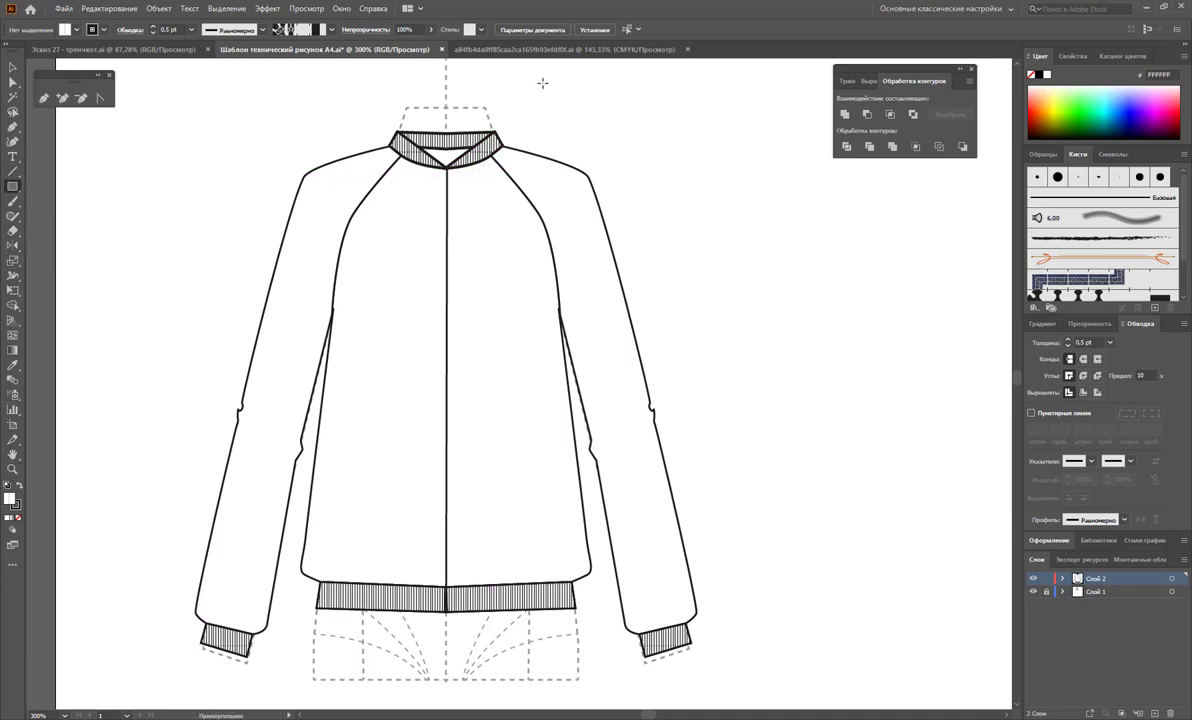
- Zoom around the zipper file's artboards, then return to the jacket template
click(524, 48)
alt+click(300, 305)
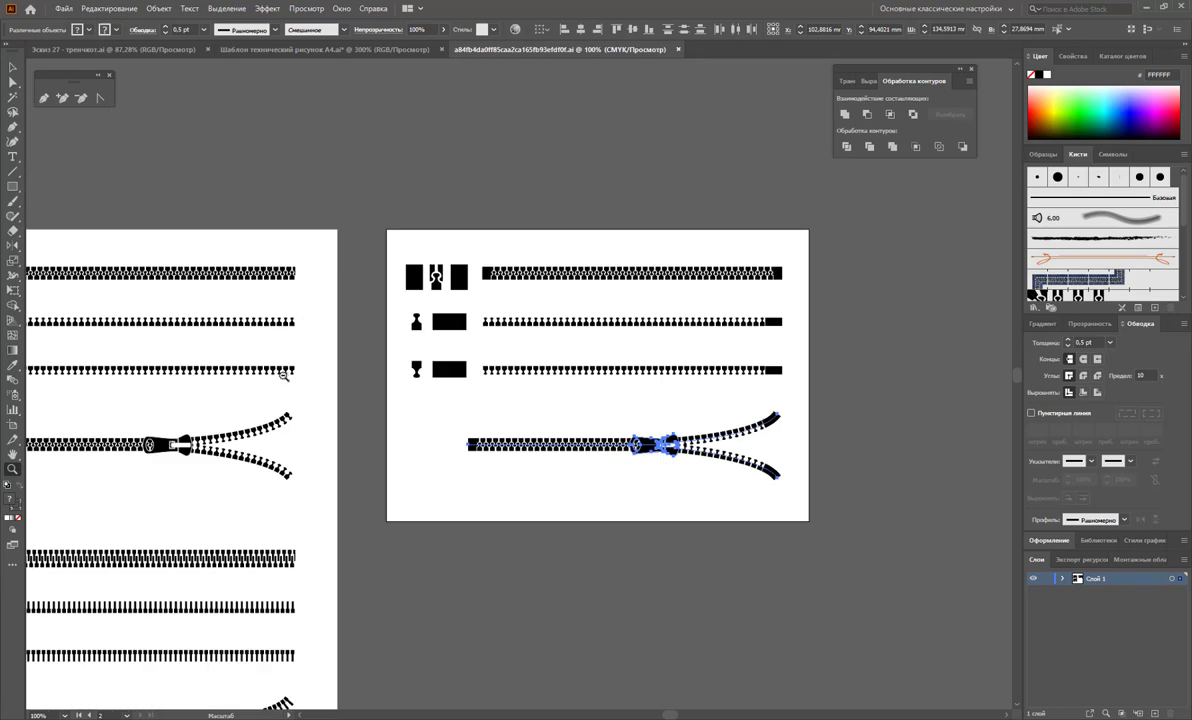
alt+click(284, 375)
scroll(465, 285, down, 2)
scroll(475, 386, down, 1)
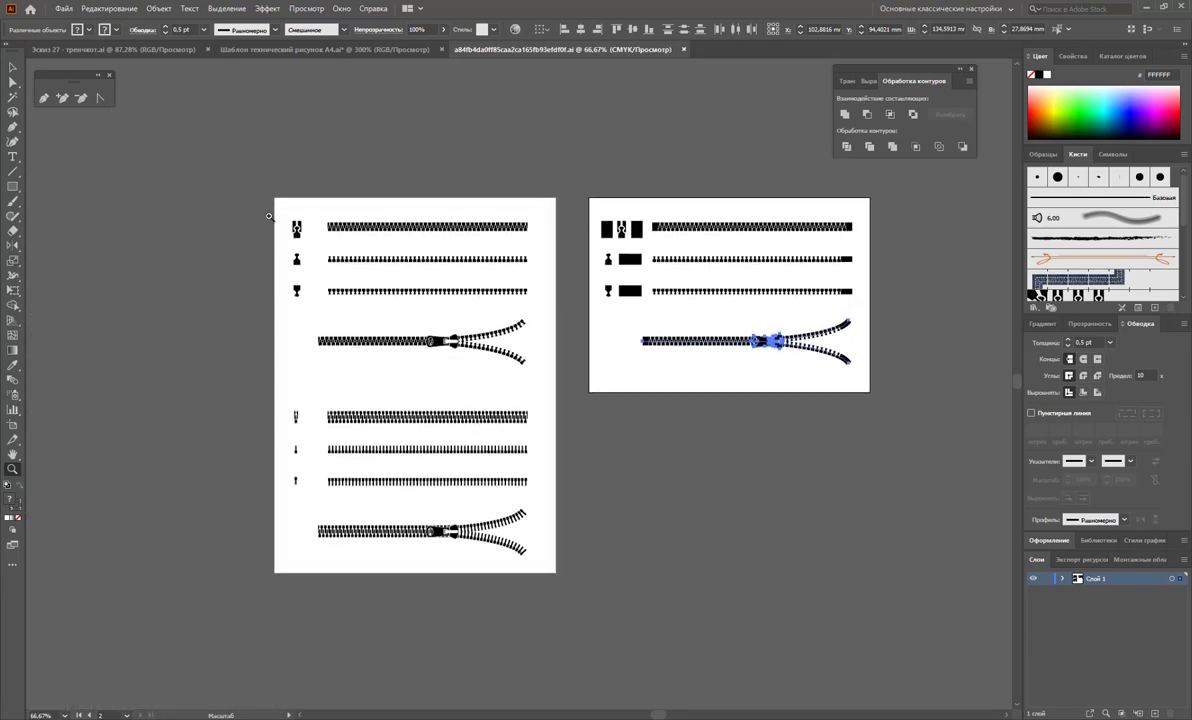
drag(254, 196, 582, 566)
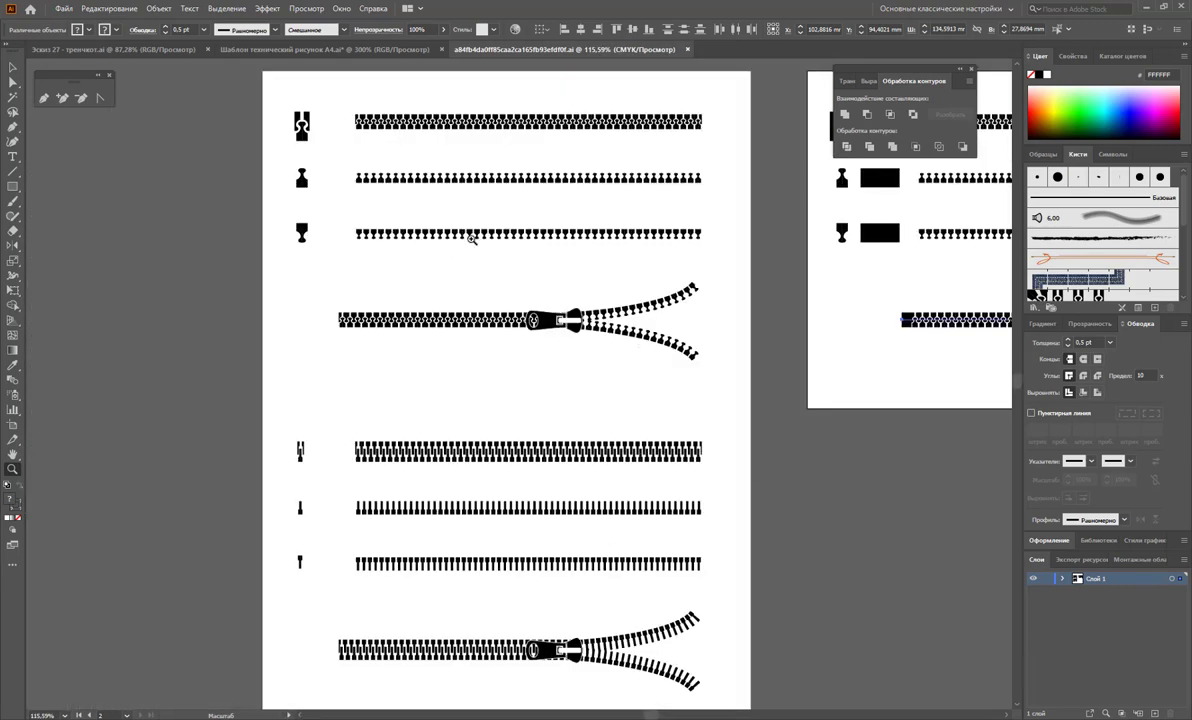
click(271, 47)
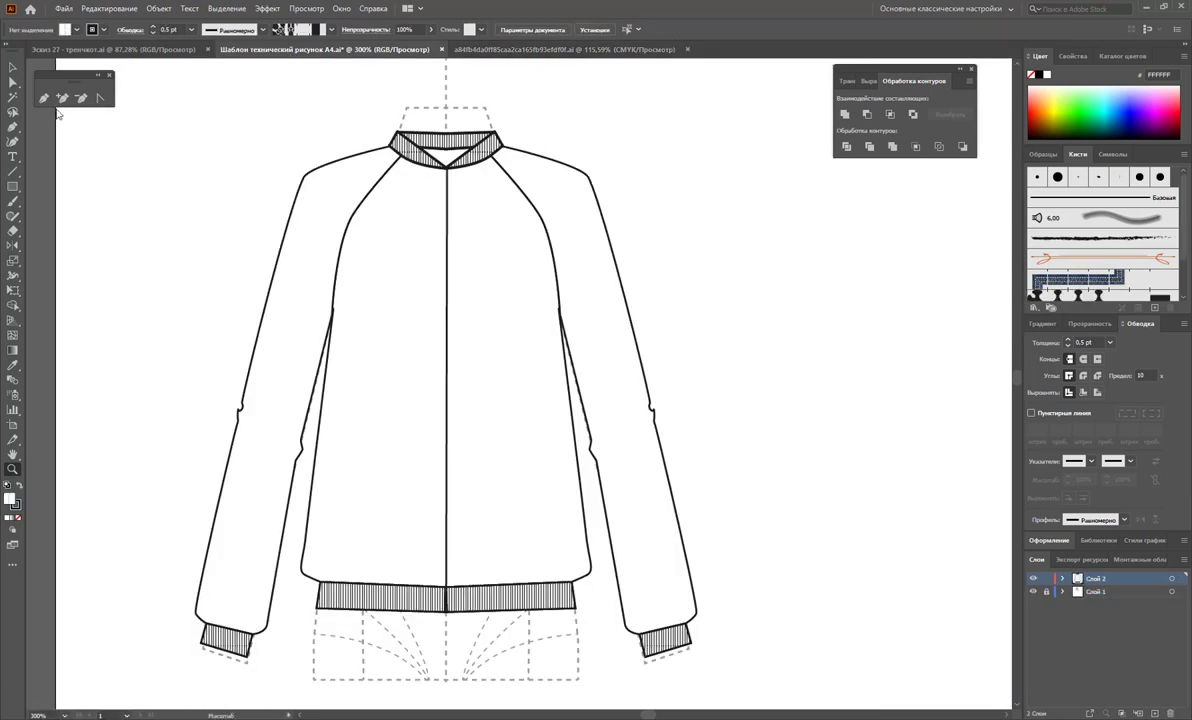
- Draw a white-filled rectangle from collar to hem, narrowed to about 1 mm and nudged left
click(12, 186)
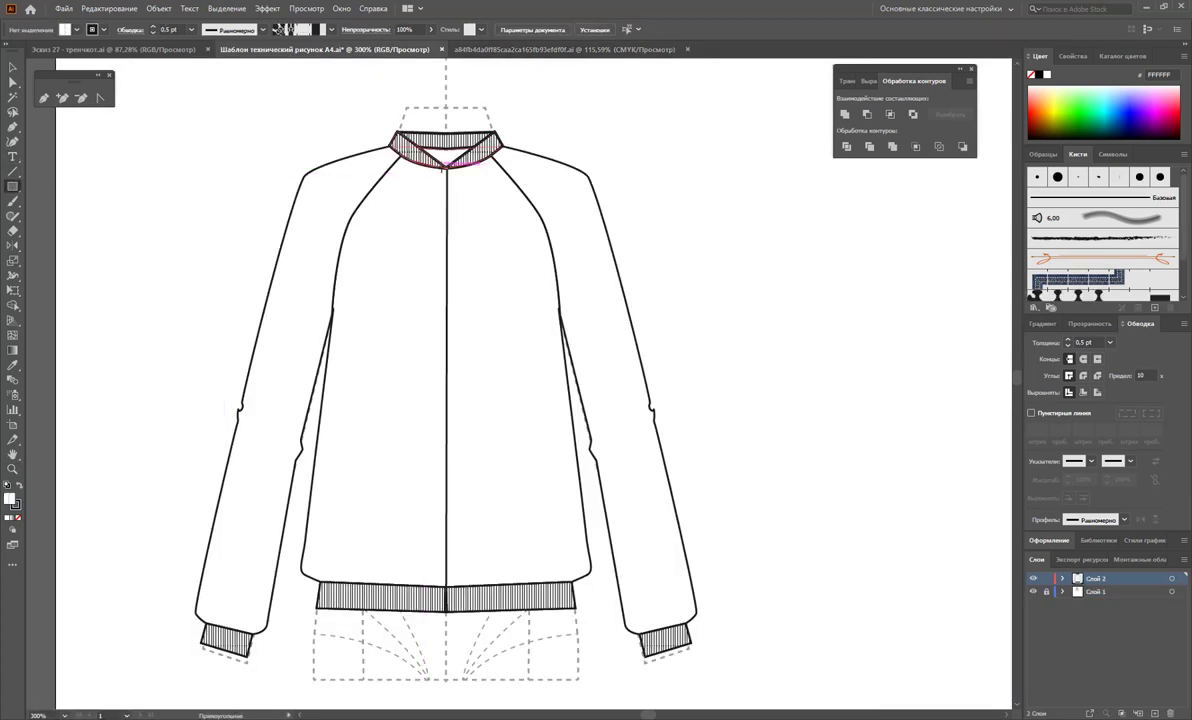
drag(445, 167, 452, 610)
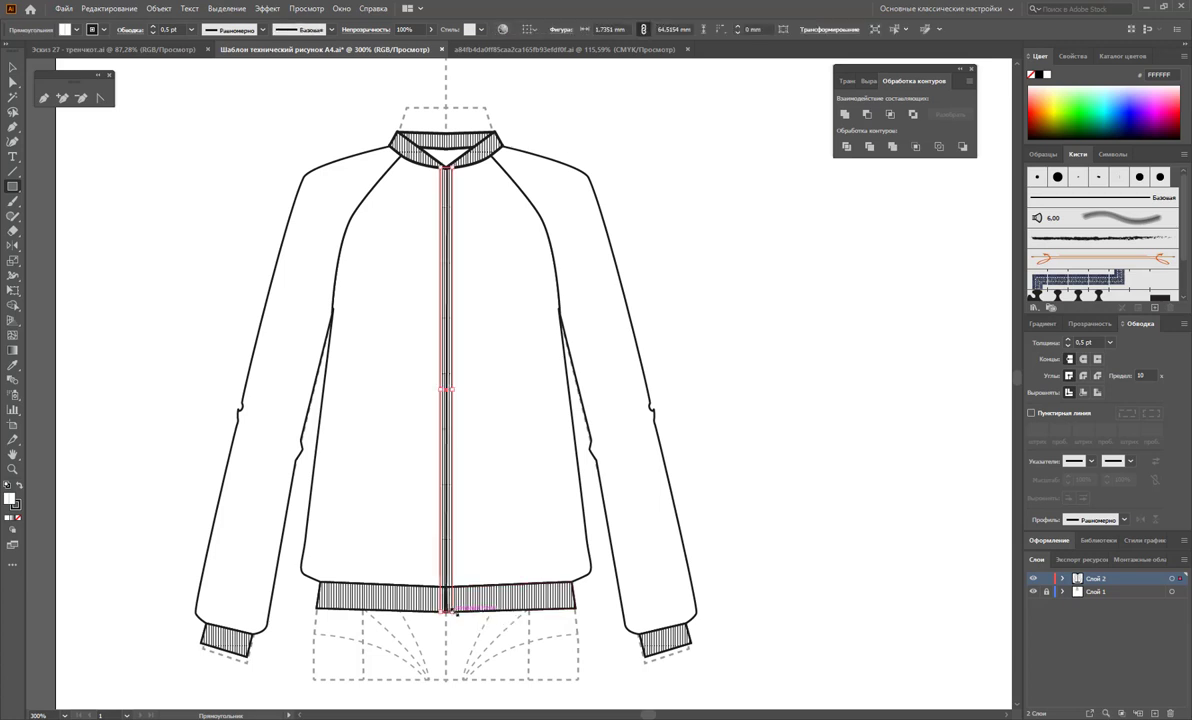
click(1043, 154)
click(1043, 196)
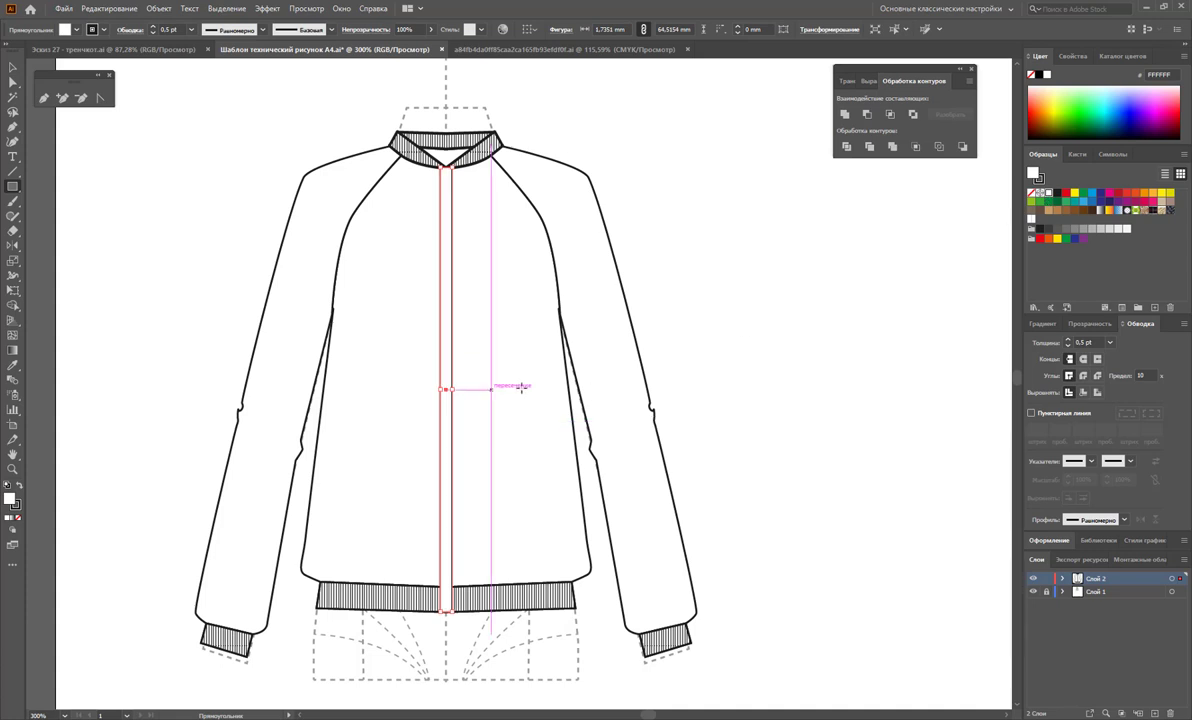
click(12, 70)
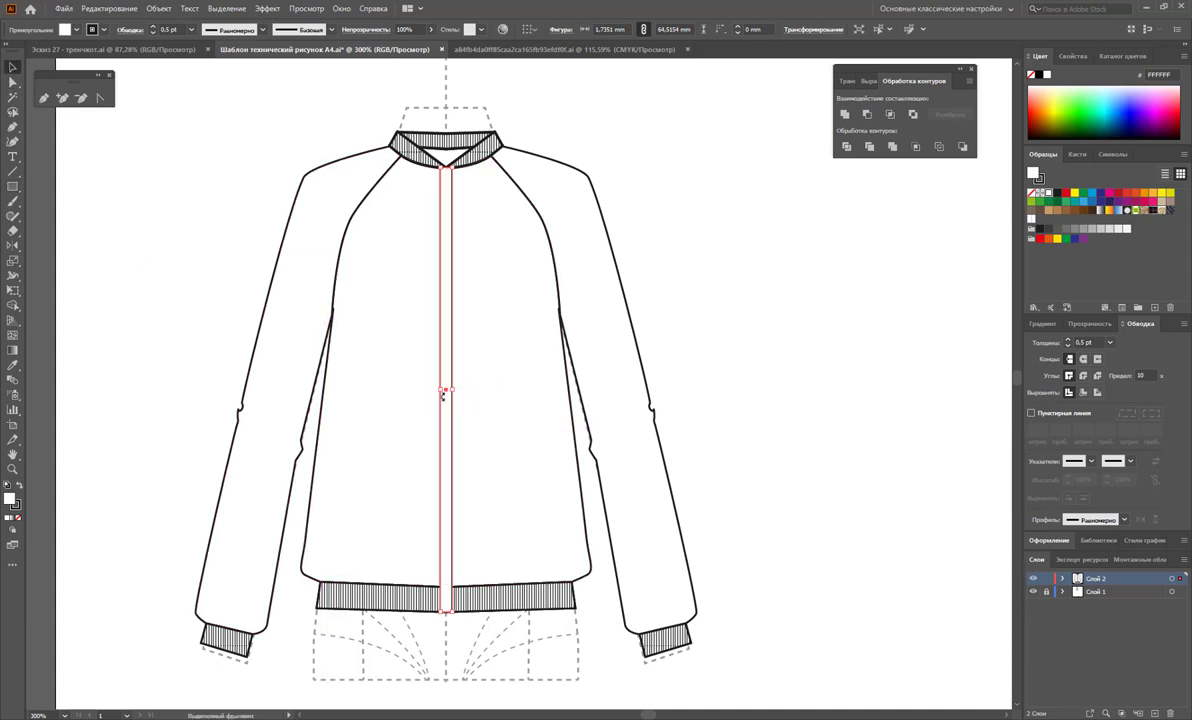
drag(444, 393, 448, 392)
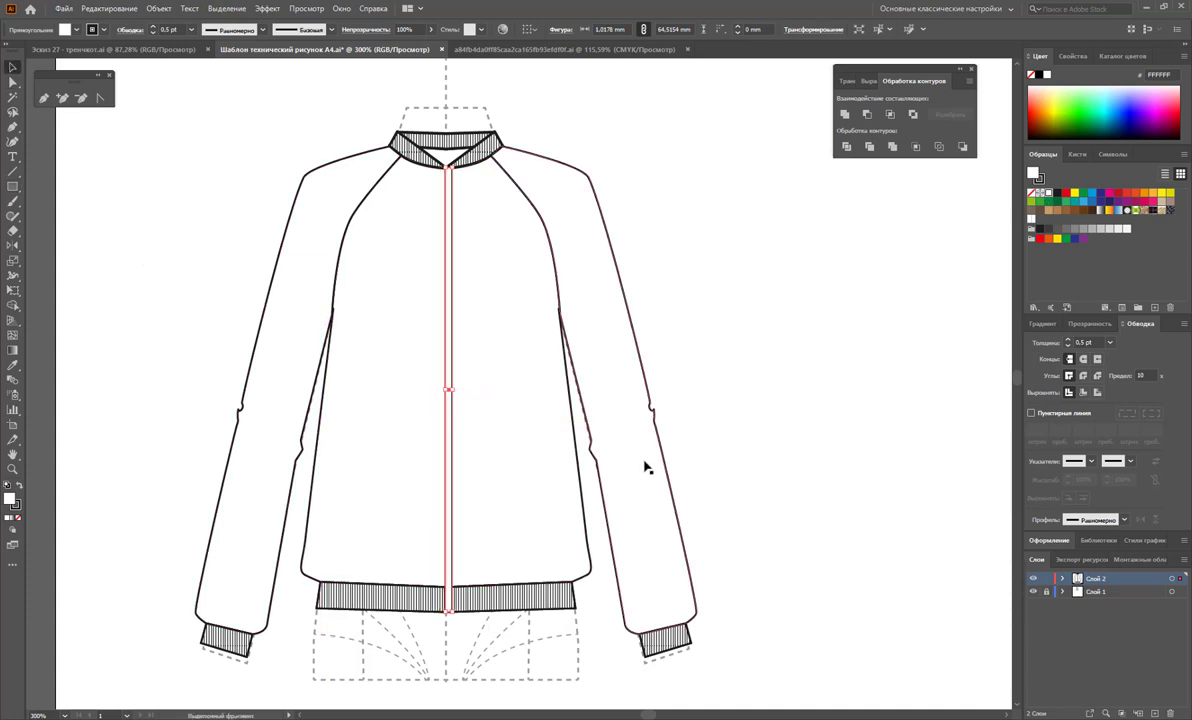
key(Left)
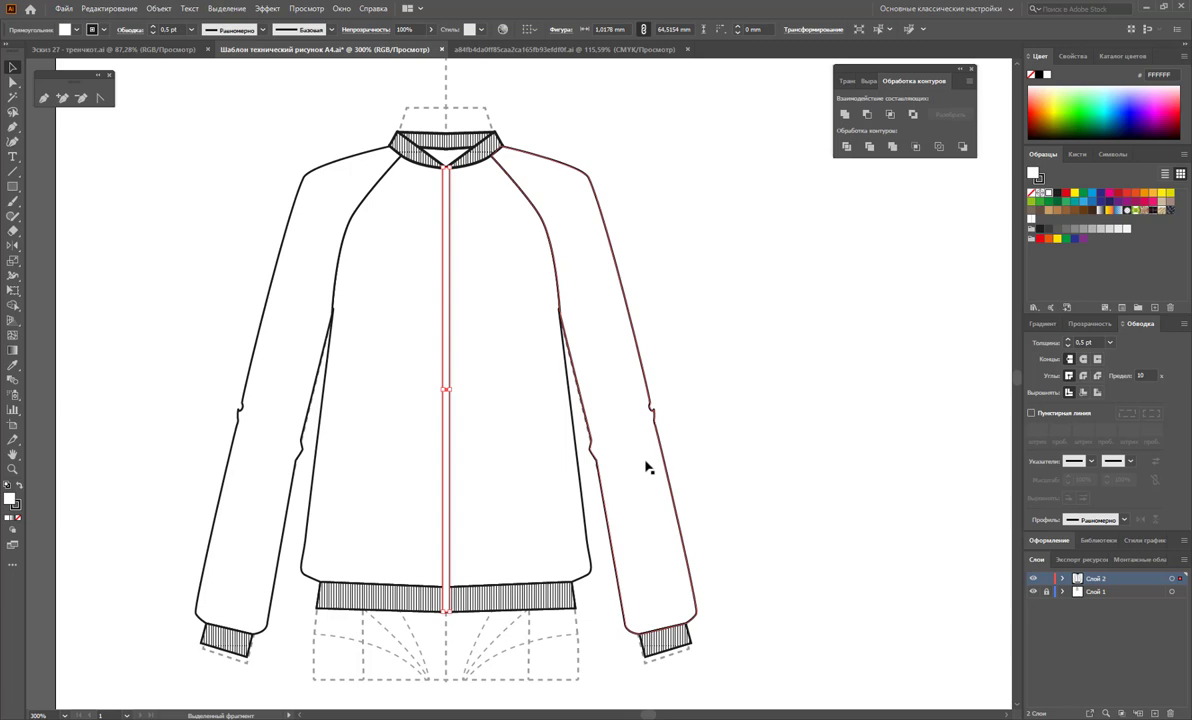
click(710, 440)
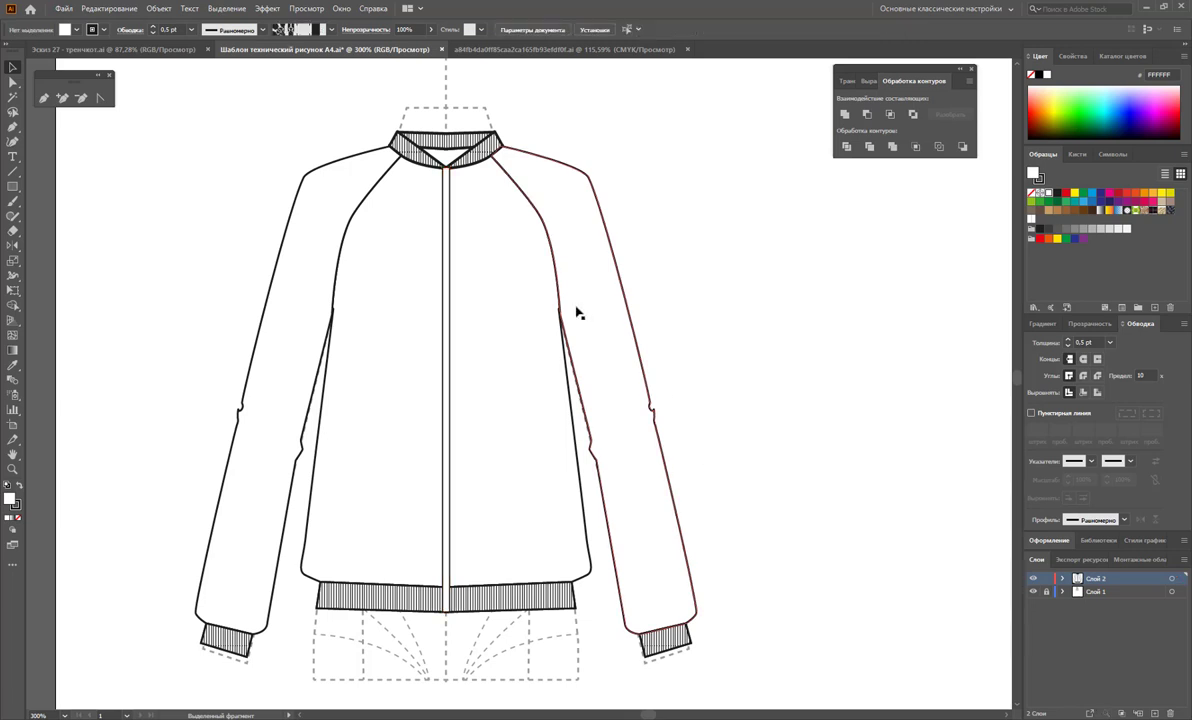
click(12, 172)
- Draw a vertical centre line down the zipper strip and apply the zipper pattern brush
drag(446, 164, 446, 611)
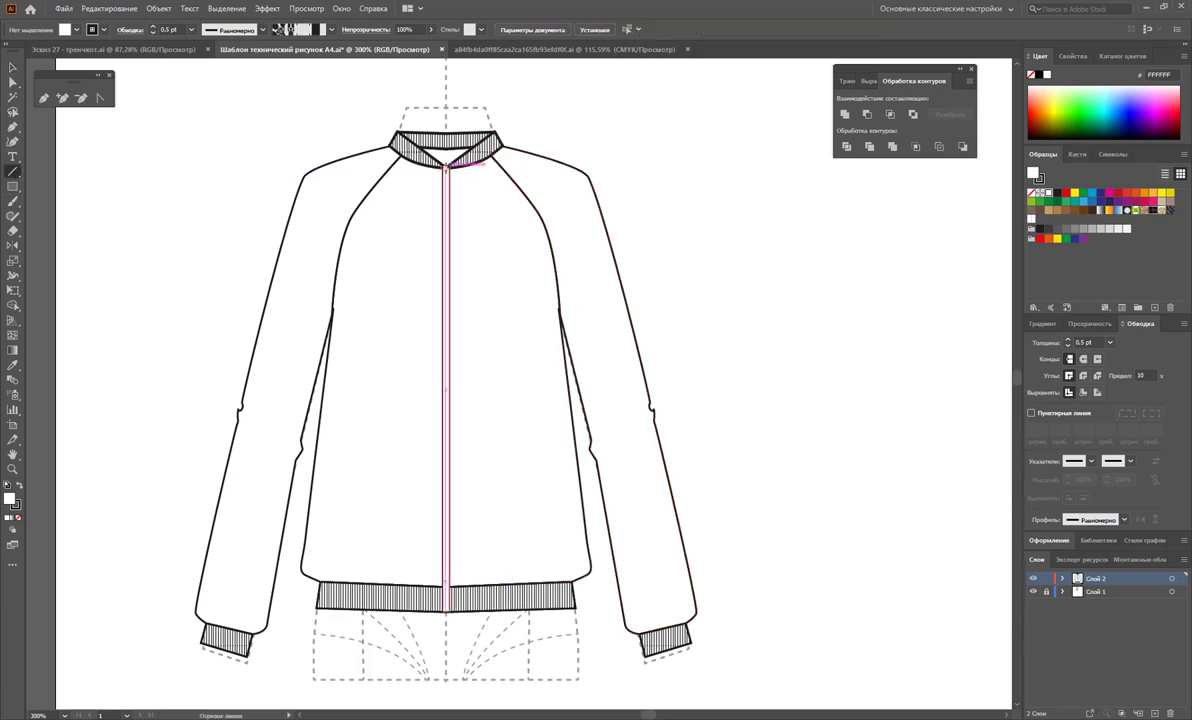
mouse_move(447, 168)
mouse_down()
mouse_move(455, 633)
mouse_move(446, 610)
mouse_up()
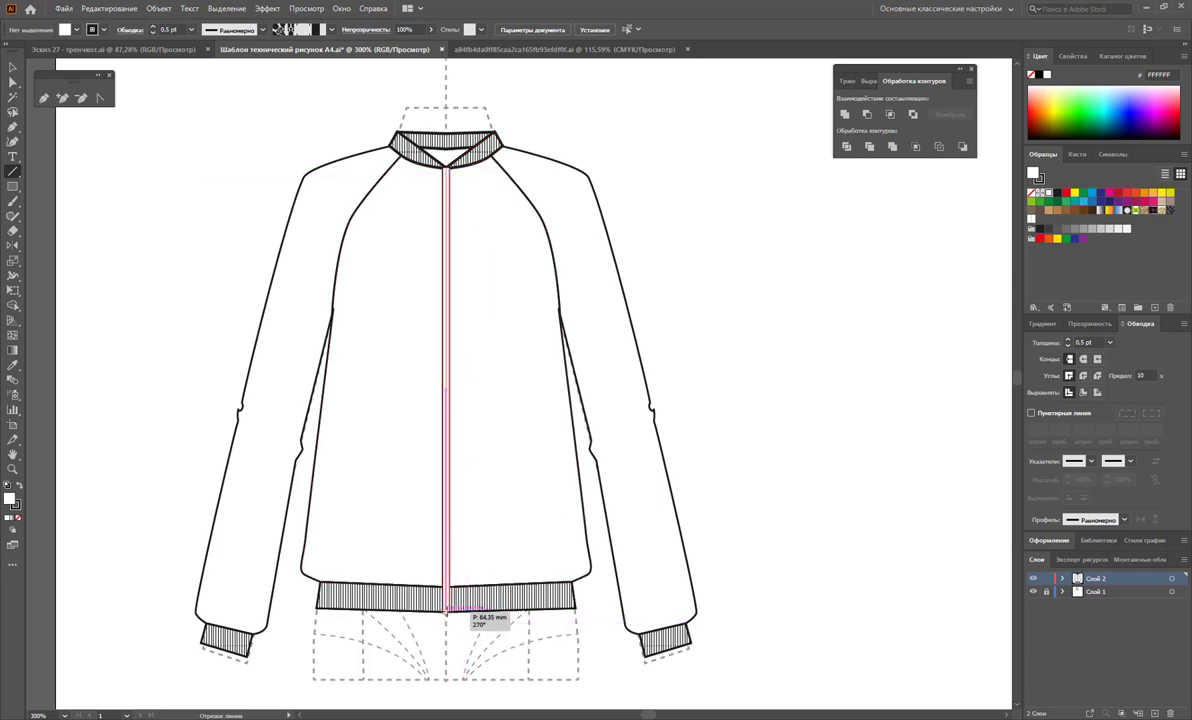
drag(446, 610, 446, 610)
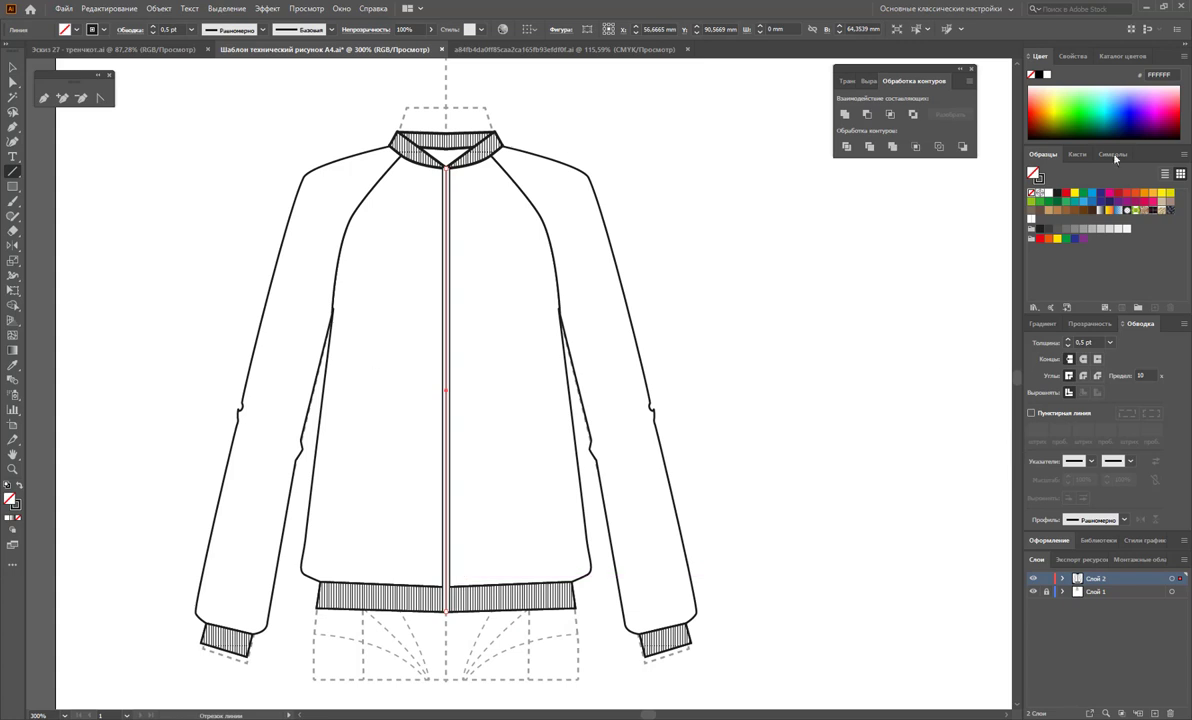
click(1077, 155)
scroll(1100, 235, down, 3)
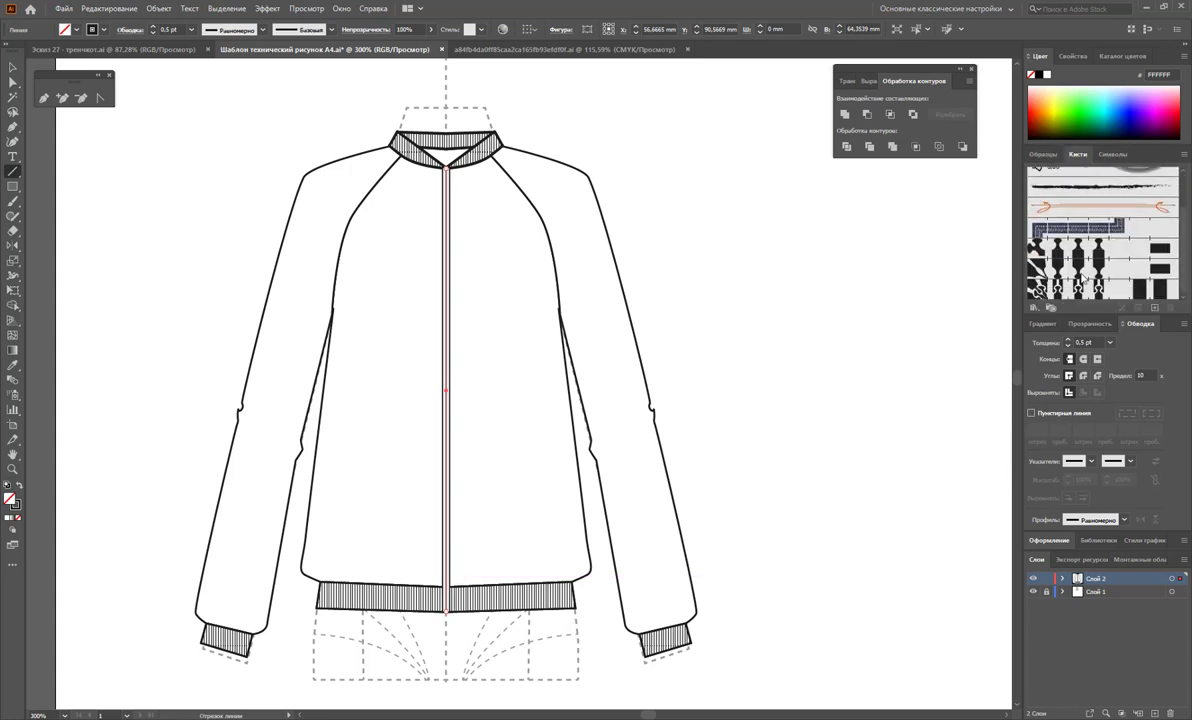
click(1040, 286)
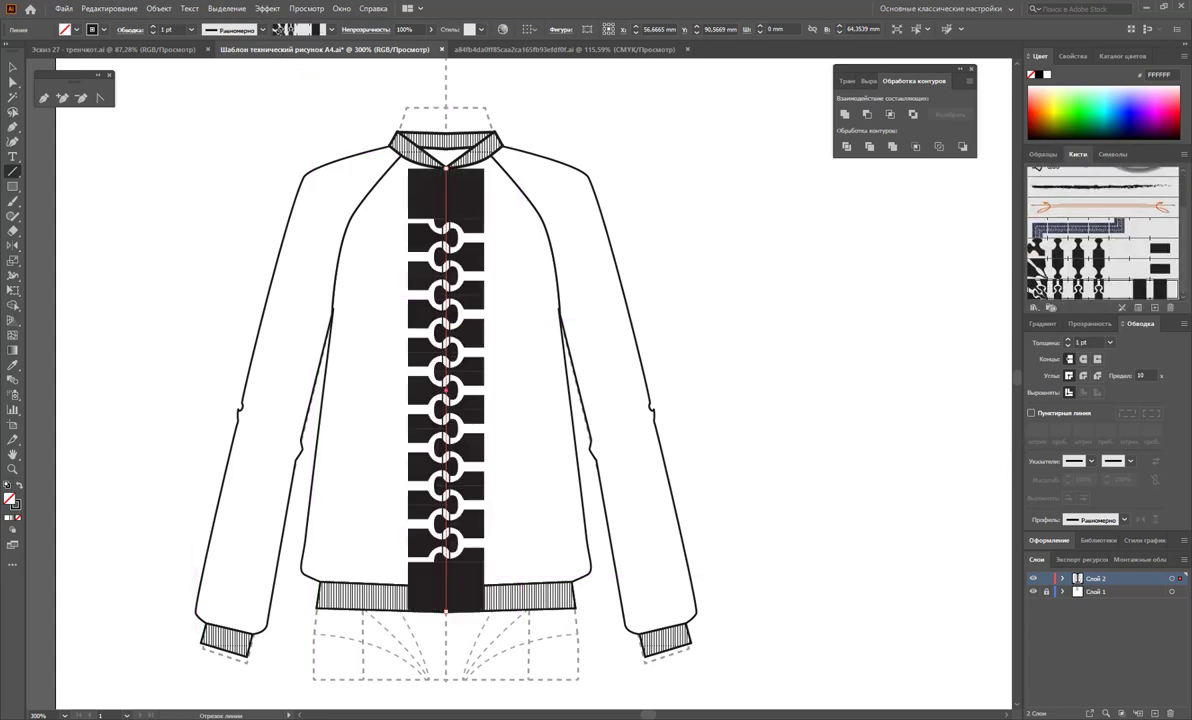
- Thin the zipper line's stroke weight, trying 0.1 and 0.08 before settling on 0.05 pt
click(1083, 342)
text(0,01)
click(1083, 342)
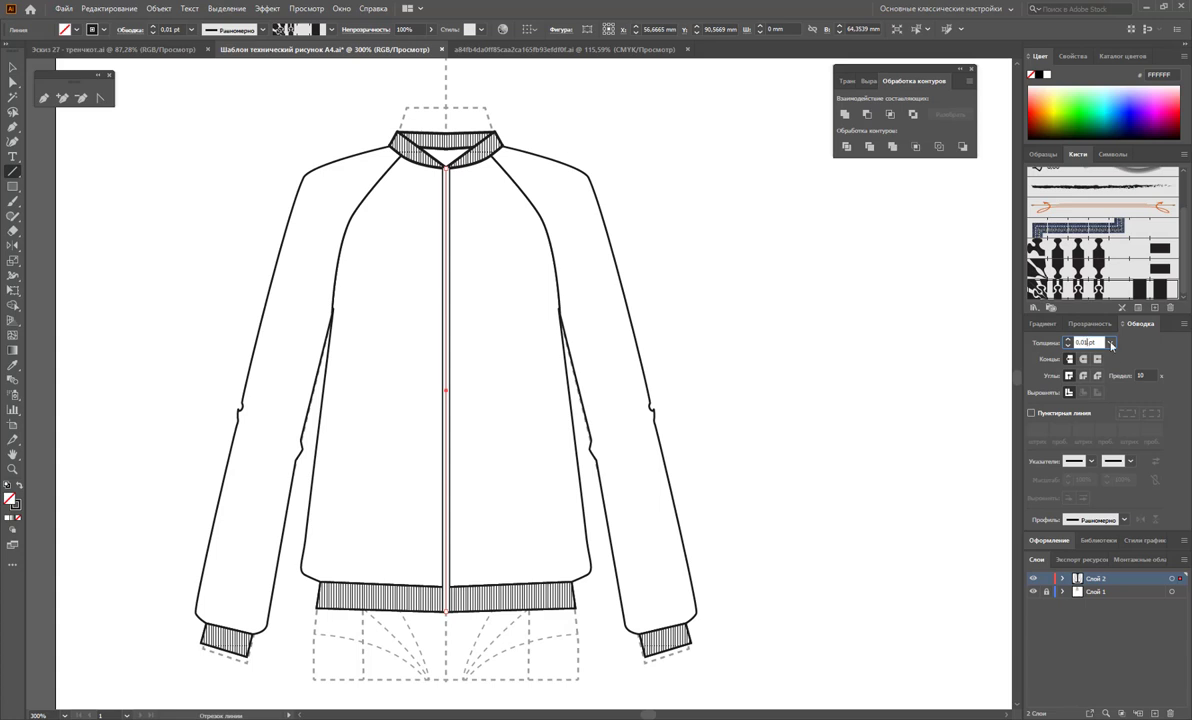
text(0,1)
key(Return)
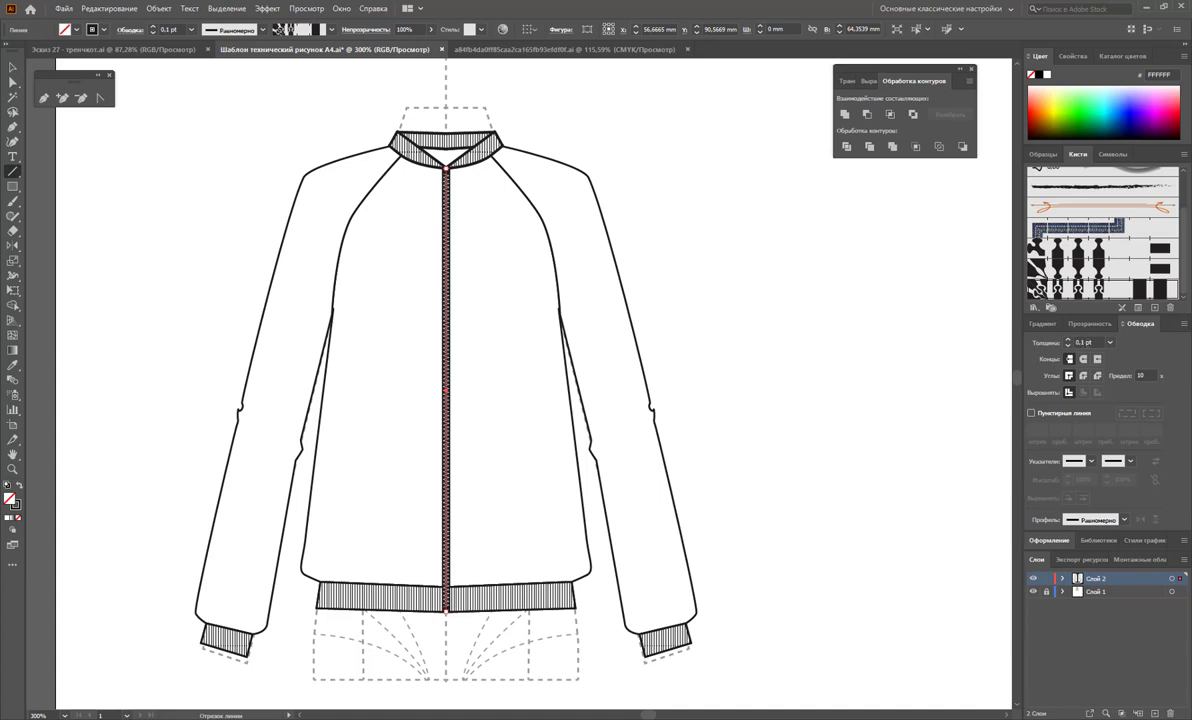
click(1088, 342)
text(0,08)
key(Return)
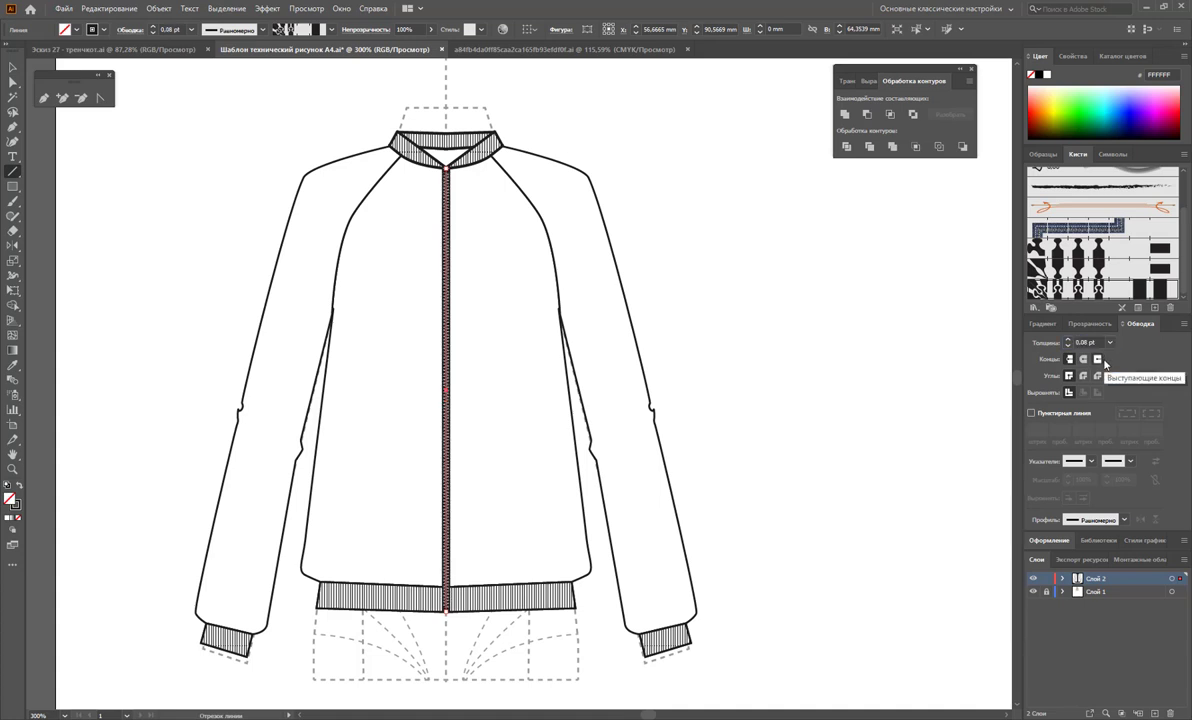
click(1091, 342)
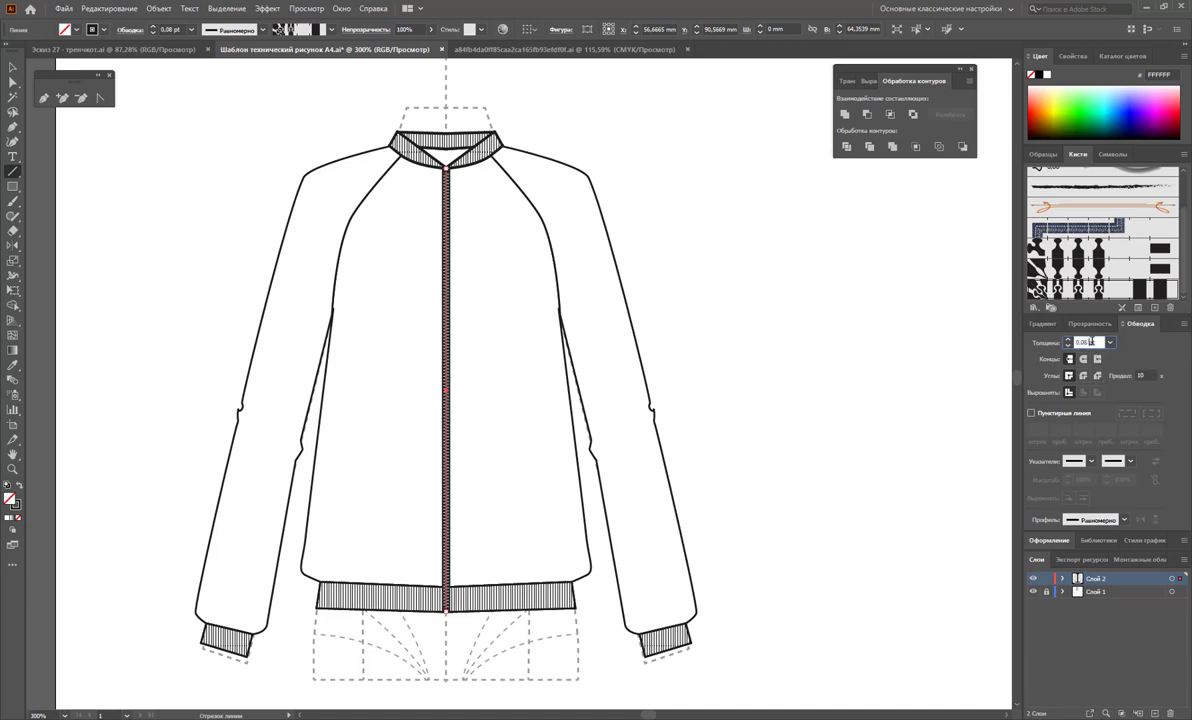
text(0,8)
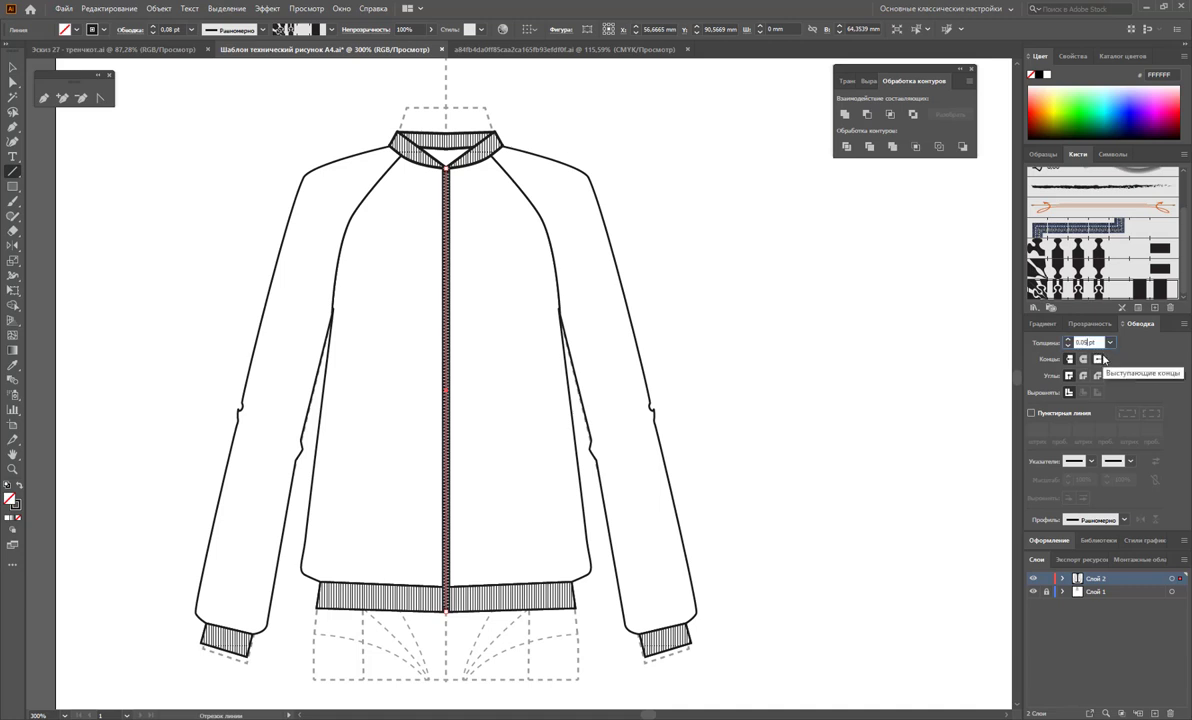
text(0,05)
key(Return)
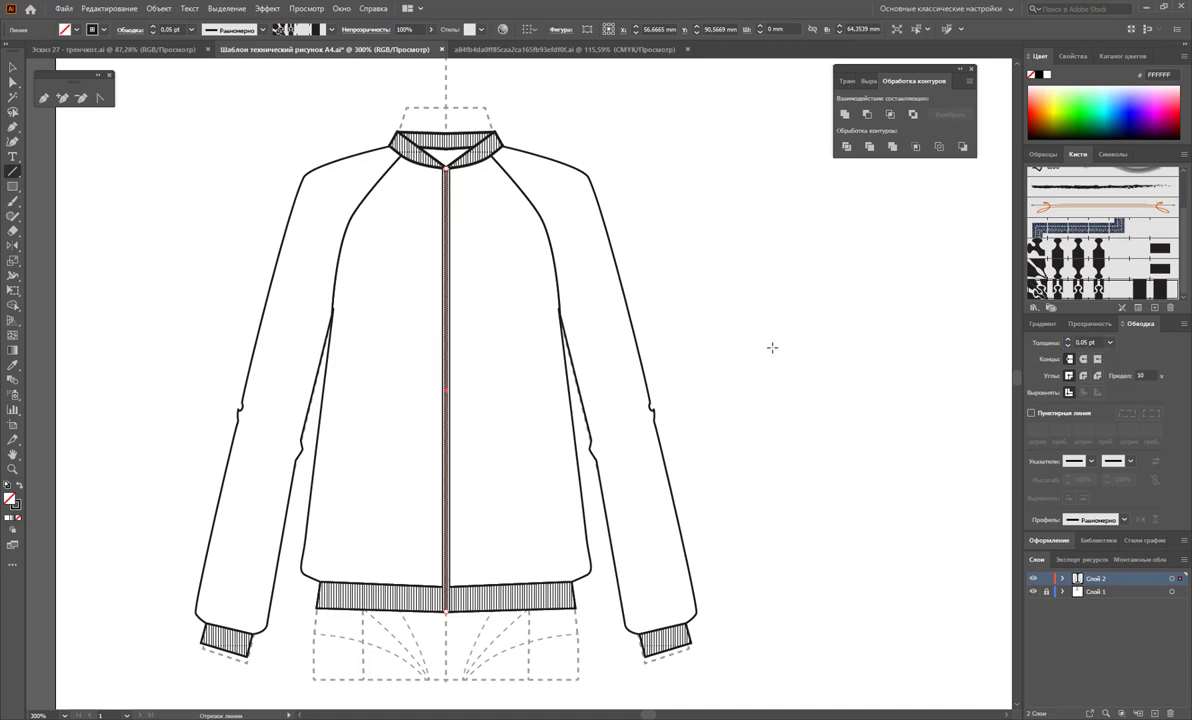
- Deselect the jacket's zipper and switch to the zipper library document
click(13, 66)
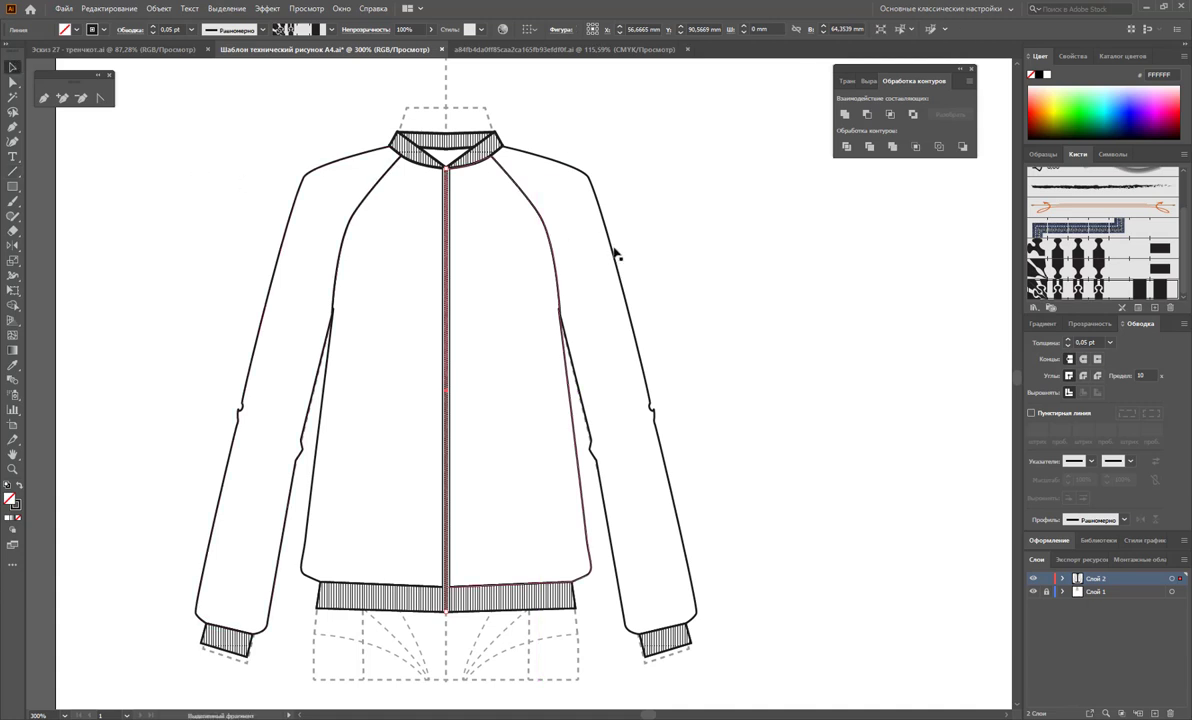
click(708, 235)
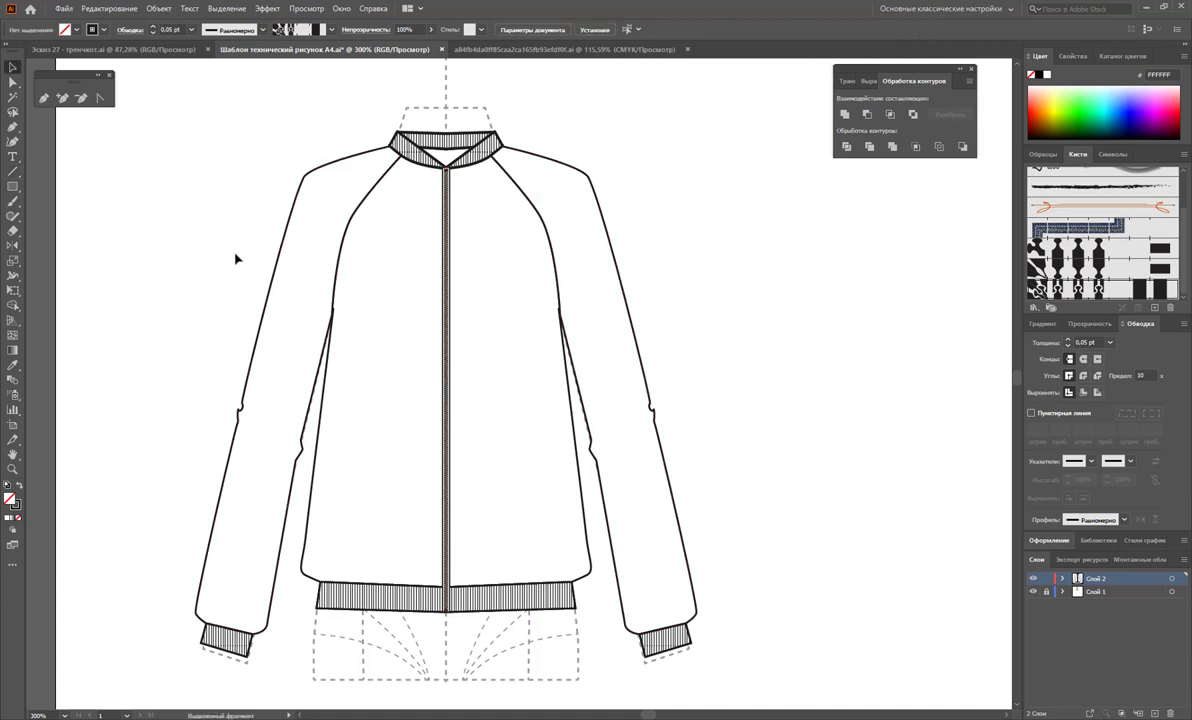
click(537, 49)
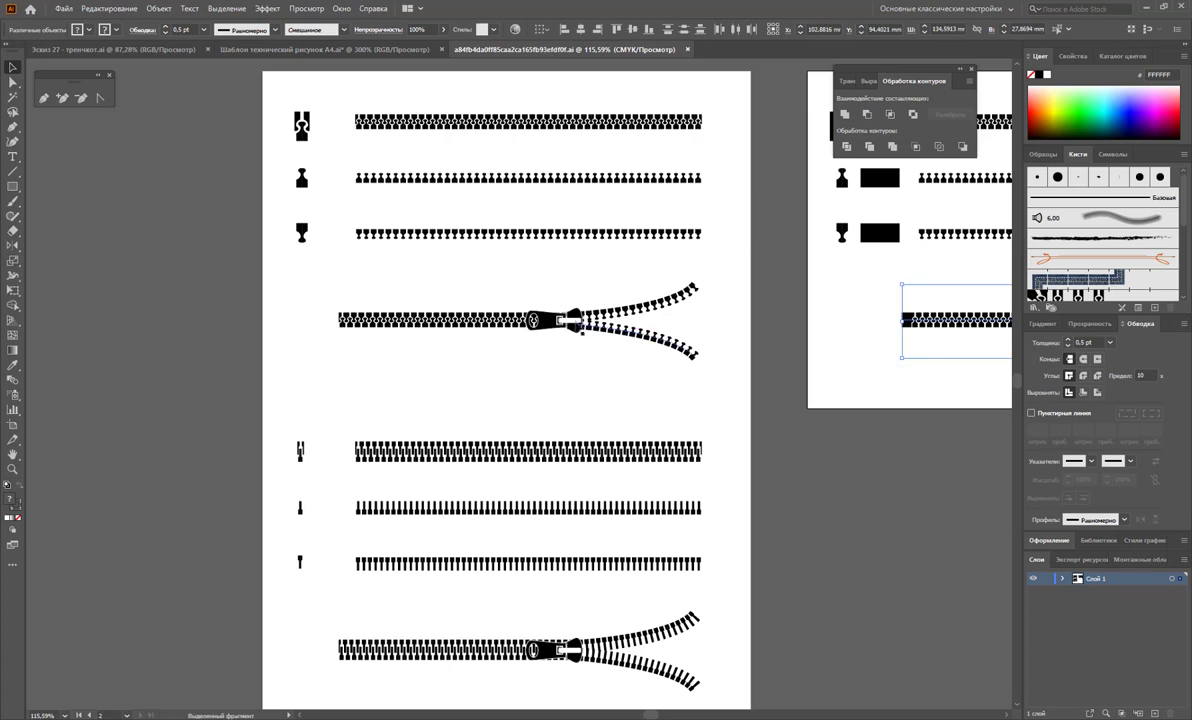
- Select the open zipper's slider and paste it into the jacket document
drag(560, 320, 574, 334)
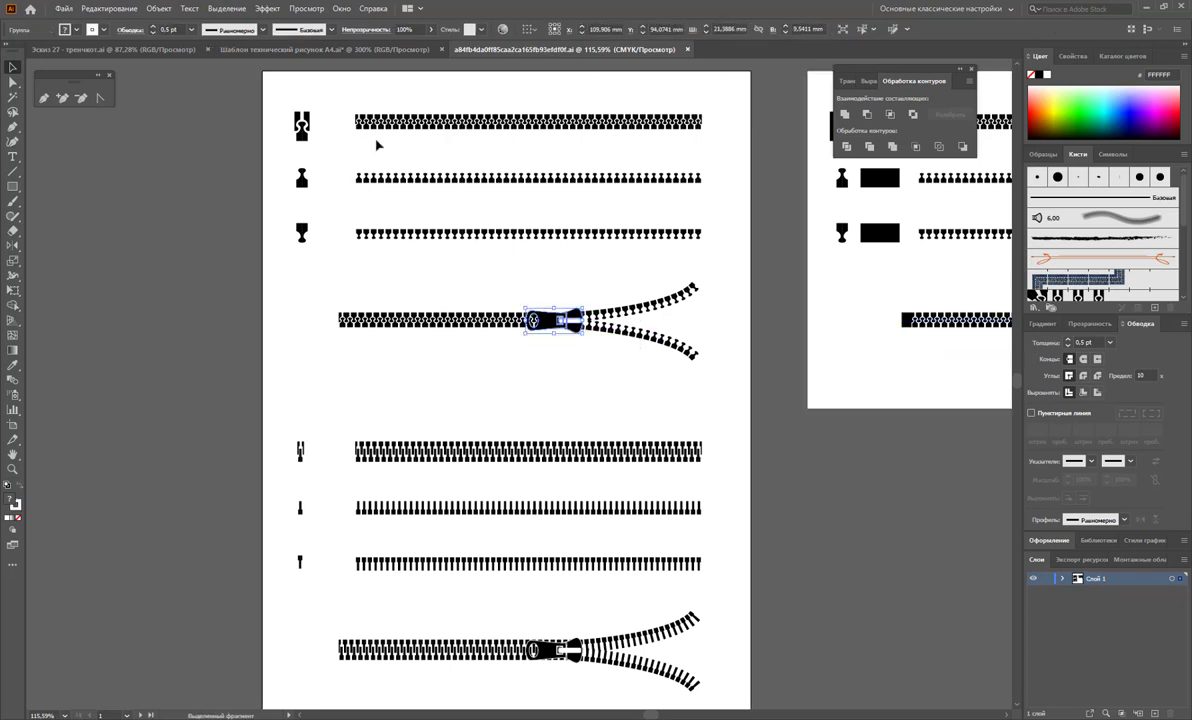
click(324, 49)
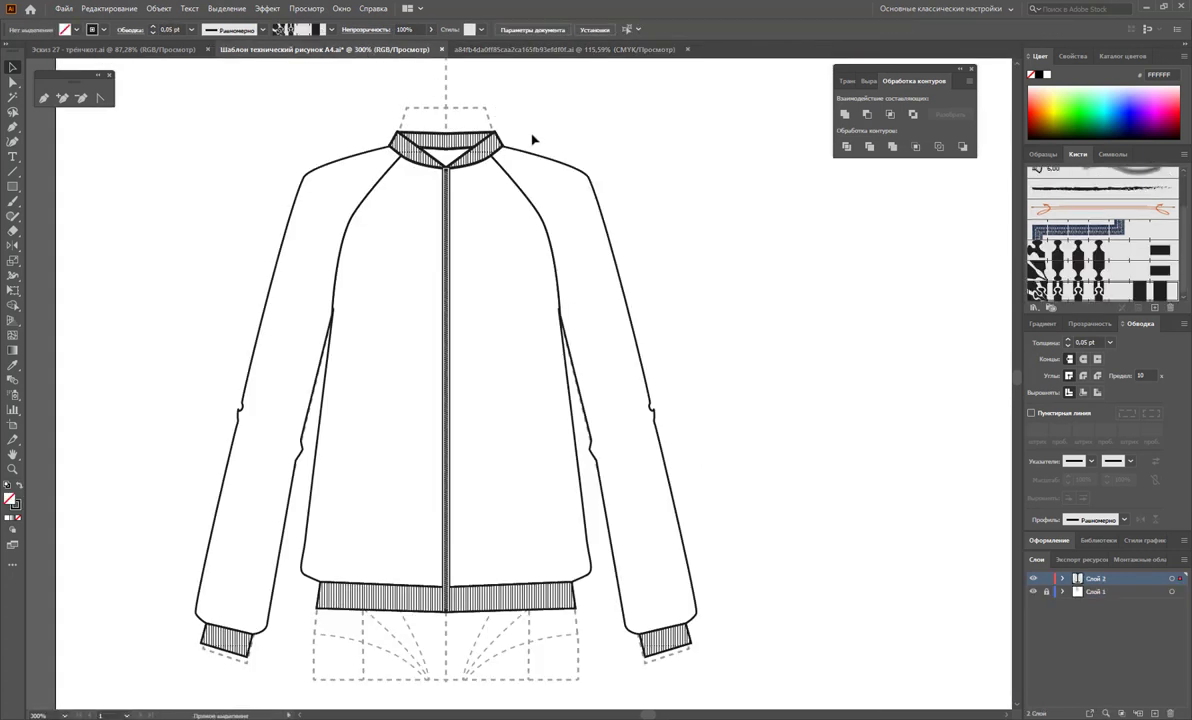
key(ctrl+v)
mouse_move(620, 415)
mouse_down()
mouse_move(783, 314)
mouse_move(724, 194)
mouse_move(678, 272)
mouse_move(674, 345)
mouse_up()
key(Delete)
- Give the slider a 0.25 pt stroke and place it at the zipper top under the collar
click(1109, 342)
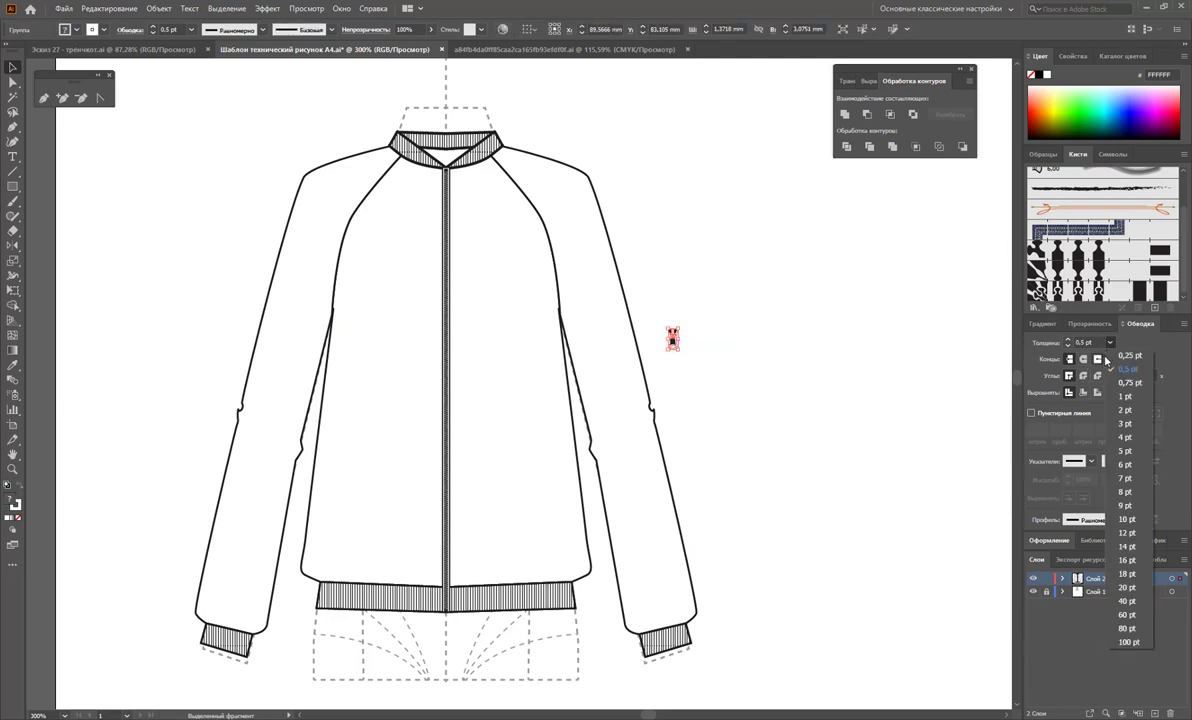
click(1125, 387)
click(692, 357)
drag(673, 338, 447, 190)
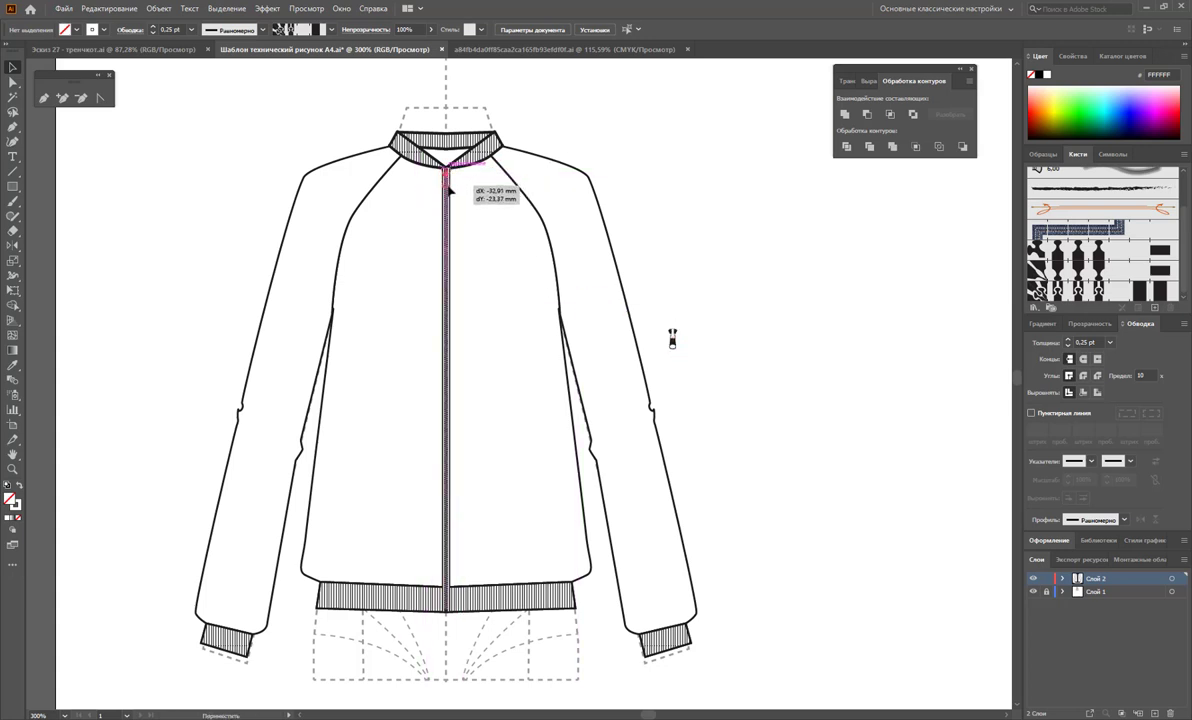
drag(447, 190, 448, 187)
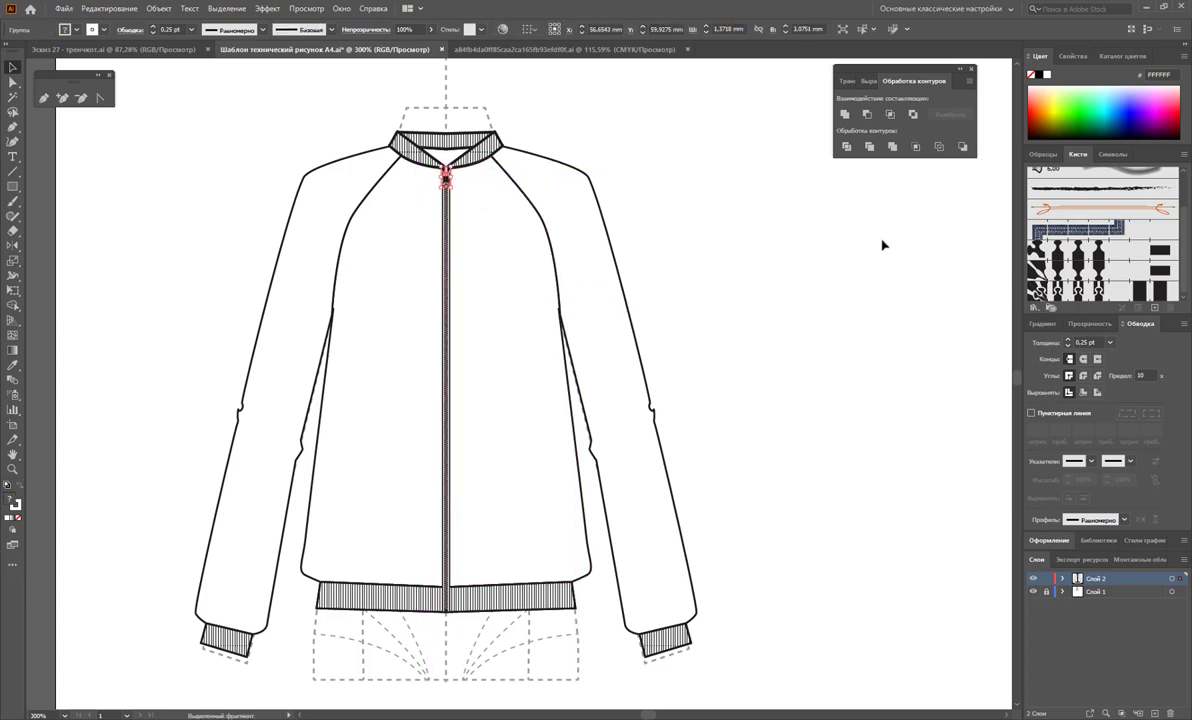
click(1043, 156)
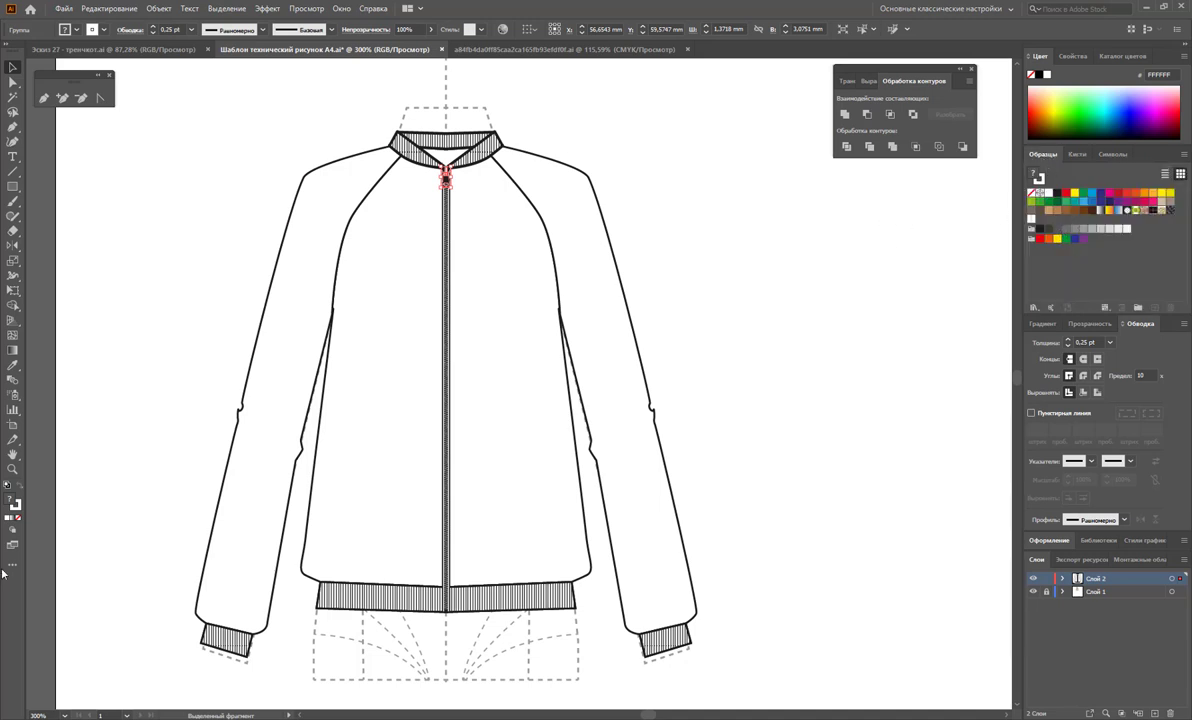
- Draw a vertical line beside the zipper from its top down to the hem
click(13, 509)
click(822, 317)
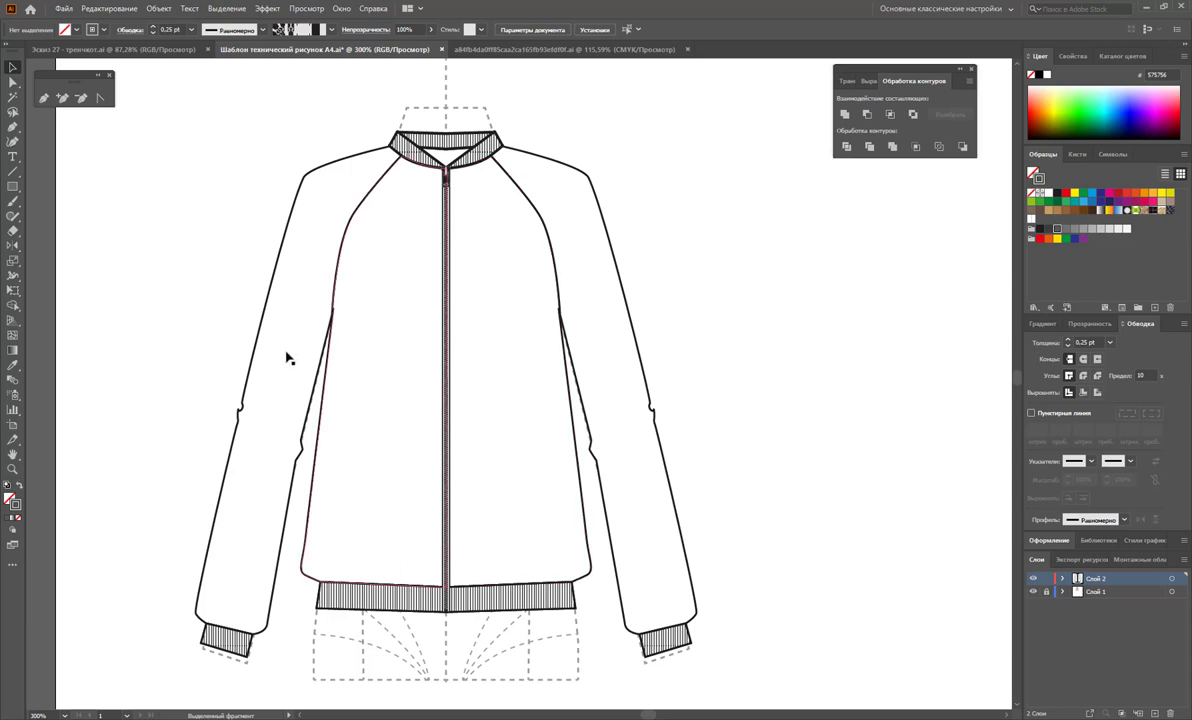
click(13, 171)
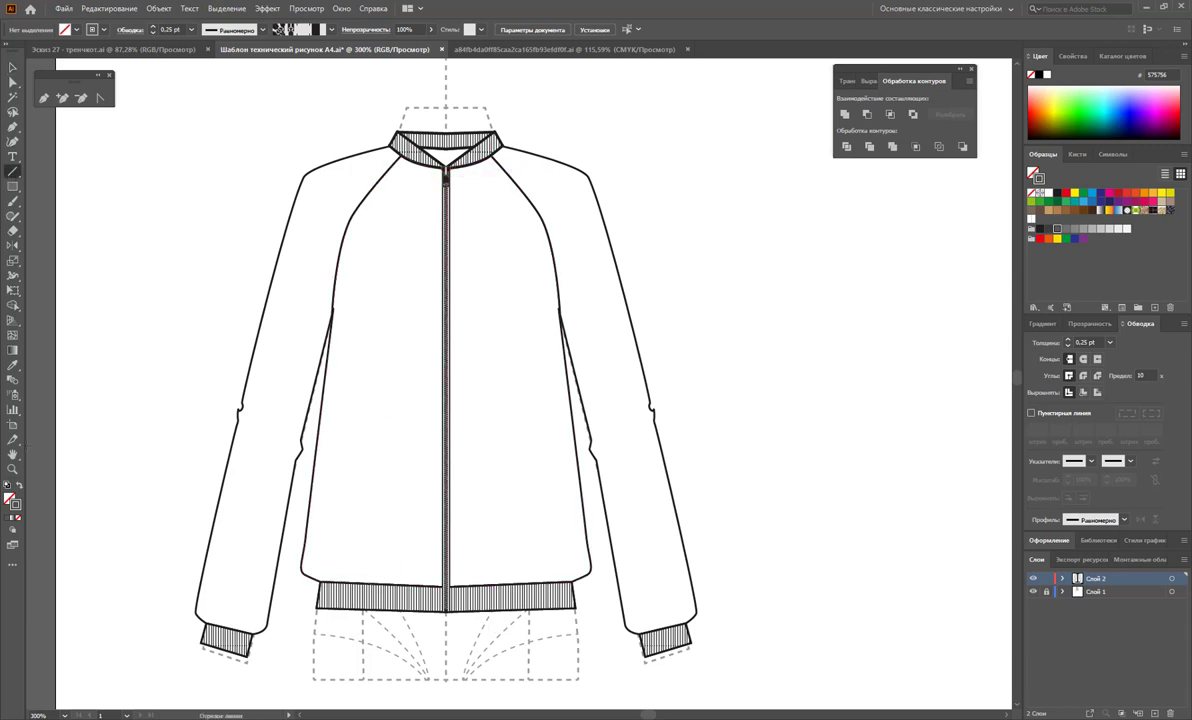
drag(445, 168, 433, 618)
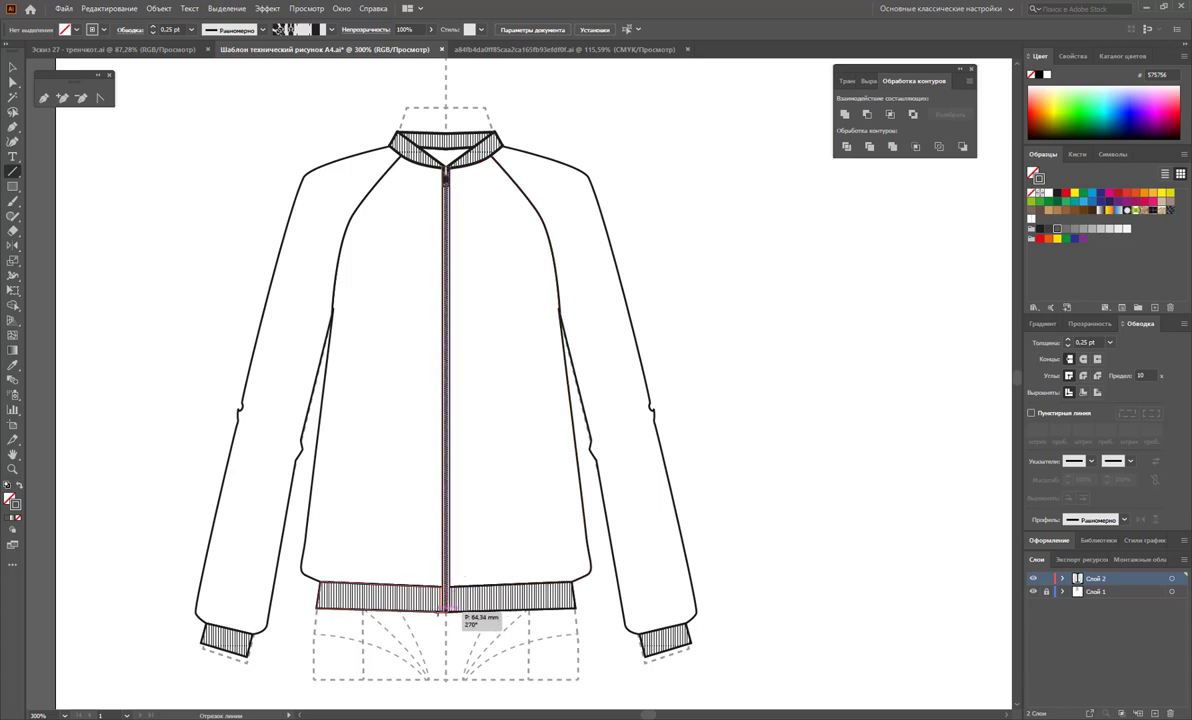
drag(433, 618, 437, 614)
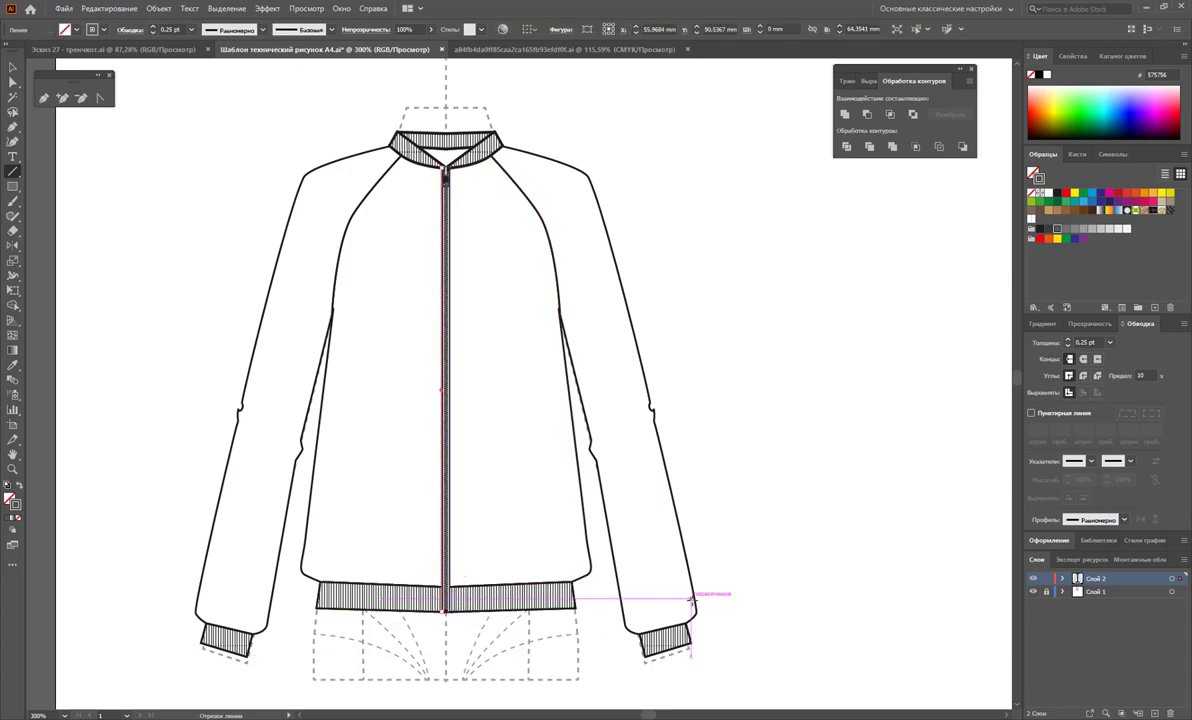
key(Left)
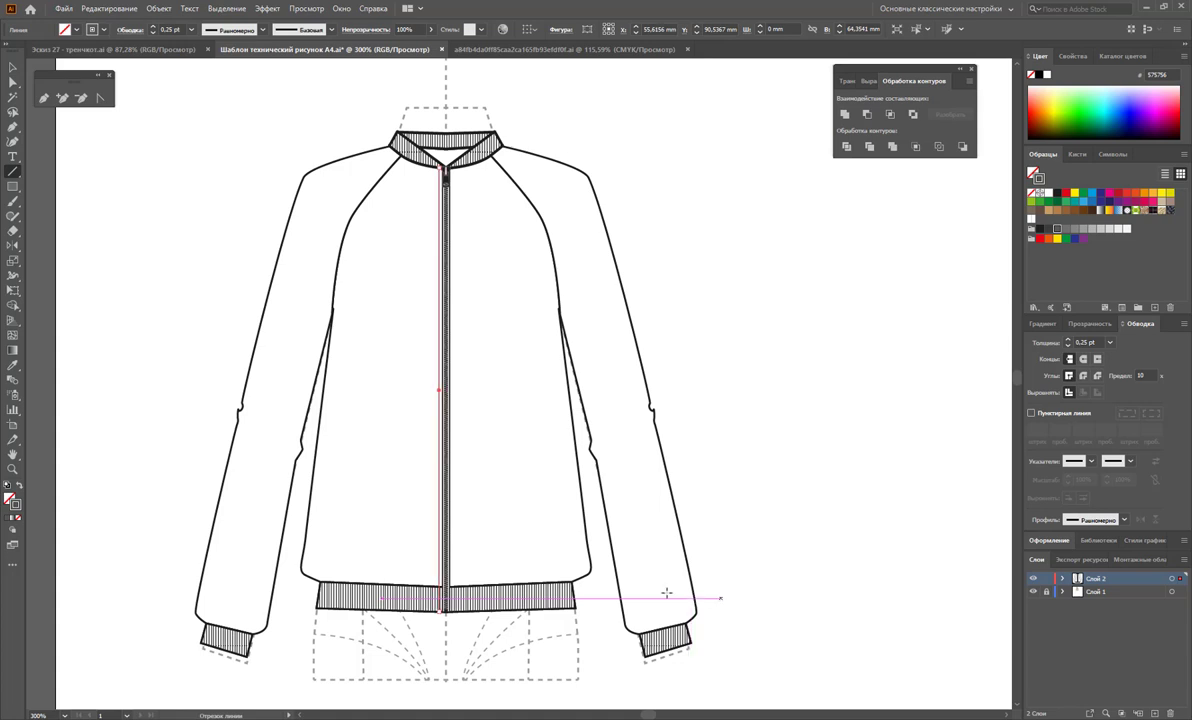
- Make the line a black 2 pt dash / 2 pt gap dashed stroke
click(12, 67)
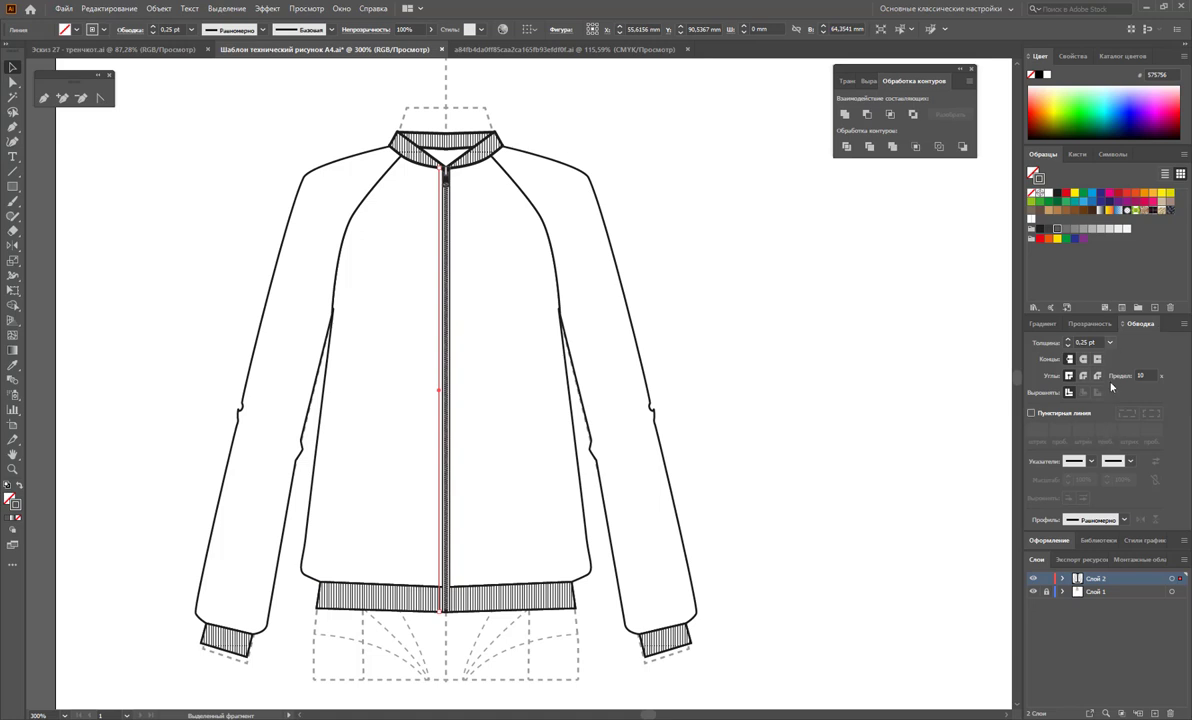
click(1031, 414)
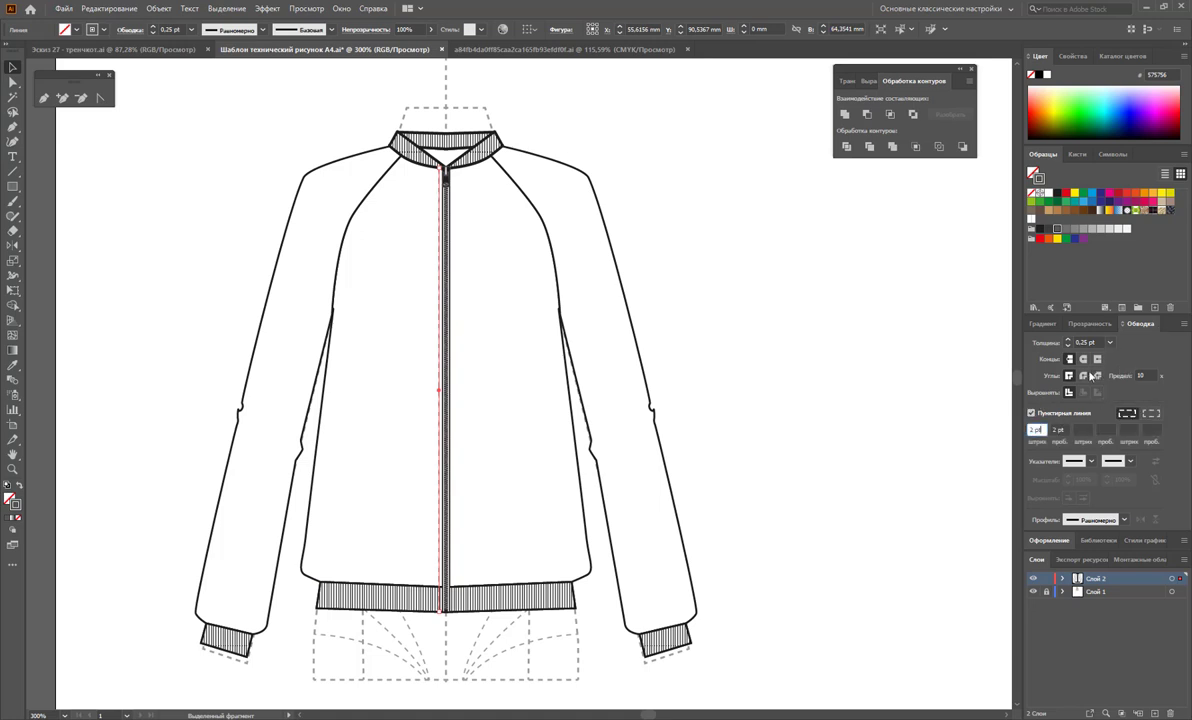
click(12, 468)
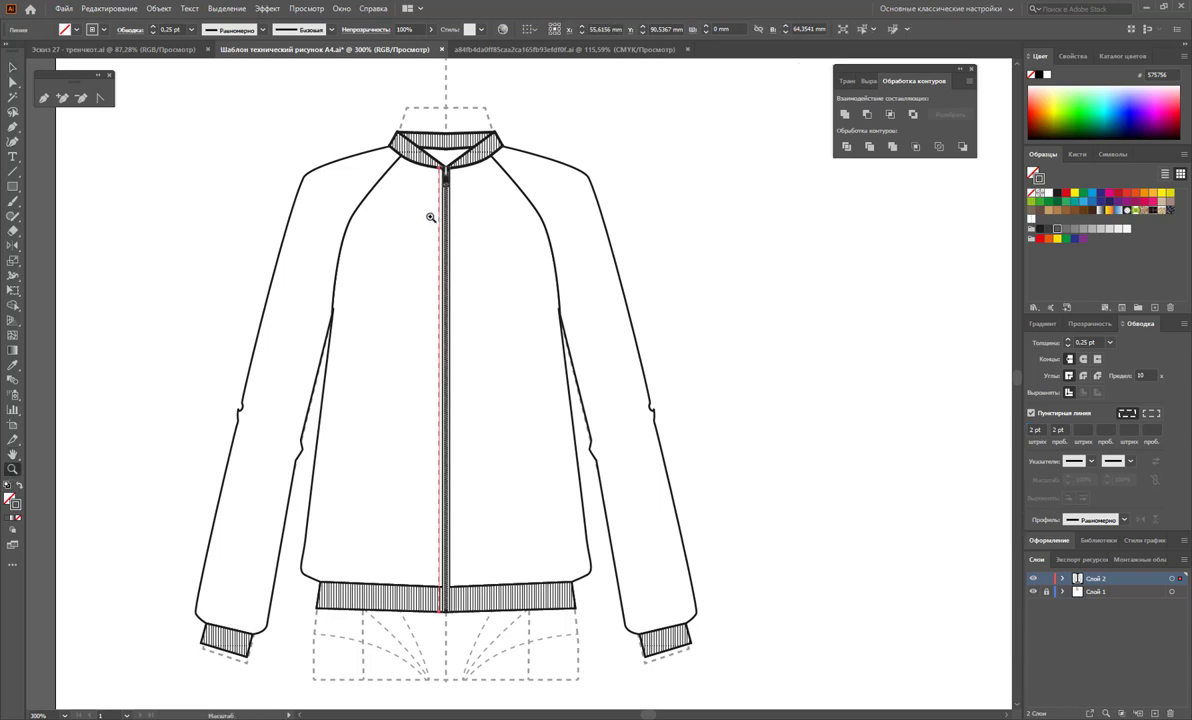
drag(431, 217, 535, 277)
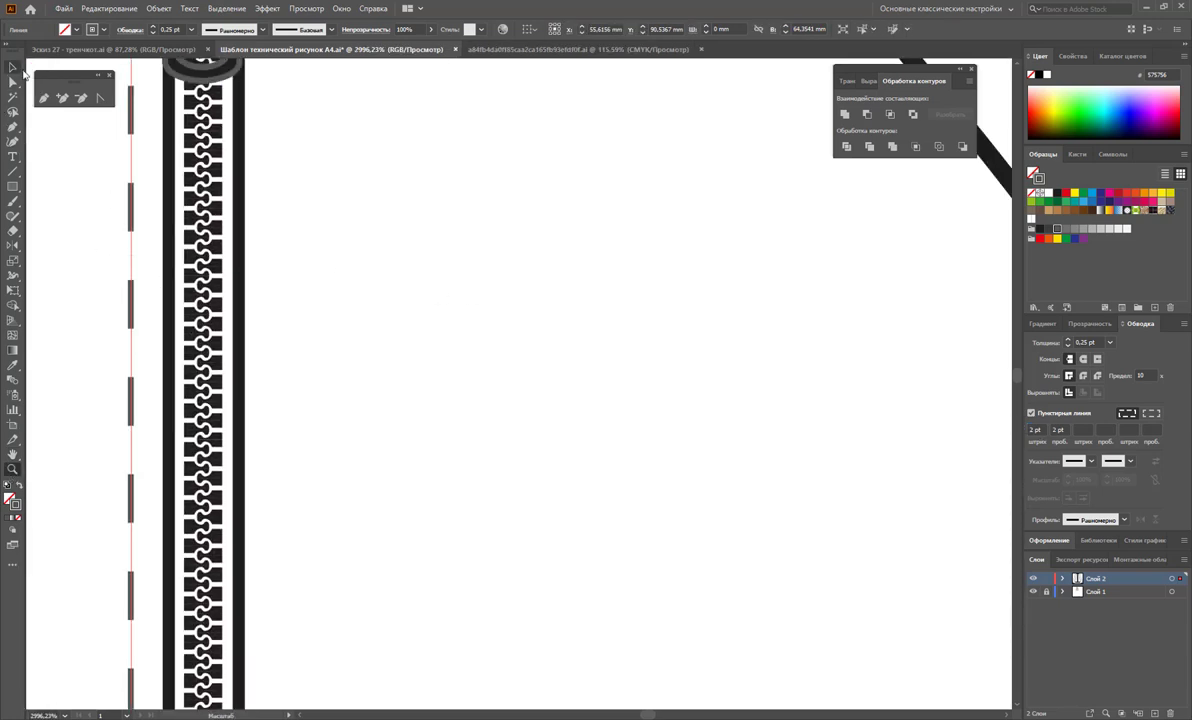
click(13, 67)
scroll(138, 212, up, 3)
scroll(160, 270, up, 2)
scroll(187, 335, up, 2)
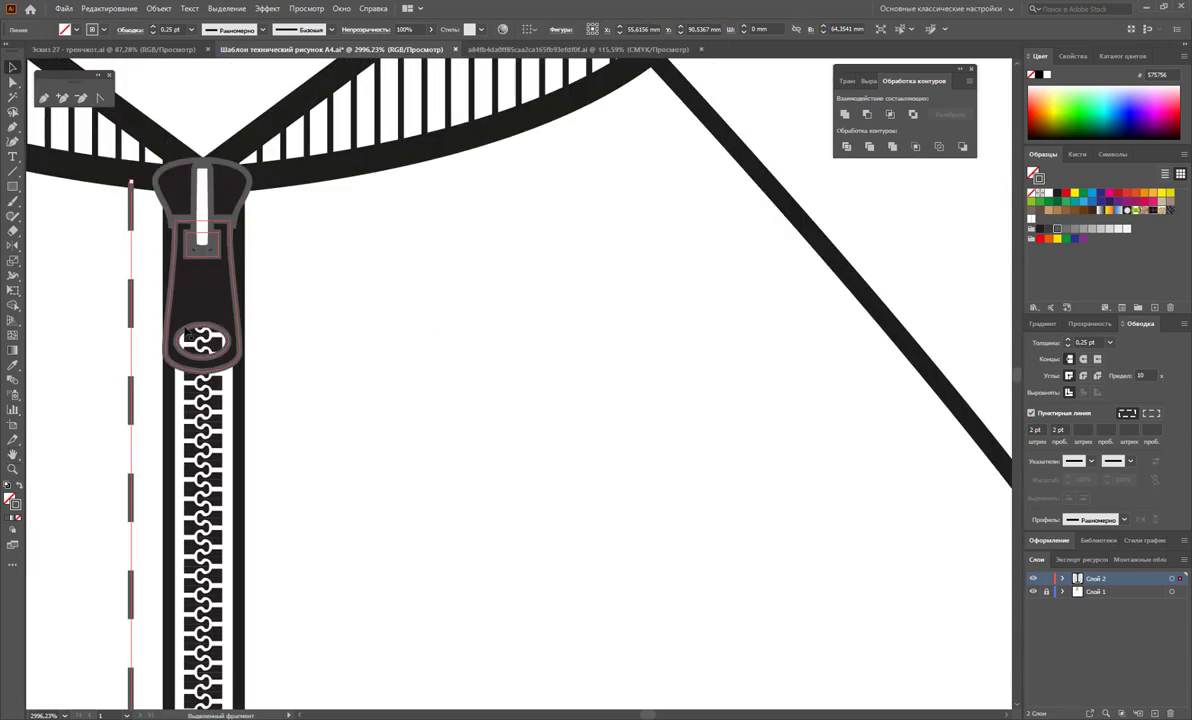
scroll(186, 335, down, 1)
drag(133, 364, 146, 366)
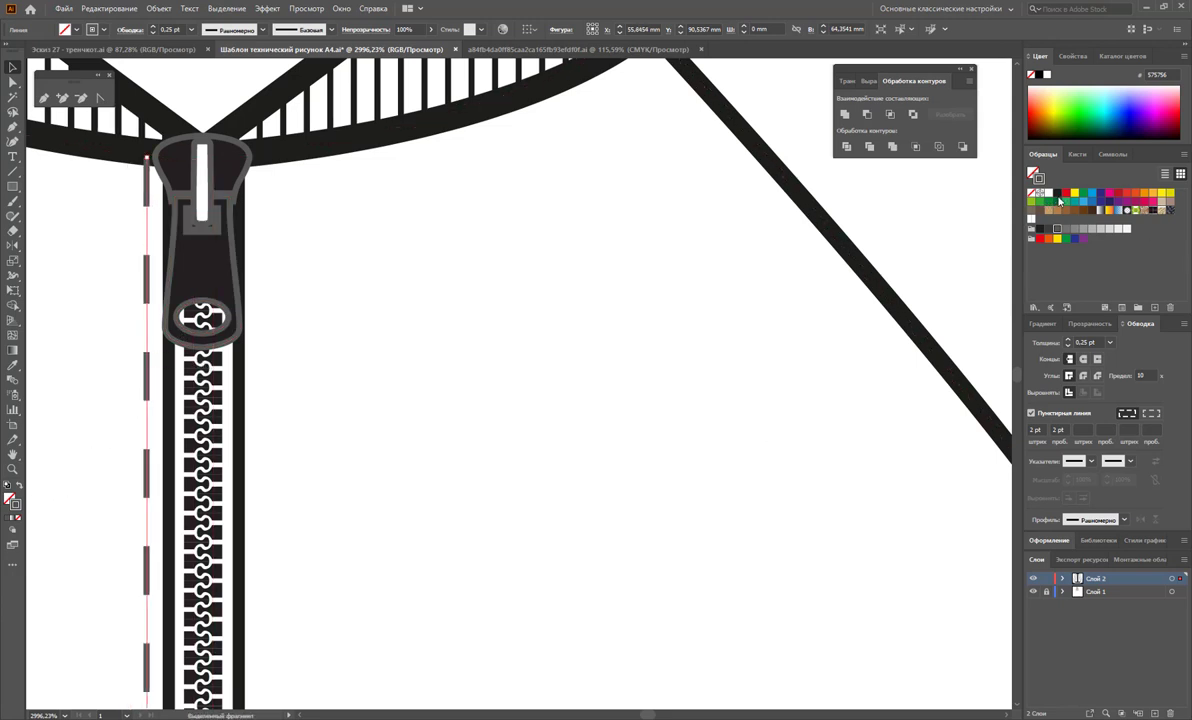
click(1060, 200)
- Duplicate the dashed line onto the zipper's right side
drag(148, 388, 155, 388)
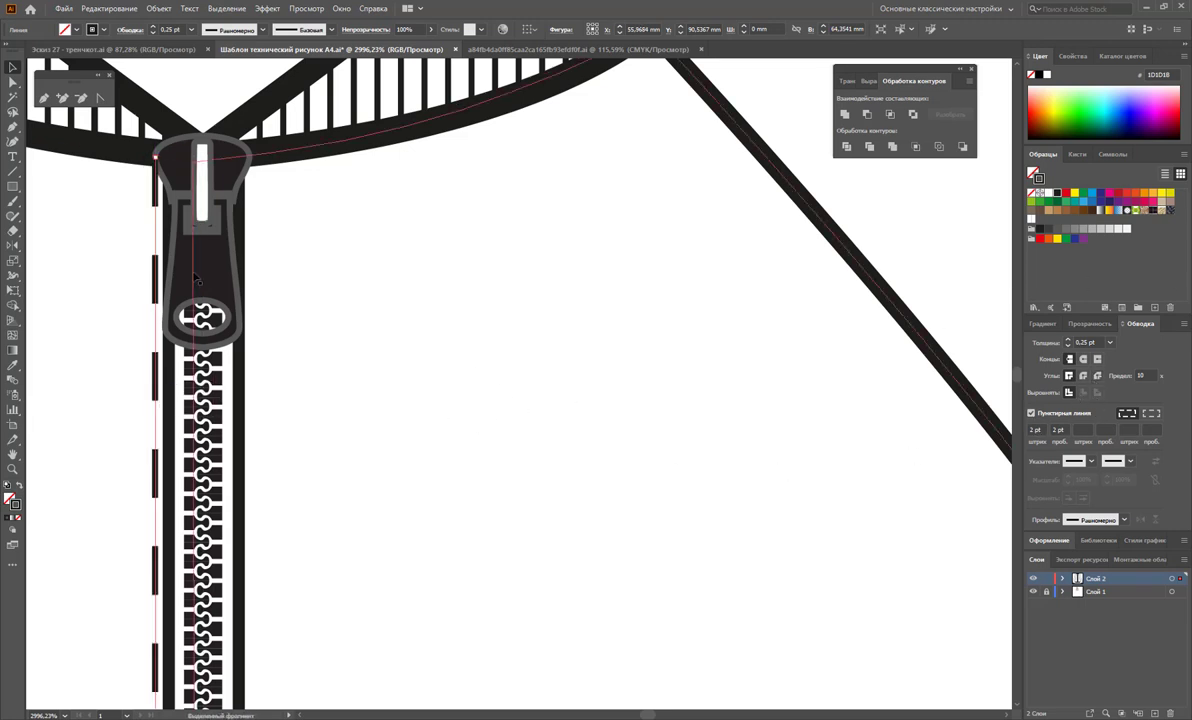
drag(156, 298, 257, 301)
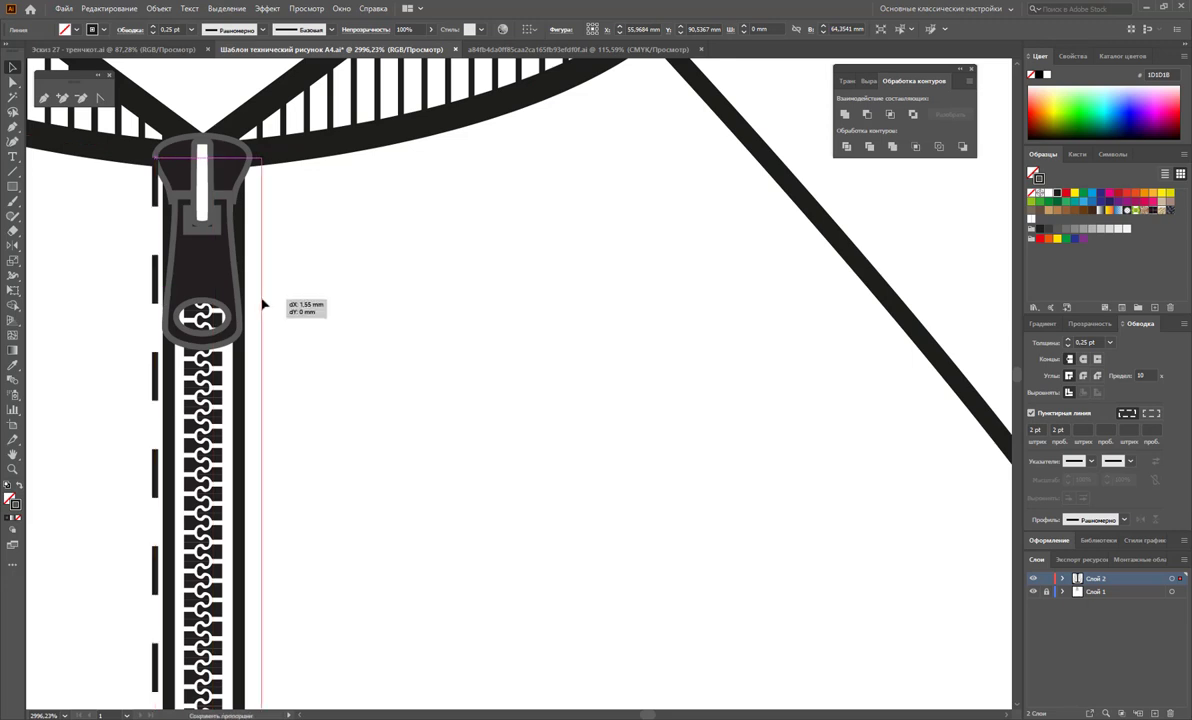
shift+click(157, 205)
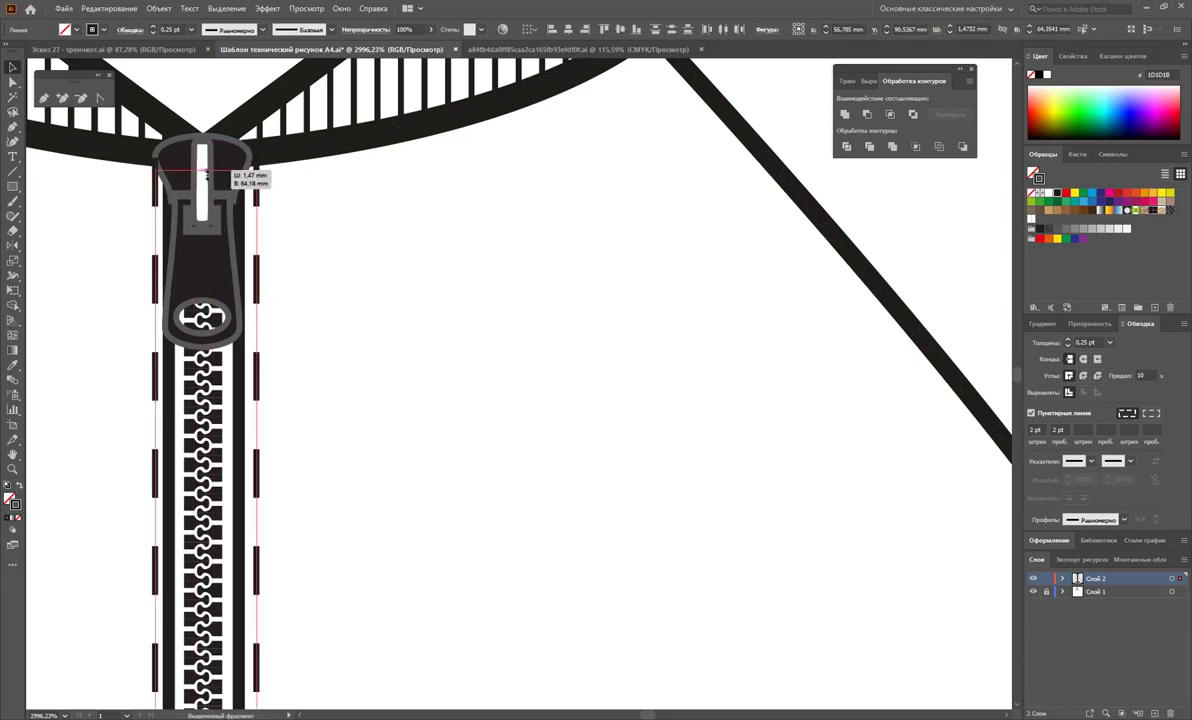
shift+click(204, 203)
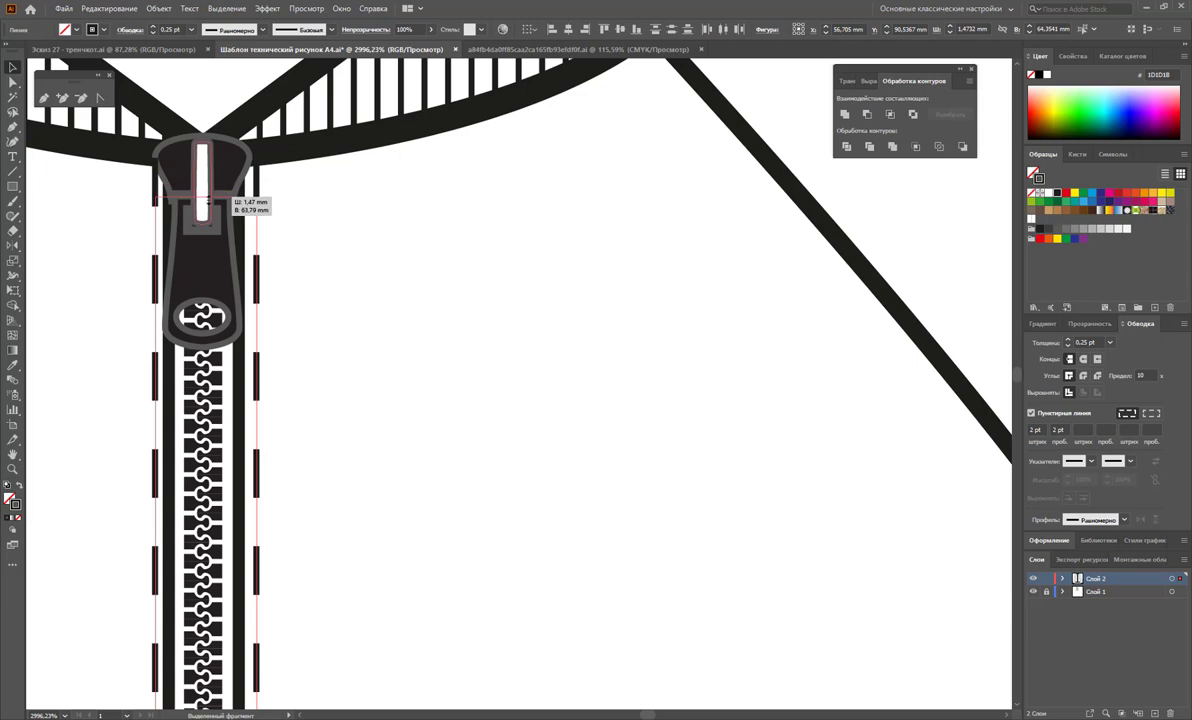
alt+click(408, 276)
- Draw a curved stitch path from the right dashed line's top along the collar seam
click(13, 127)
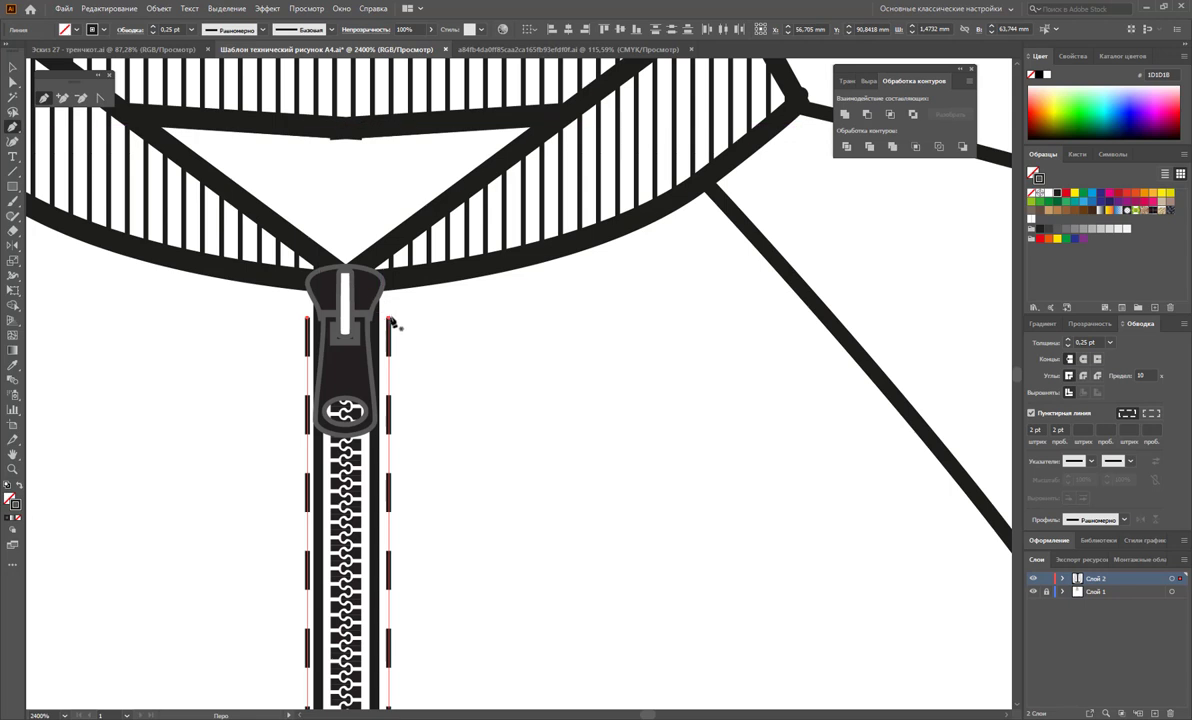
click(388, 318)
scroll(600, 350, up, 2)
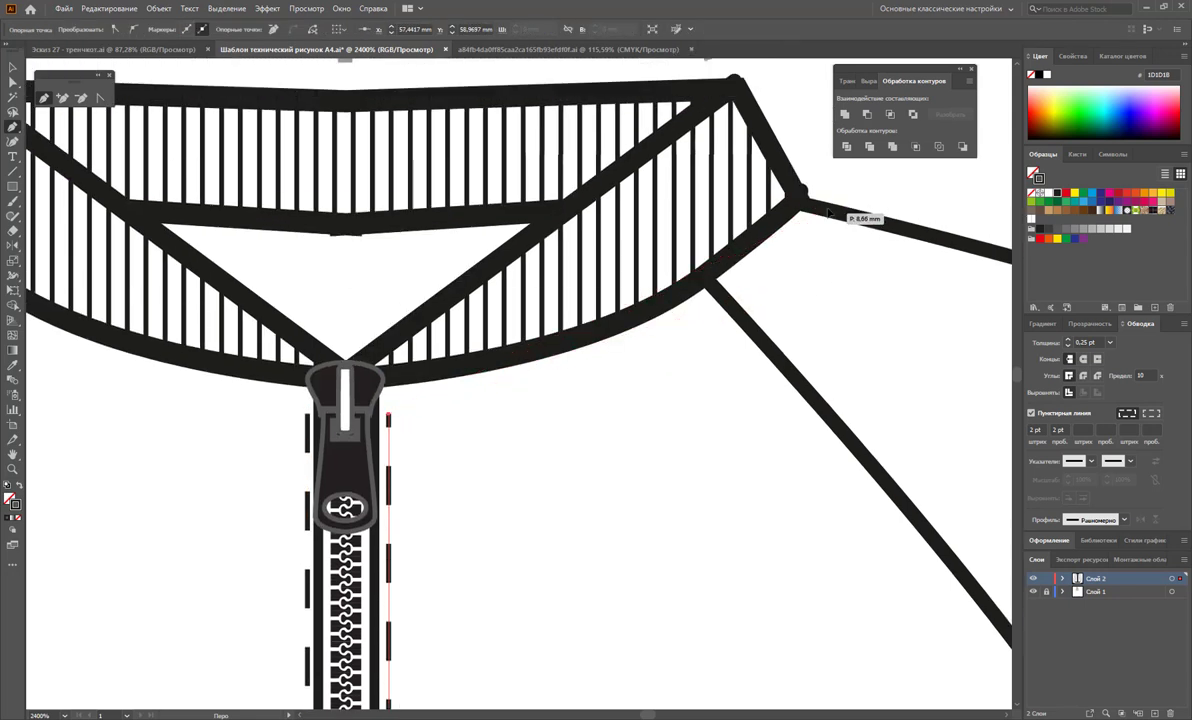
drag(821, 213, 821, 106)
ctrl+click(808, 106)
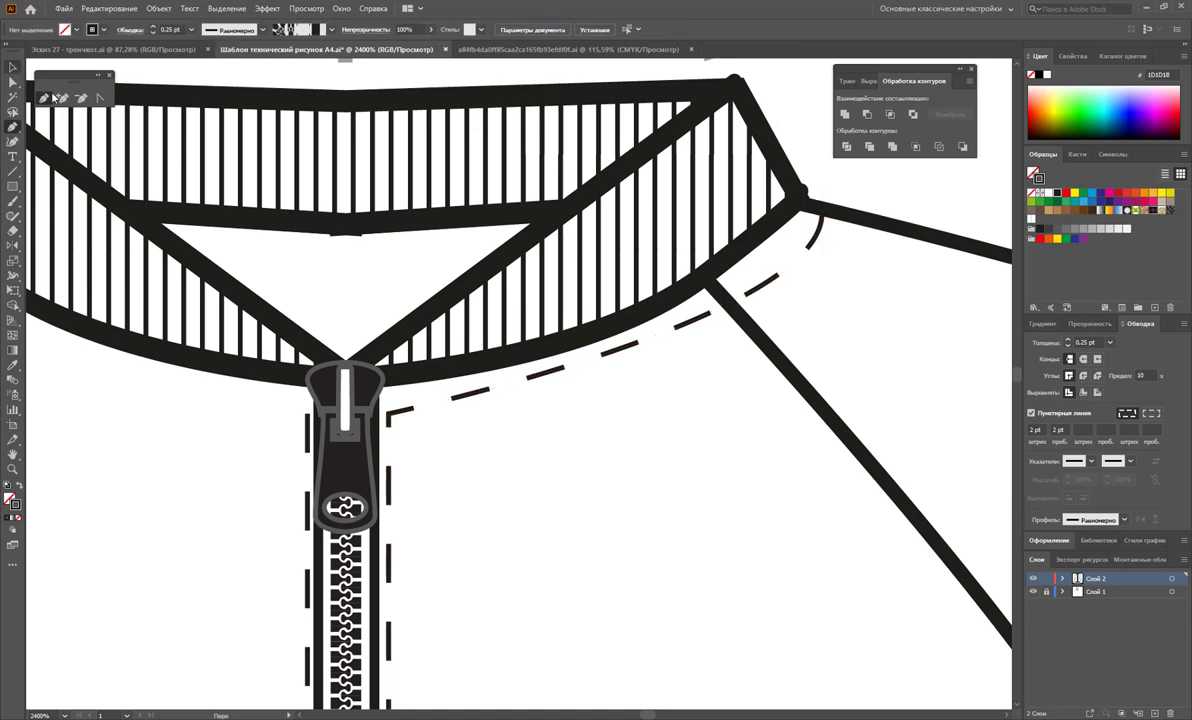
click(100, 97)
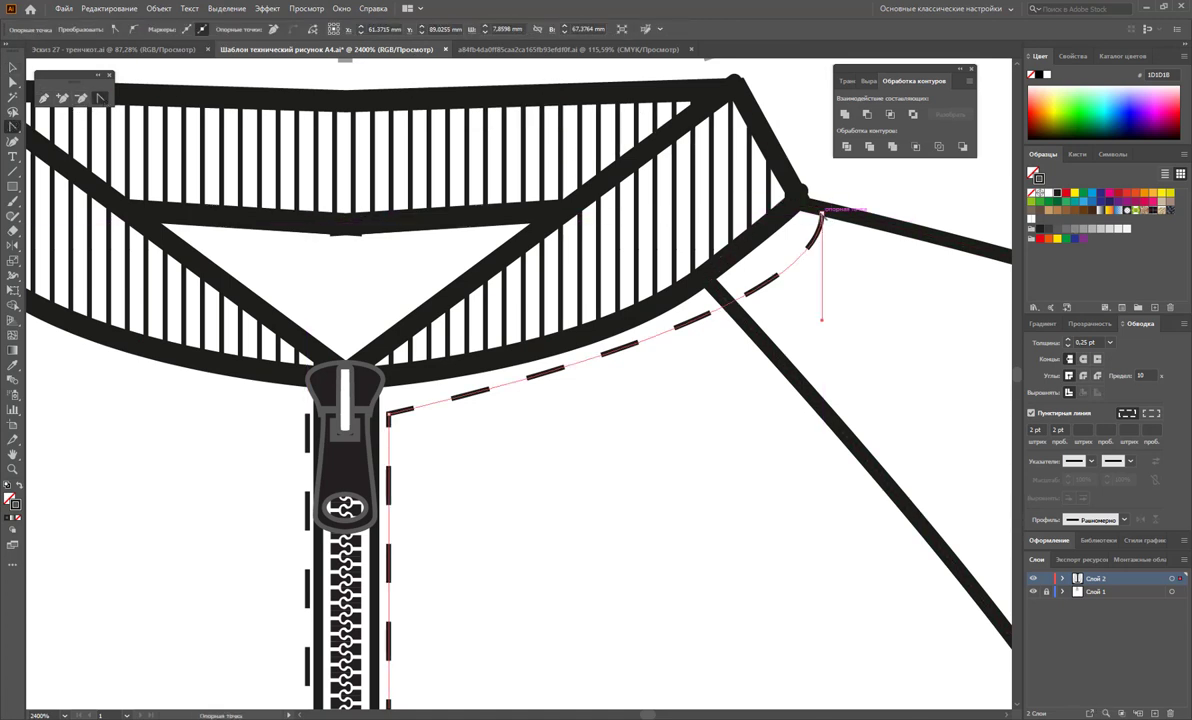
drag(822, 215, 748, 270)
drag(702, 337, 820, 280)
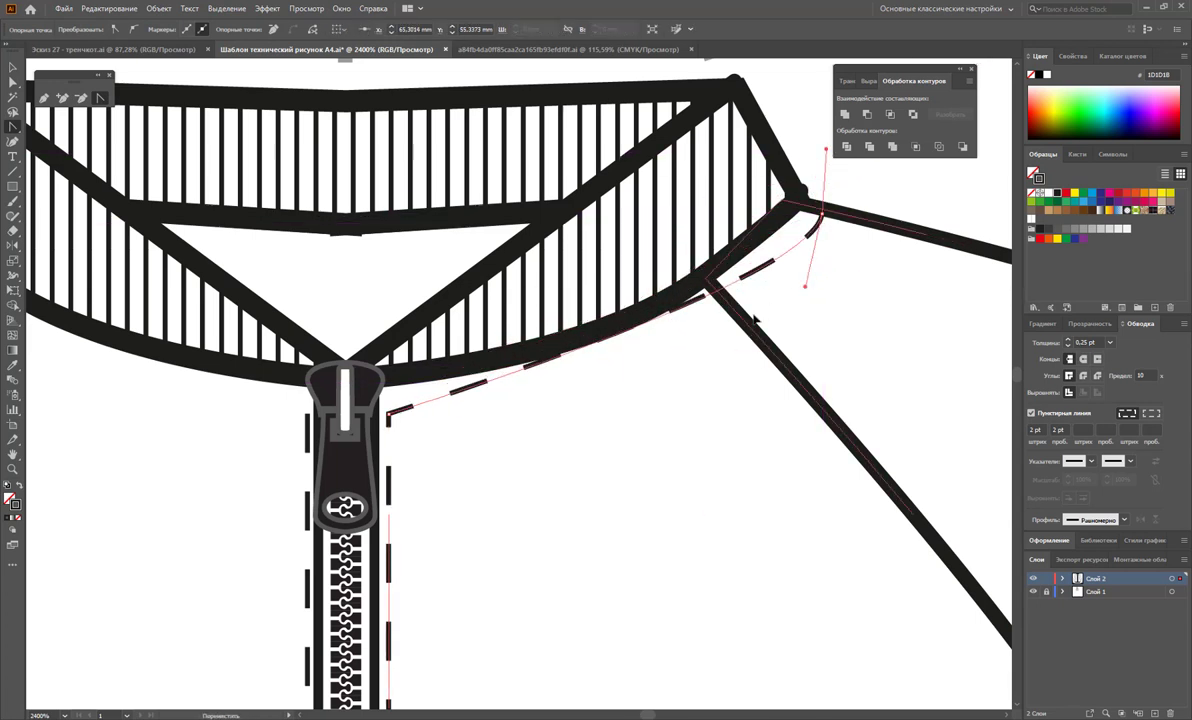
drag(820, 280, 673, 389)
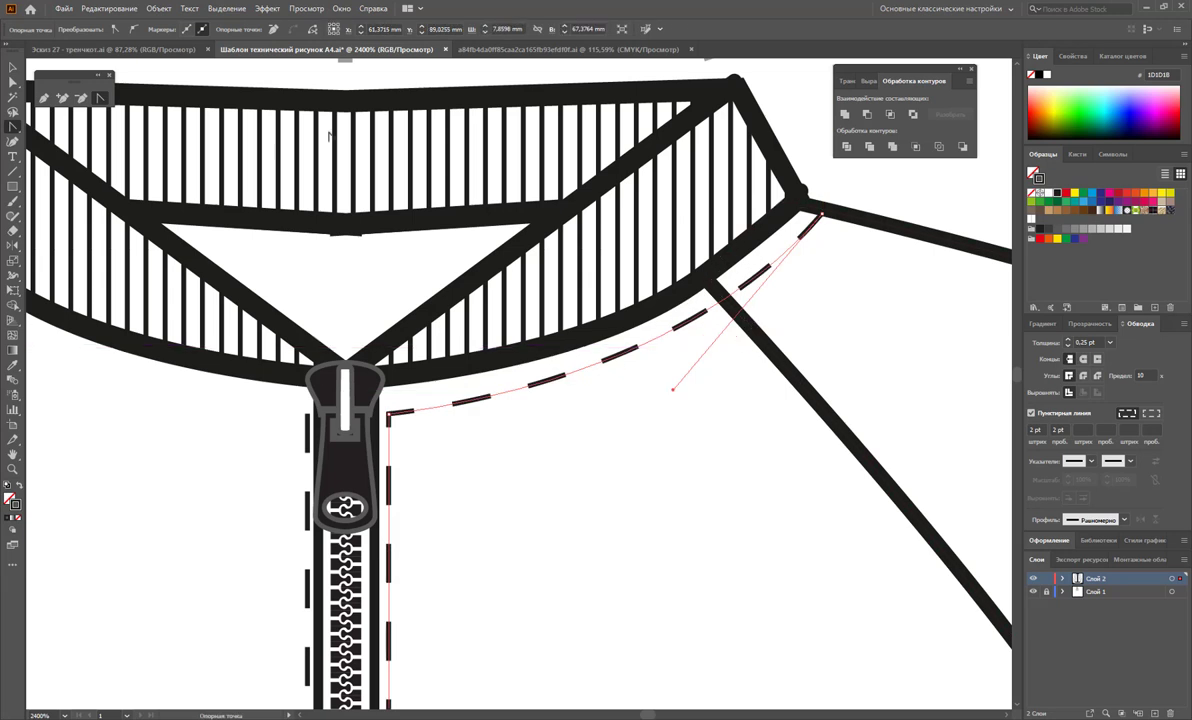
- Move the stitch line's anchors so its end sits in the raglan seam corner
key(a)
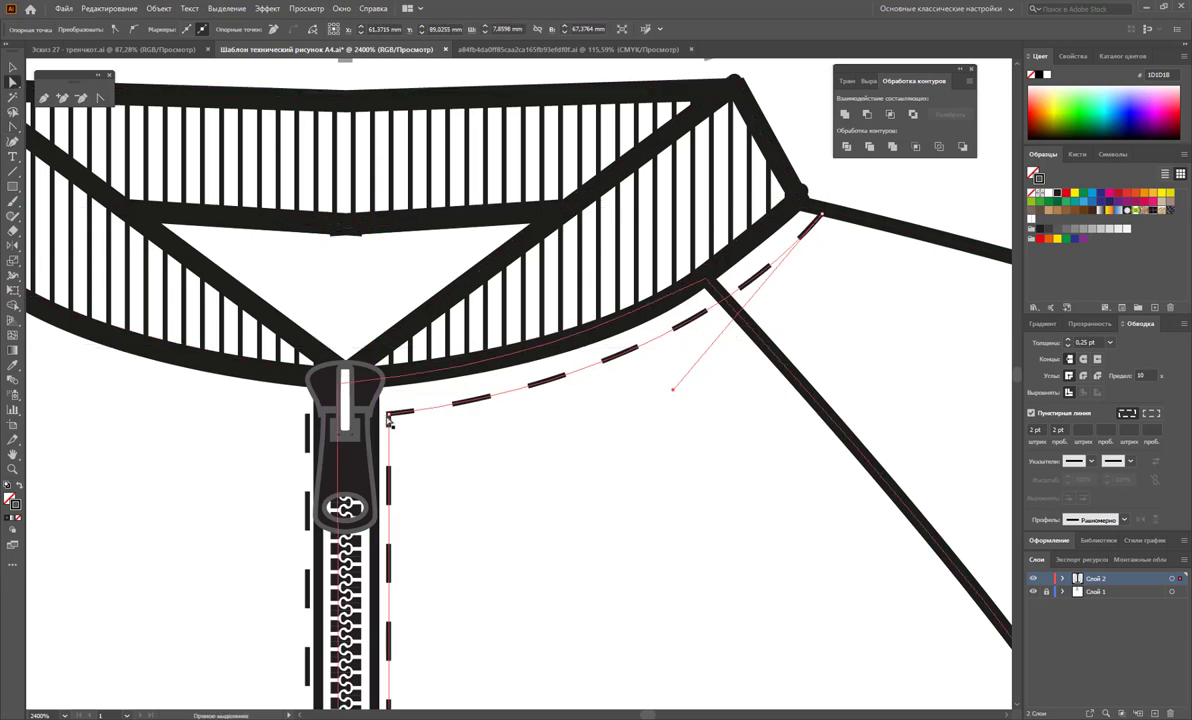
drag(388, 412, 389, 404)
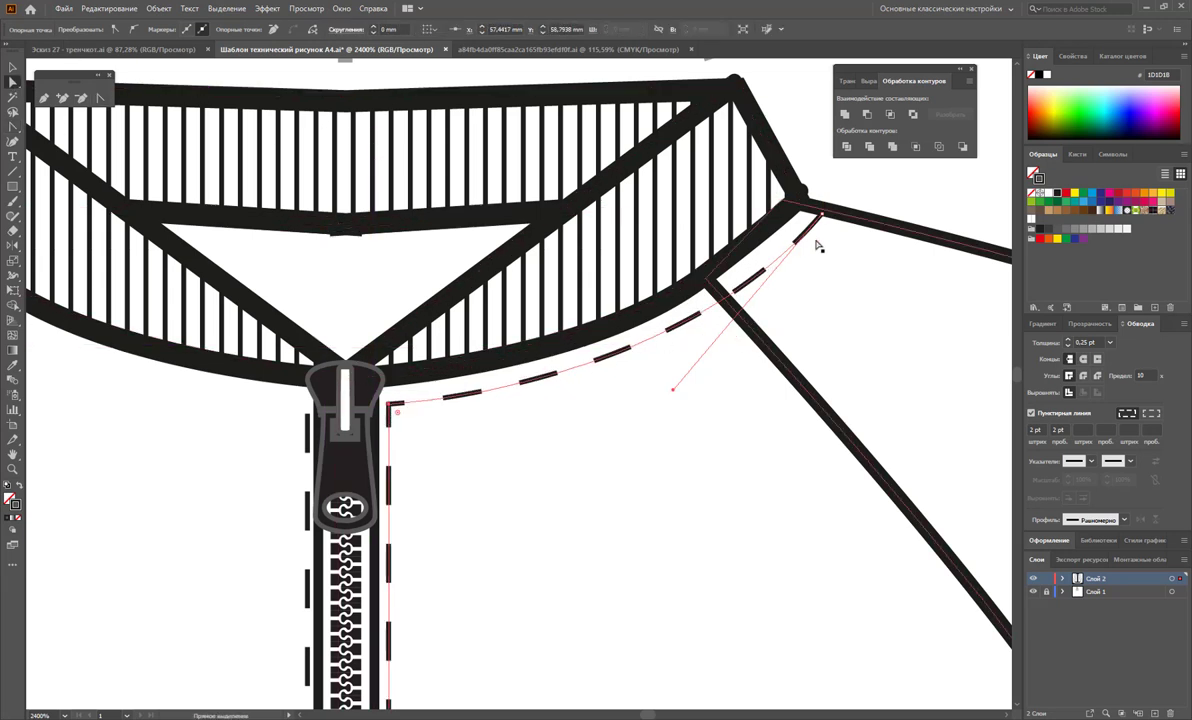
click(821, 212)
drag(821, 214, 815, 212)
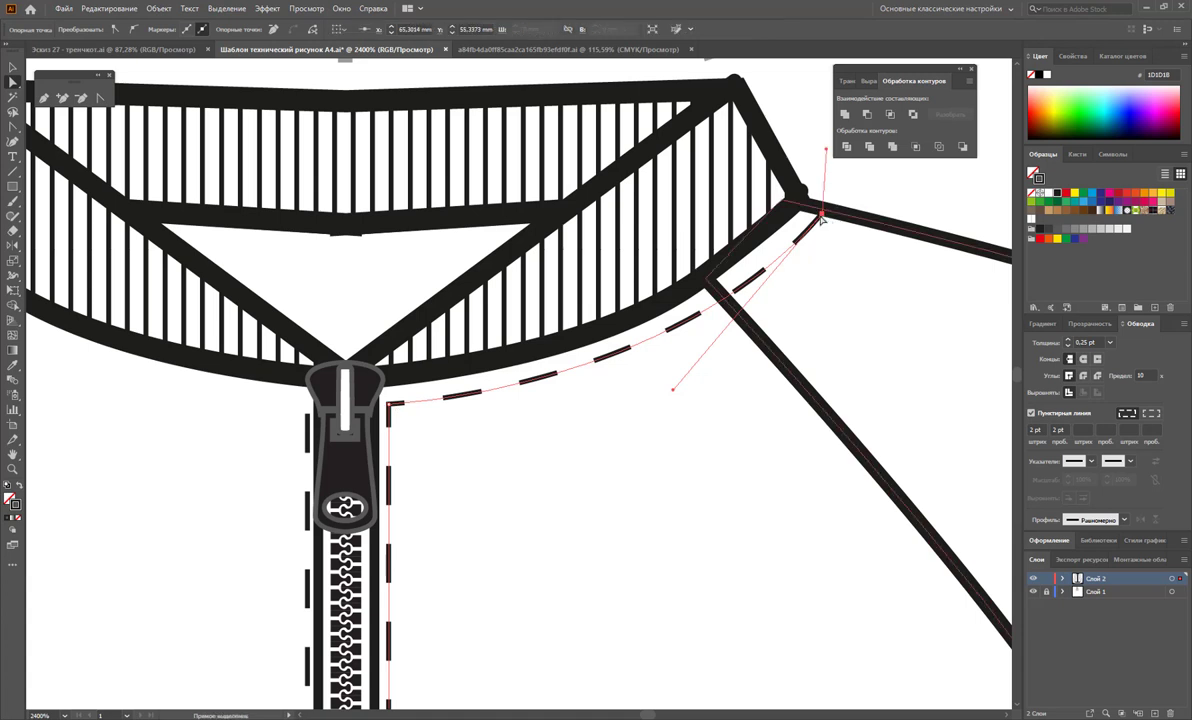
click(112, 442)
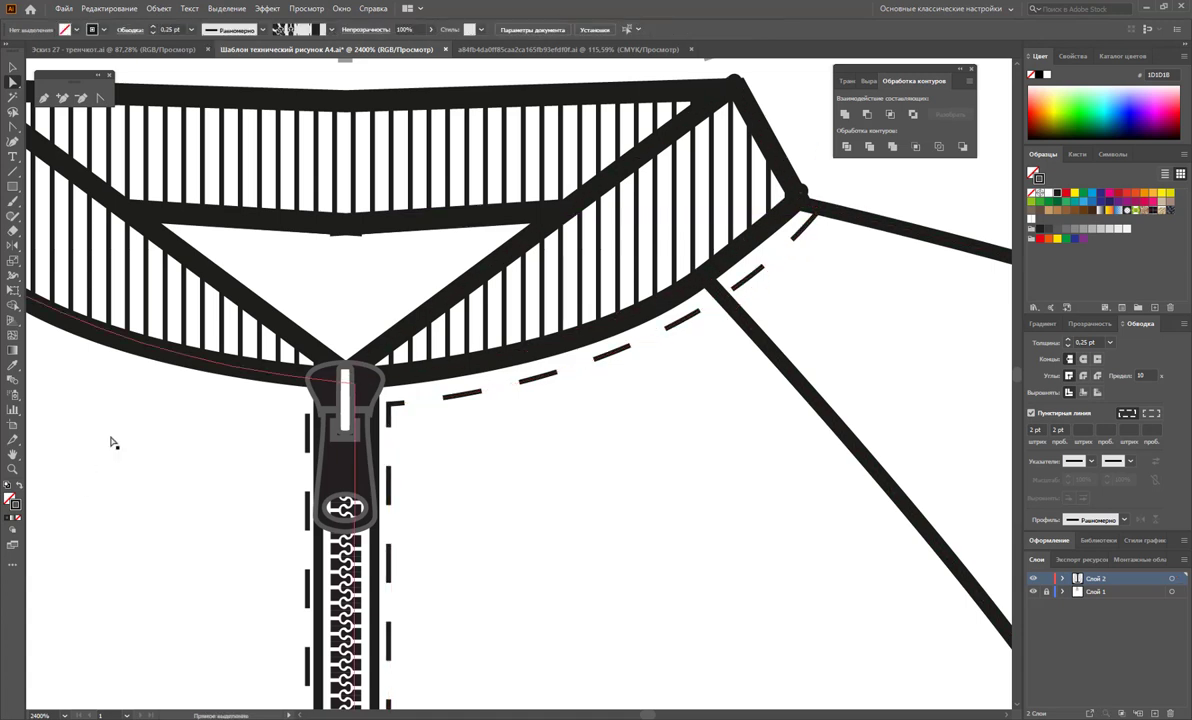
key(ctrl+minus)
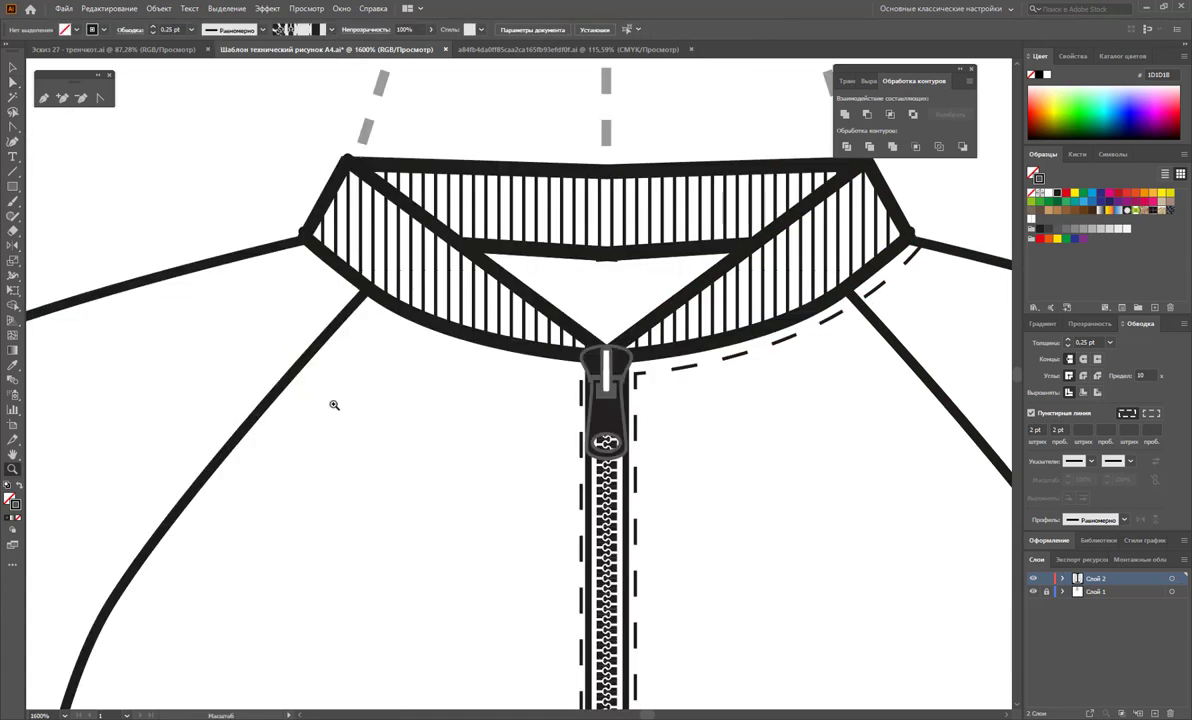
- Draw a curved pen path from the zipper top along the left collar seam, then zoom out
scroll(333, 404, up, 1)
click(47, 98)
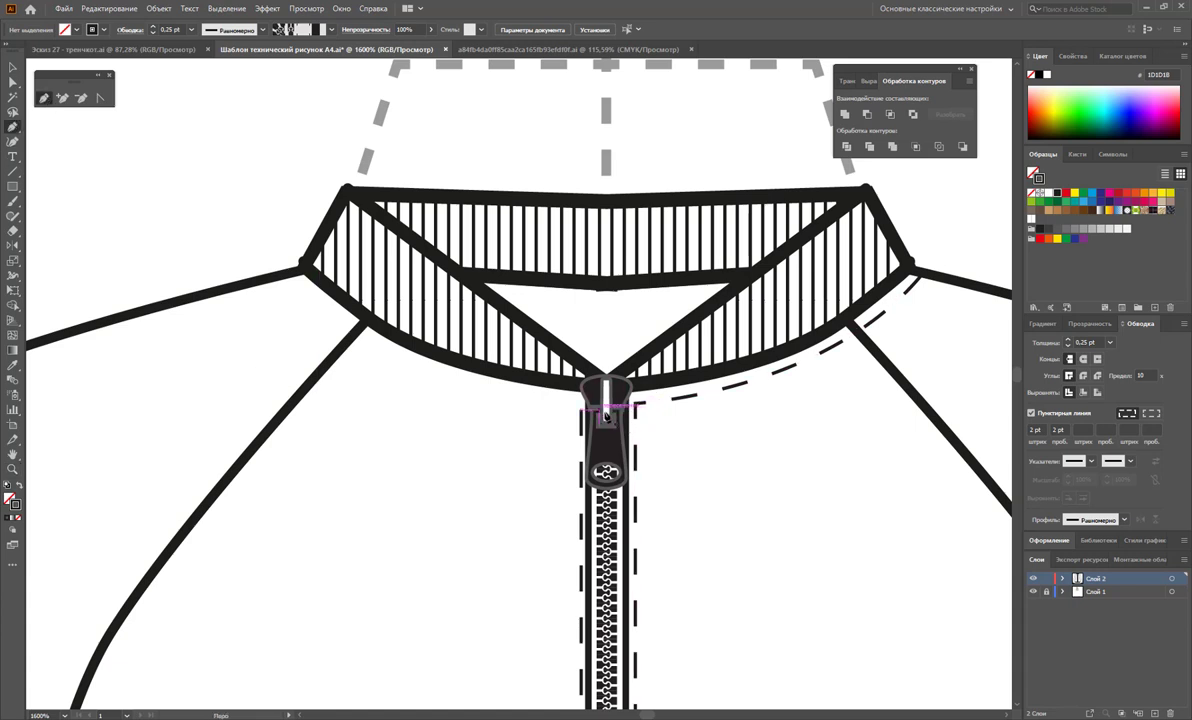
click(583, 409)
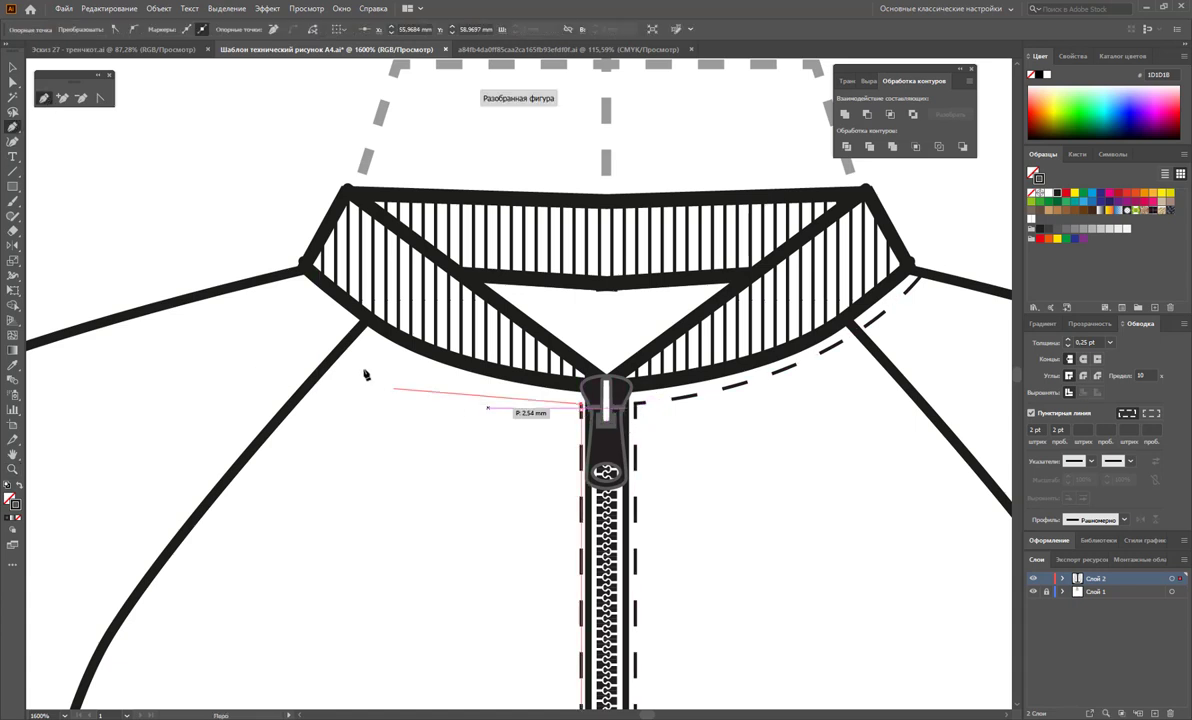
mouse_move(292, 274)
mouse_down()
mouse_move(256, 184)
mouse_move(204, 168)
mouse_move(253, 221)
mouse_up()
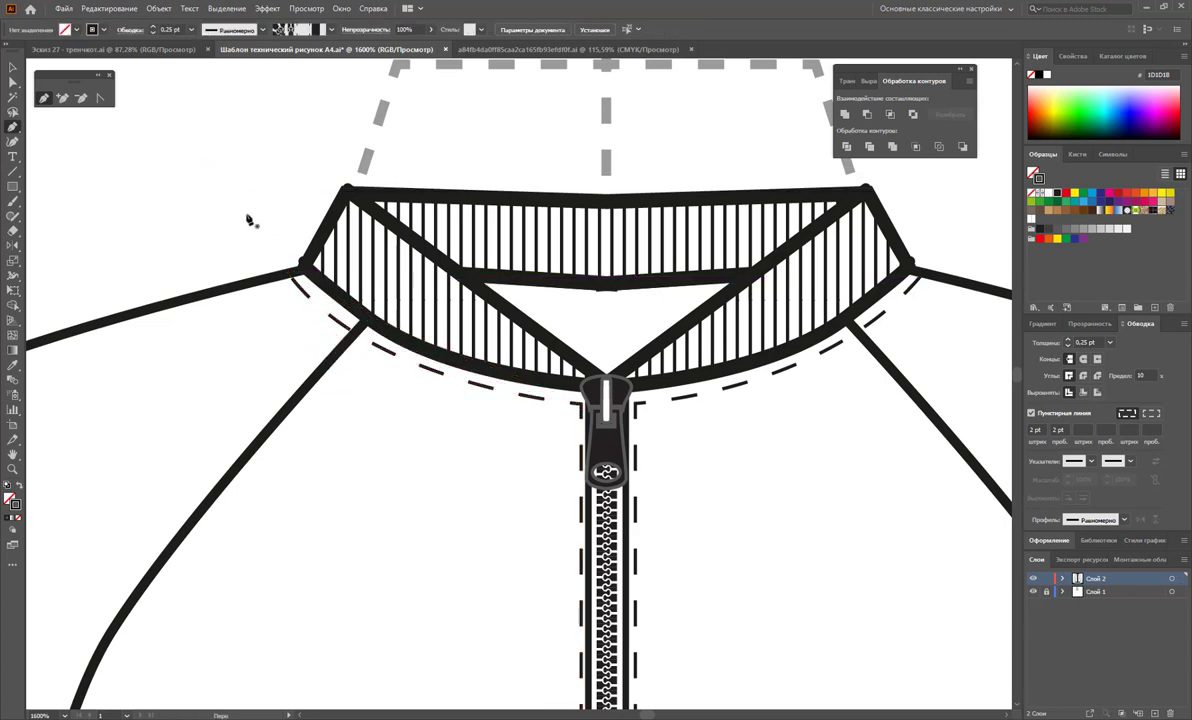
key(z)
alt+click(540, 524)
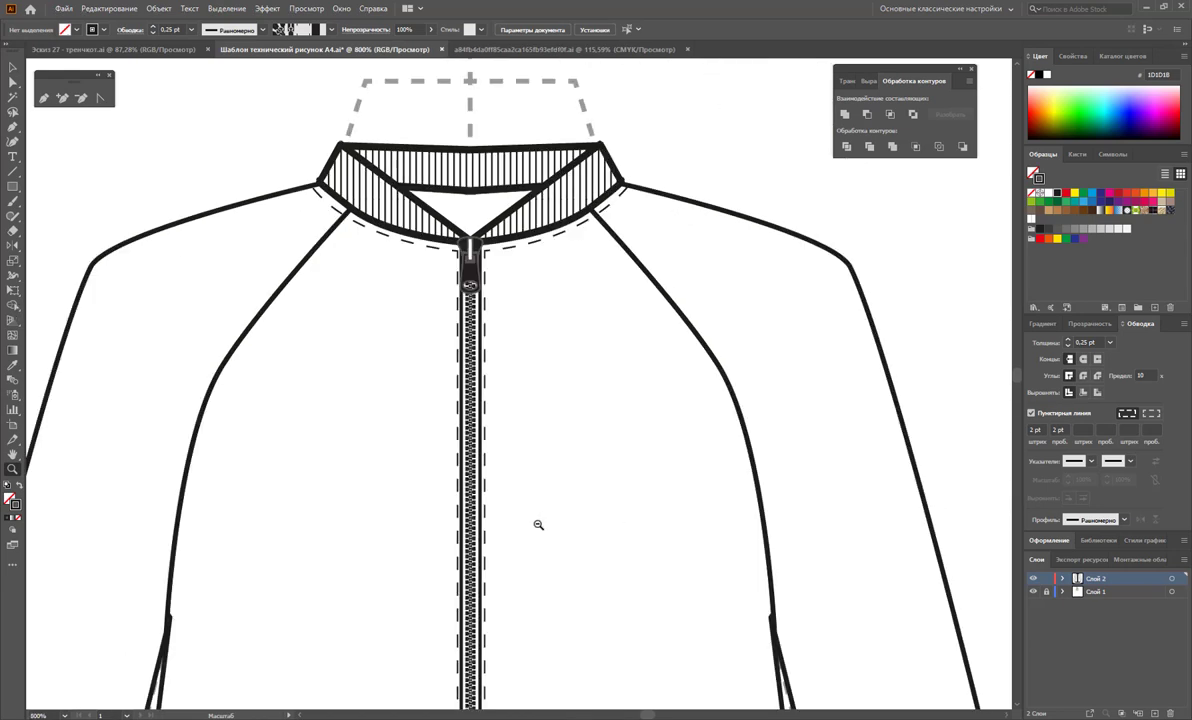
alt+click(536, 525)
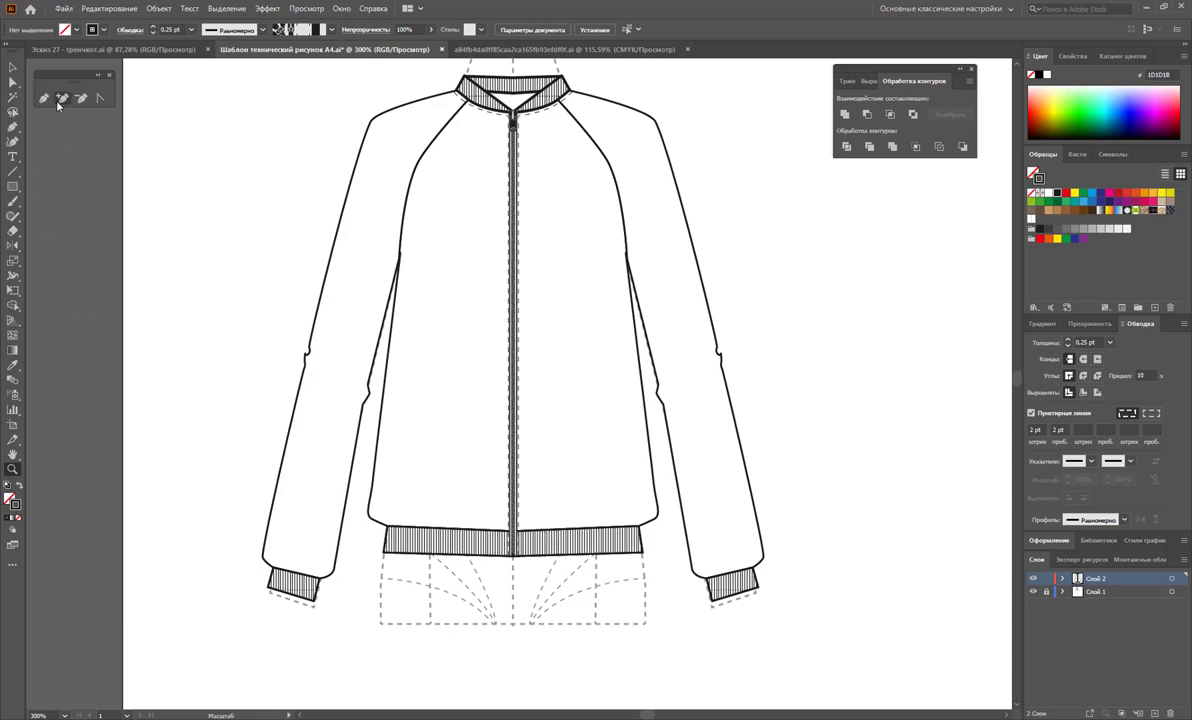
- Draw a thin, slightly tilted solid-outline pocket rectangle on the right front
click(13, 184)
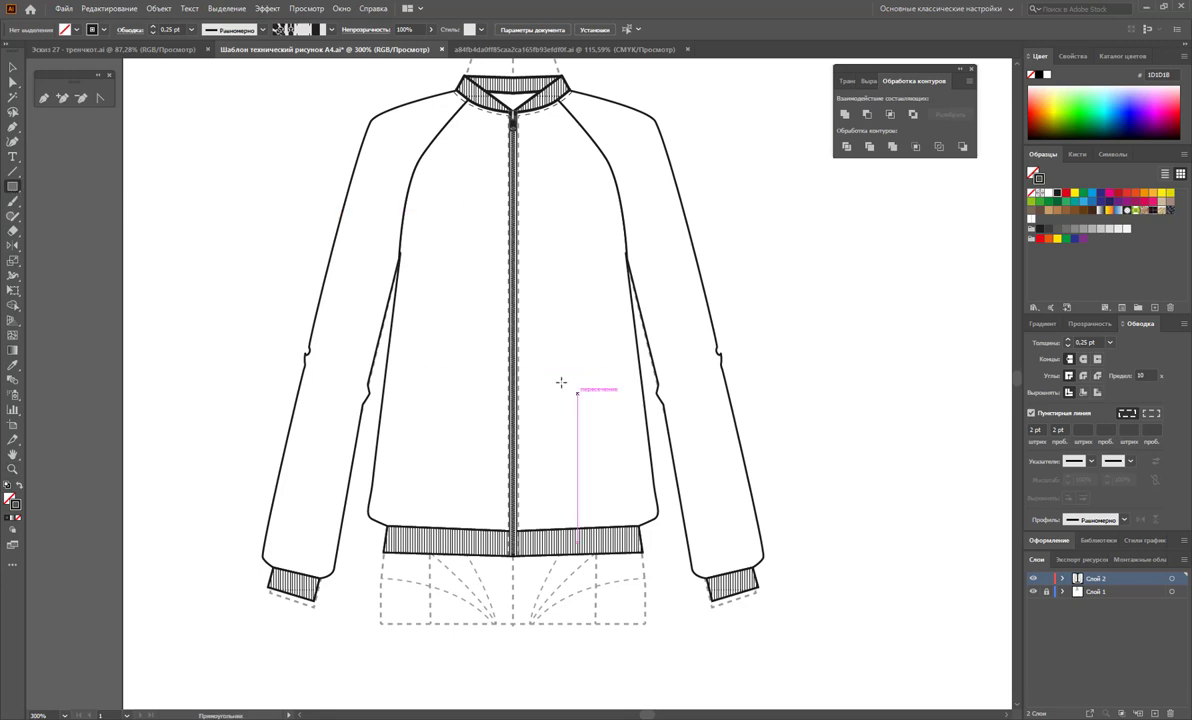
drag(619, 387, 624, 460)
click(13, 67)
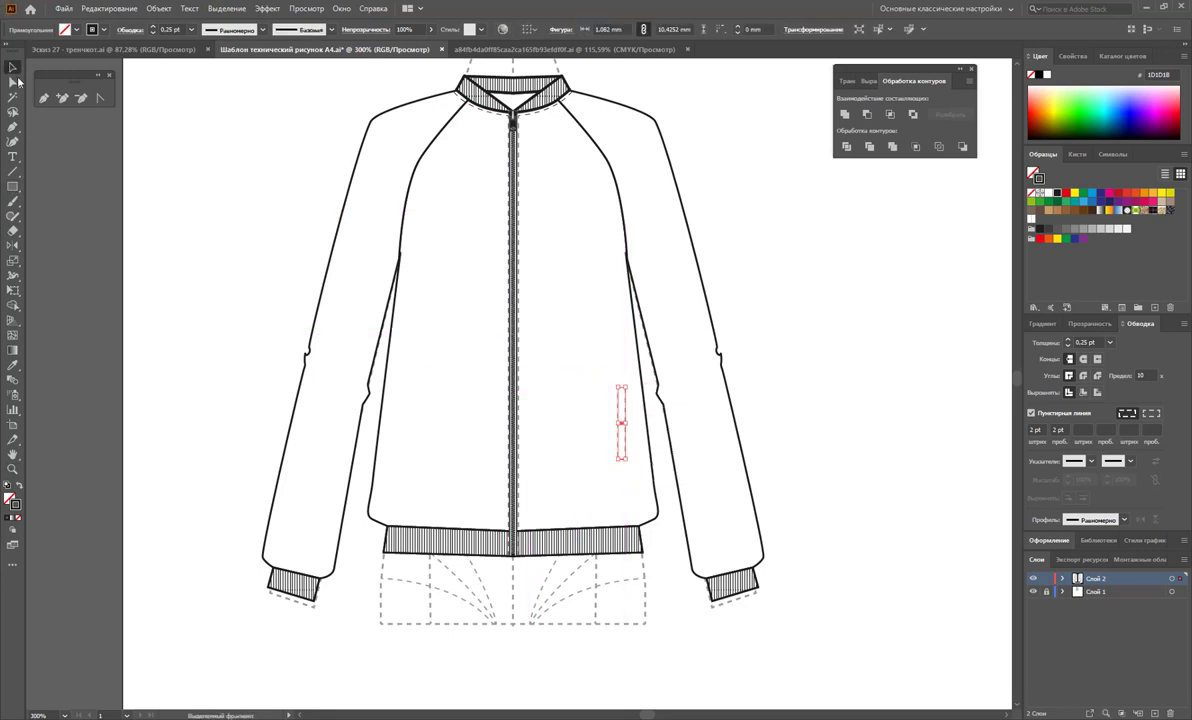
click(1031, 413)
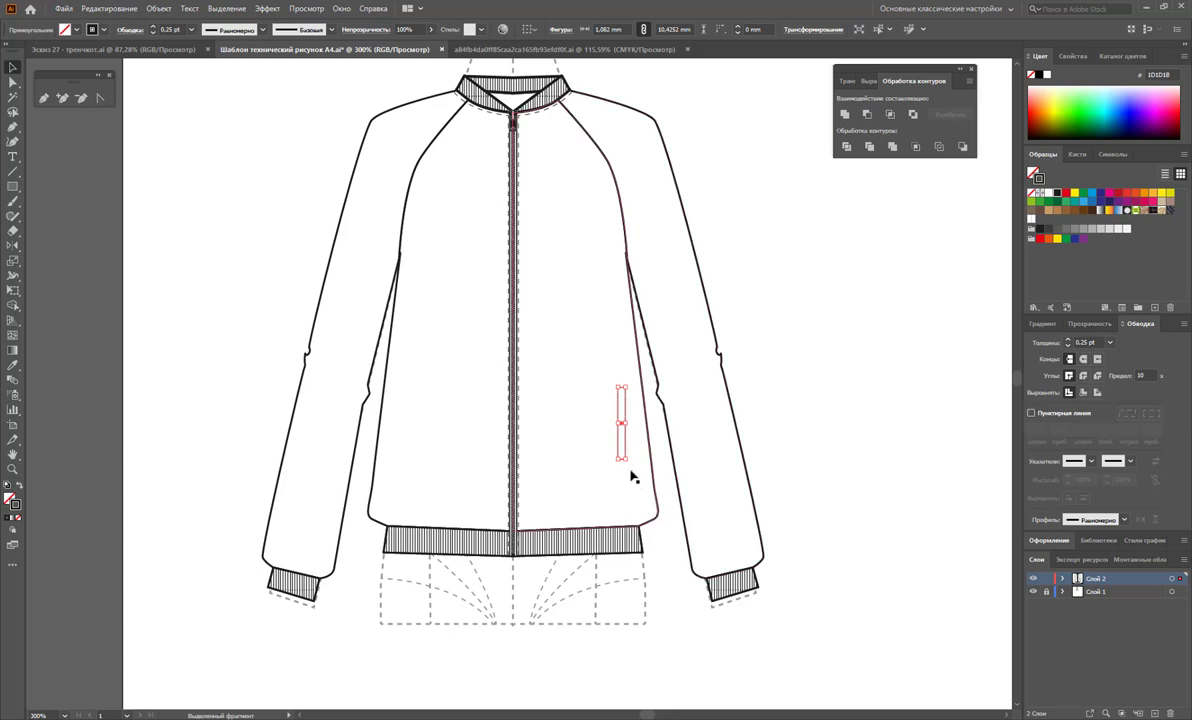
drag(627, 464, 635, 453)
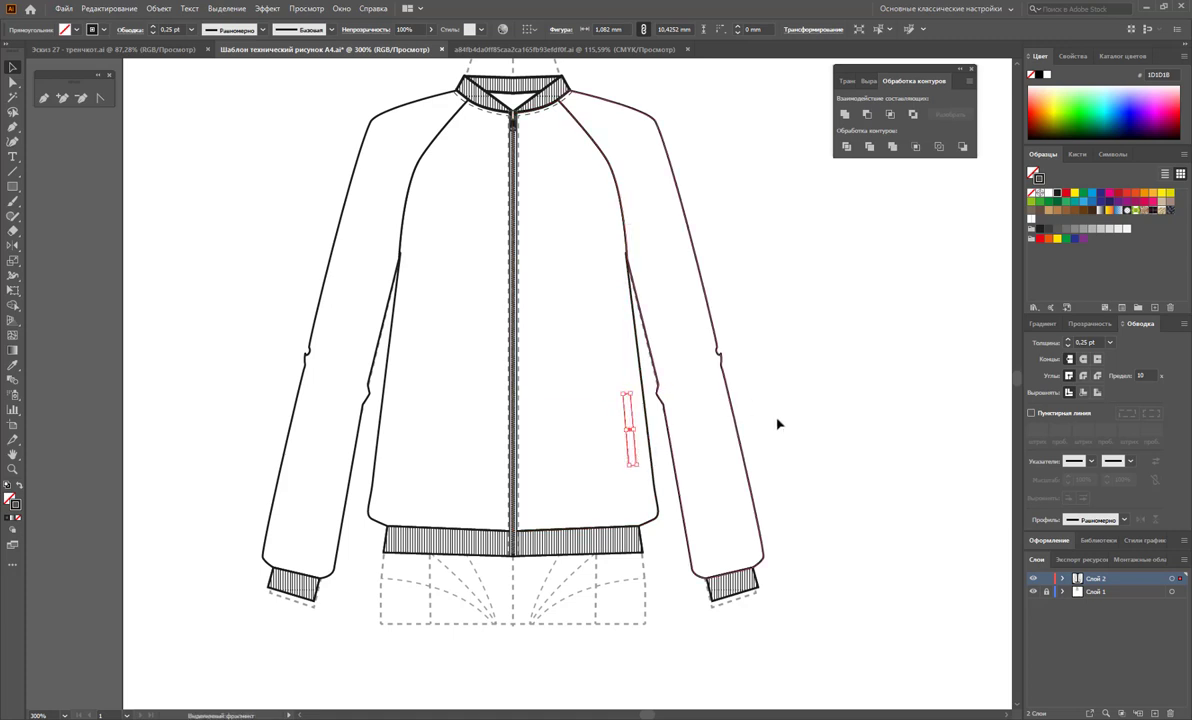
click(658, 463)
click(637, 452)
- Mirror a copy of the pocket onto the left front and give both 1 pt strokes
click(14, 246)
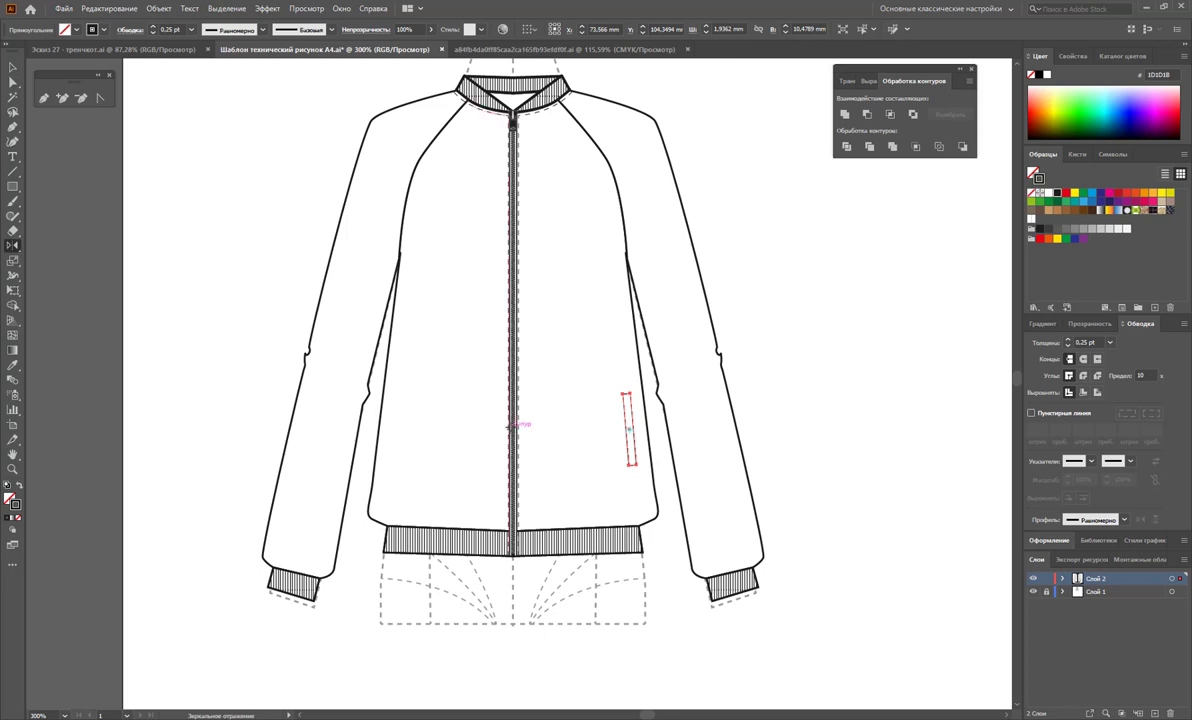
click(512, 426)
mouse_move(519, 391)
mouse_down()
mouse_move(317, 401)
mouse_move(302, 381)
mouse_up()
click(13, 67)
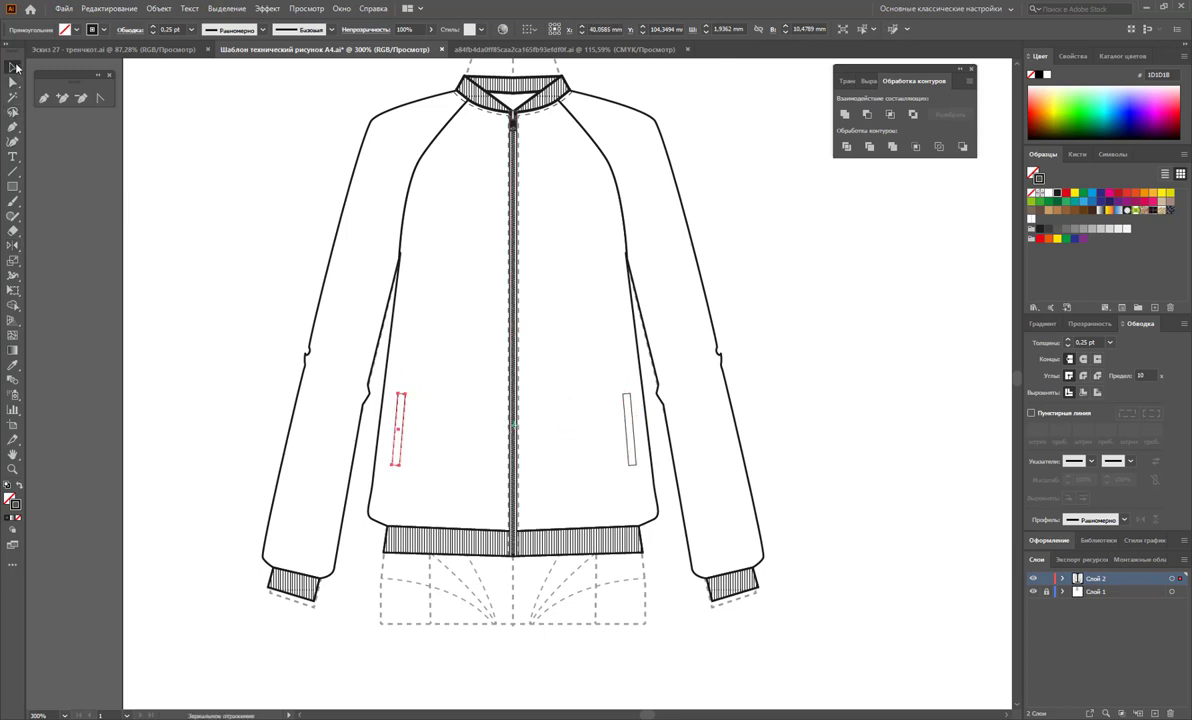
shift+click(629, 466)
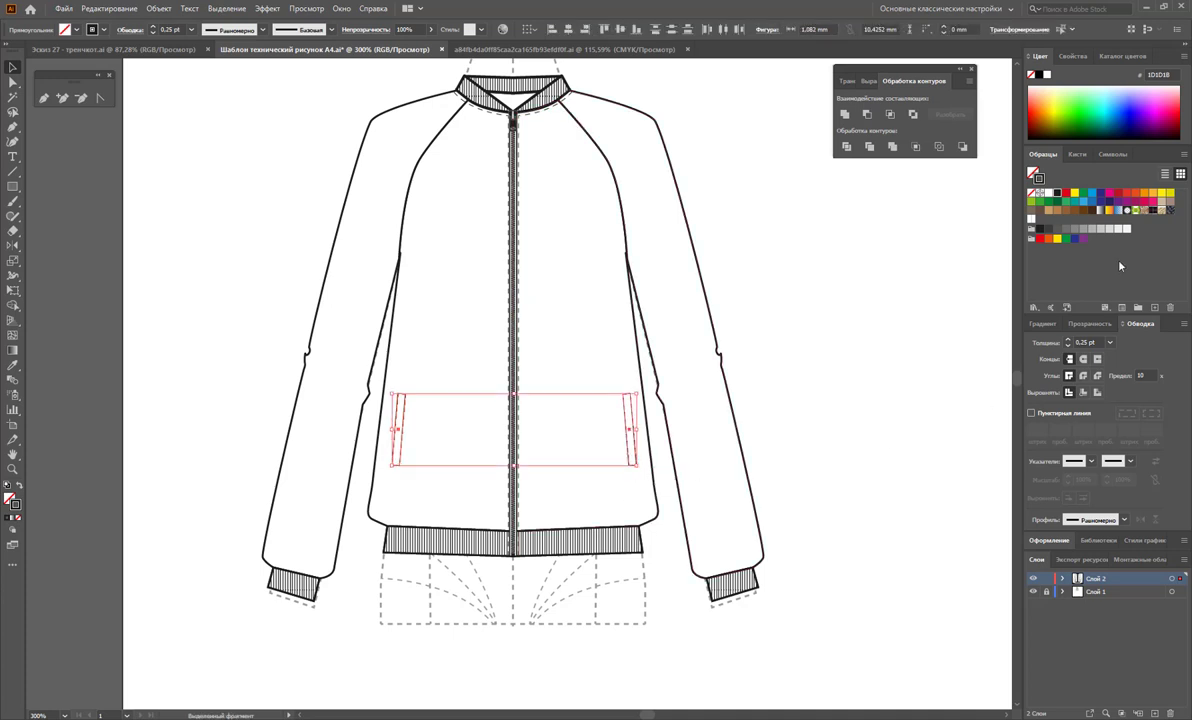
click(1110, 342)
click(1070, 375)
click(810, 396)
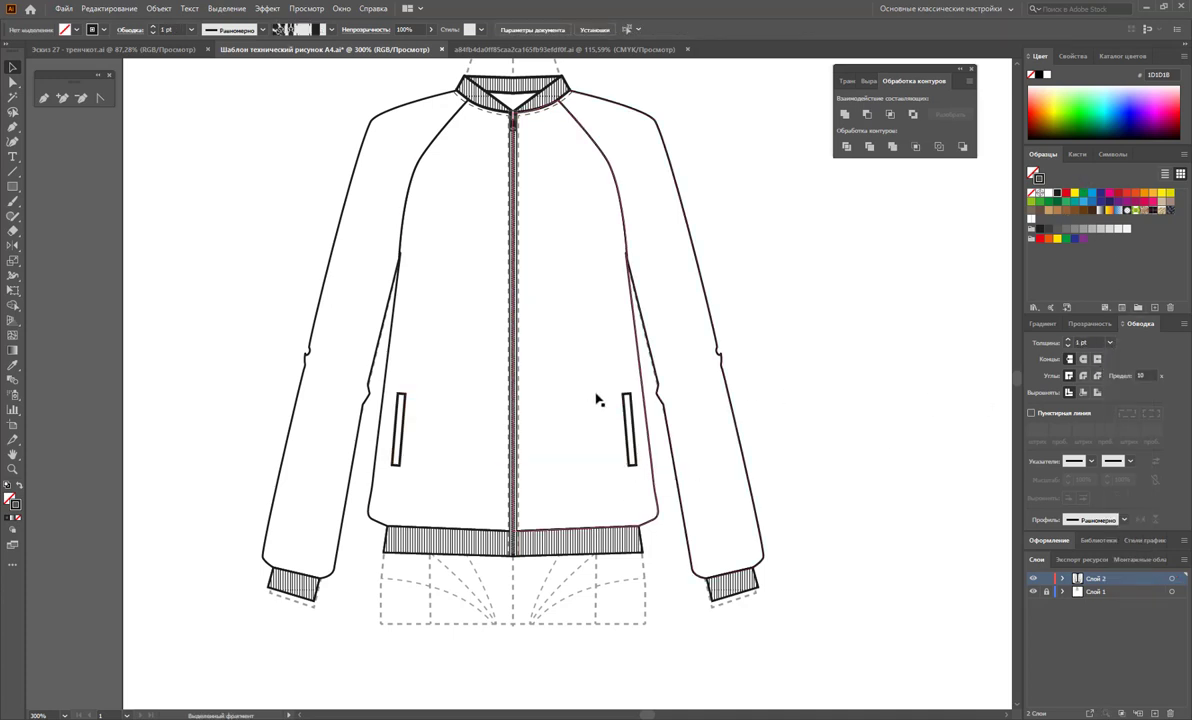
- Set the jacket's outline stroke weight to 1 pt
drag(735, 205, 604, 208)
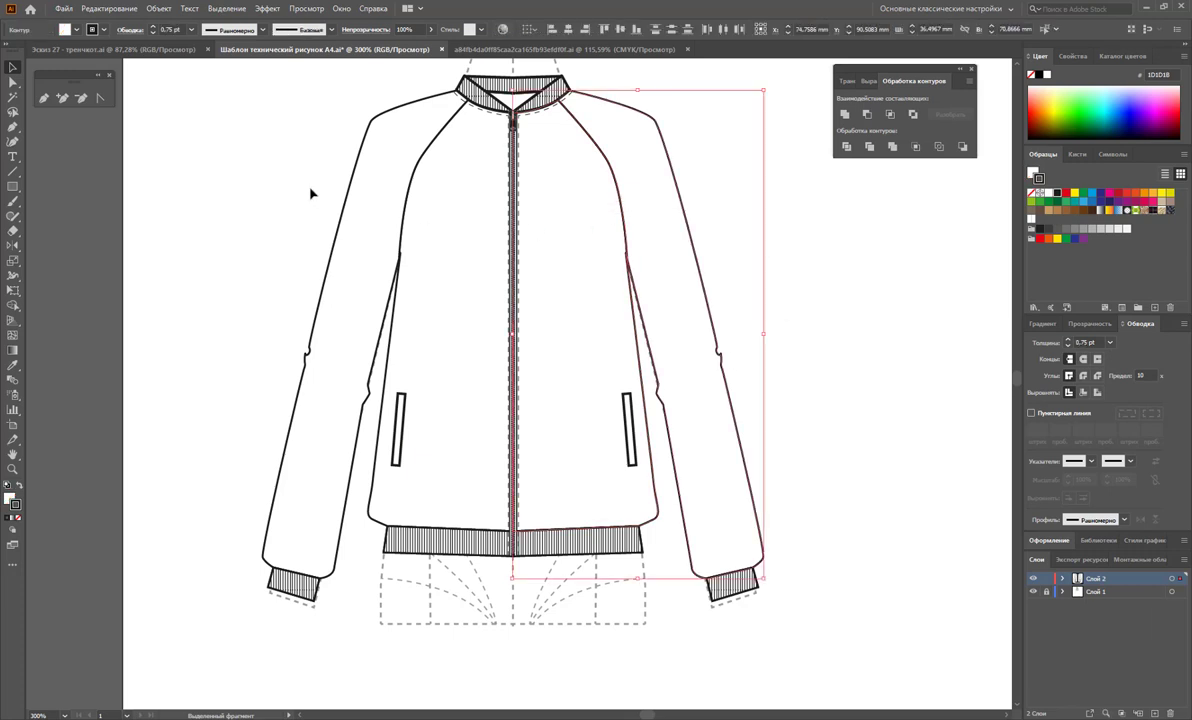
drag(300, 175, 400, 210)
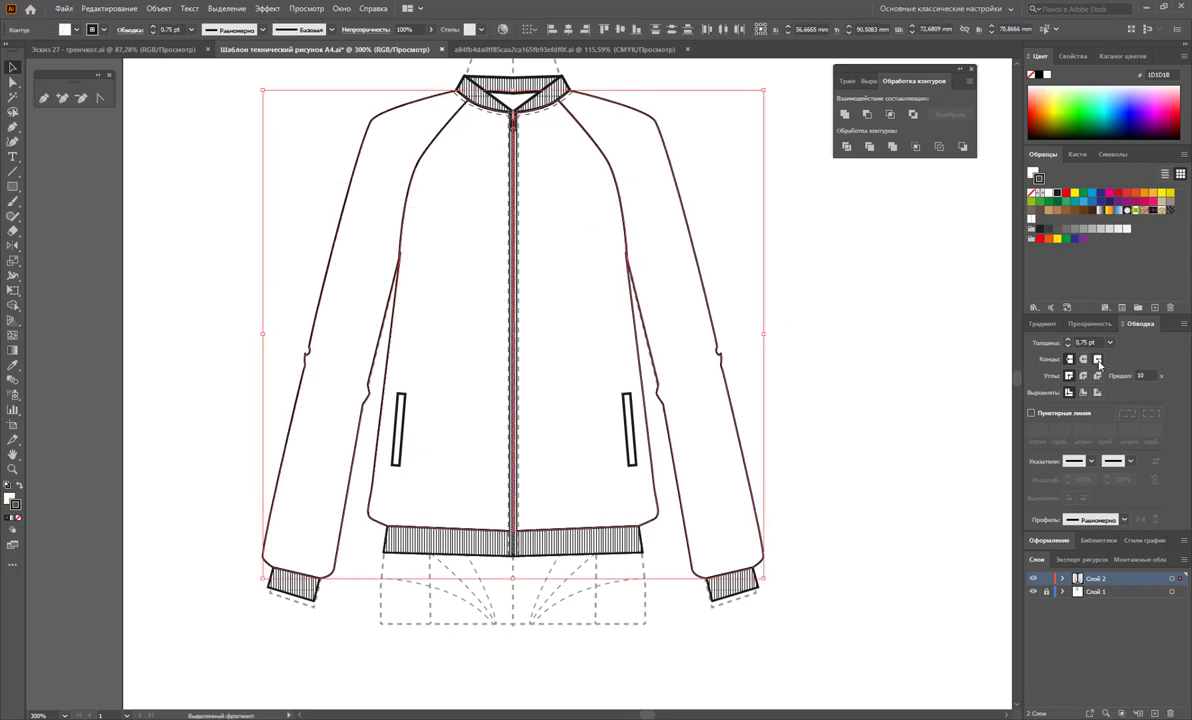
click(1109, 342)
click(1050, 375)
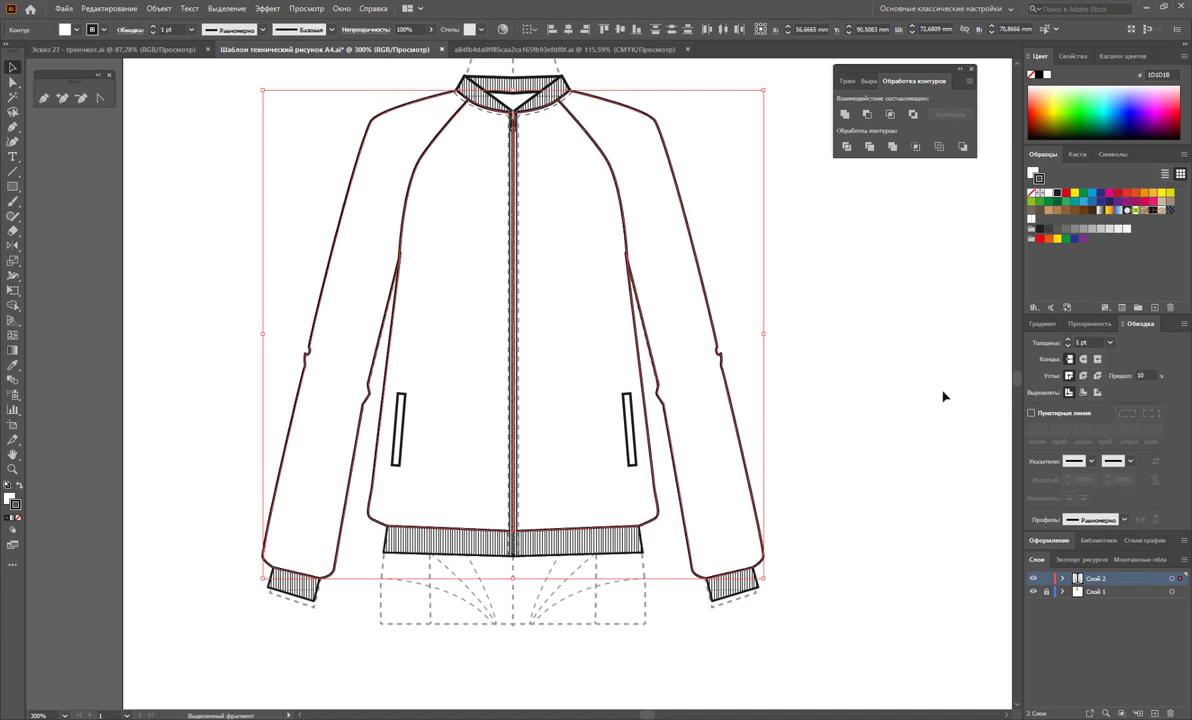
click(943, 397)
- Zoom out to the whole page and place a duplicate jacket to the right of the original
key(z)
alt+click(596, 382)
alt+click(590, 375)
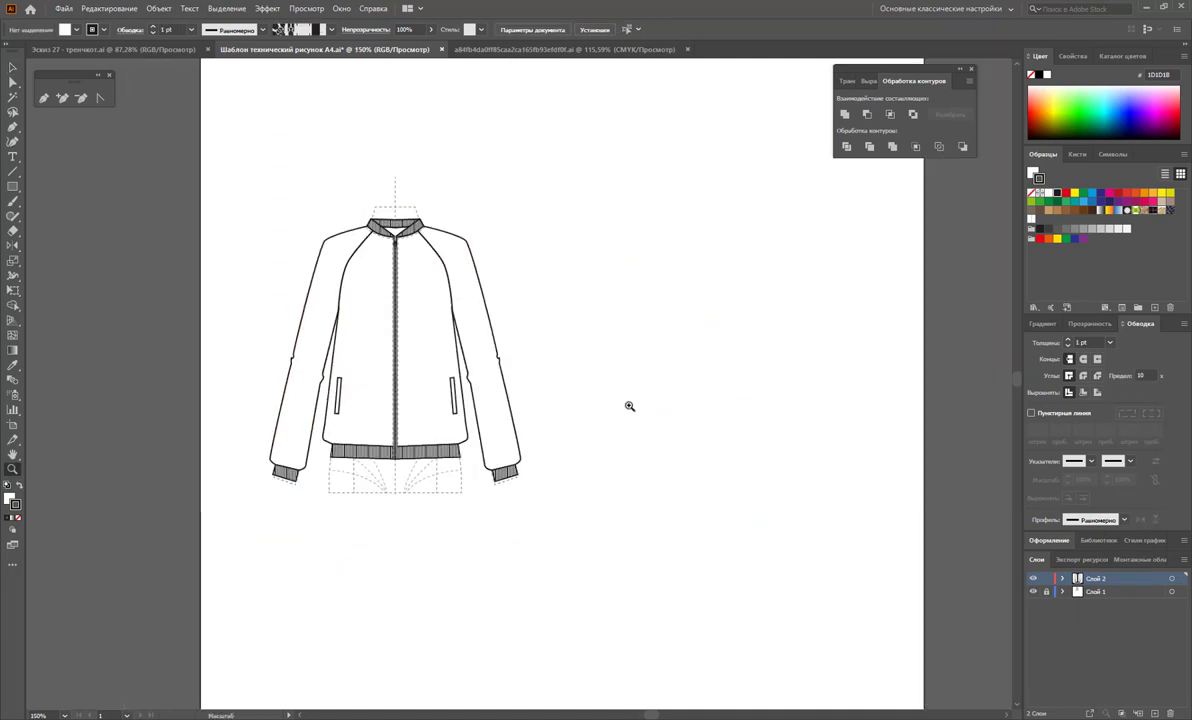
alt+click(615, 421)
scroll(585, 390, down, 3)
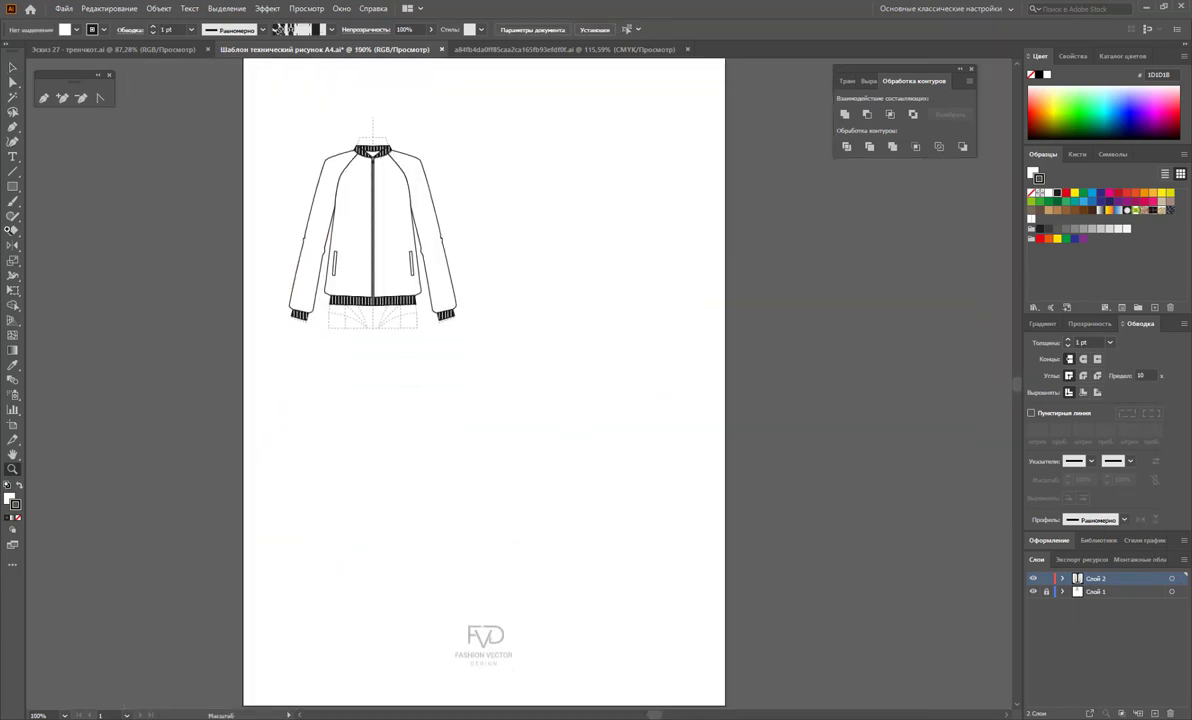
key(v)
scroll(490, 180, up, 1)
drag(487, 150, 262, 410)
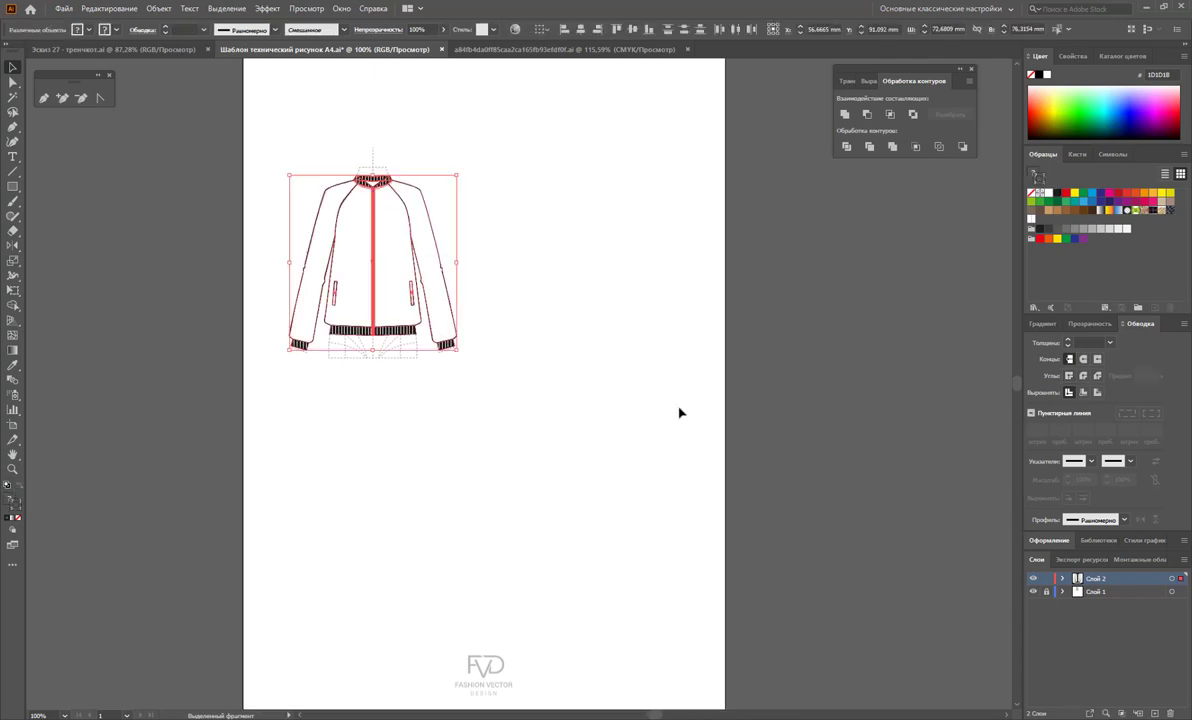
drag(386, 290, 597, 325)
click(626, 410)
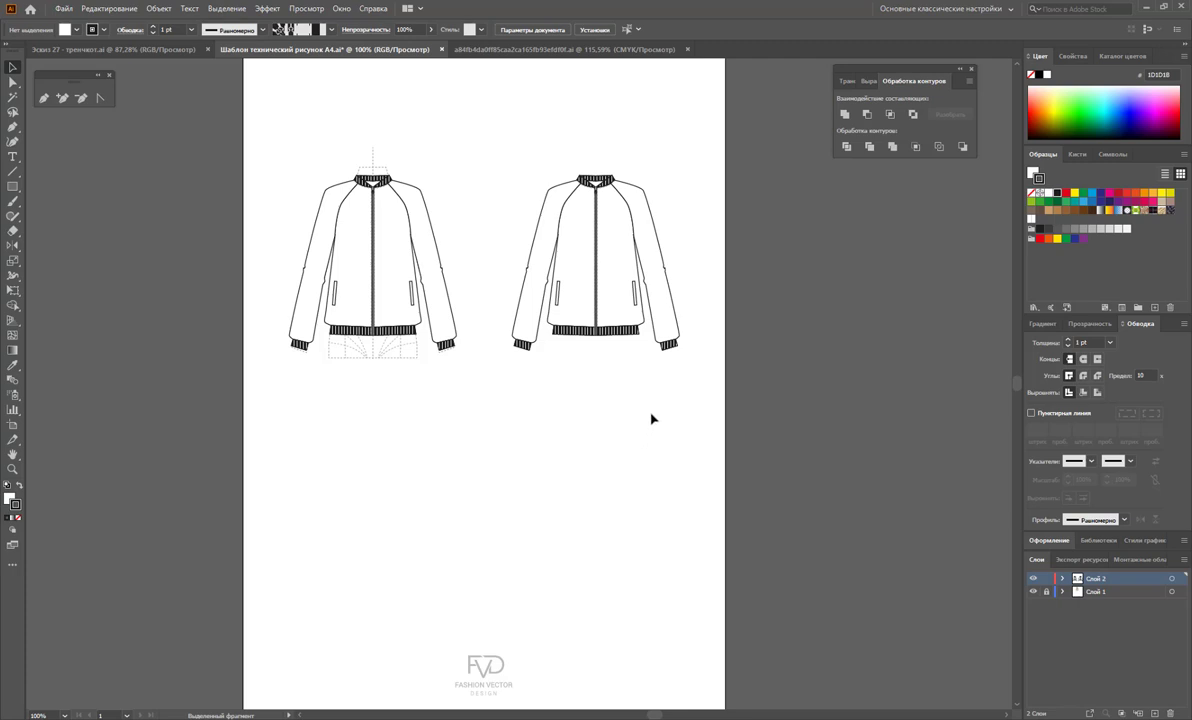
- Select the right-hand jacket and reset it to default white fill and black stroke
click(642, 251)
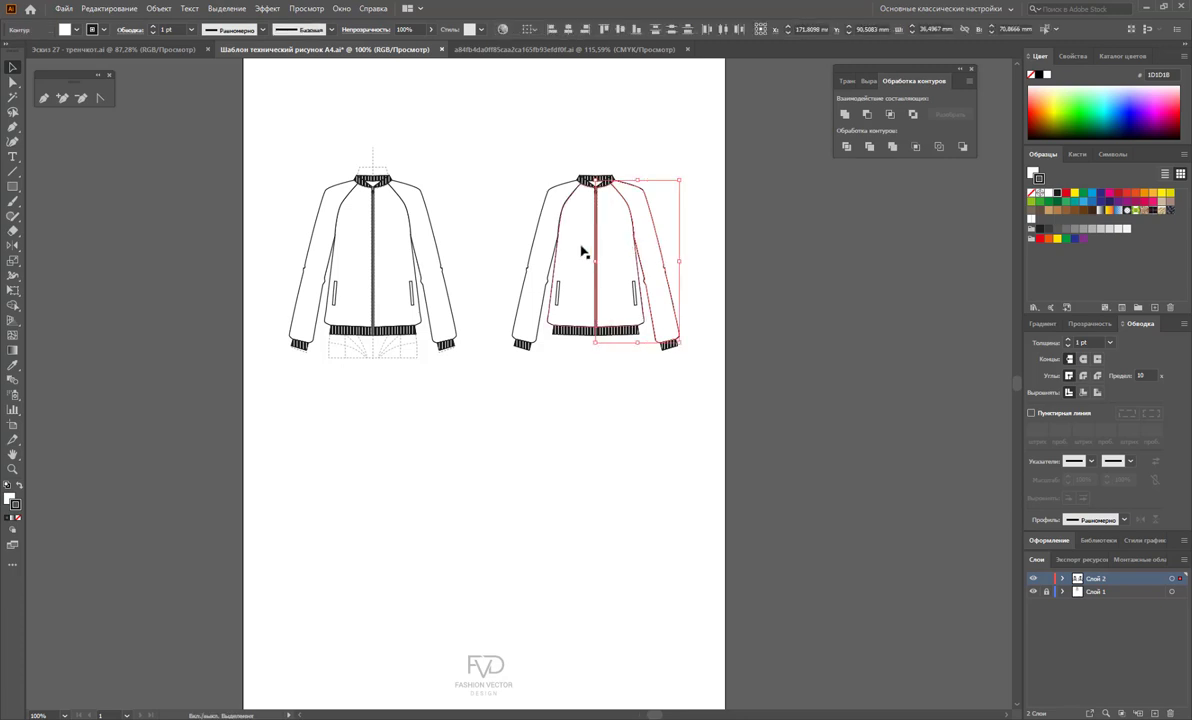
shift+click(580, 250)
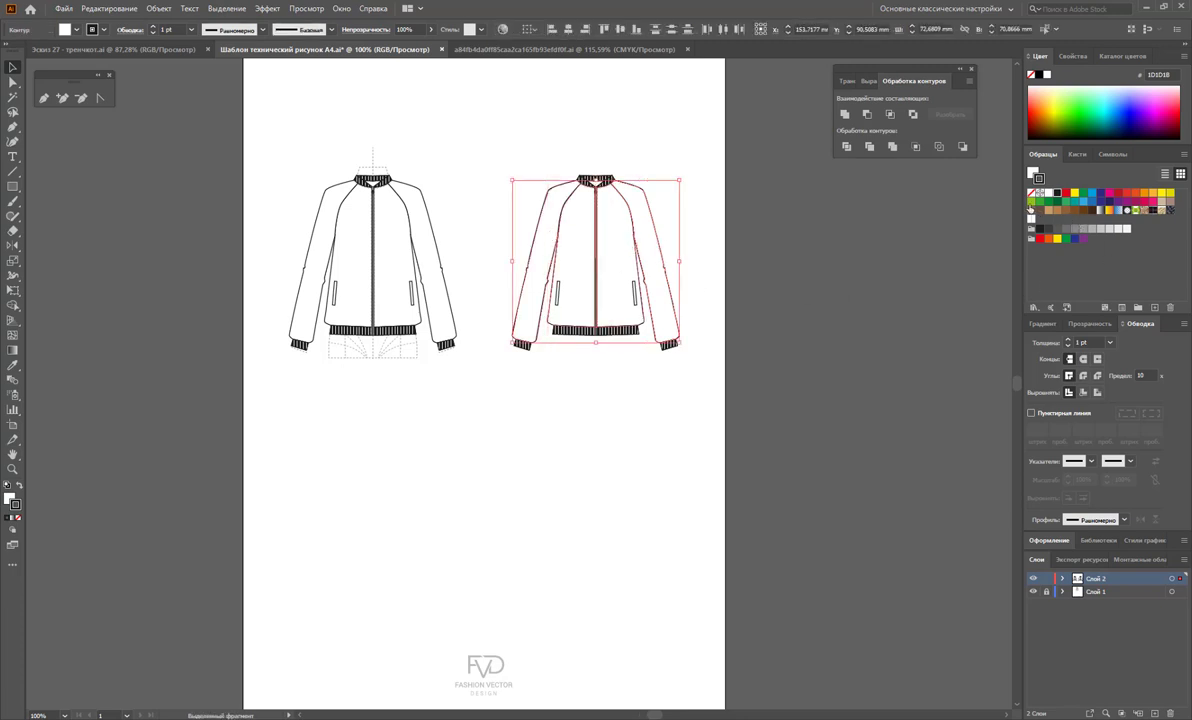
click(1031, 201)
key(d)
- Fill the jacket with muted sage green #7C936F from the Color Picker, then deselect
double_click(10, 497)
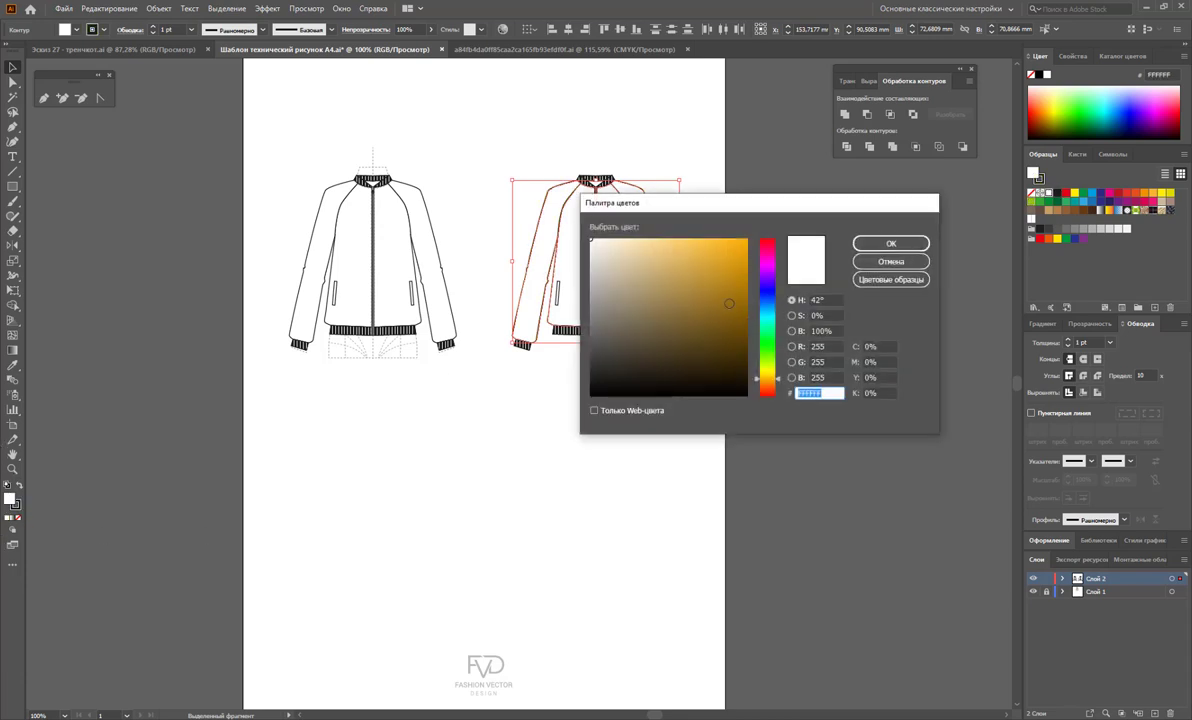
drag(768, 385, 773, 346)
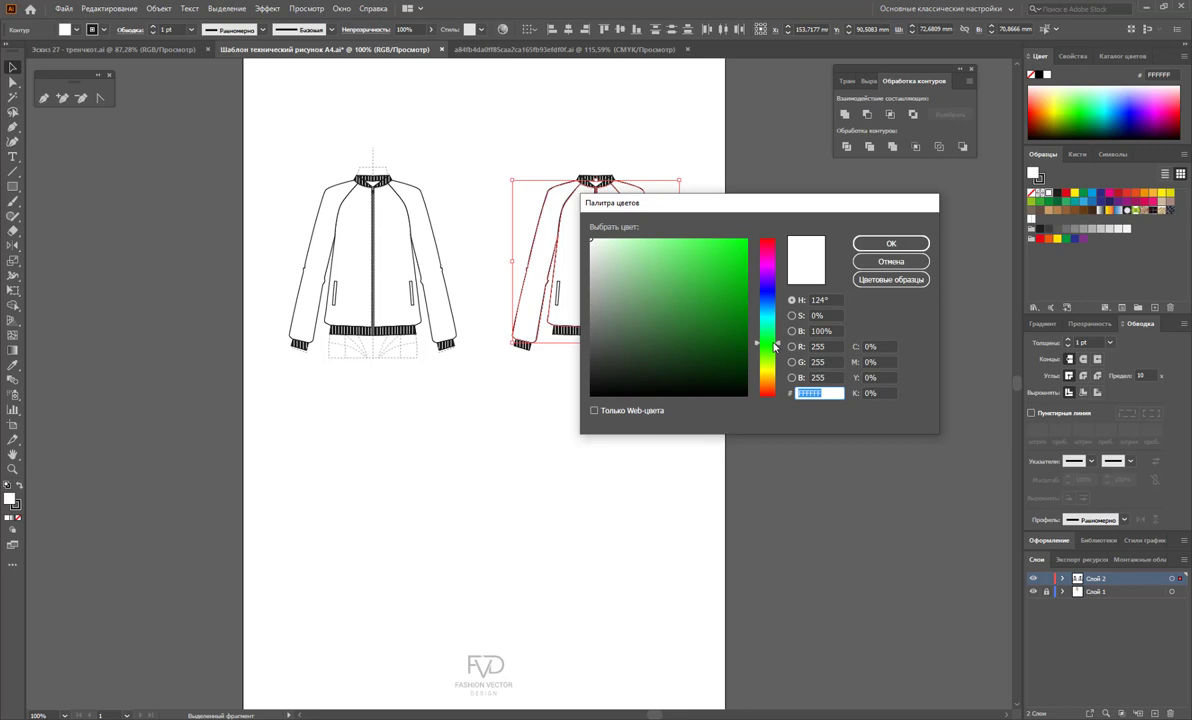
click(619, 257)
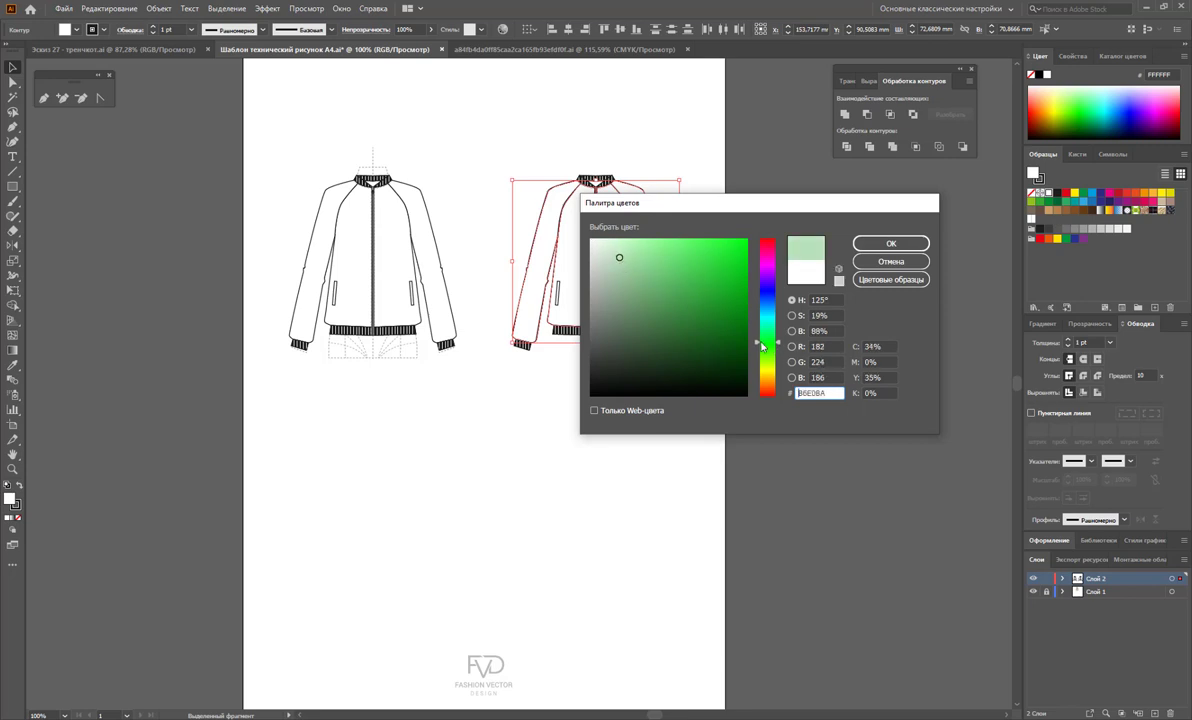
drag(761, 345, 765, 349)
click(613, 260)
drag(610, 263, 616, 279)
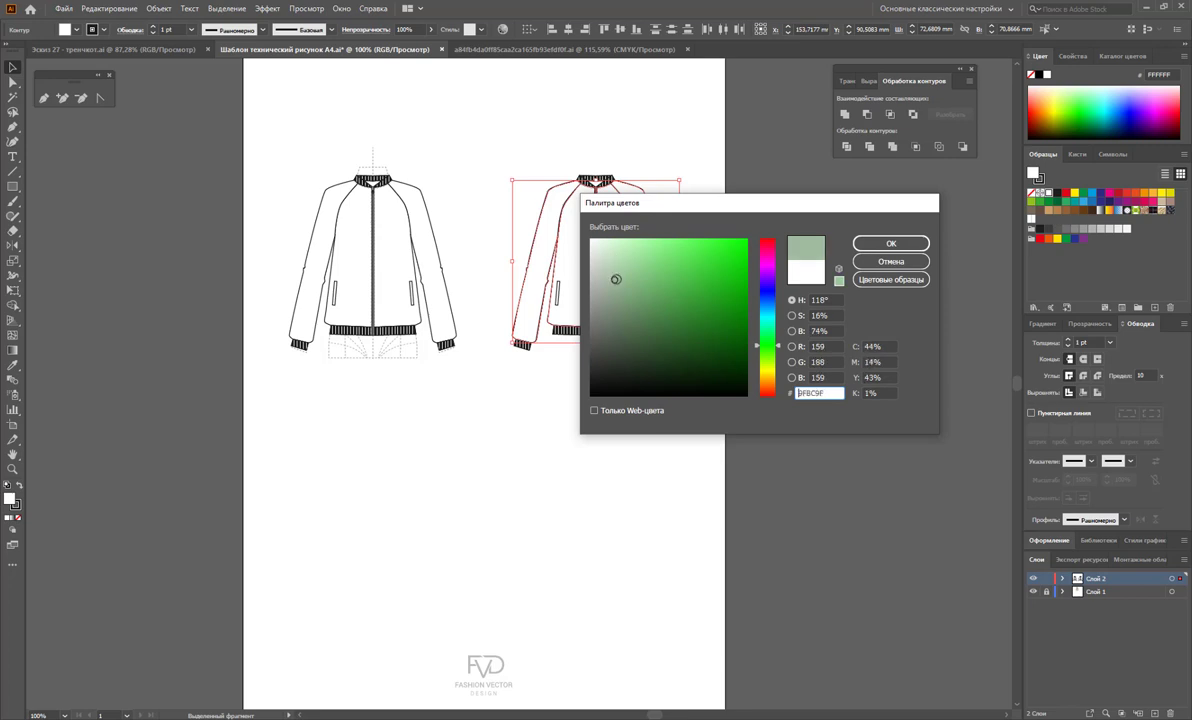
drag(780, 350, 780, 356)
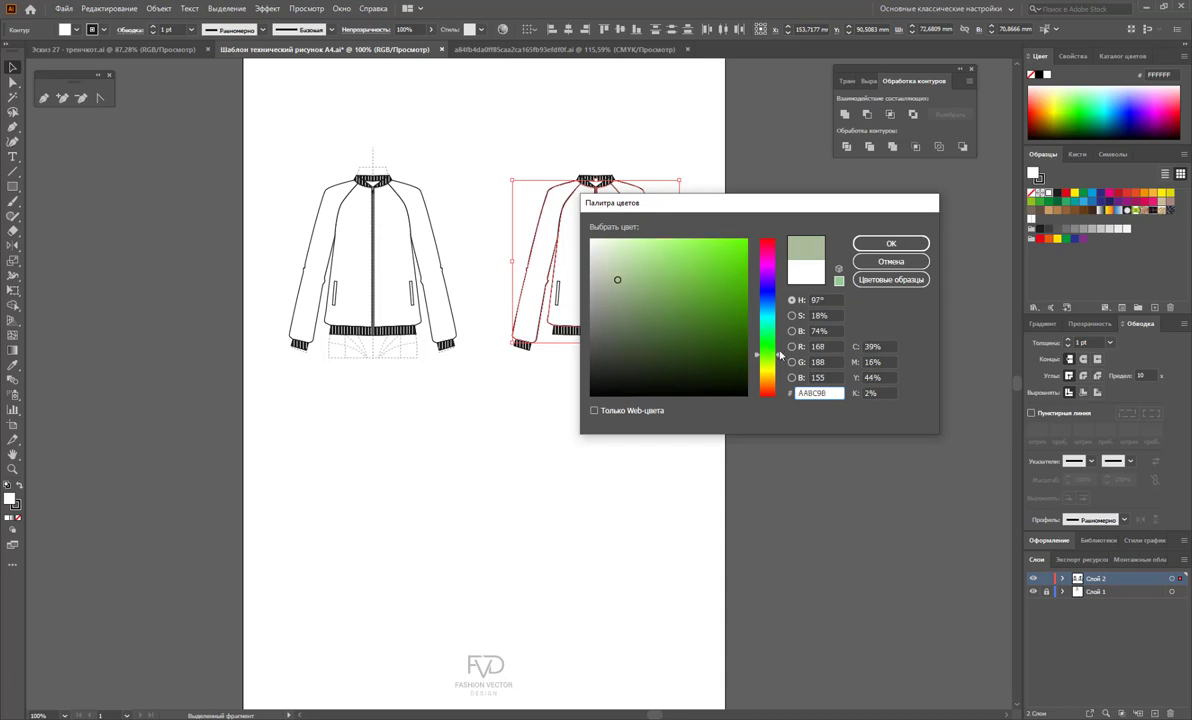
drag(640, 273, 628, 305)
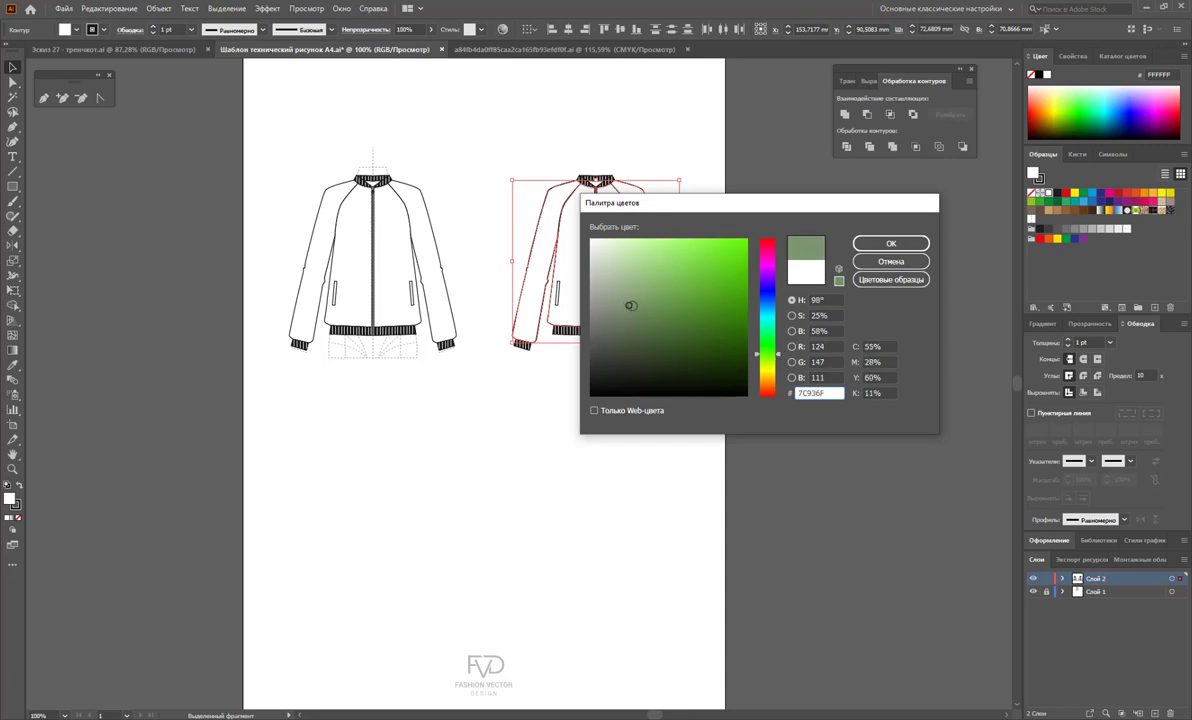
click(891, 243)
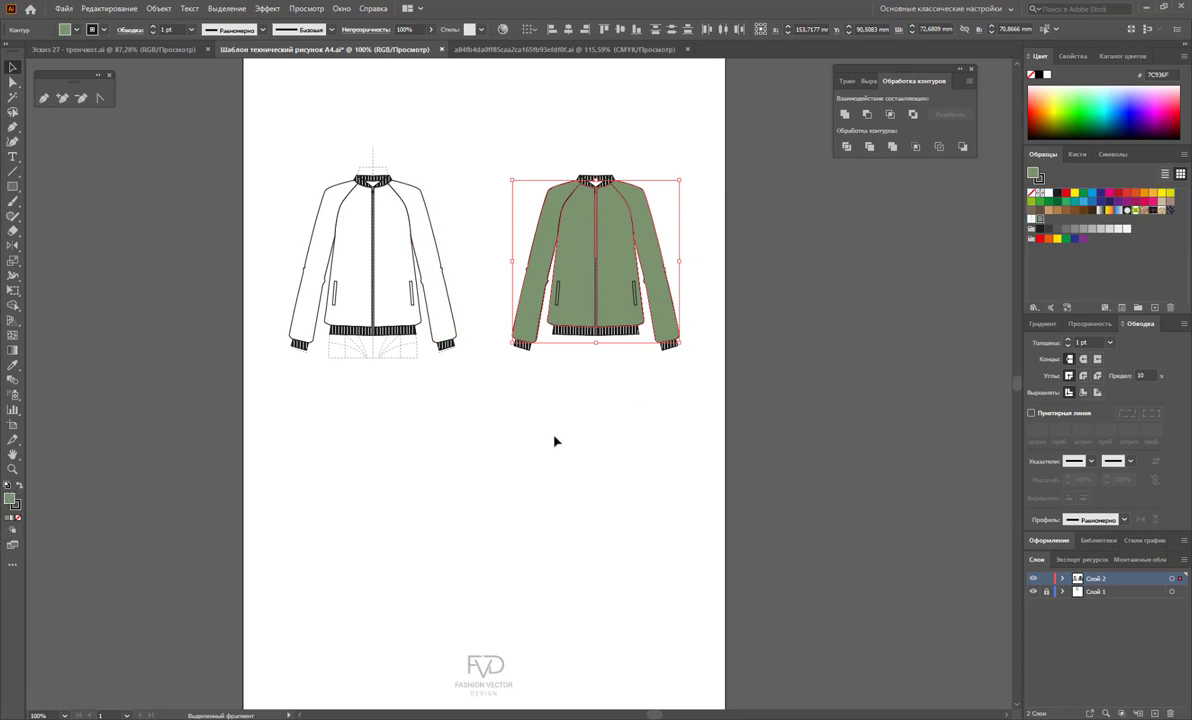
click(614, 431)
- Zoom in on the green jacket and group its ribbed collar, waistband and both cuffs
click(12, 469)
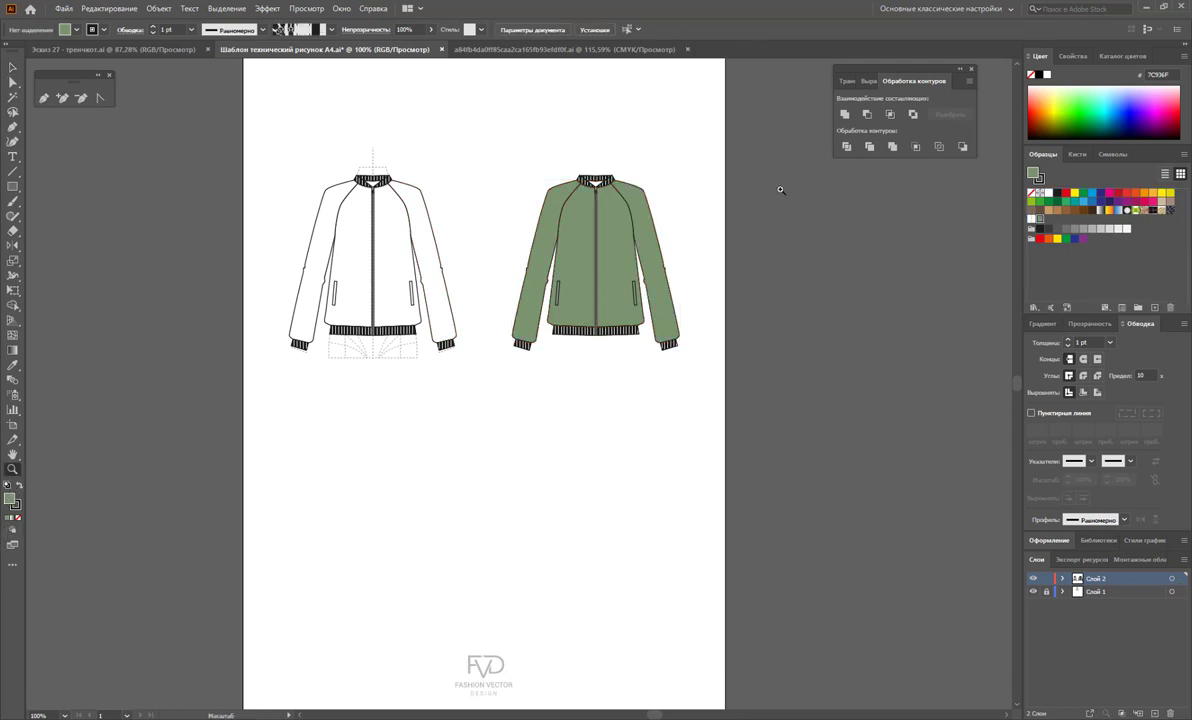
drag(463, 175, 696, 366)
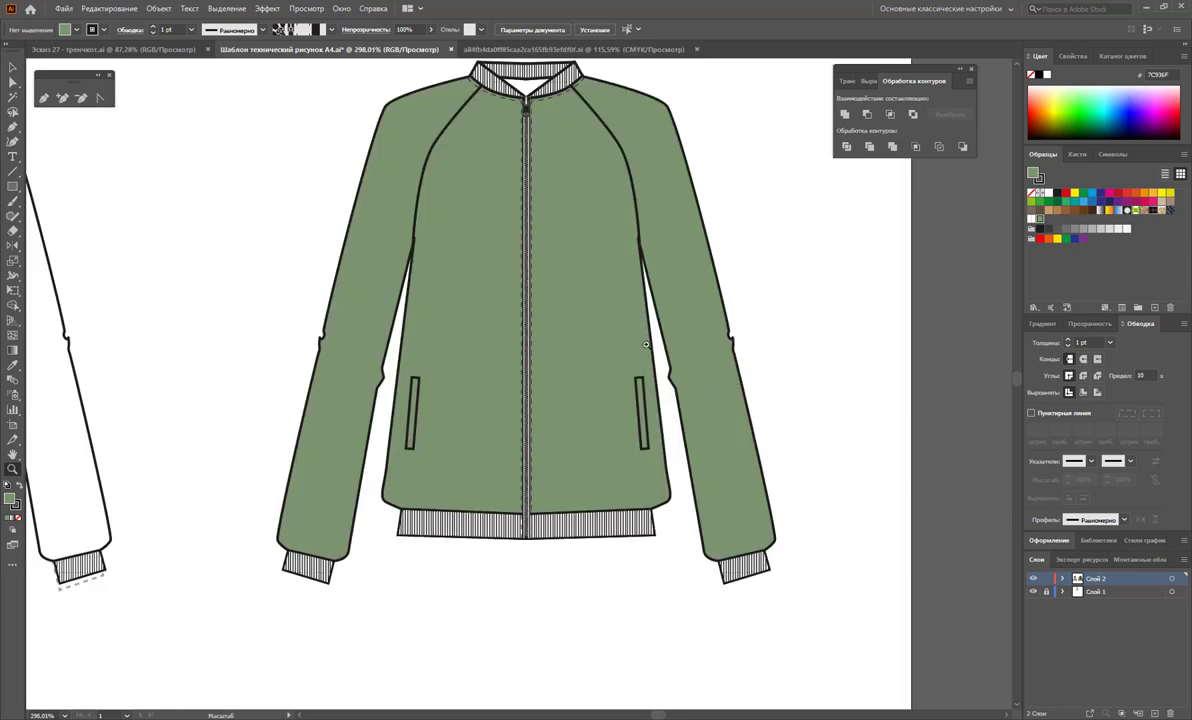
scroll(713, 393, up, 1)
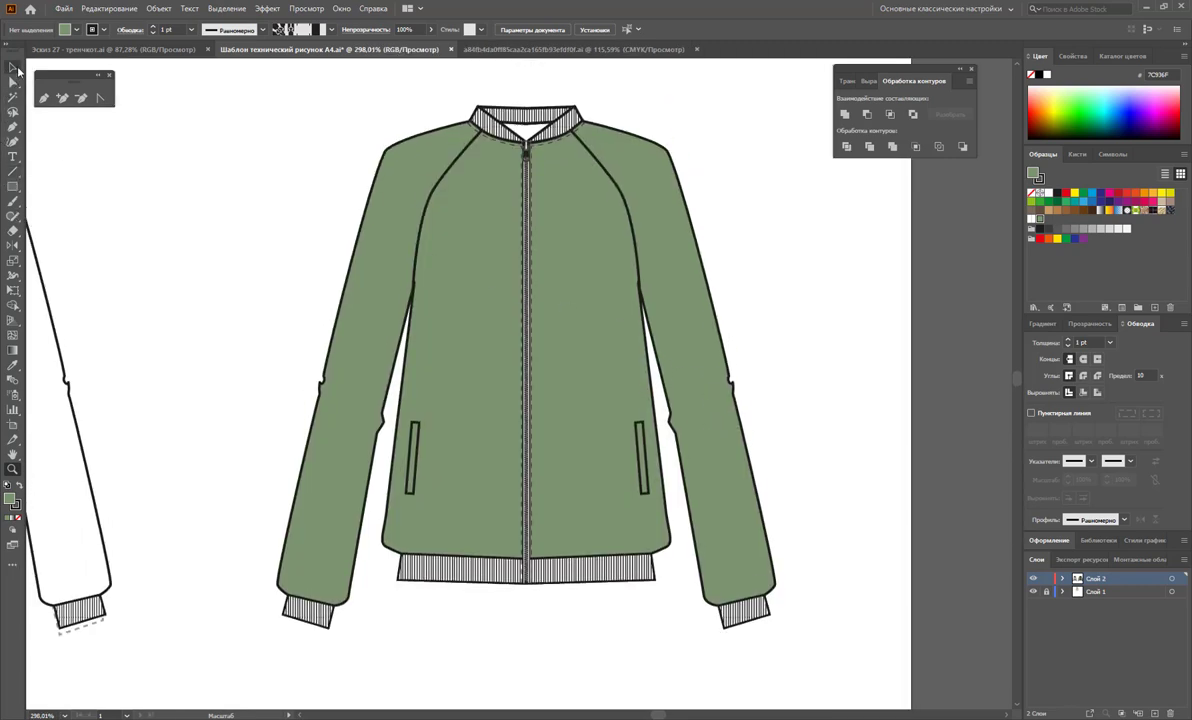
click(12, 67)
click(530, 122)
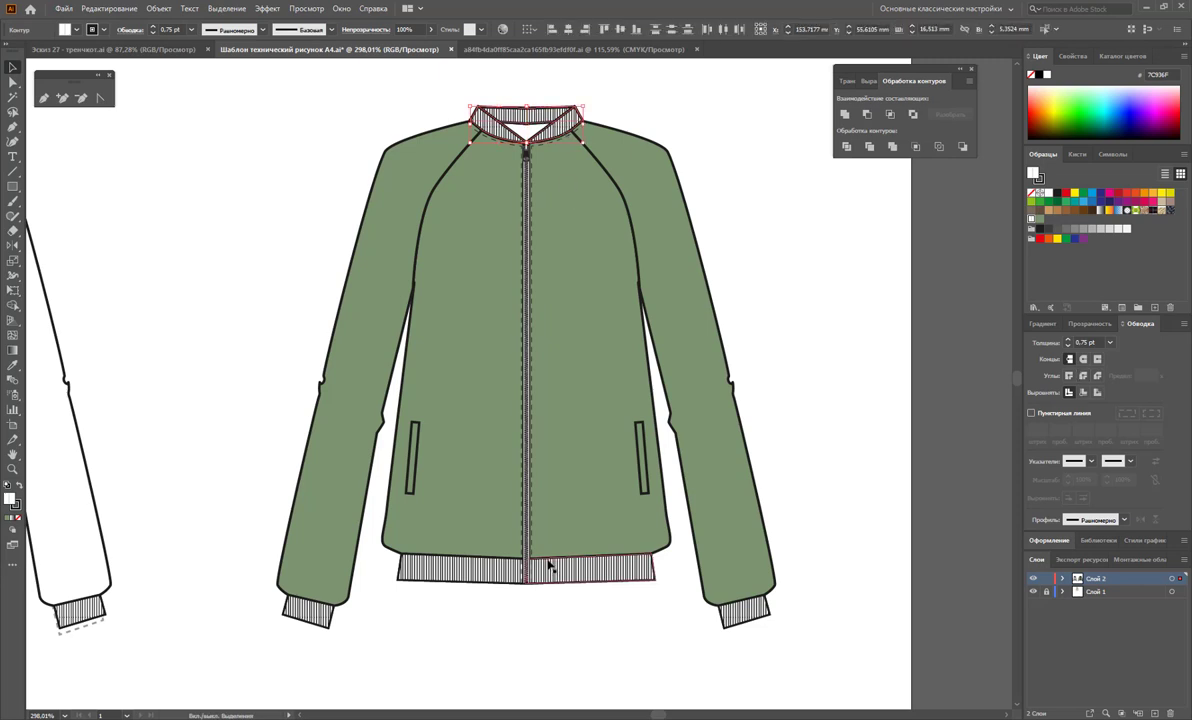
shift+click(500, 568)
shift+click(710, 602)
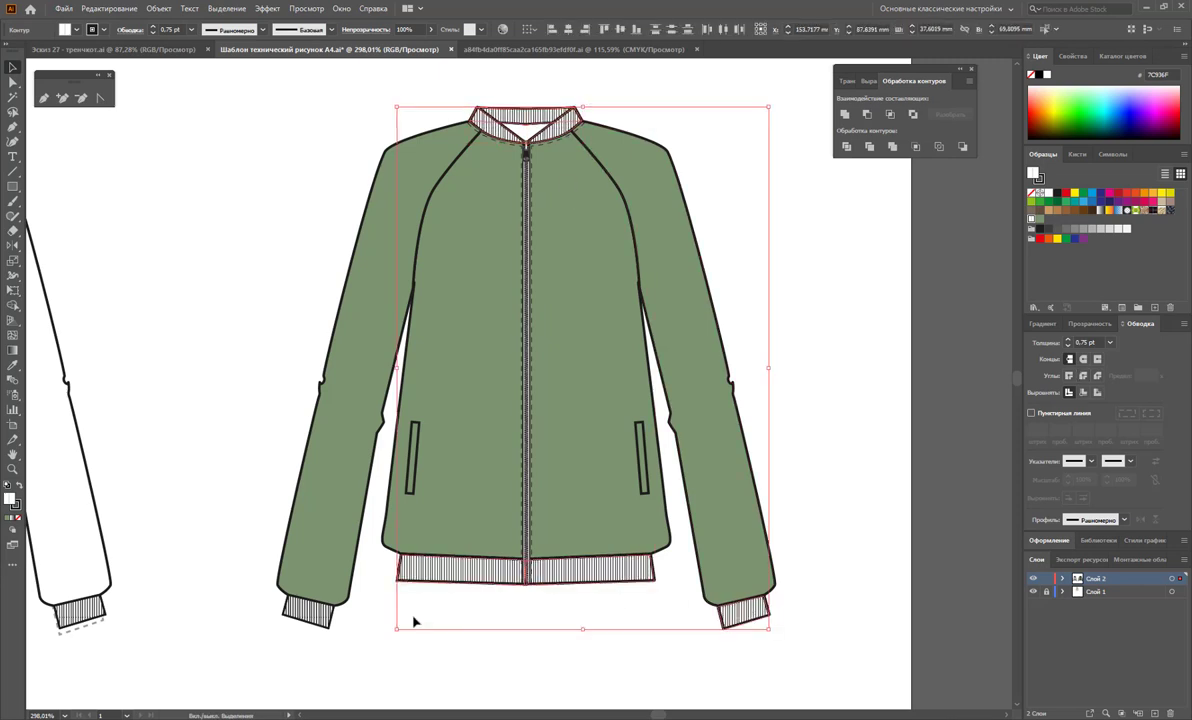
shift+click(327, 618)
right_click(327, 619)
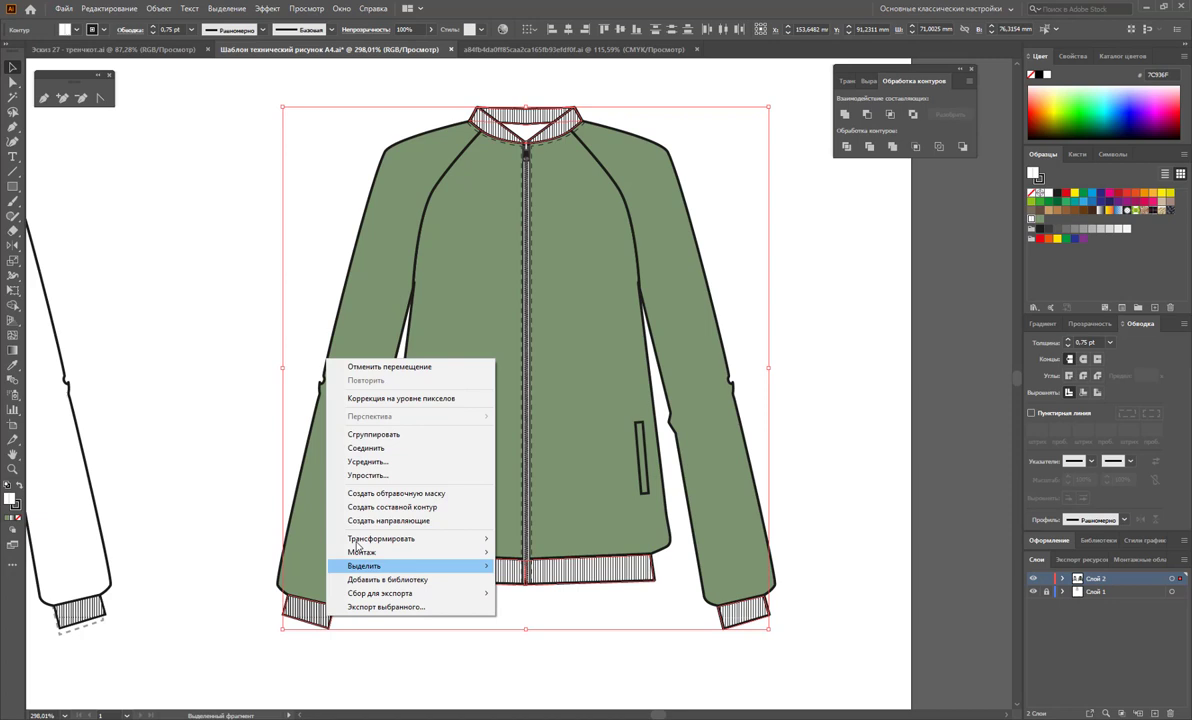
click(373, 434)
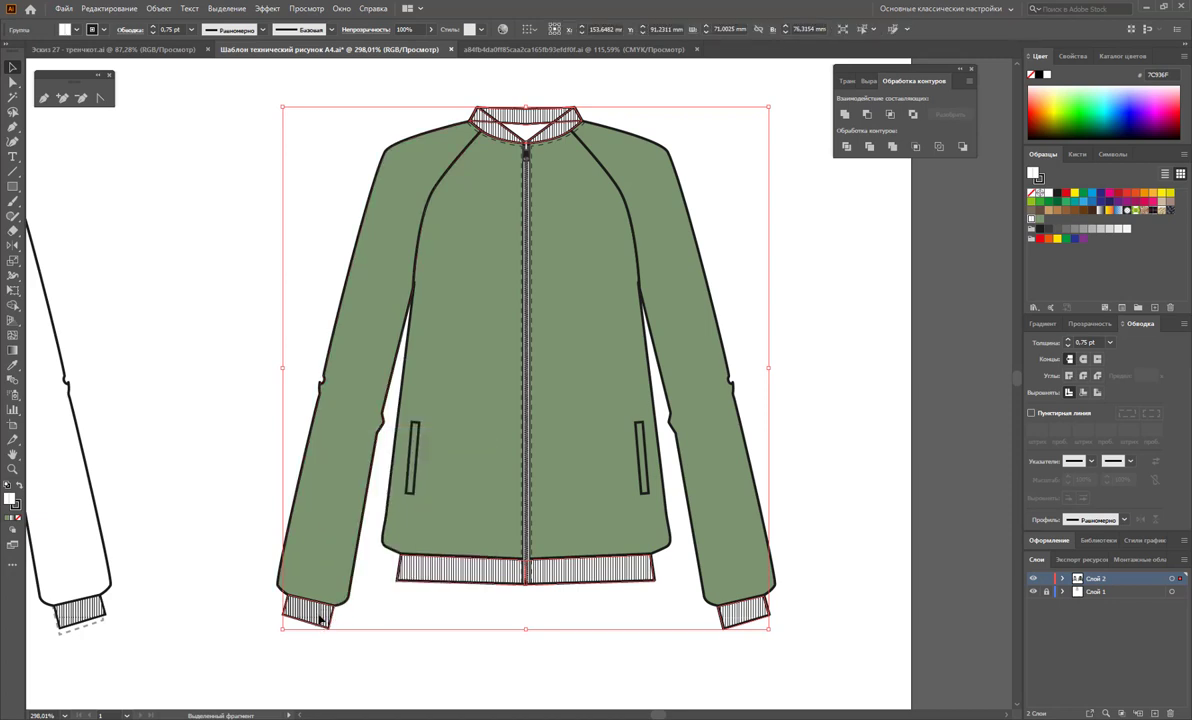
- Move the trim group aside, fill the white bands beneath sage green, and restore the collar
drag(322, 618, 303, 536)
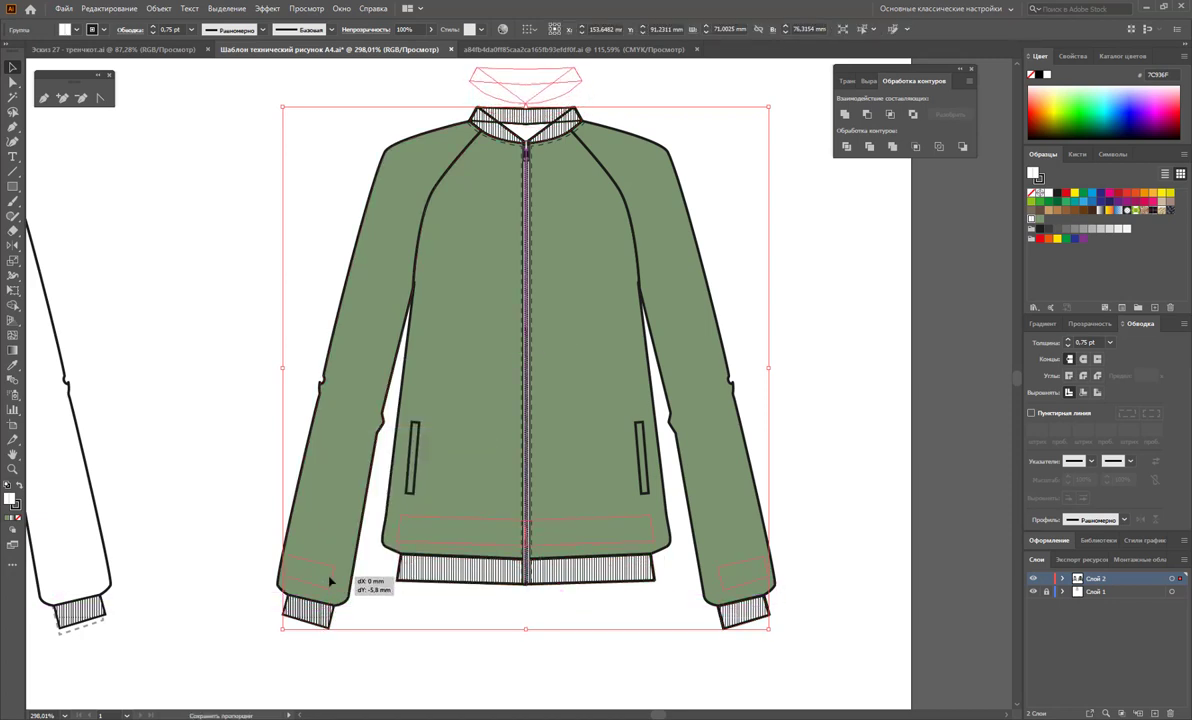
click(460, 572)
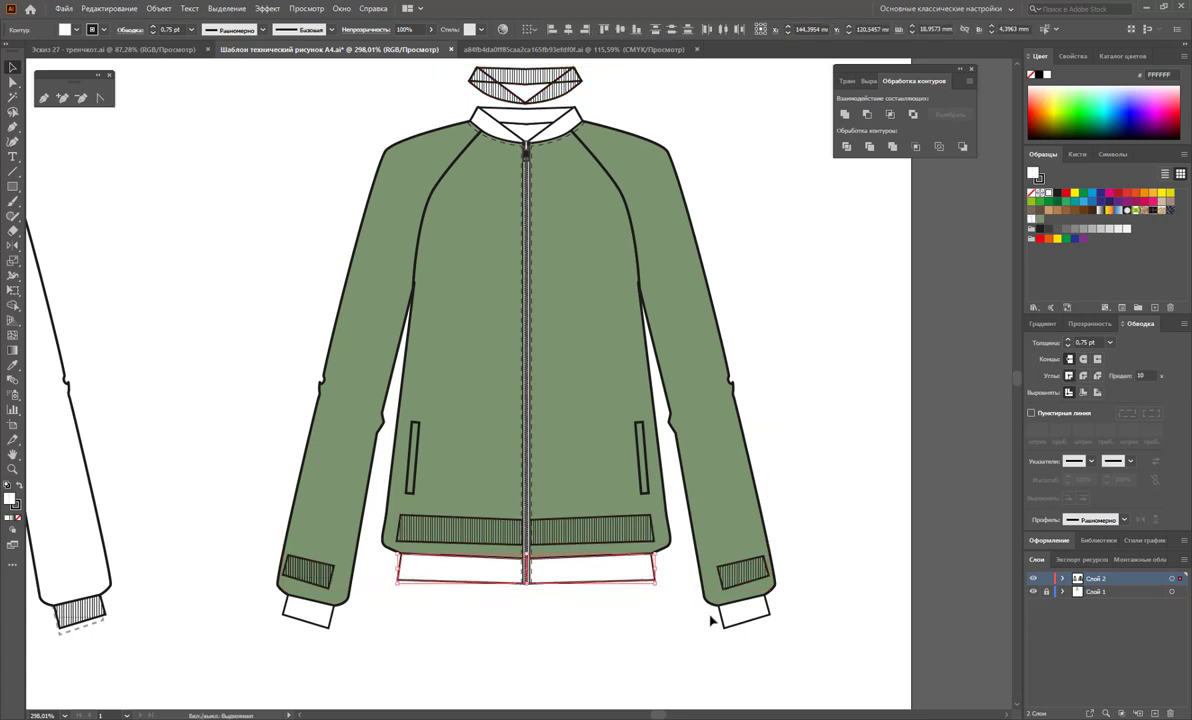
drag(770, 553, 293, 625)
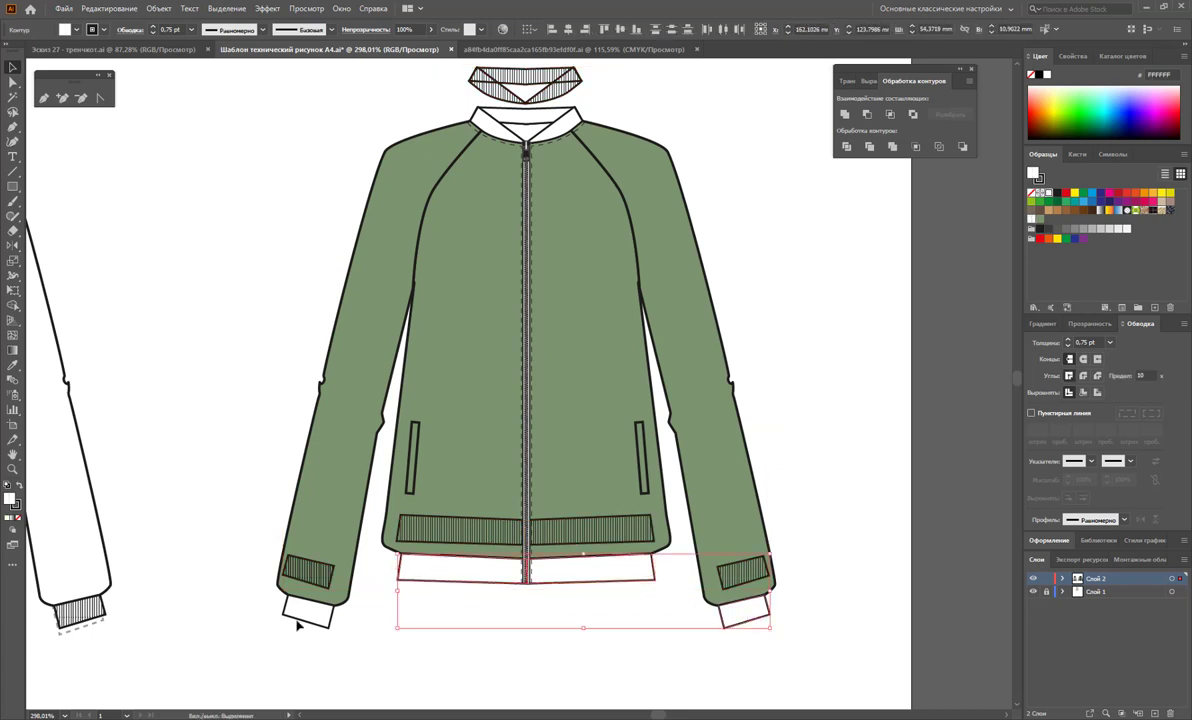
shift+click(543, 130)
shift+click(503, 121)
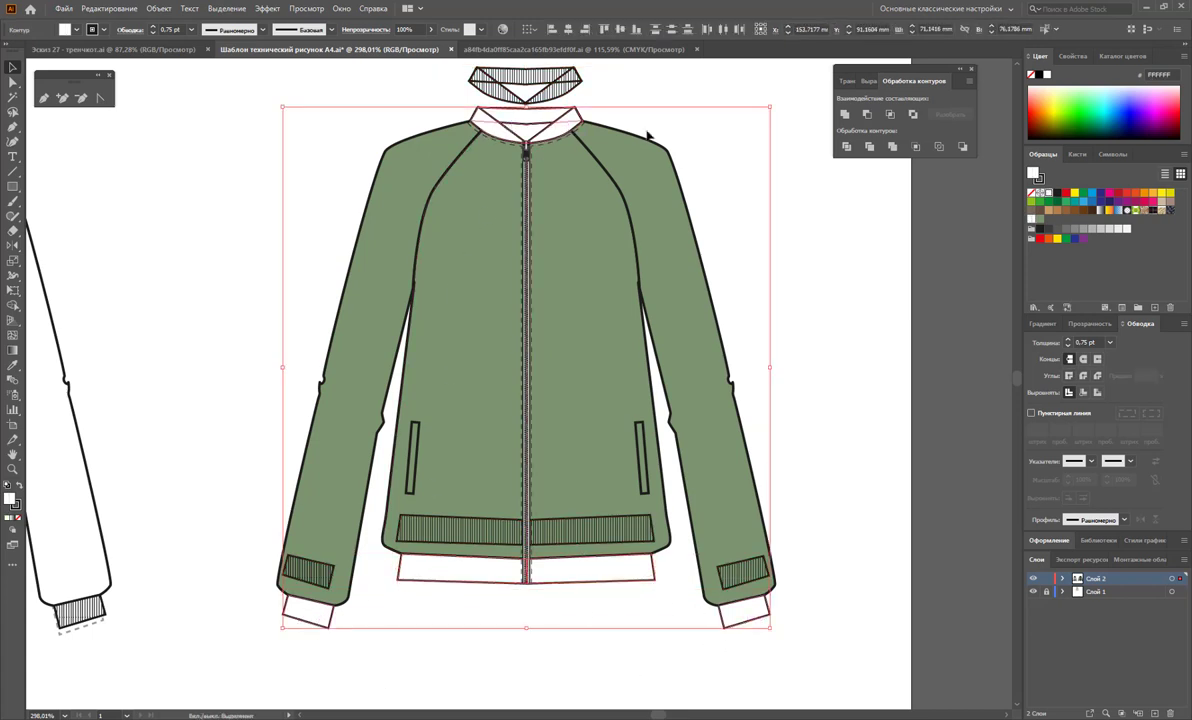
click(1041, 222)
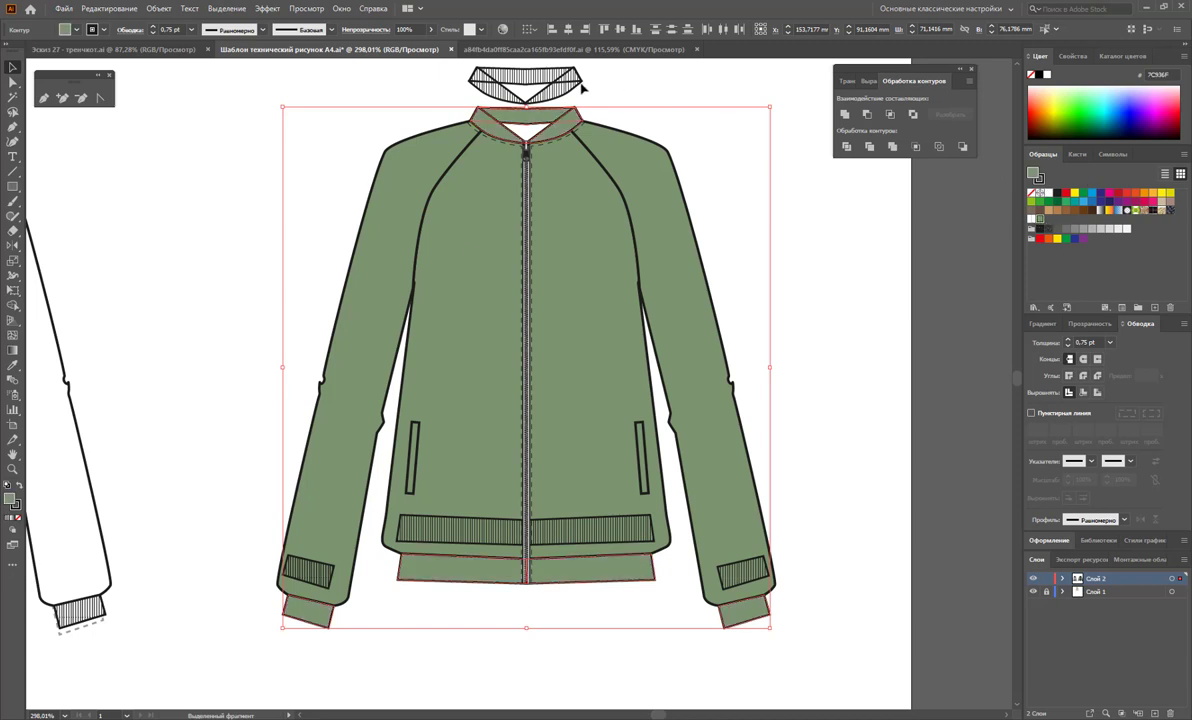
drag(582, 89, 615, 146)
- Fill the triangle at the collar front orange
click(764, 141)
click(499, 130)
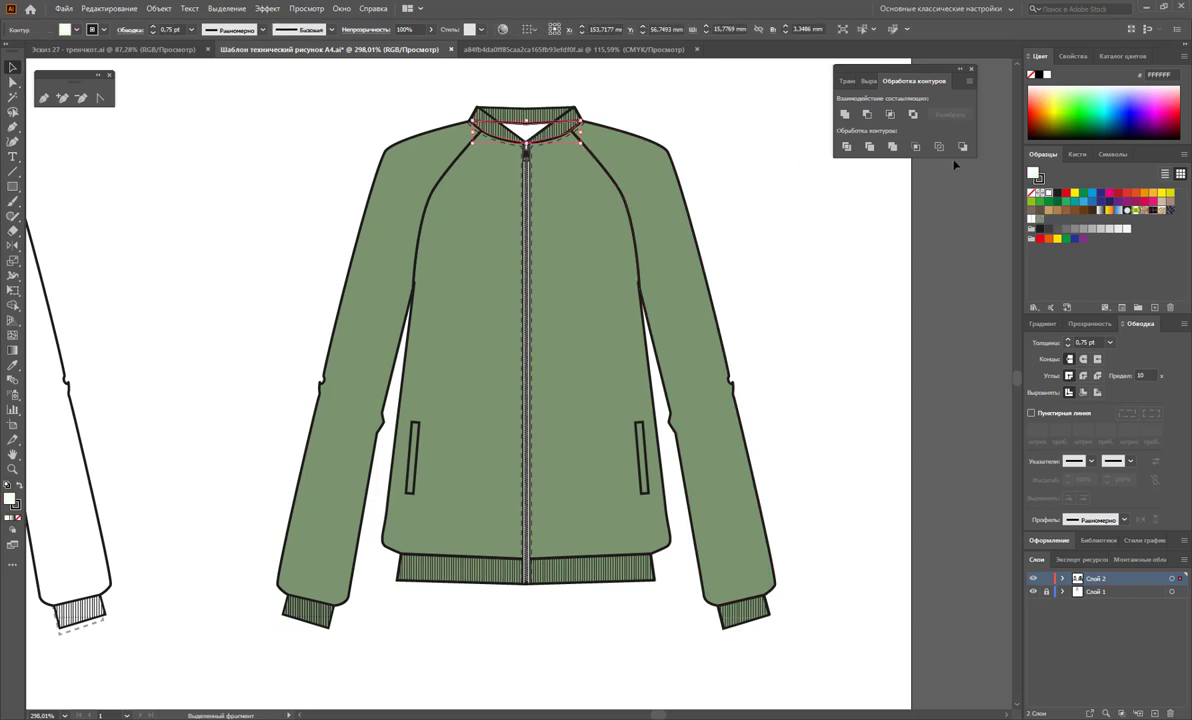
click(1143, 194)
click(852, 289)
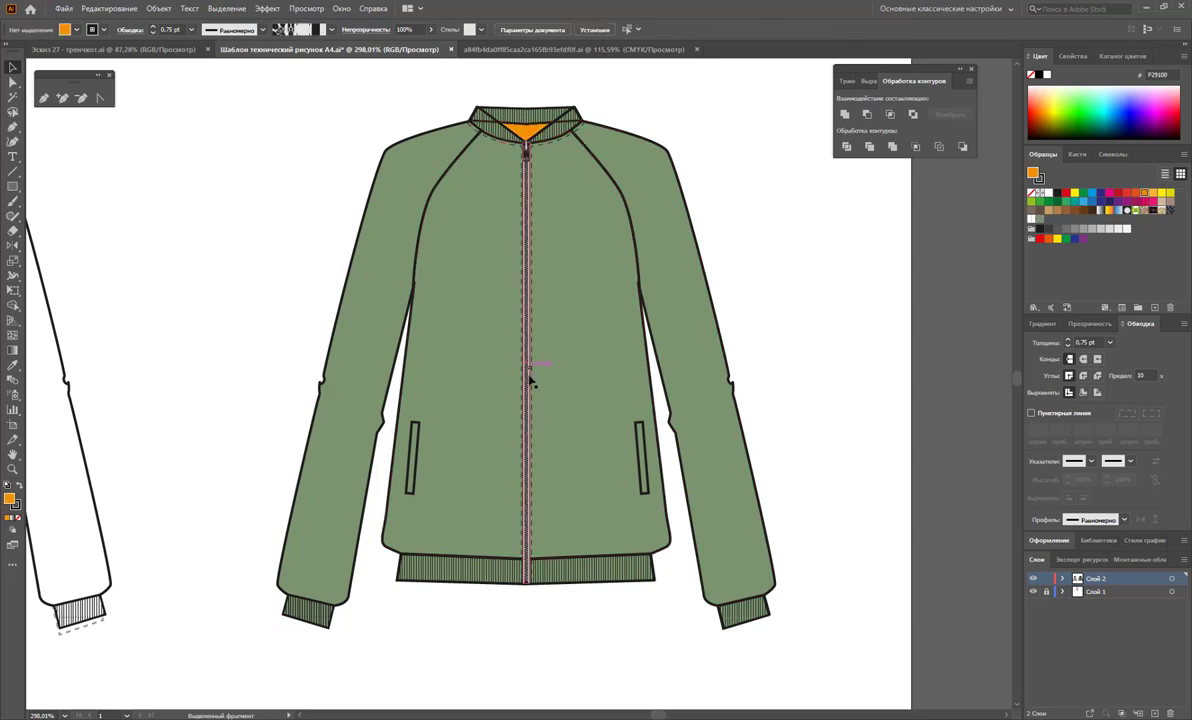
- Zoom into the zipper and fill the zipper tape dark muted green #4D633F
key(z)
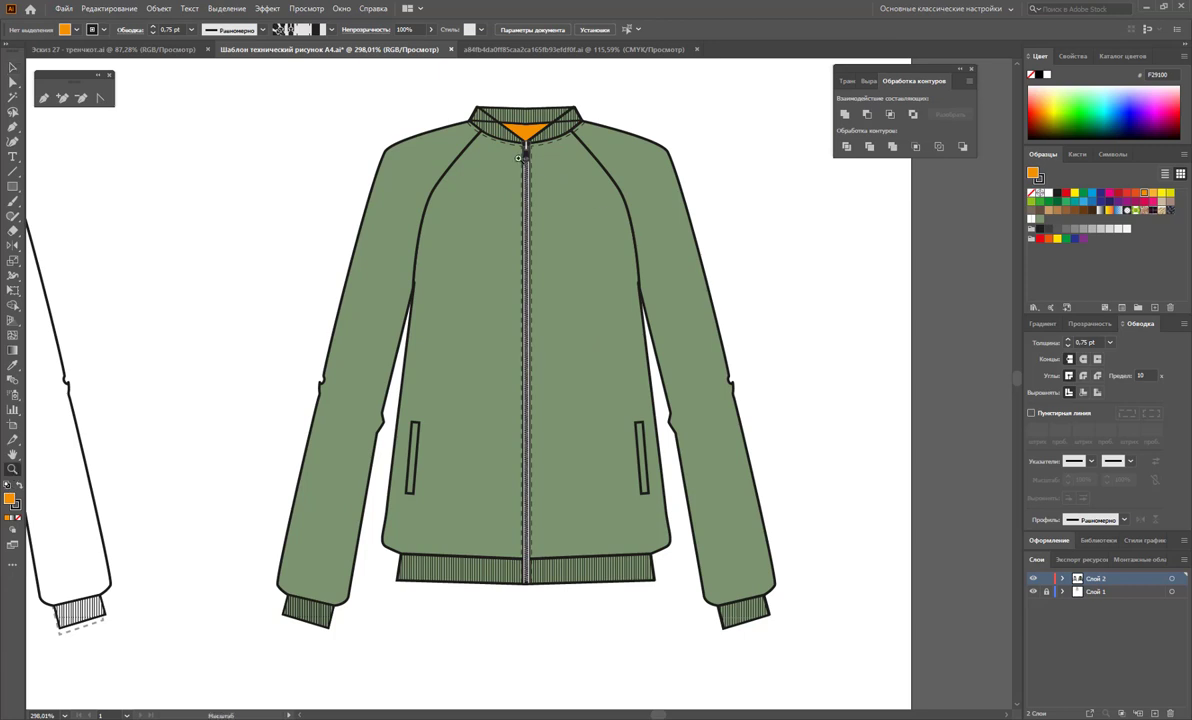
click(540, 195)
click(12, 68)
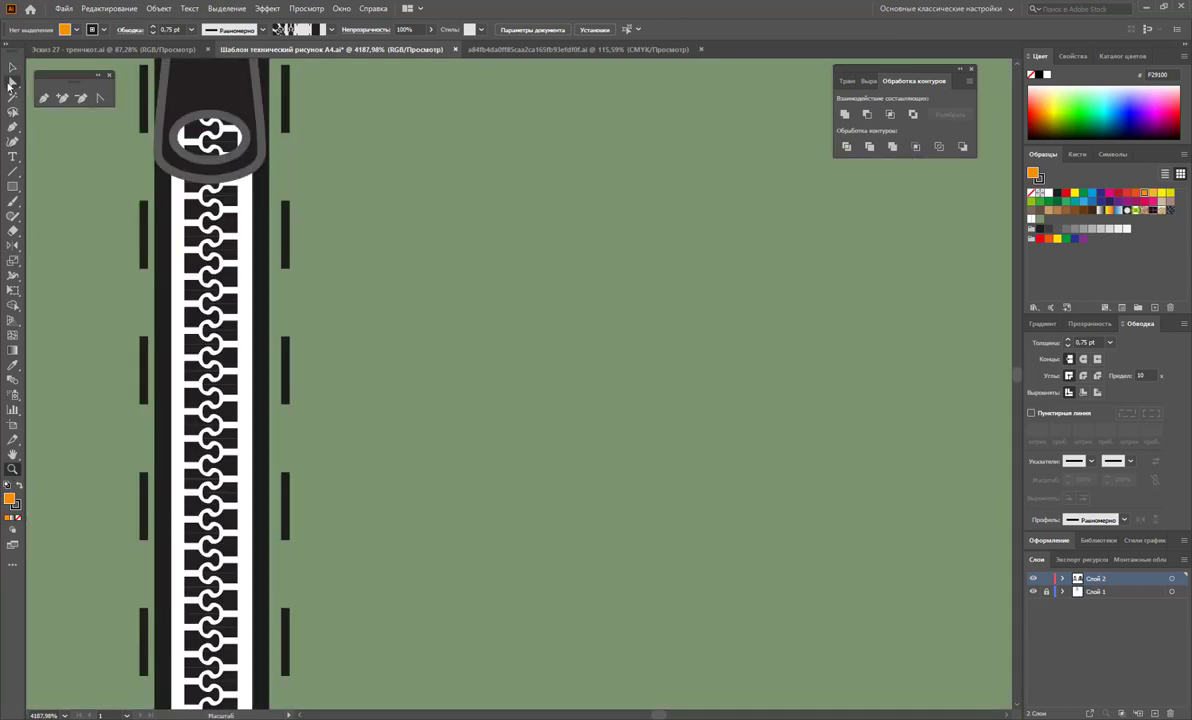
click(238, 262)
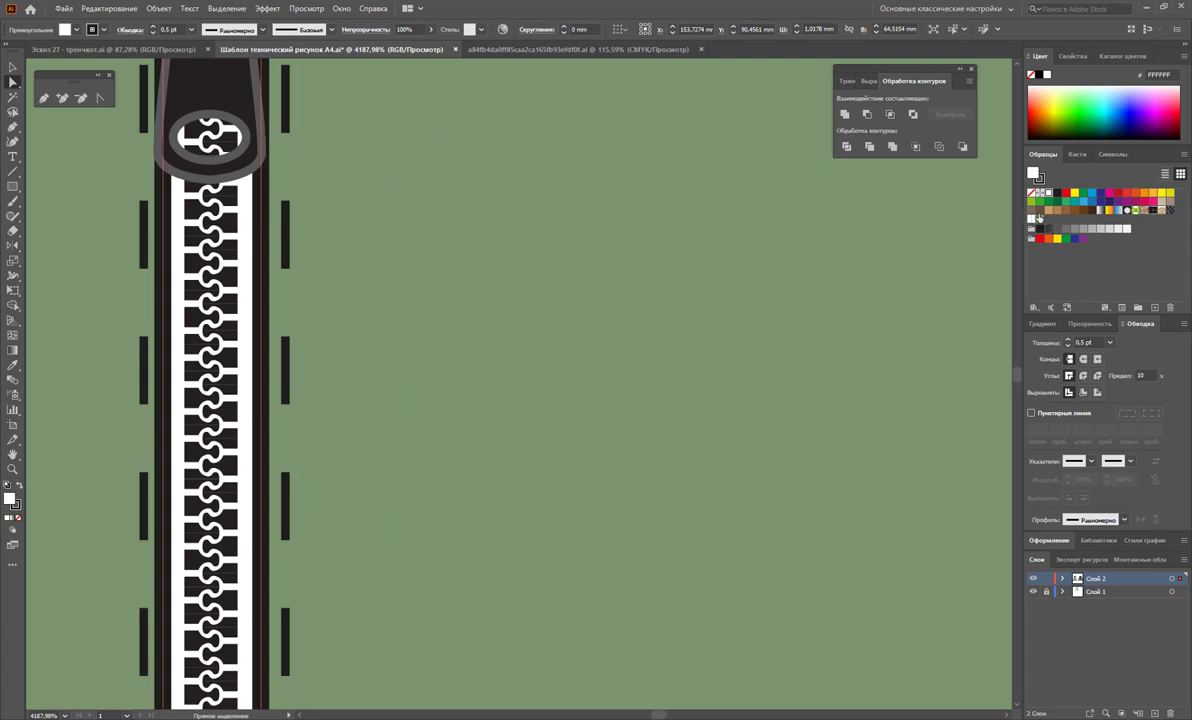
click(1056, 202)
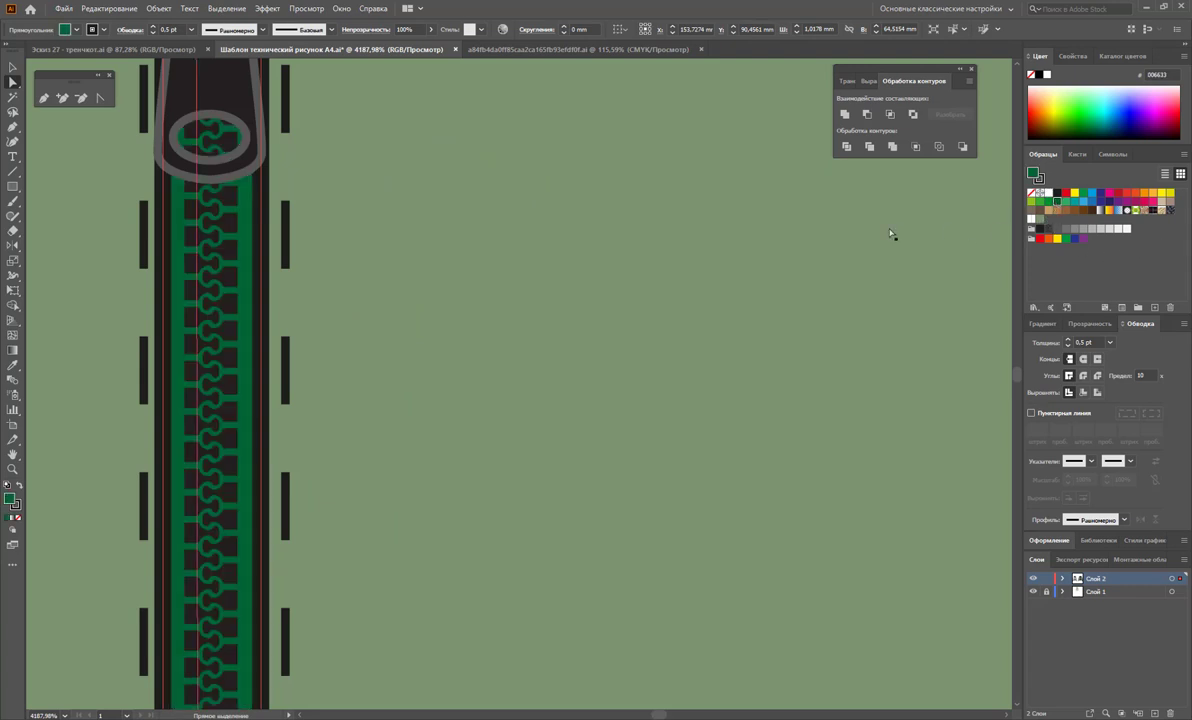
click(1039, 220)
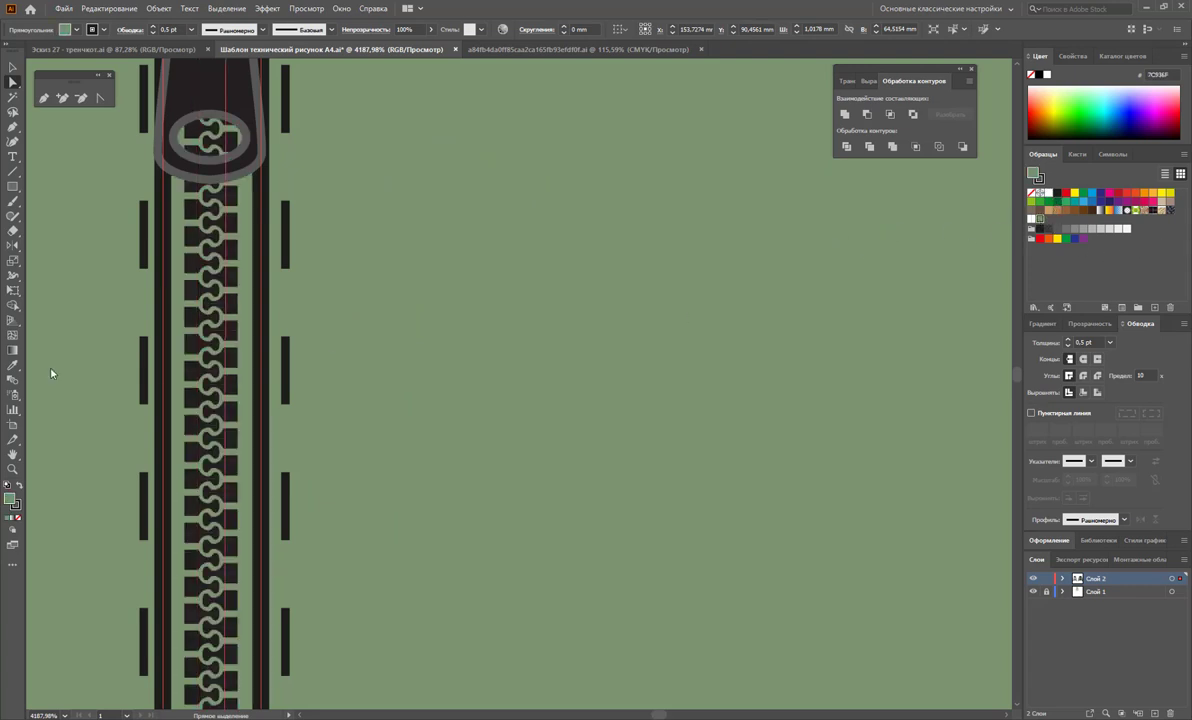
double_click(9, 498)
click(647, 334)
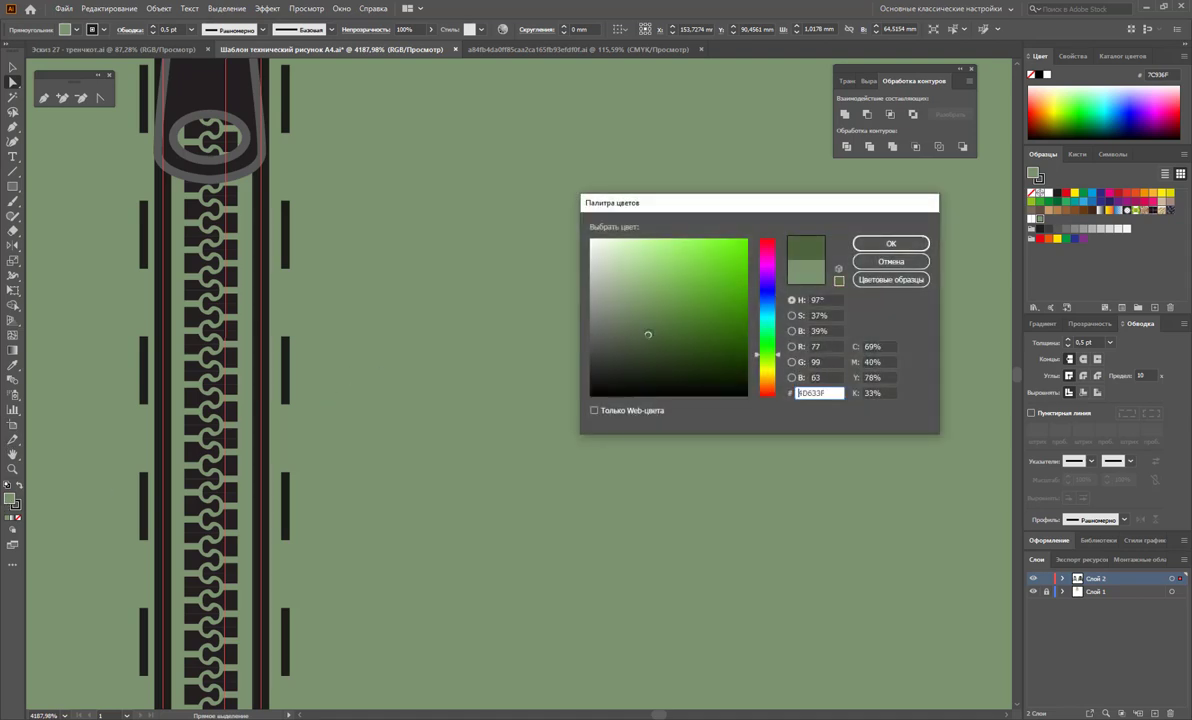
click(885, 244)
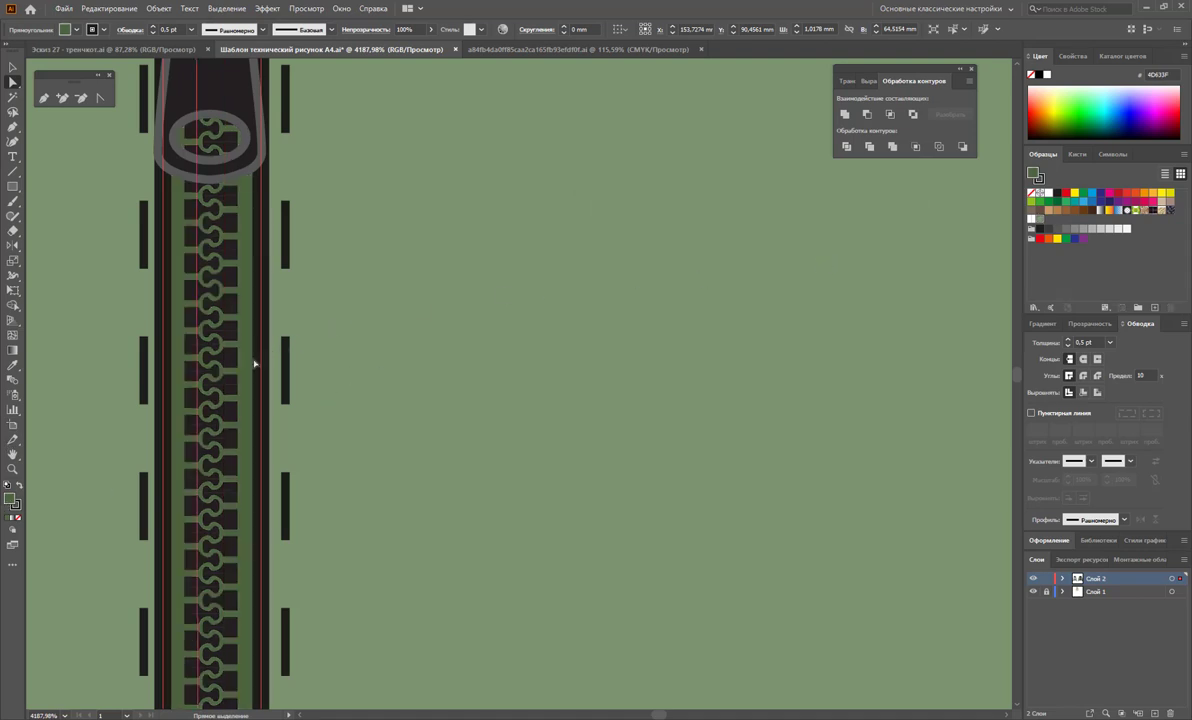
- Give the zipper pull a grey gradient fill with dark grey outlines, then zoom out
key(z)
alt+click(367, 375)
alt+click(572, 380)
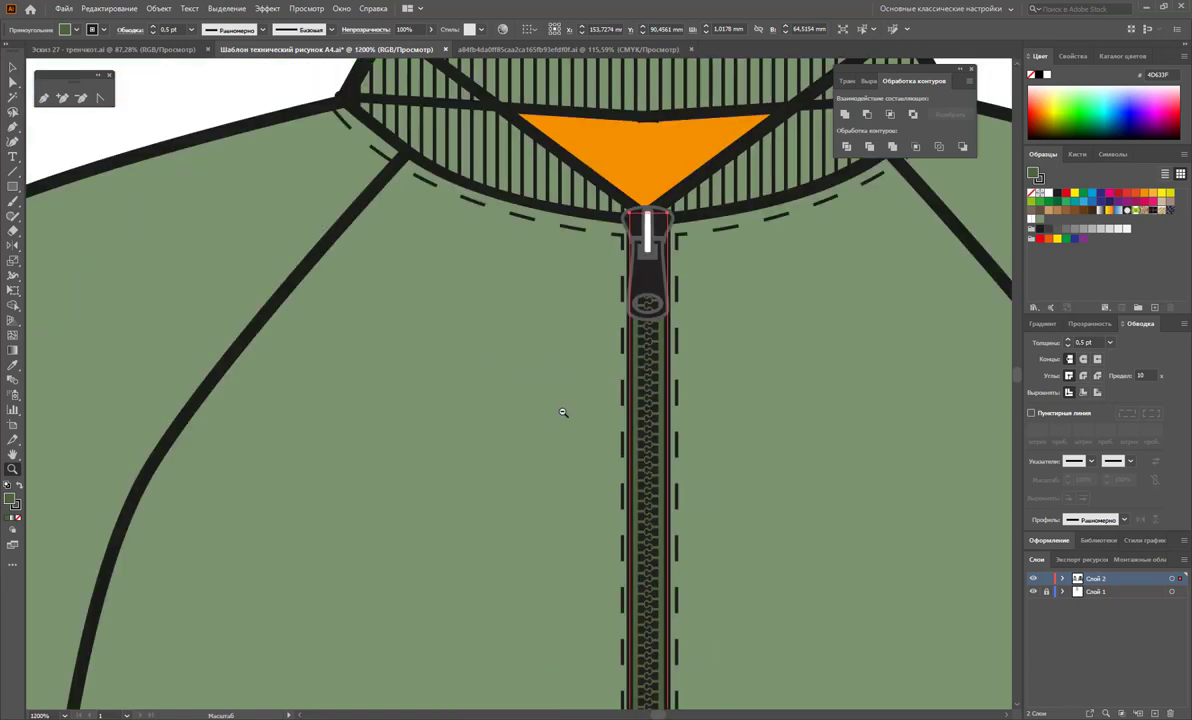
alt+click(563, 412)
alt+click(501, 432)
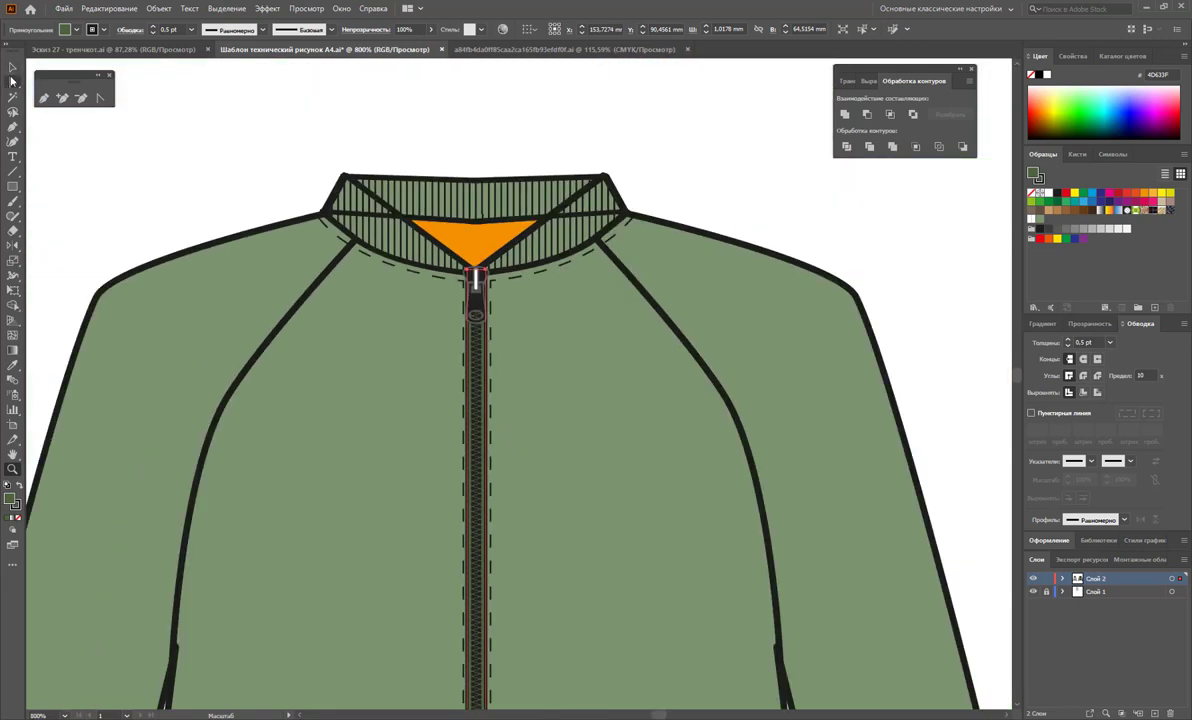
click(12, 68)
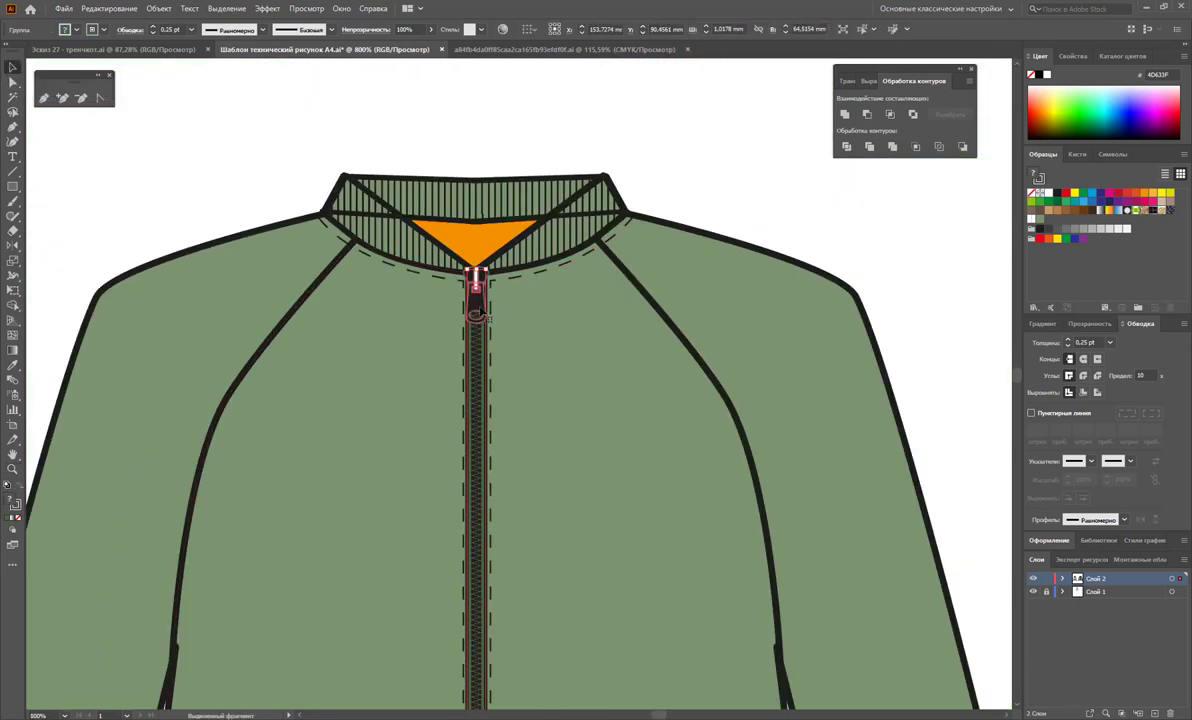
click(478, 310)
click(1051, 232)
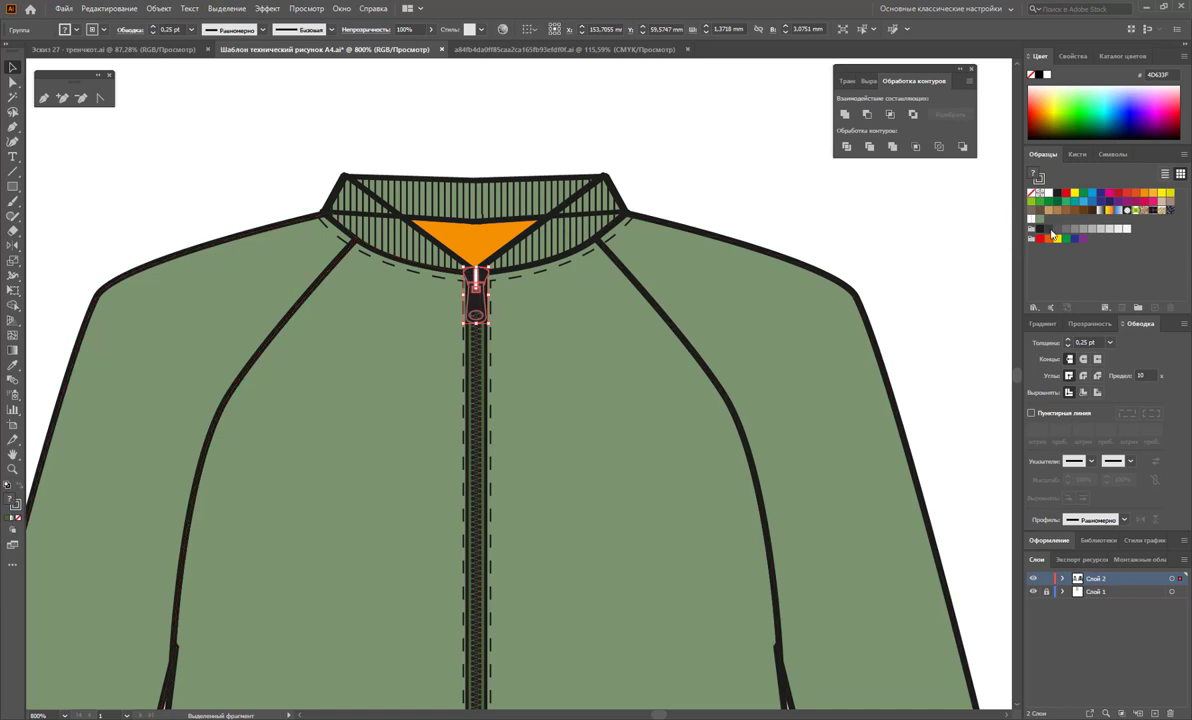
click(1104, 211)
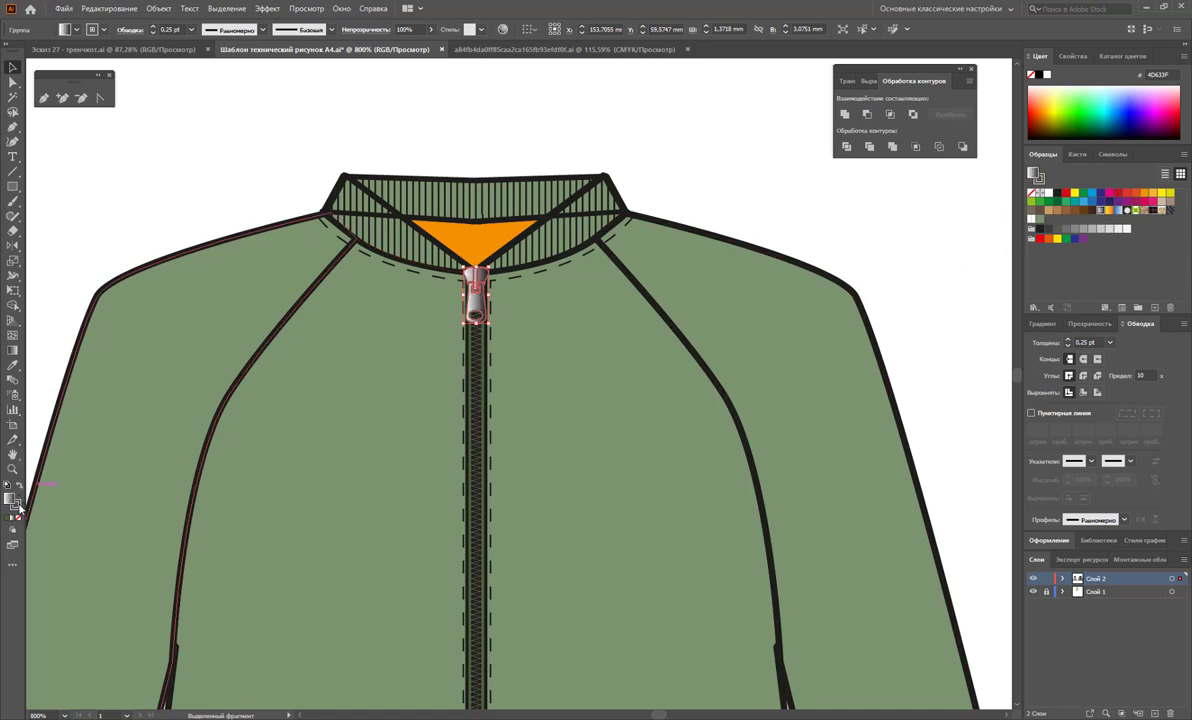
click(1059, 228)
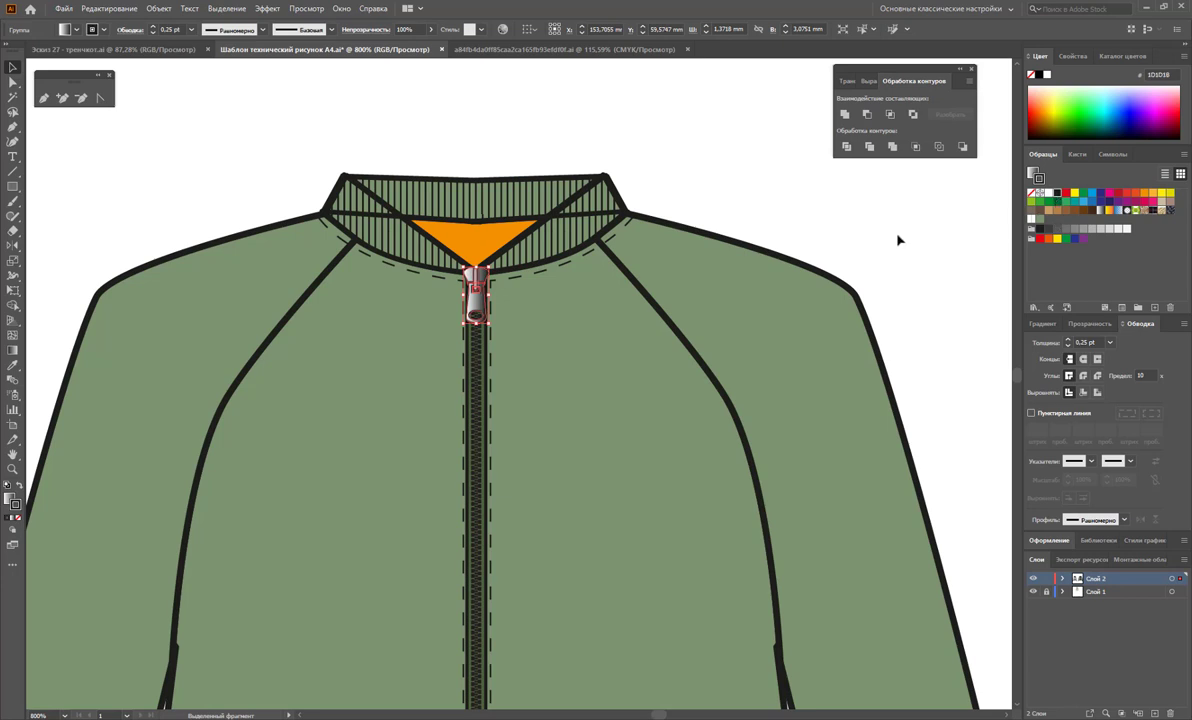
click(641, 364)
key(z)
key(ctrl+minus)
key(ctrl+minus)
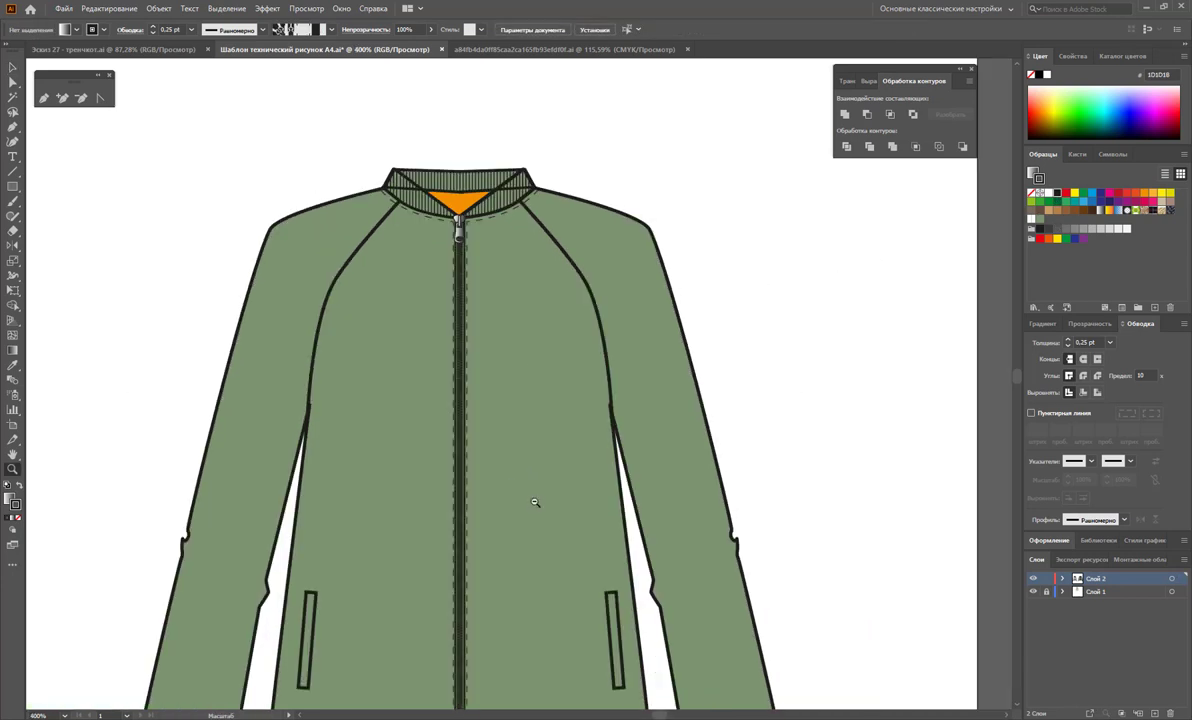
- Duplicate the green jacket directly below and group the copy
alt+click(518, 509)
alt+click(487, 523)
alt+click(465, 458)
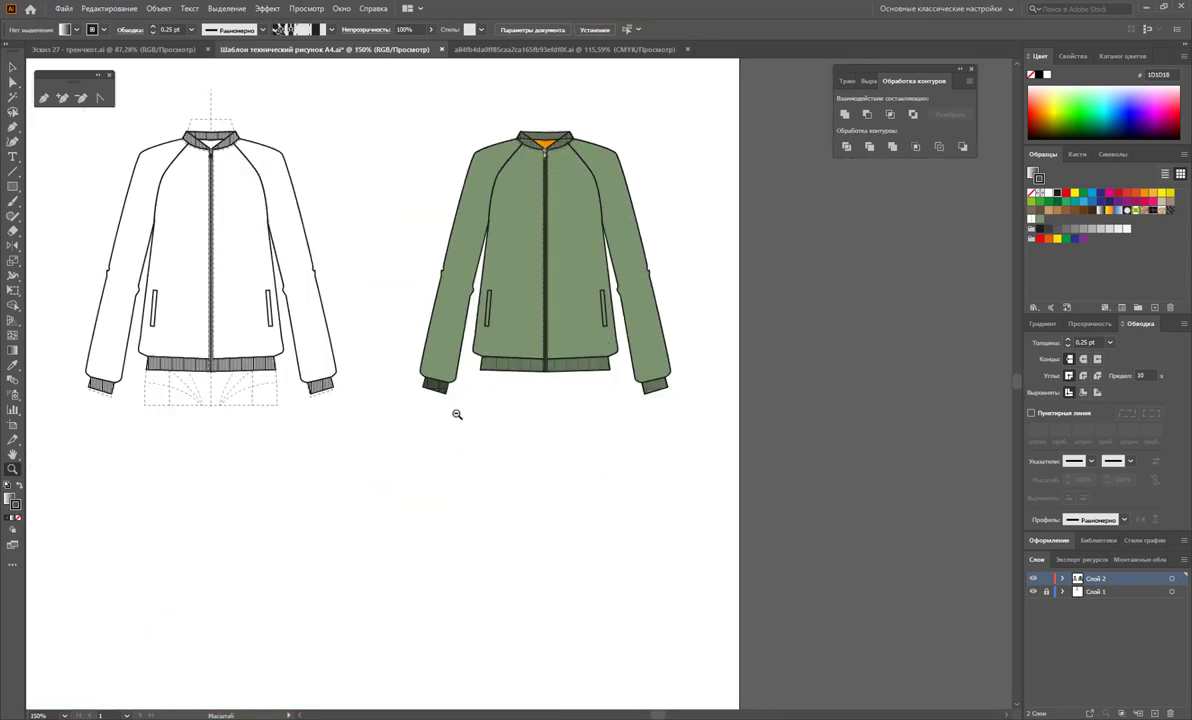
alt+click(512, 377)
key(v)
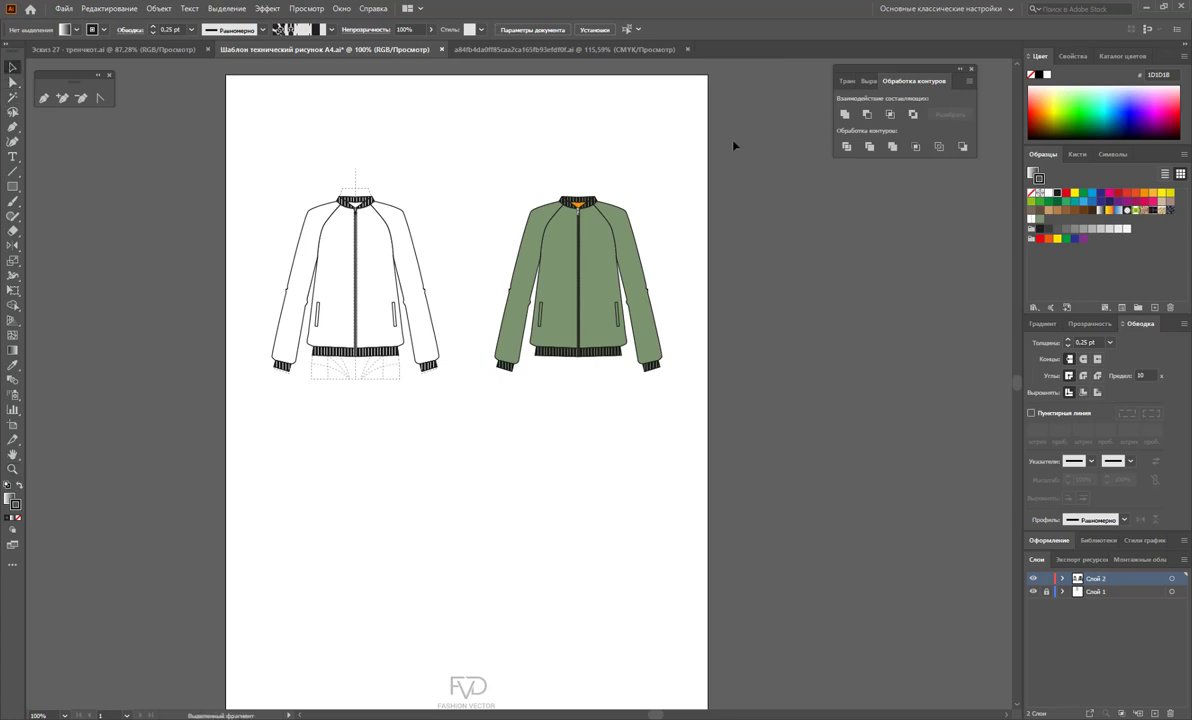
mouse_move(706, 140)
mouse_down()
mouse_move(507, 386)
mouse_move(490, 389)
mouse_up()
mouse_move(569, 296)
mouse_down()
mouse_move(562, 510)
mouse_move(680, 487)
mouse_up()
click(670, 487)
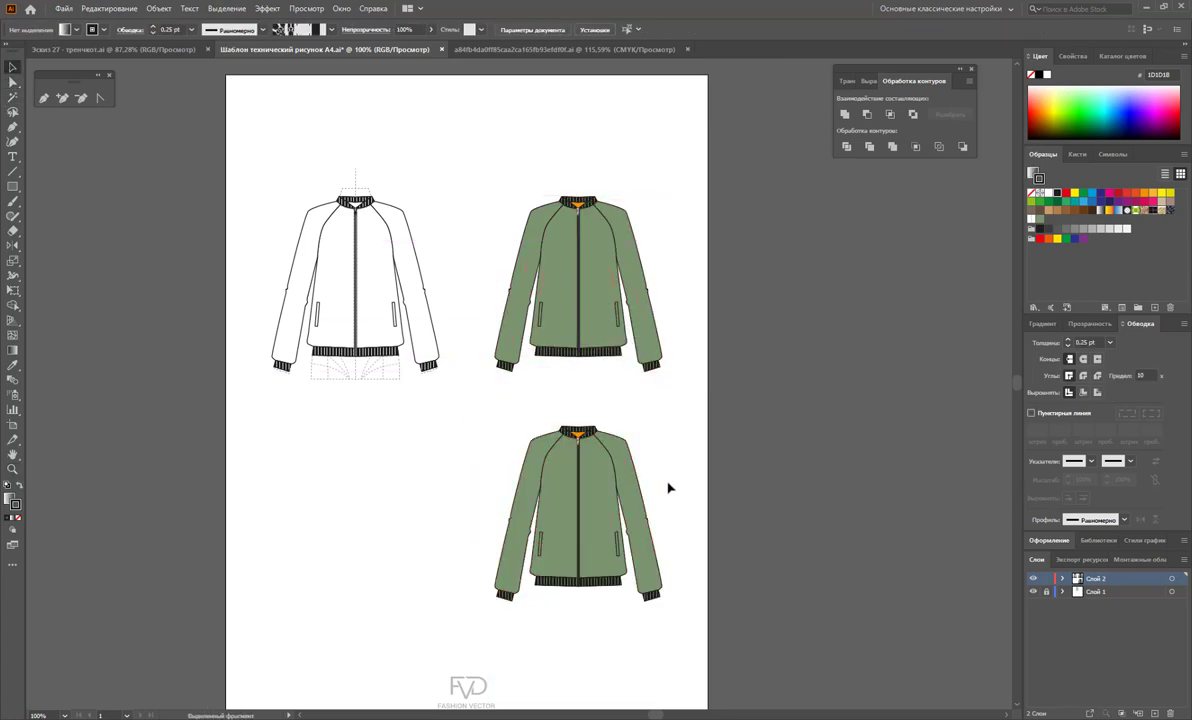
drag(683, 408, 490, 628)
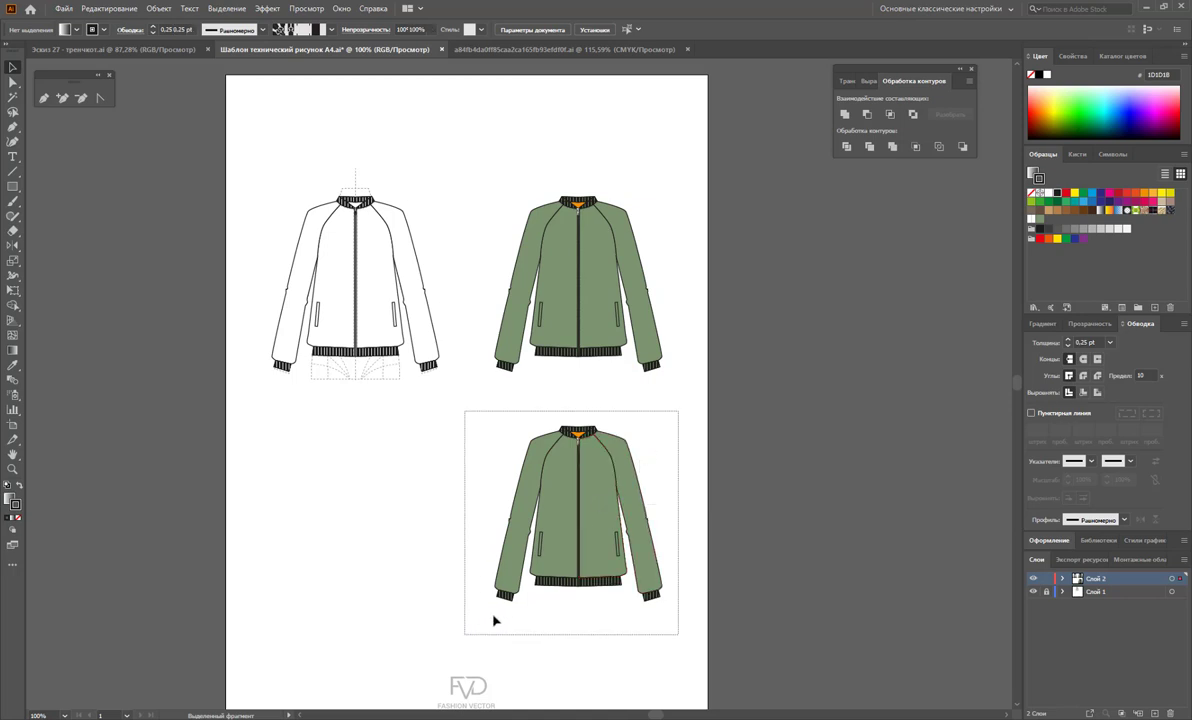
right_click(577, 330)
click(622, 422)
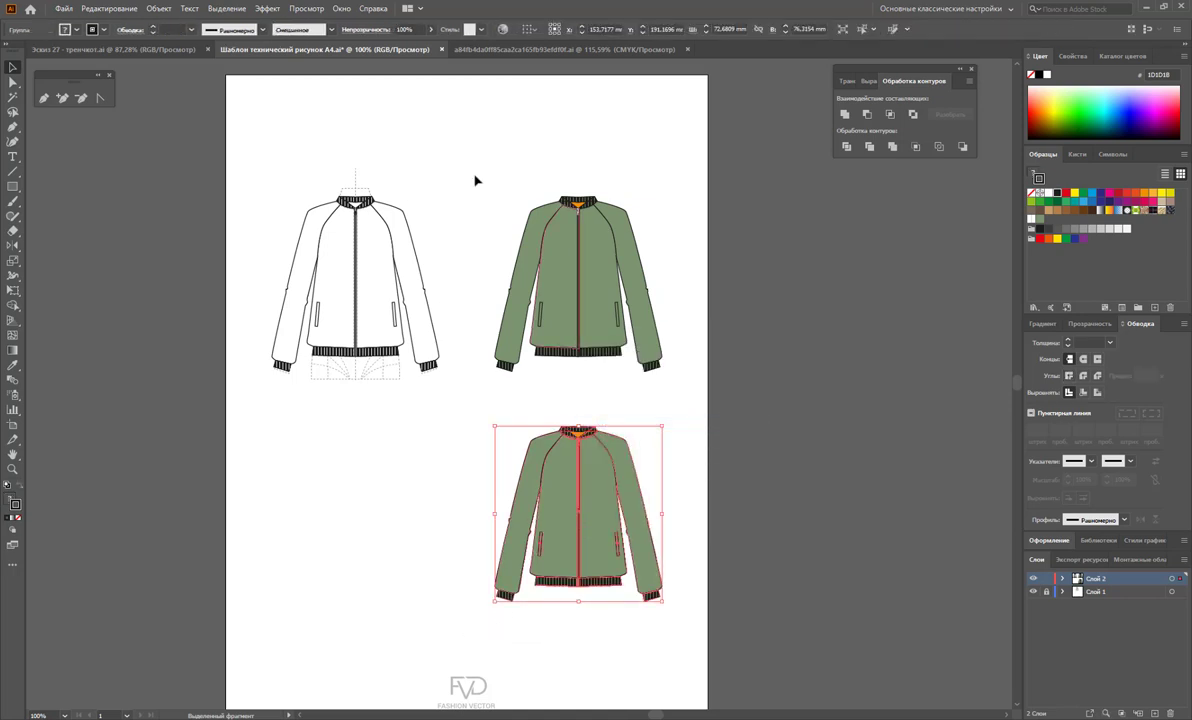
- Recolour the copy's light green to slate navy (H 205, S 29%, B 35%) in Recolor Artwork
click(502, 30)
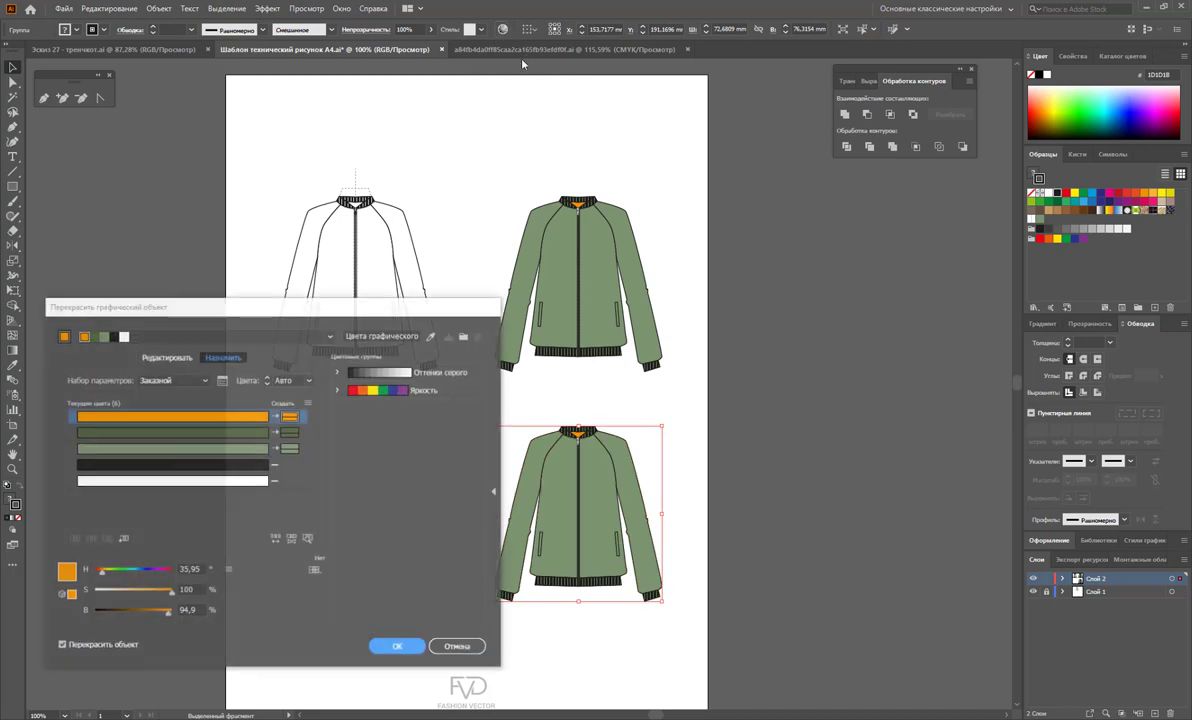
drag(378, 300, 1036, 170)
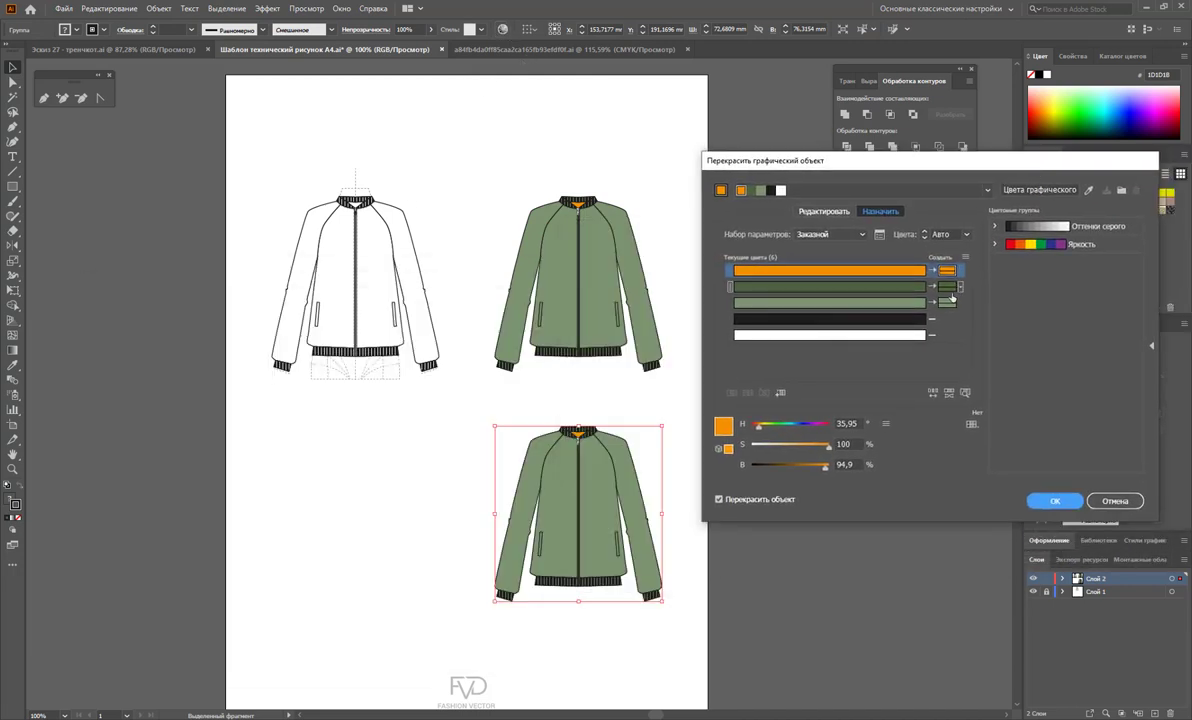
click(830, 302)
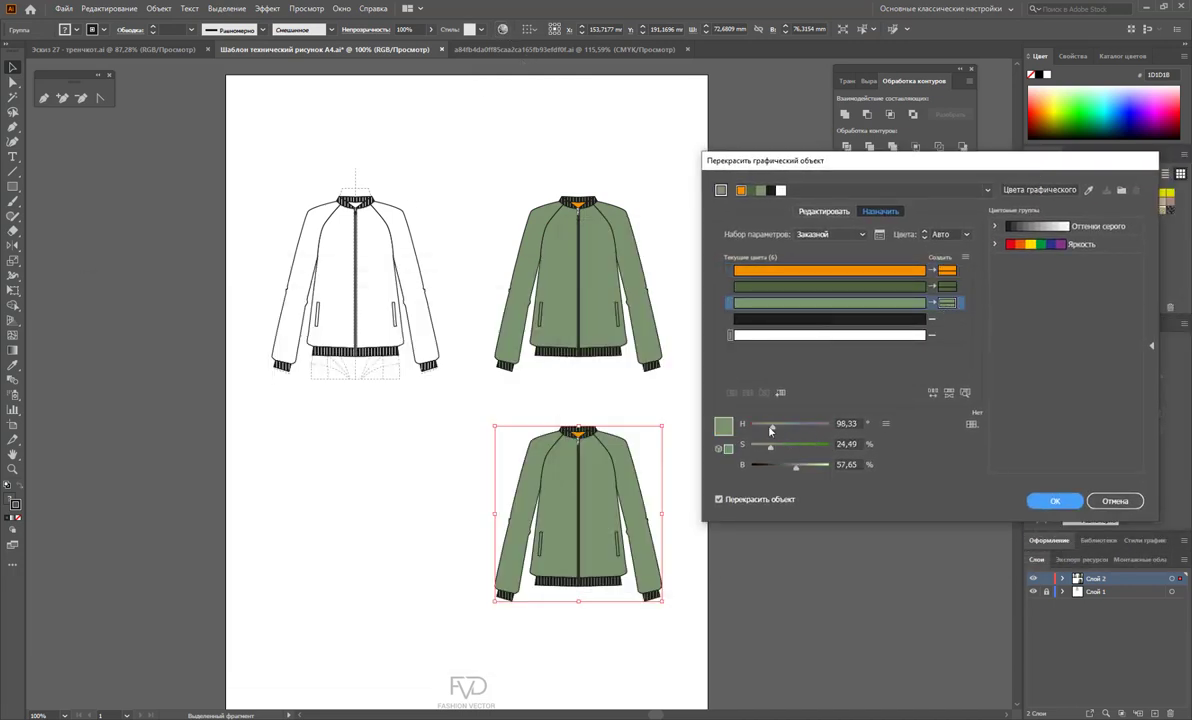
drag(770, 428, 782, 429)
mouse_move(791, 474)
mouse_down()
mouse_move(779, 473)
mouse_move(796, 430)
mouse_up()
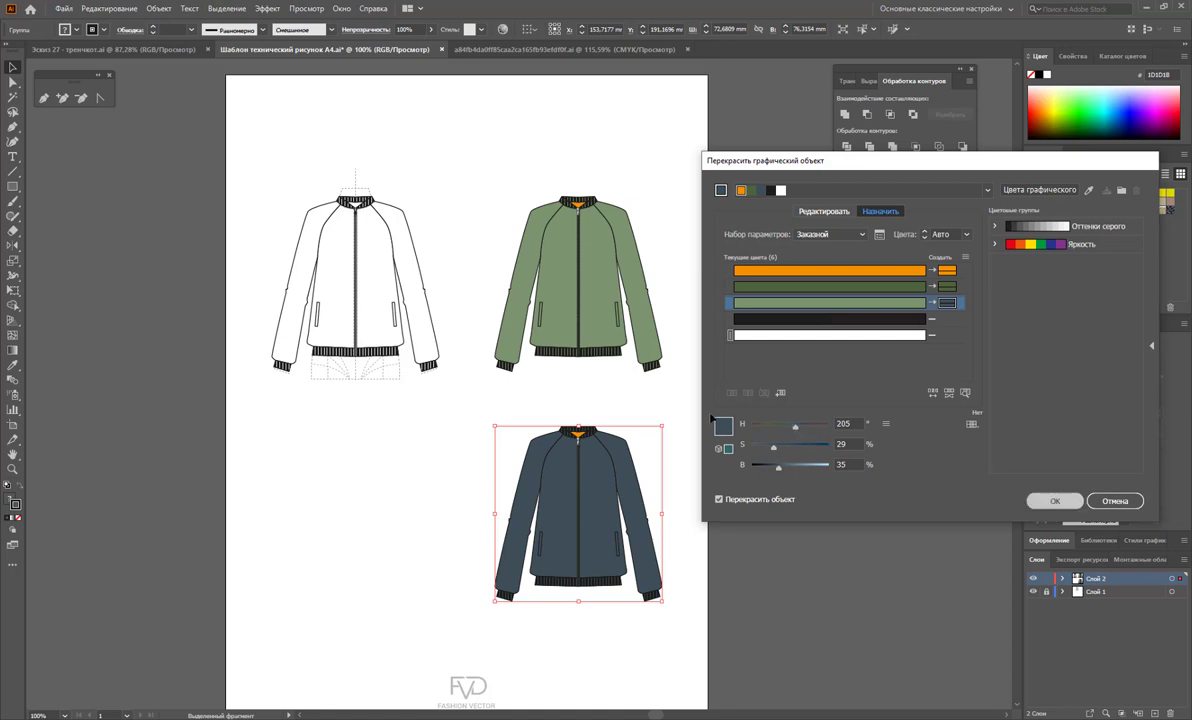
click(1053, 501)
click(690, 436)
- Copy the navy jacket to the left and change its blue-grey colour to yellow EAE16E
drag(595, 528, 374, 526)
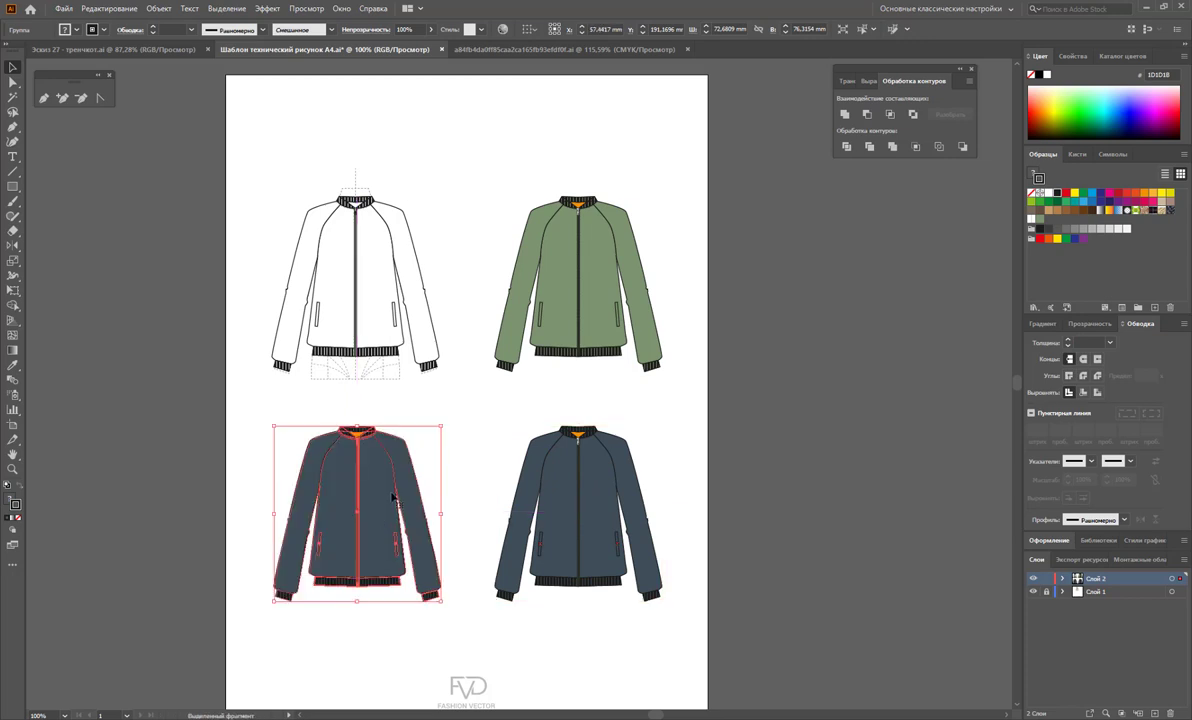
click(502, 28)
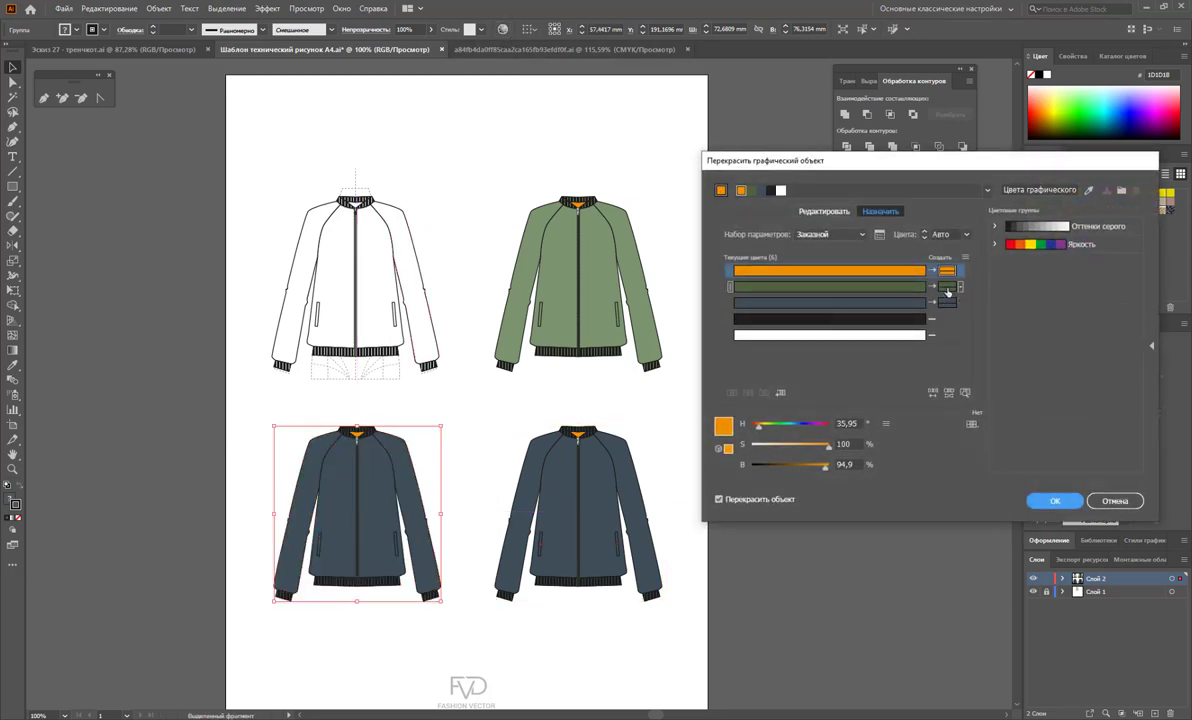
click(947, 302)
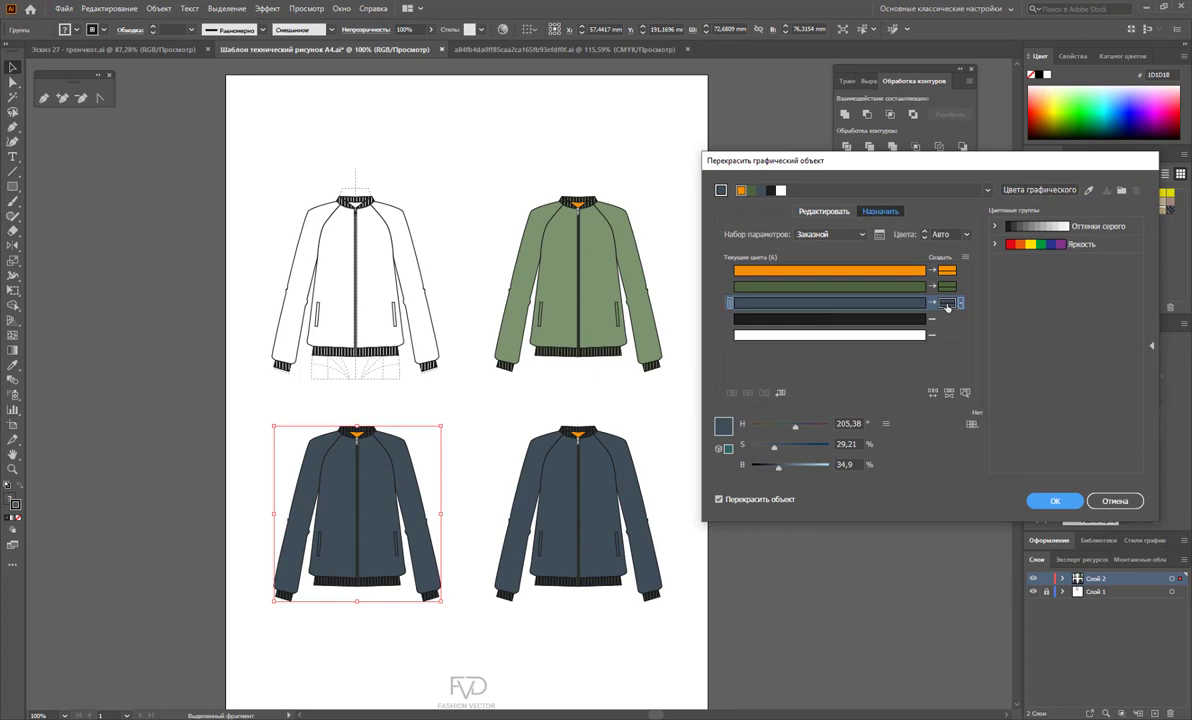
double_click(947, 303)
click(763, 370)
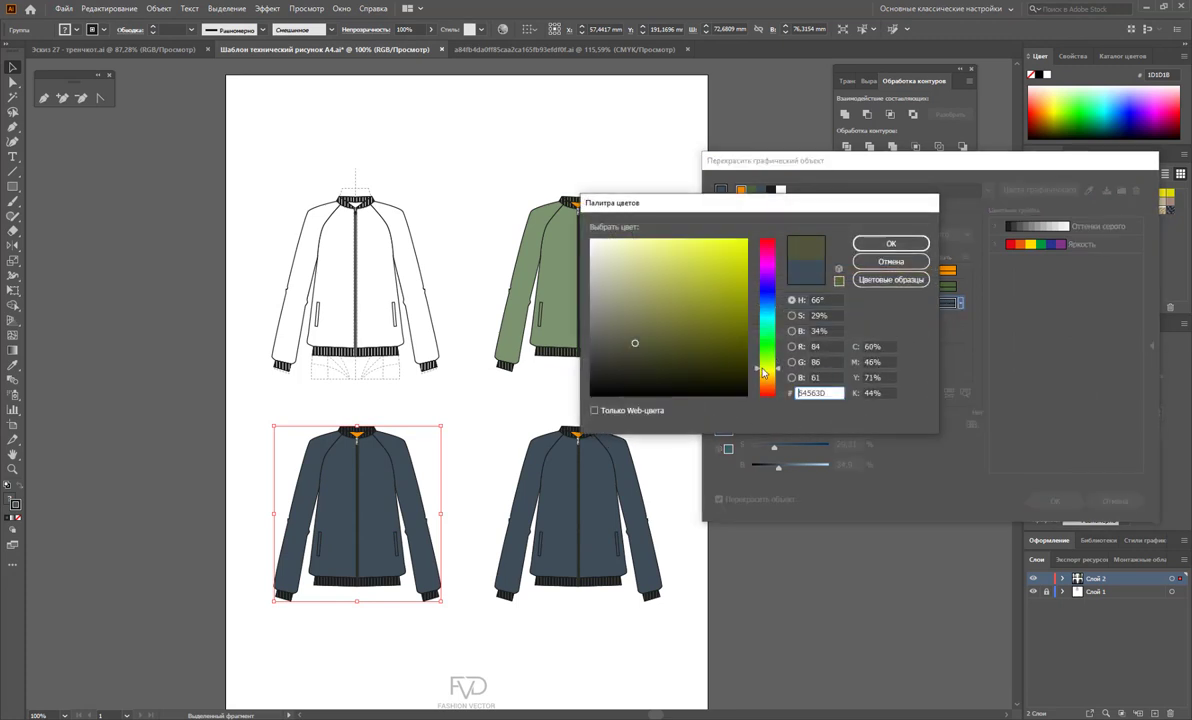
click(617, 256)
click(654, 257)
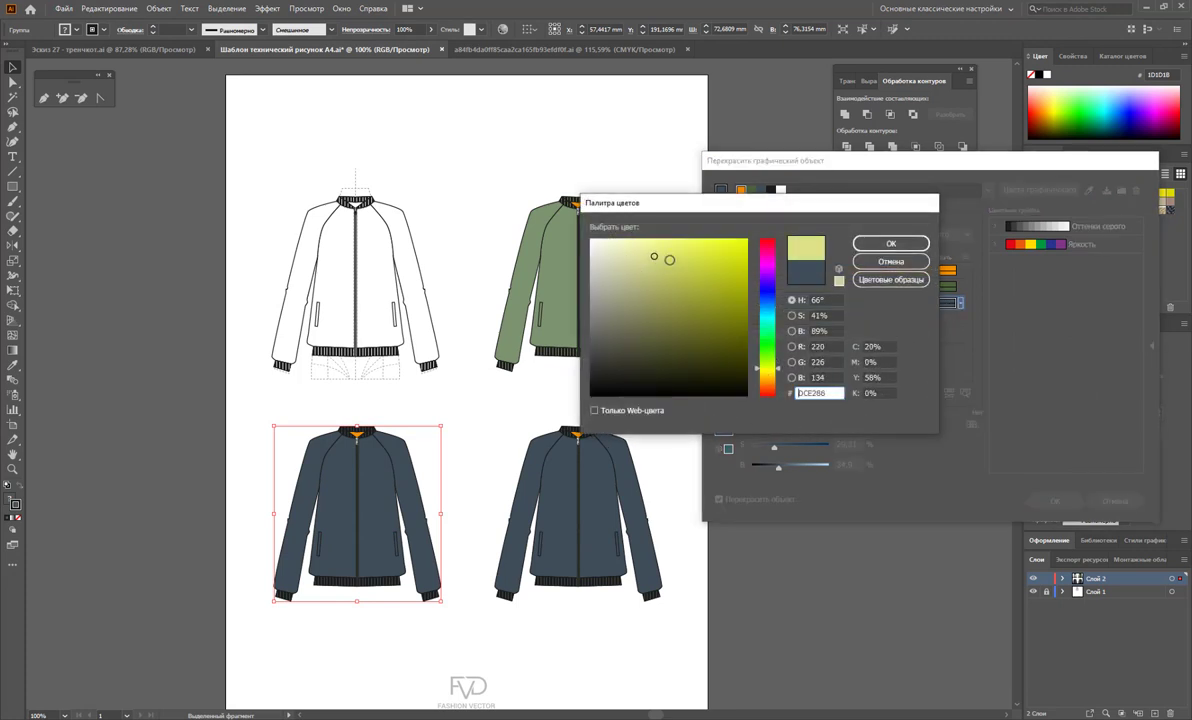
click(656, 276)
drag(779, 372, 779, 376)
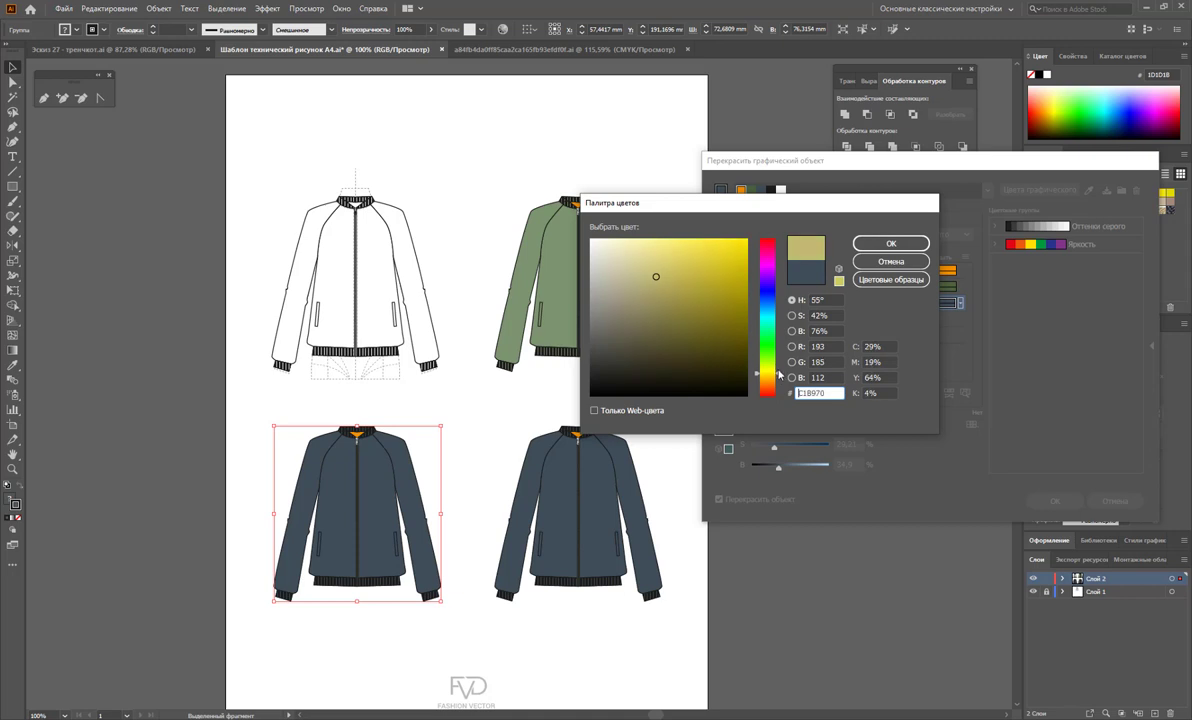
click(675, 249)
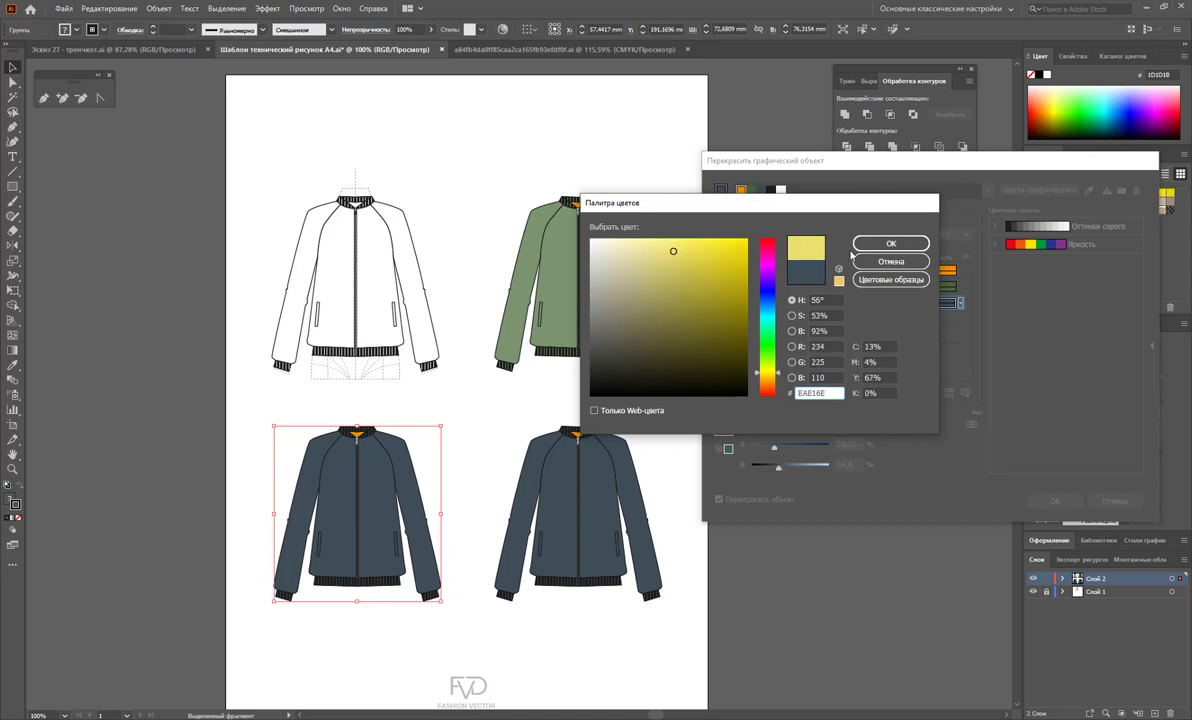
click(886, 245)
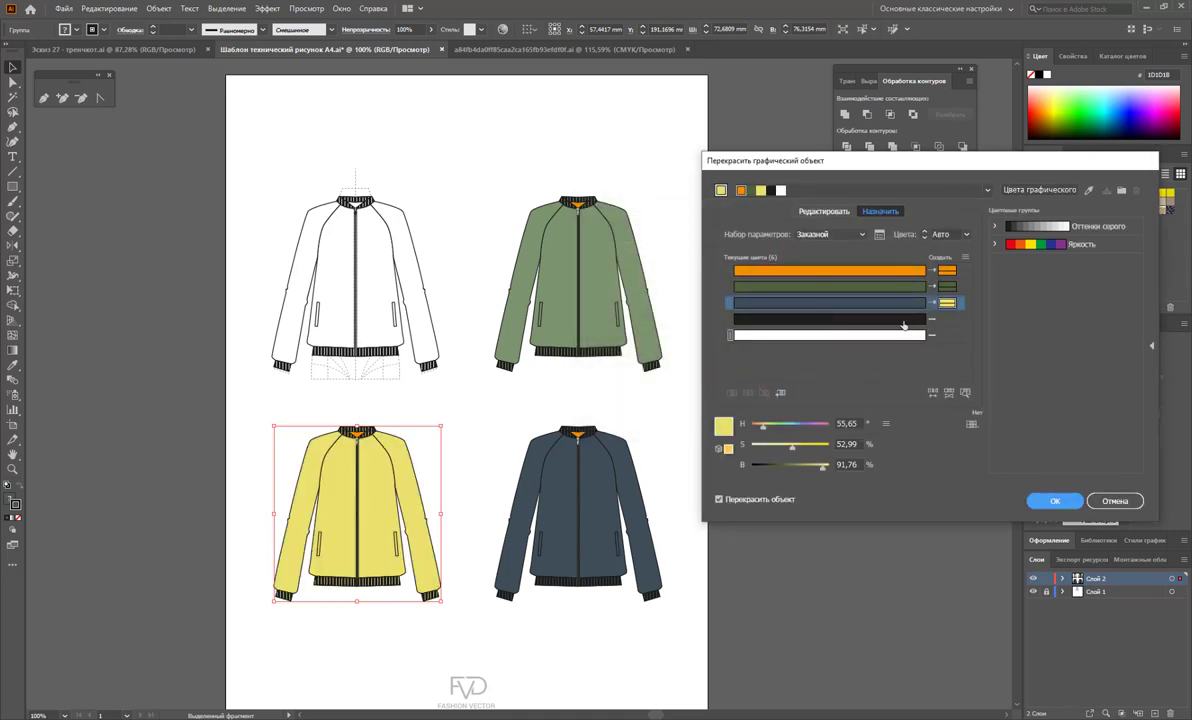
- Replace the copy's orange and green colours with grey and apply the recolour
click(948, 272)
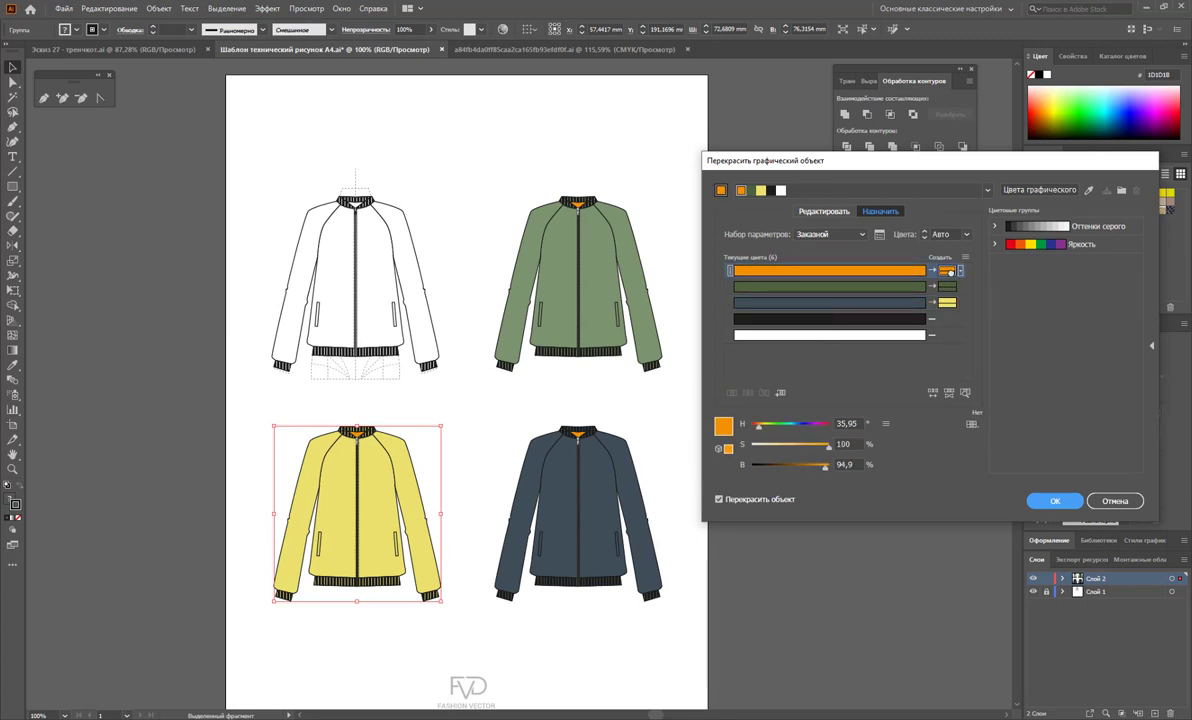
double_click(948, 271)
click(590, 304)
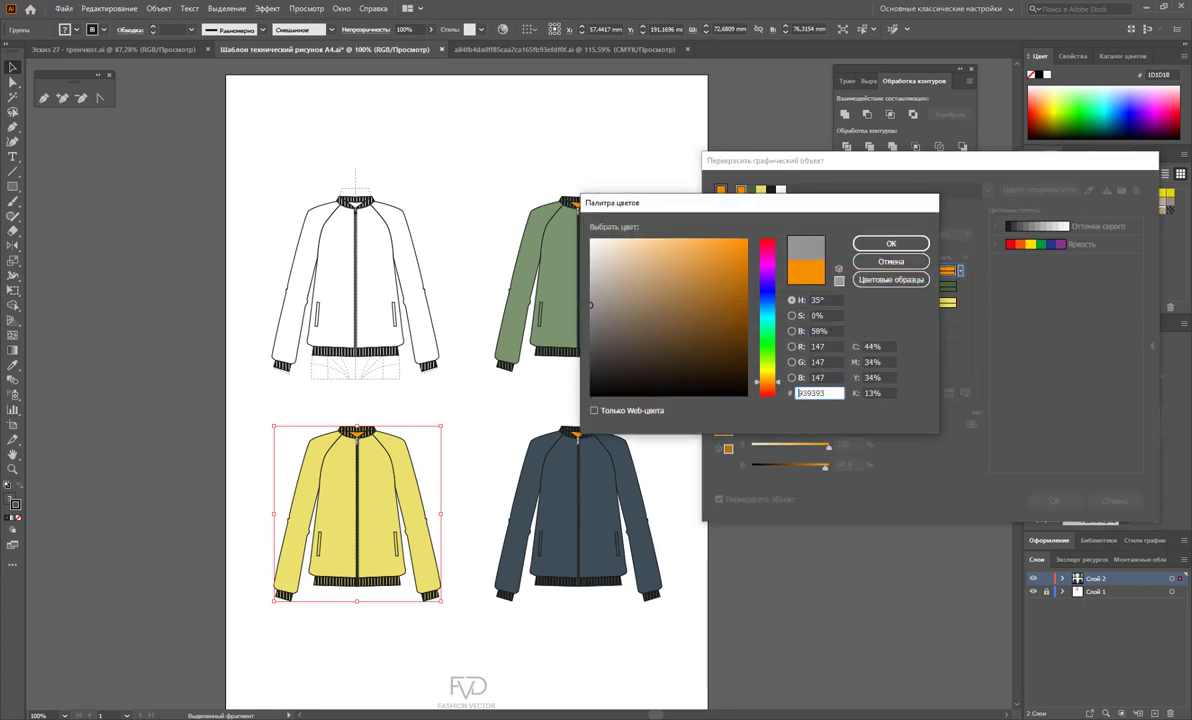
click(891, 262)
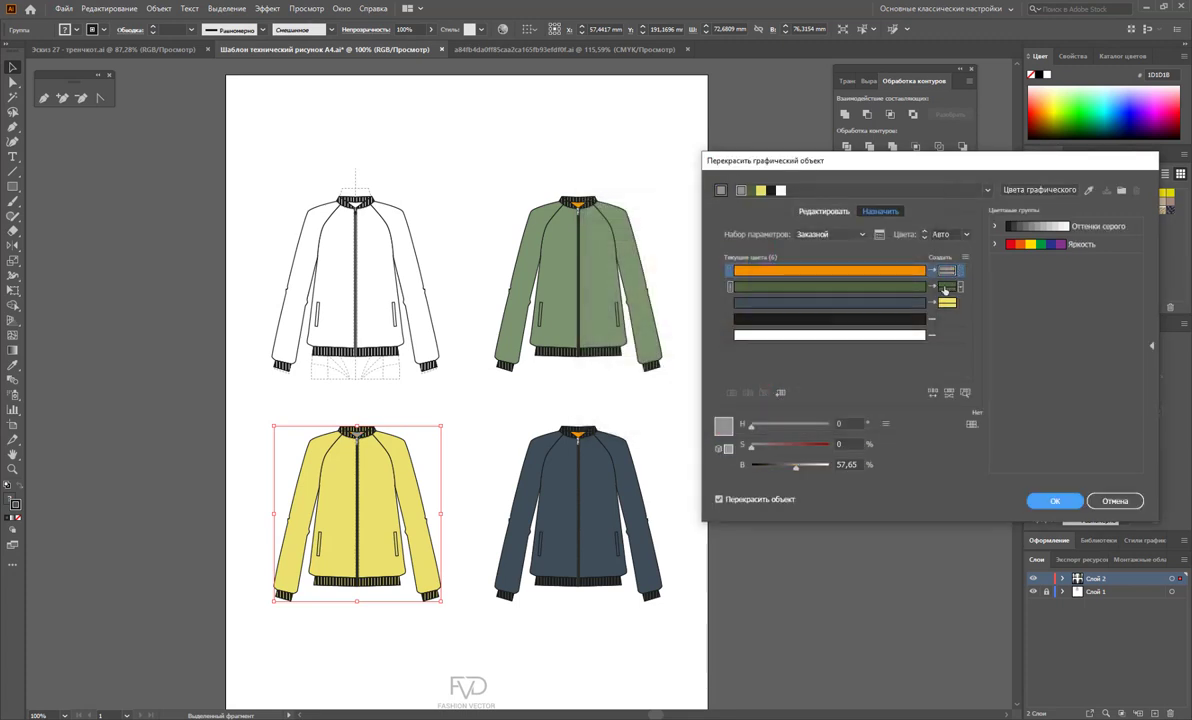
click(946, 287)
double_click(946, 287)
click(590, 307)
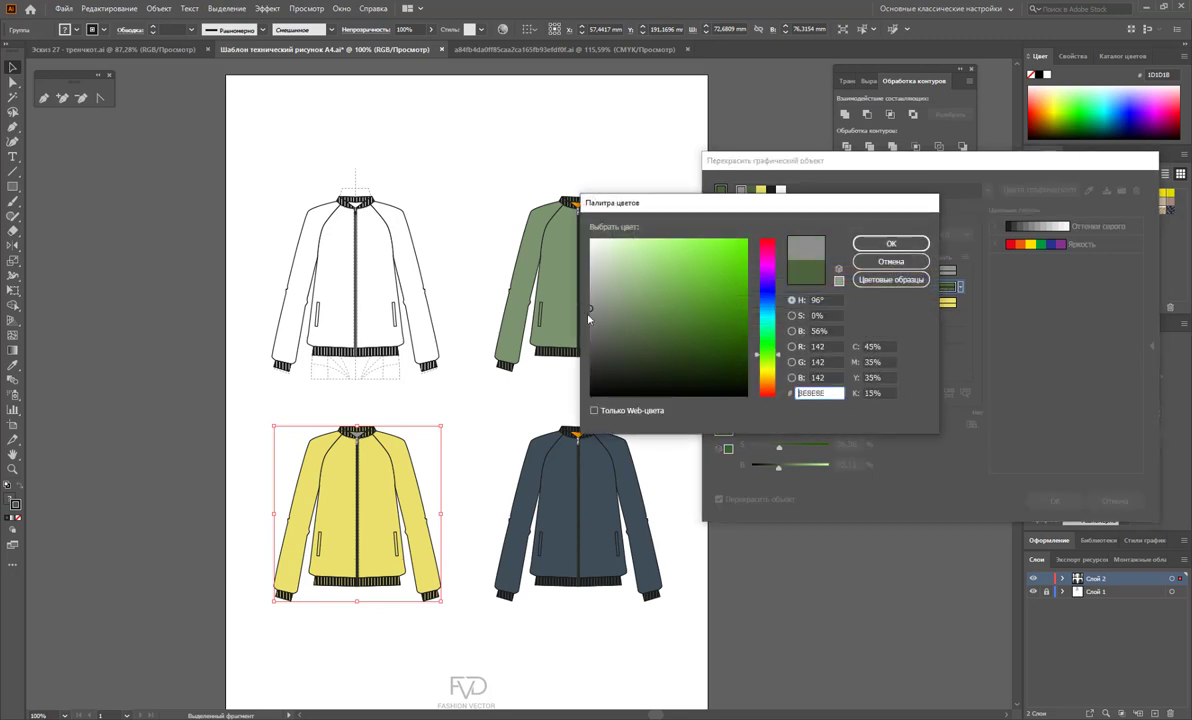
click(866, 243)
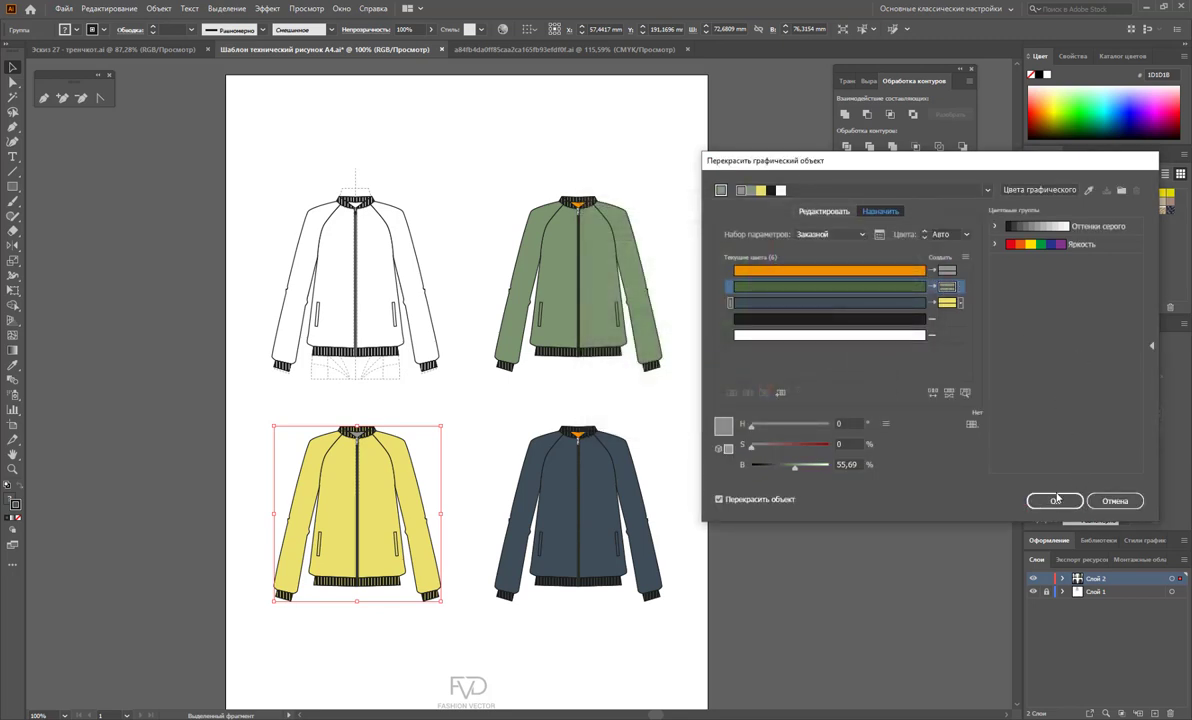
click(1054, 500)
click(770, 376)
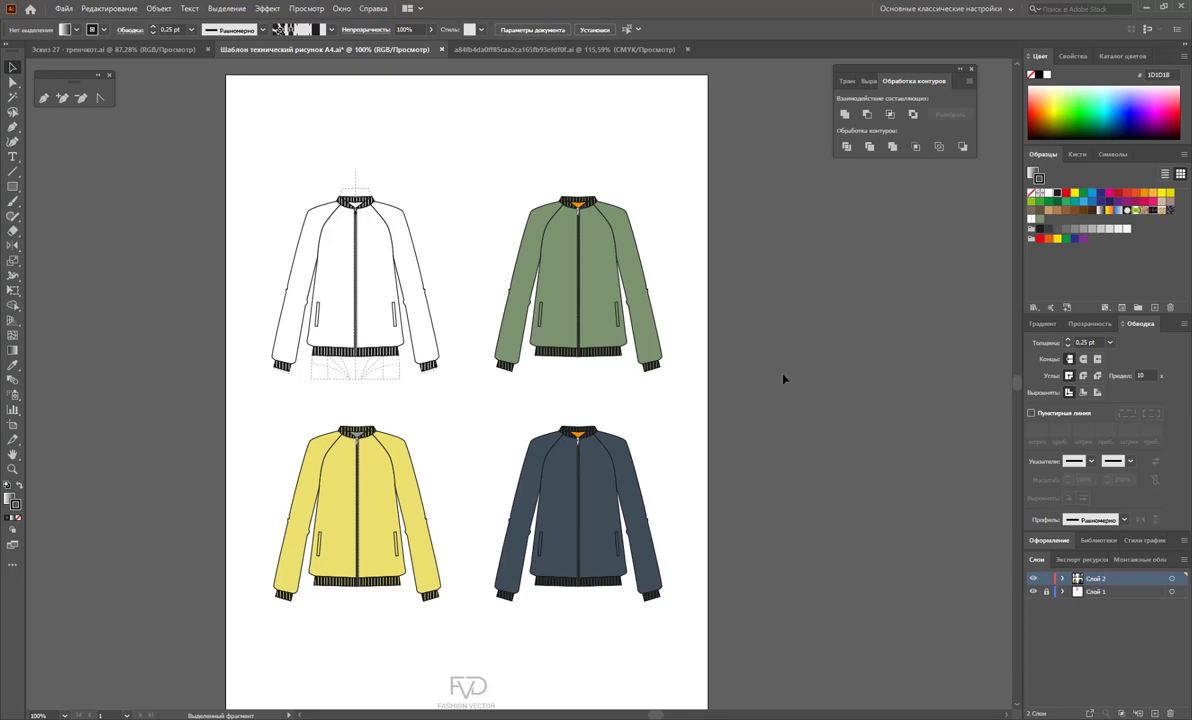
- Zoom in close on the yellow jacket's collar
scroll(780, 385, down, 2)
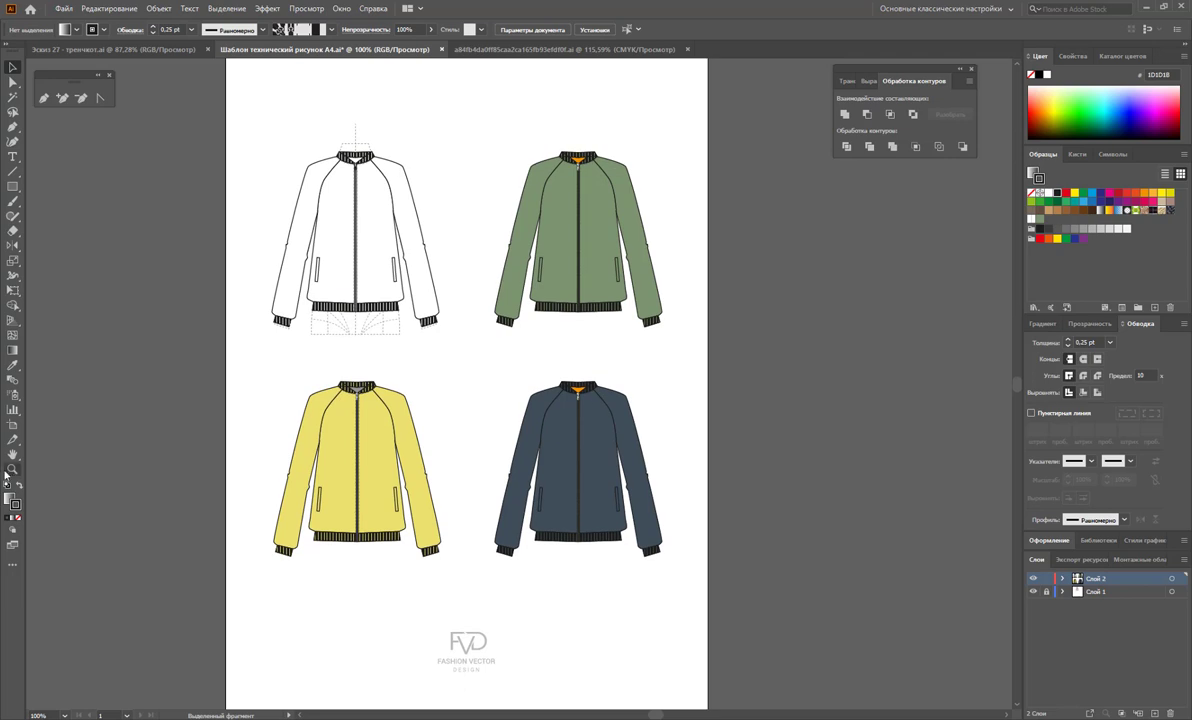
key(z)
drag(249, 132, 698, 584)
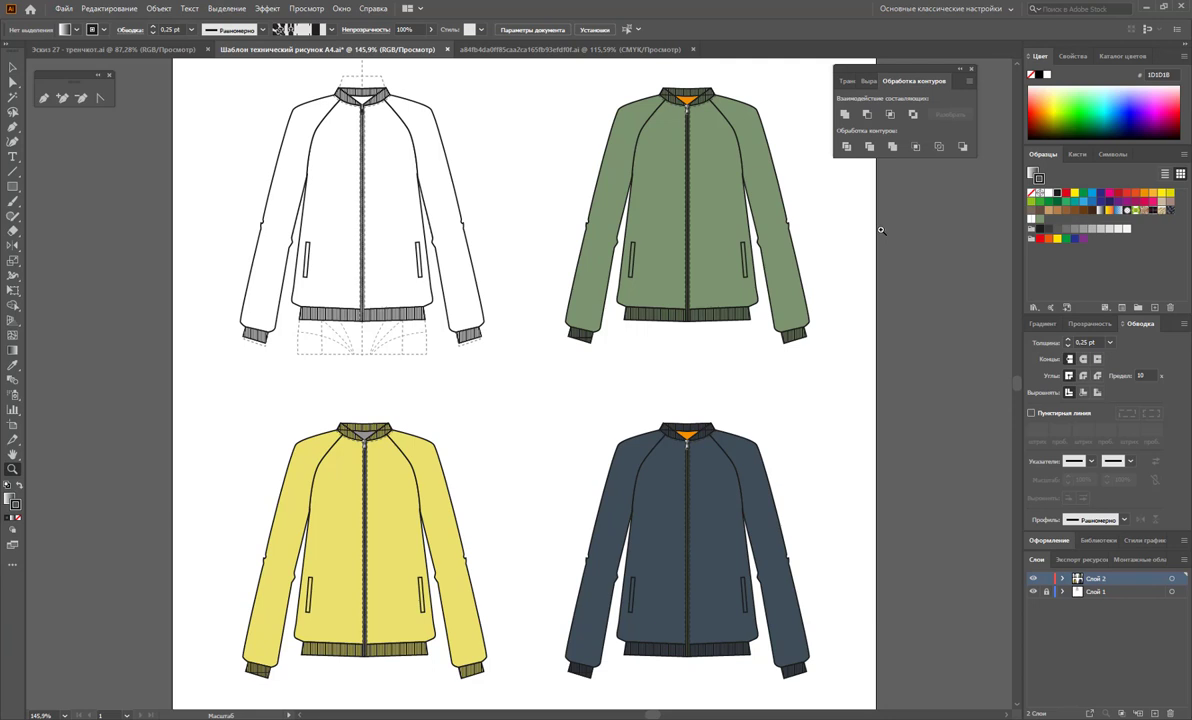
drag(332, 412, 408, 468)
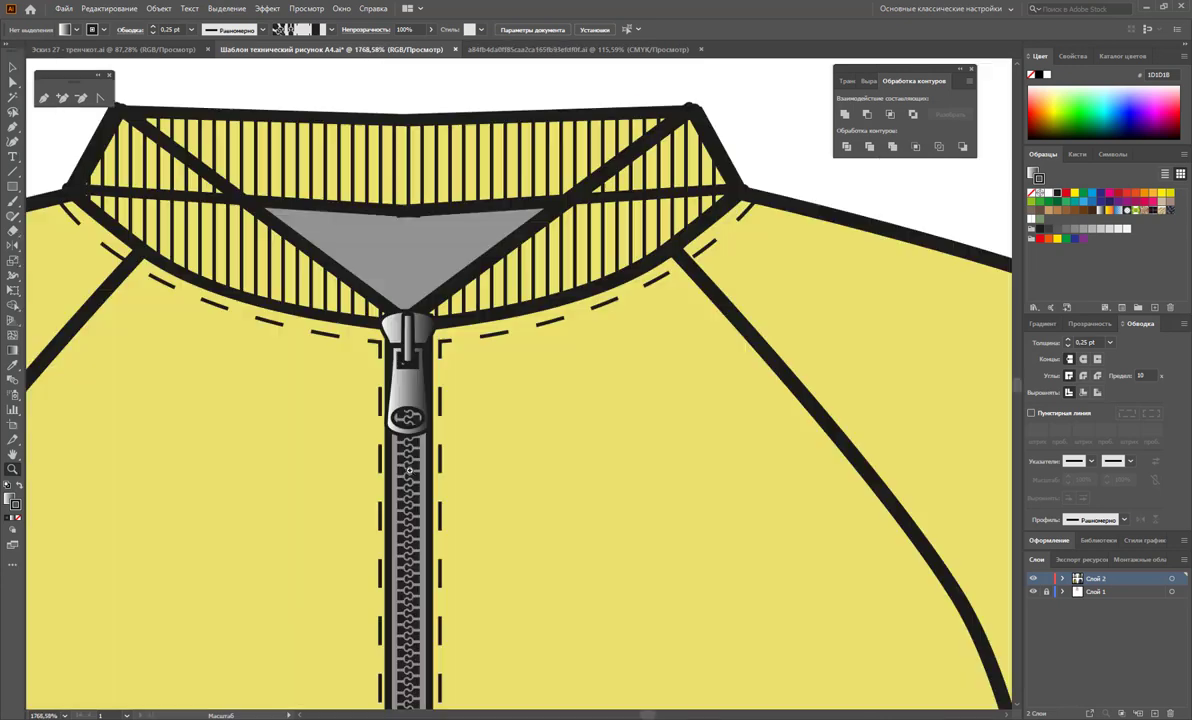
- Ungroup the collar pieces in isolation mode and change the upper band's stacking order
click(13, 67)
double_click(408, 156)
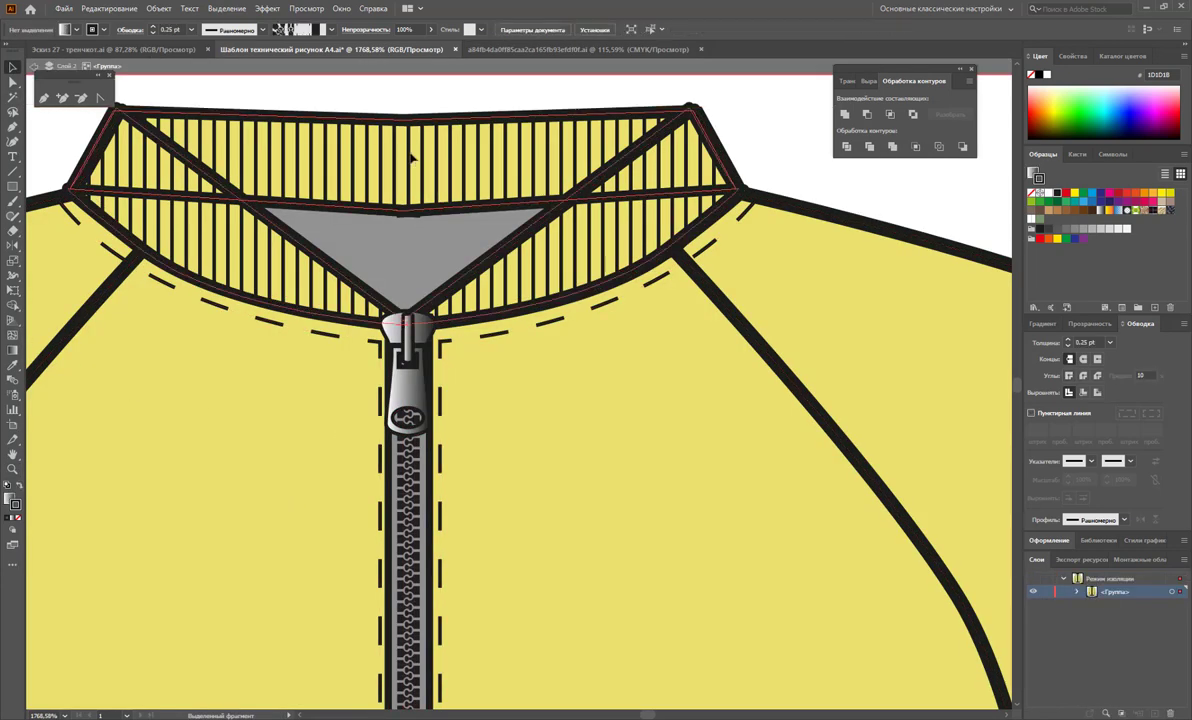
right_click(406, 158)
click(450, 261)
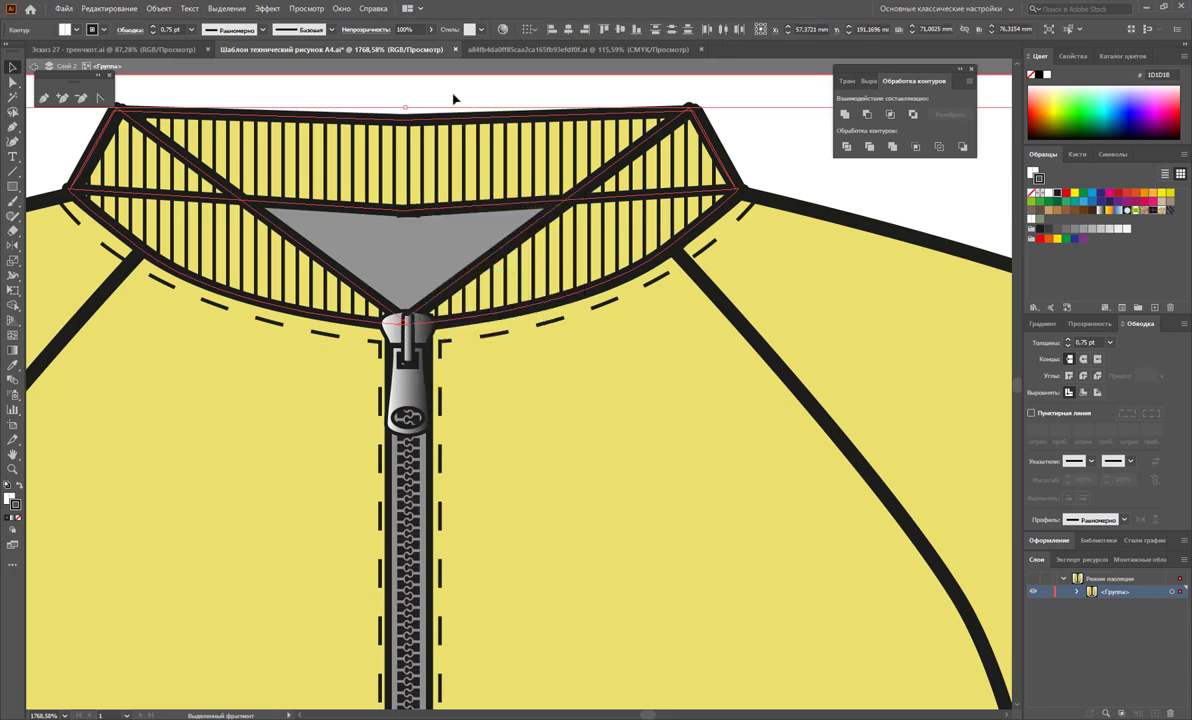
right_click(396, 146)
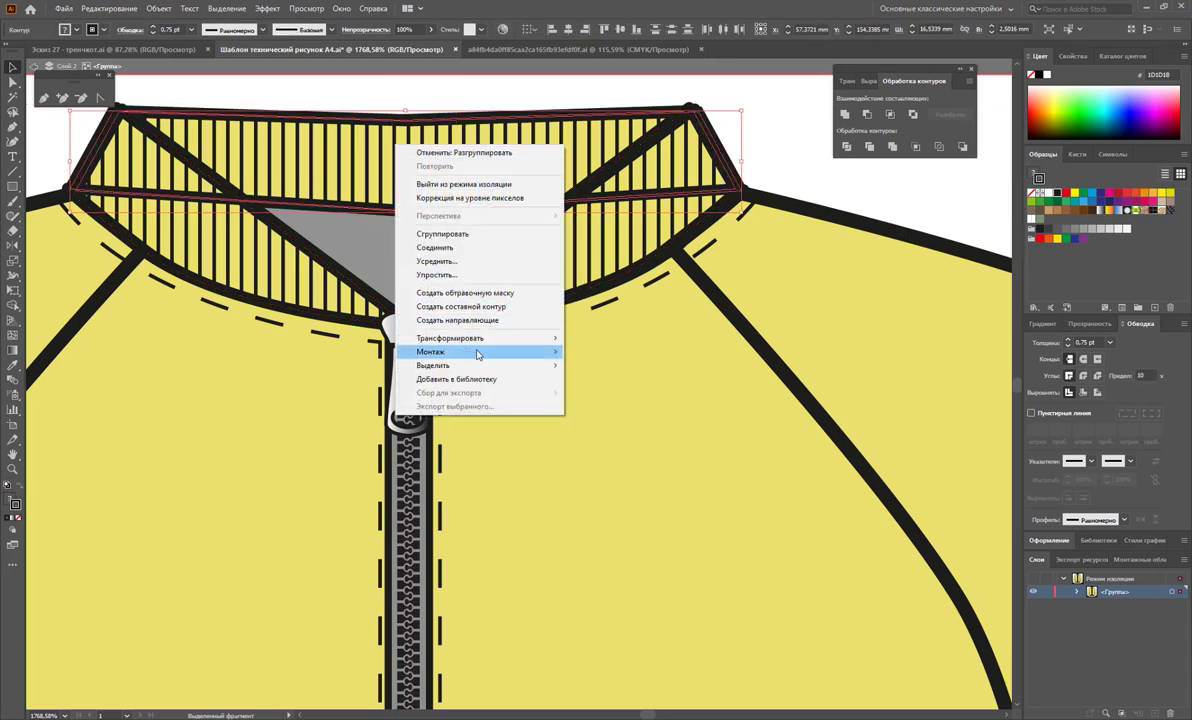
click(600, 391)
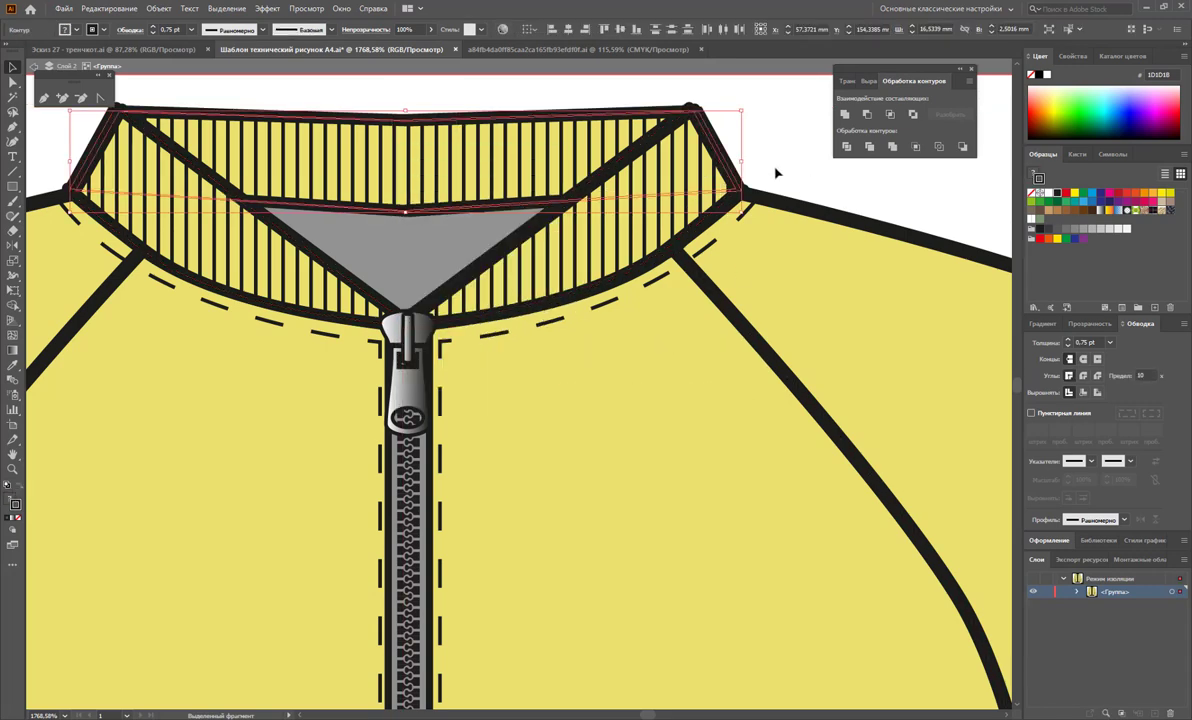
click(657, 294)
- Exit the collar editing and scroll back out to view the page
key(super)
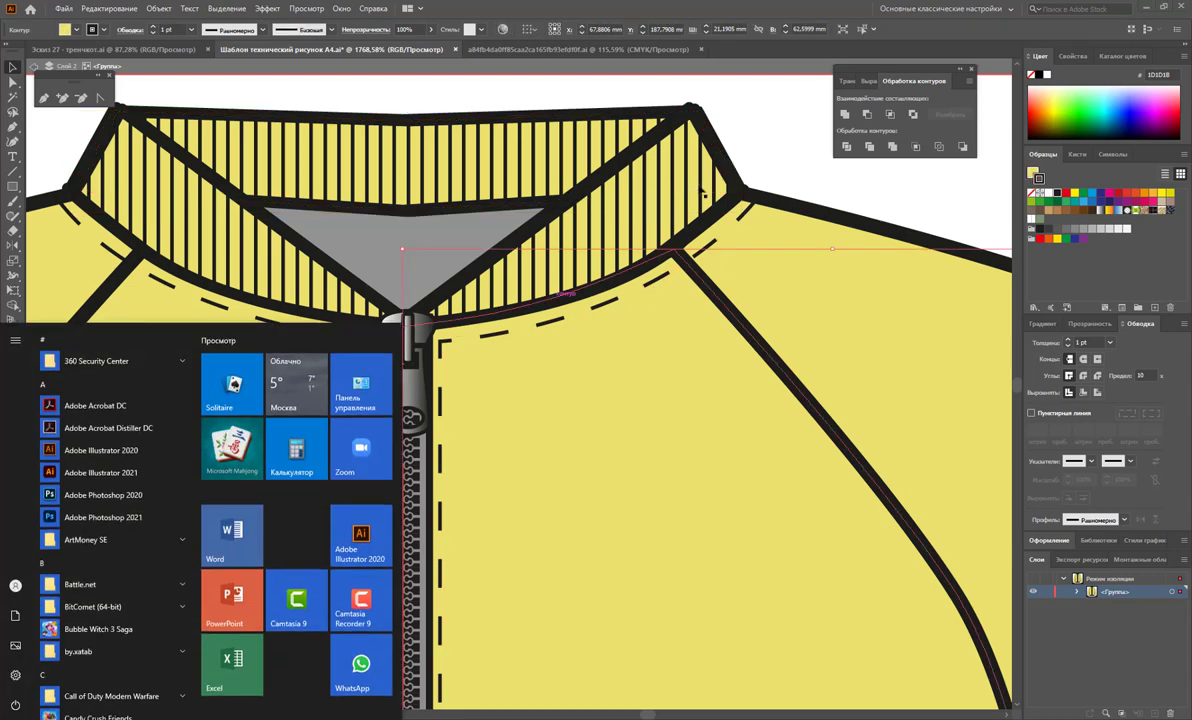
key(Escape)
scroll(567, 399, down, 2)
scroll(524, 438, down, 2)
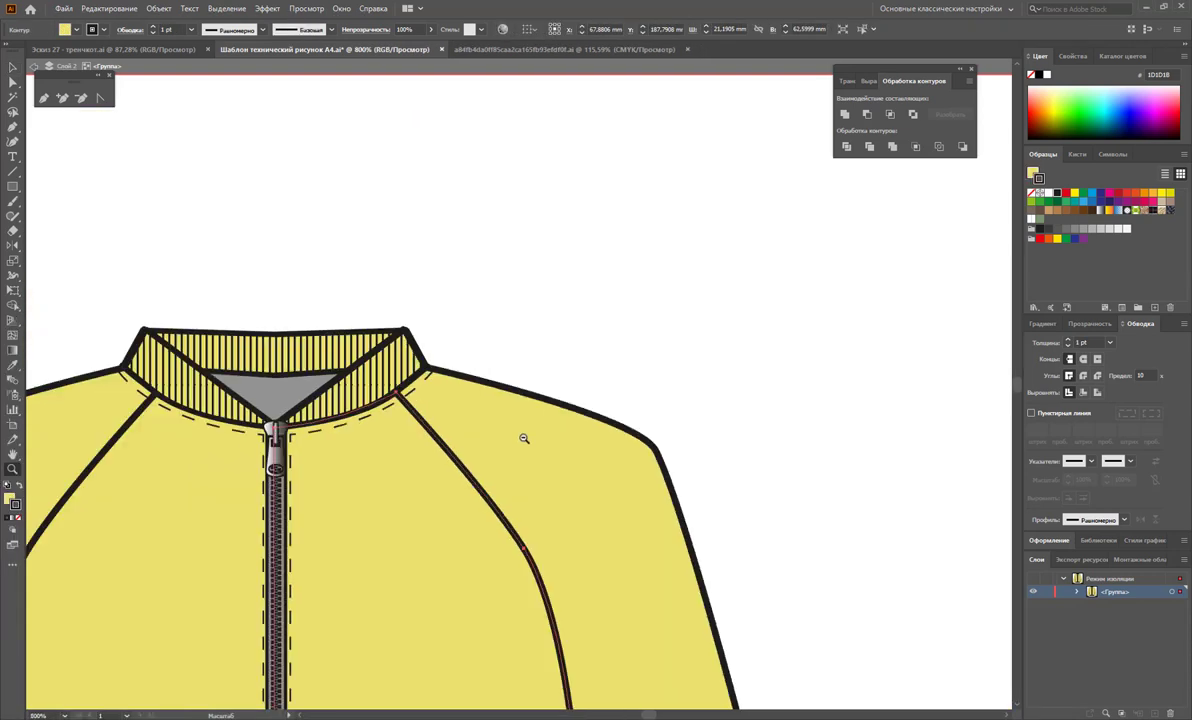
scroll(614, 393, down, 2)
scroll(601, 396, down, 2)
scroll(601, 396, down, 2)
scroll(188, 186, down, 1)
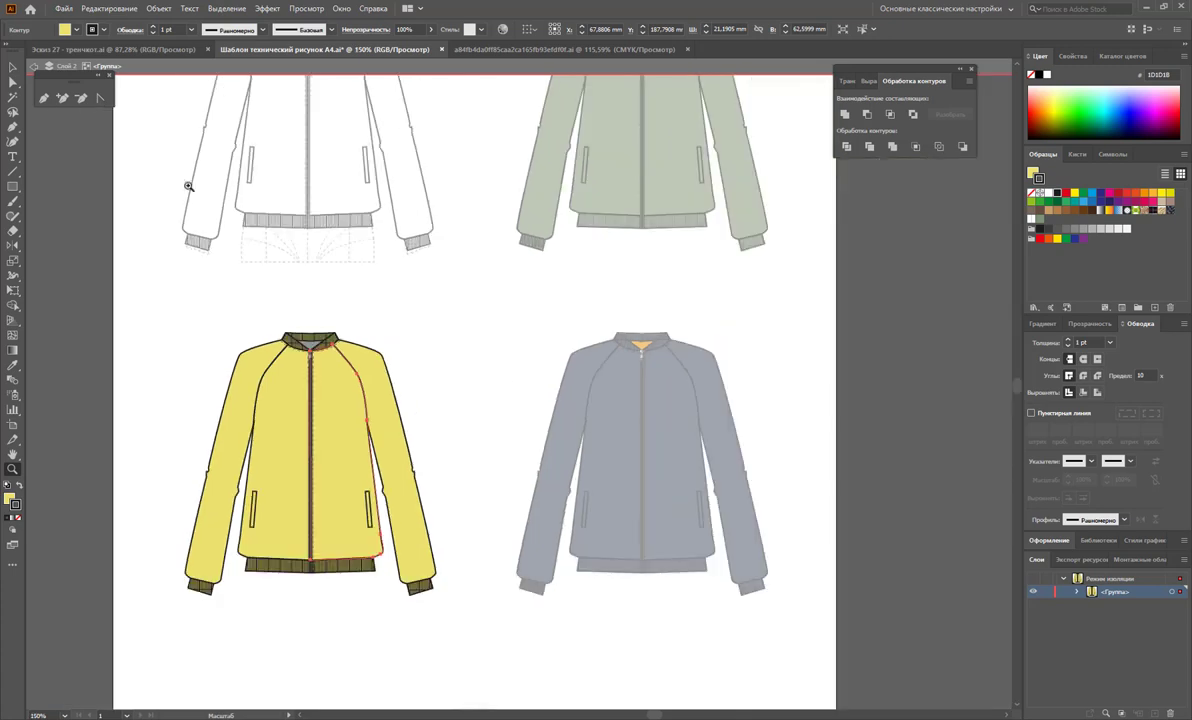
- Leave isolation mode and zoom in on the green jacket's collar
key(v)
double_click(453, 287)
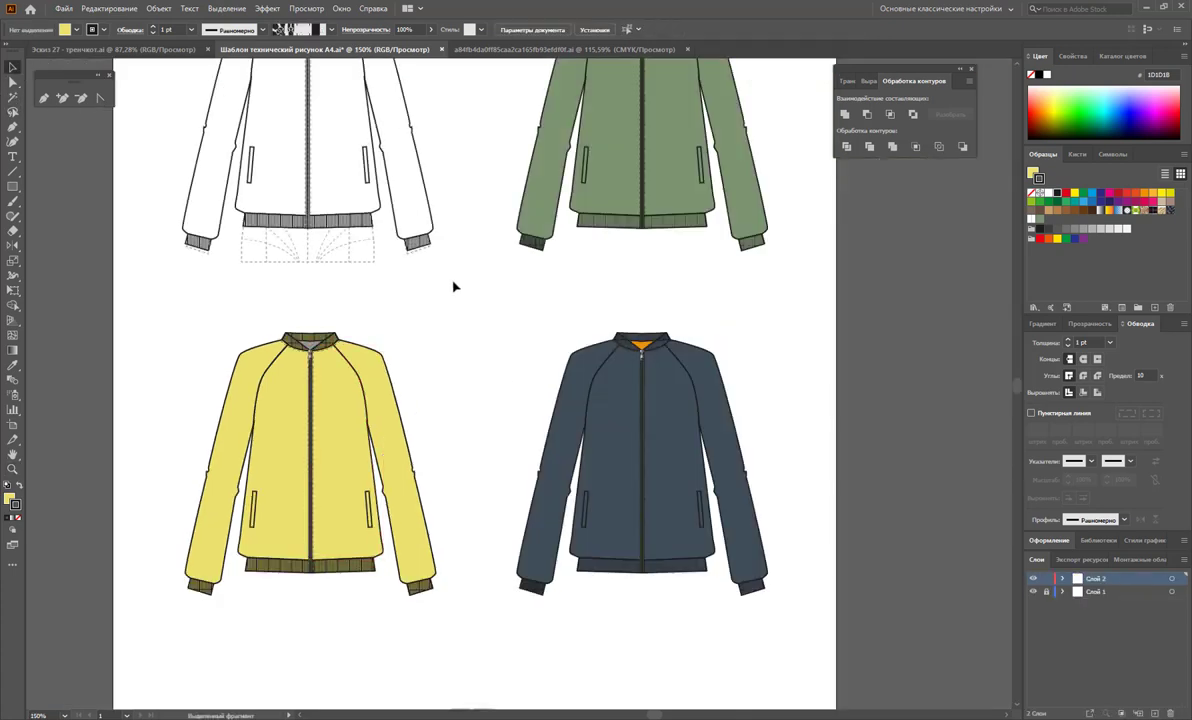
scroll(655, 322, up, 3)
scroll(655, 322, up, 1)
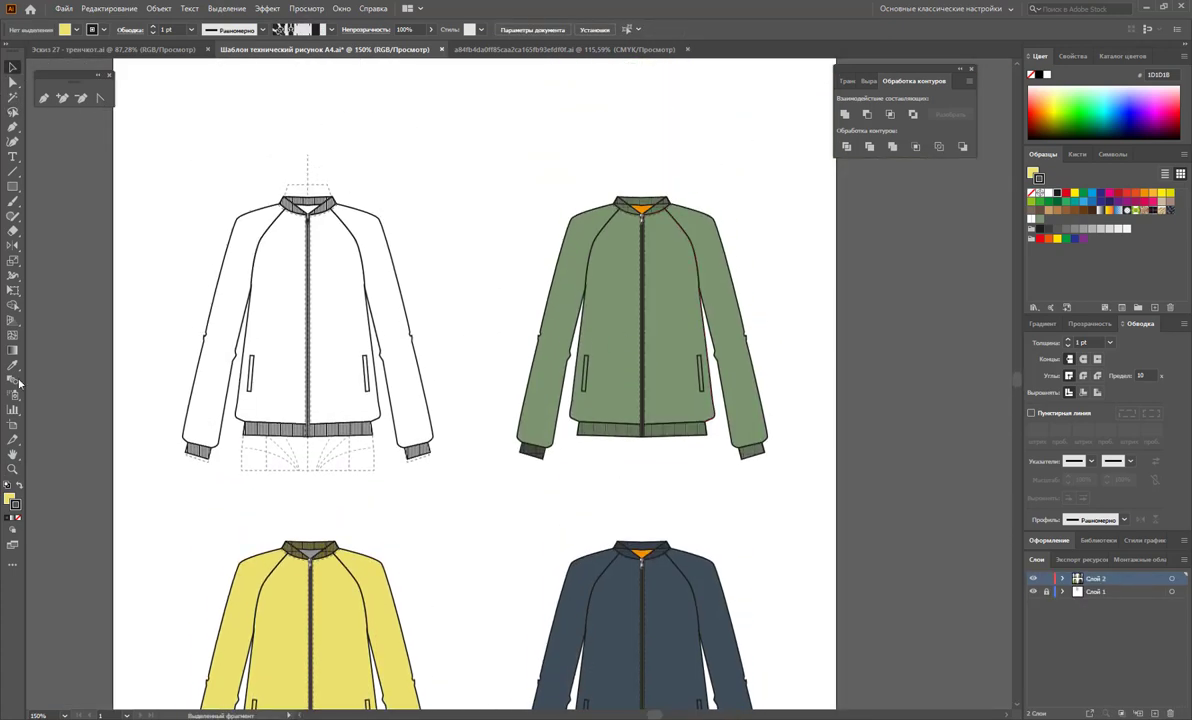
click(13, 469)
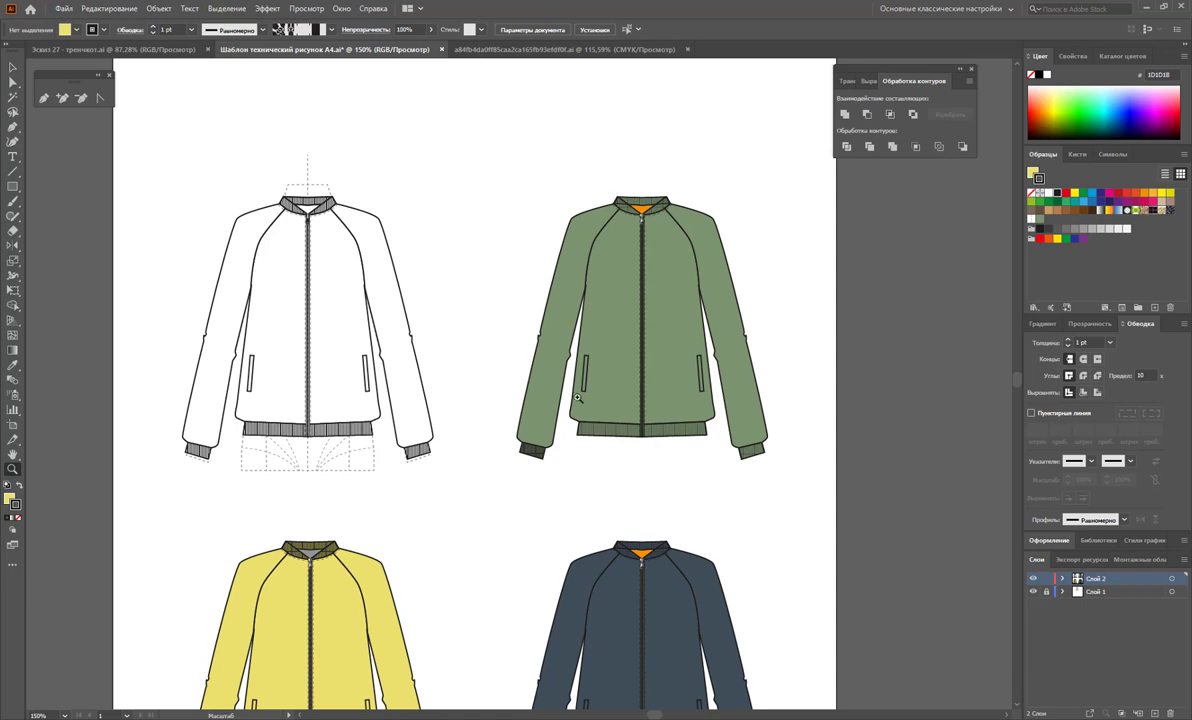
alt+click(577, 398)
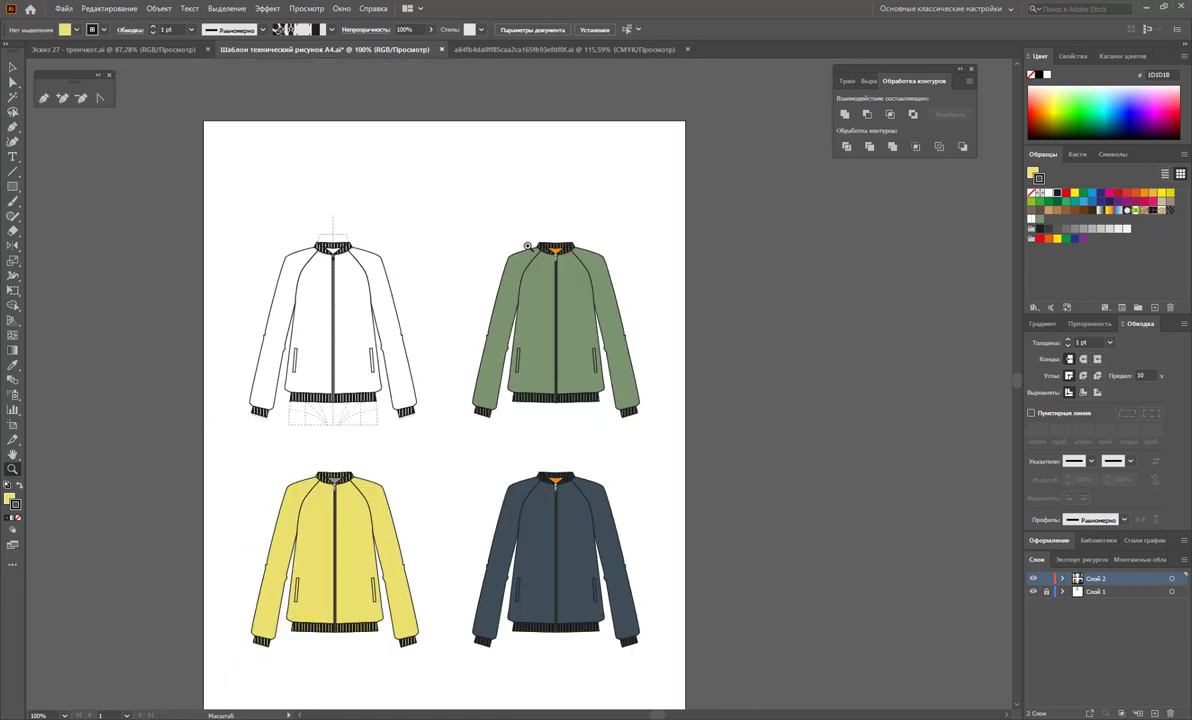
drag(532, 233, 588, 271)
- Ungroup the green jacket's collar and Send Backward its pieces one step
click(12, 67)
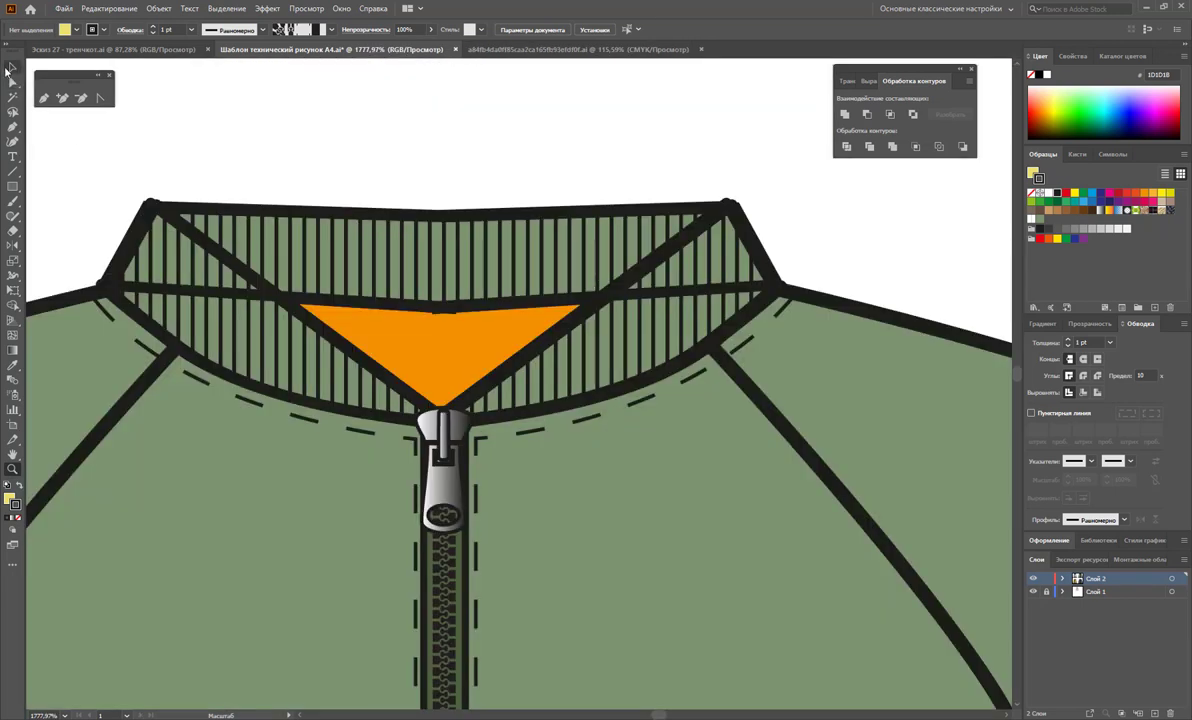
click(426, 246)
right_click(432, 367)
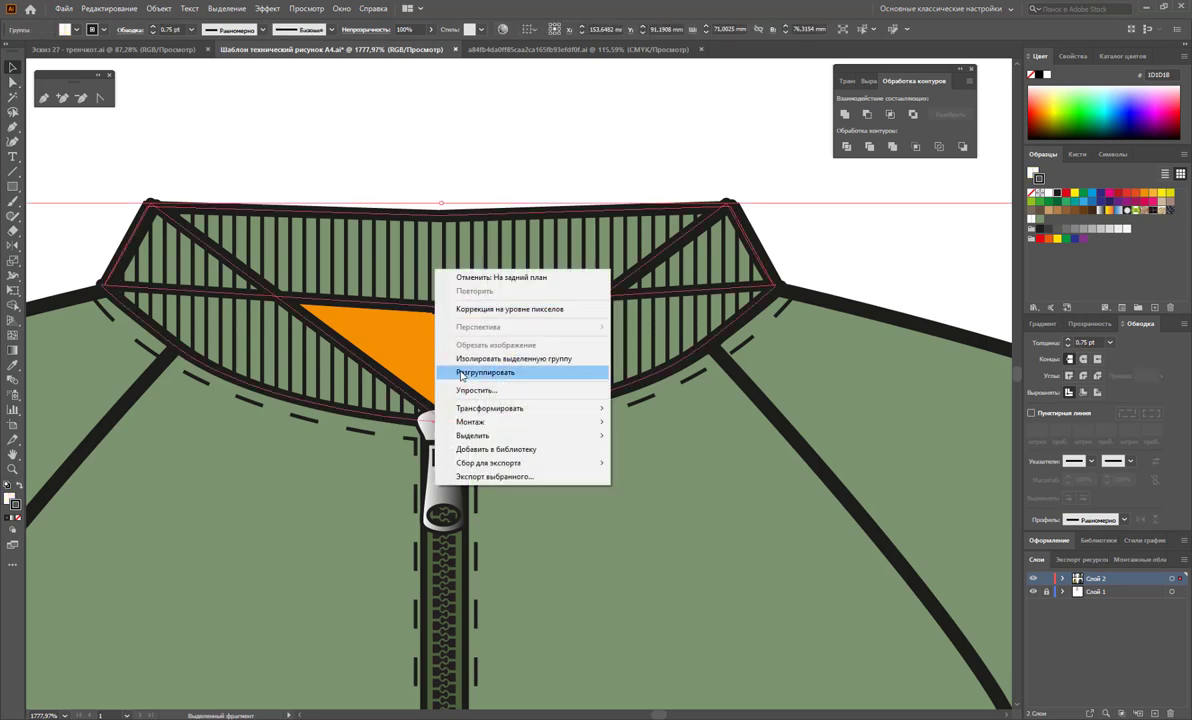
click(470, 372)
drag(455, 167, 474, 251)
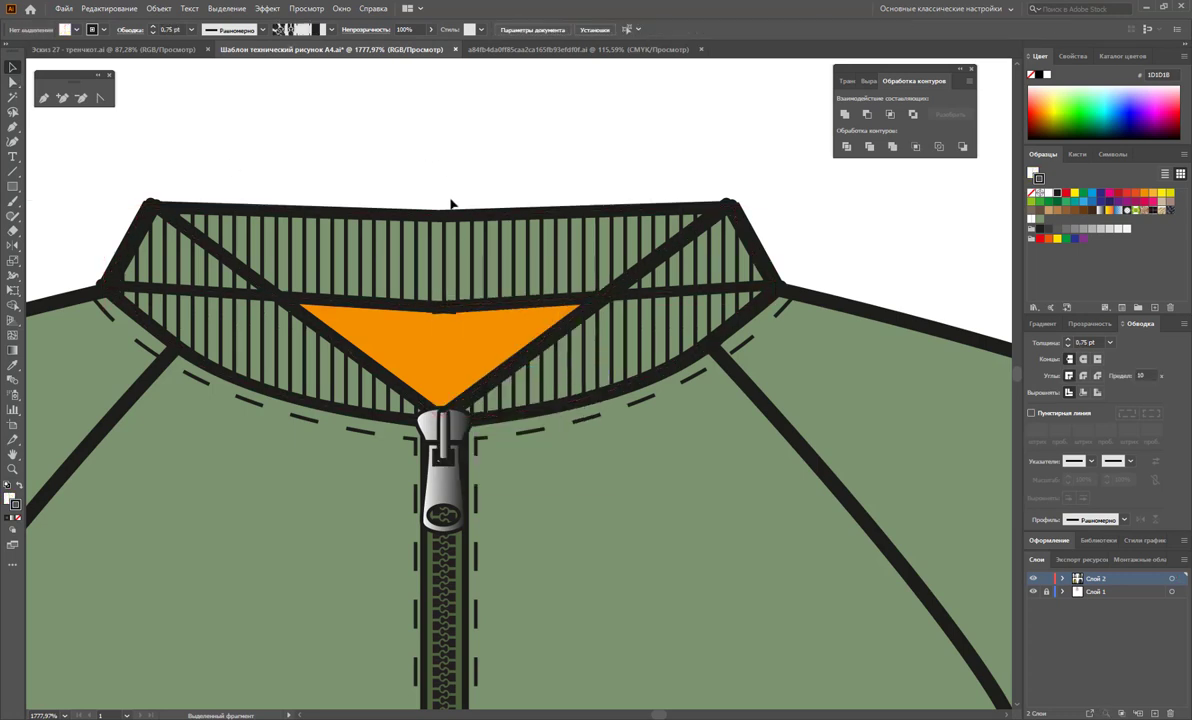
right_click(474, 251)
mouse_move(556, 445)
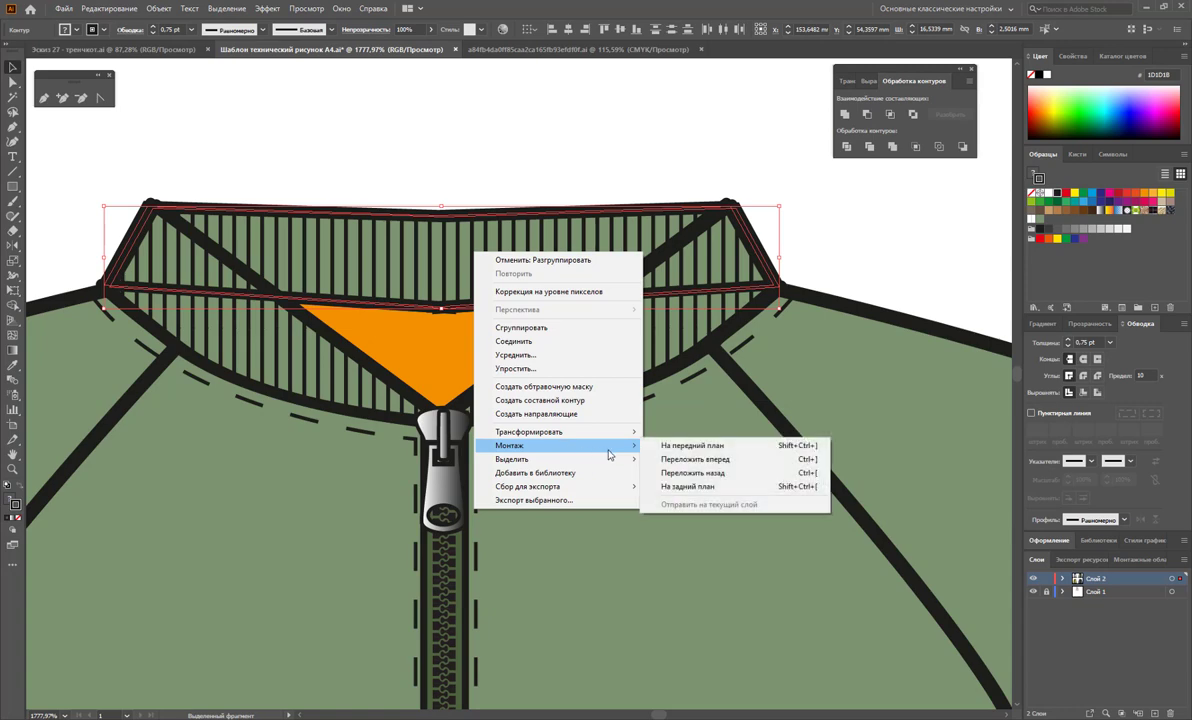
click(698, 468)
click(847, 284)
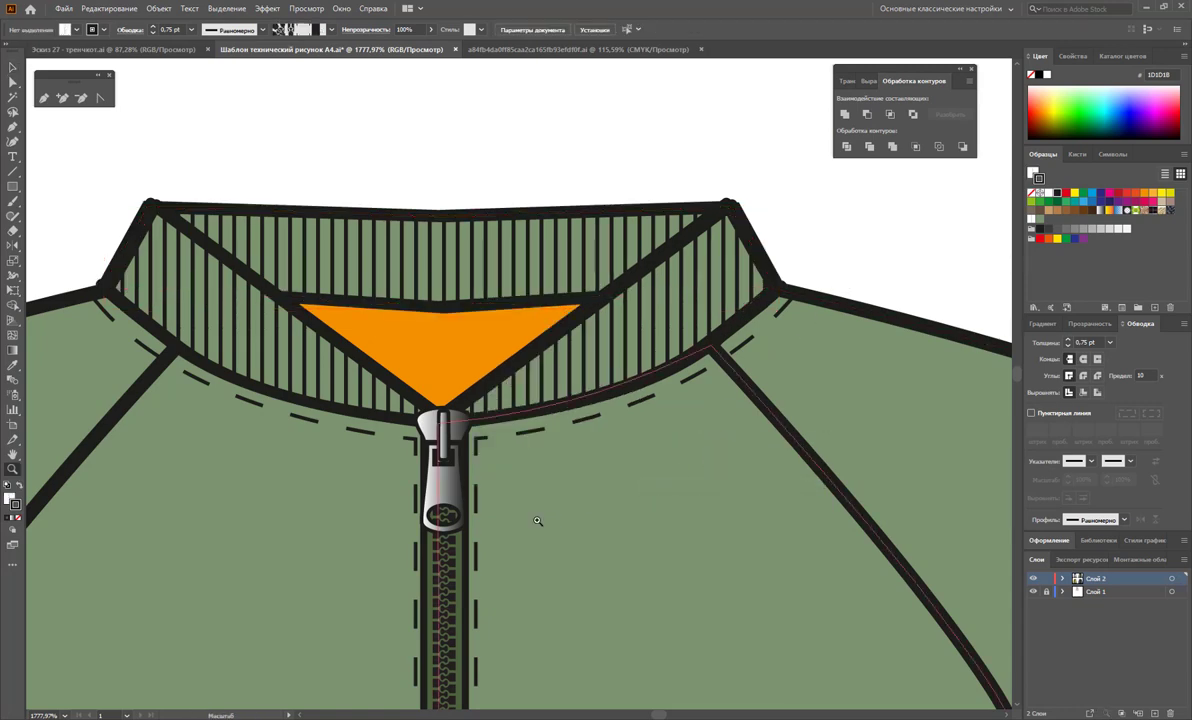
- Zoom back out from the green jacket's collar to the full page
scroll(540, 519, down, 1)
scroll(543, 523, down, 1)
scroll(513, 542, down, 1)
scroll(507, 542, down, 1)
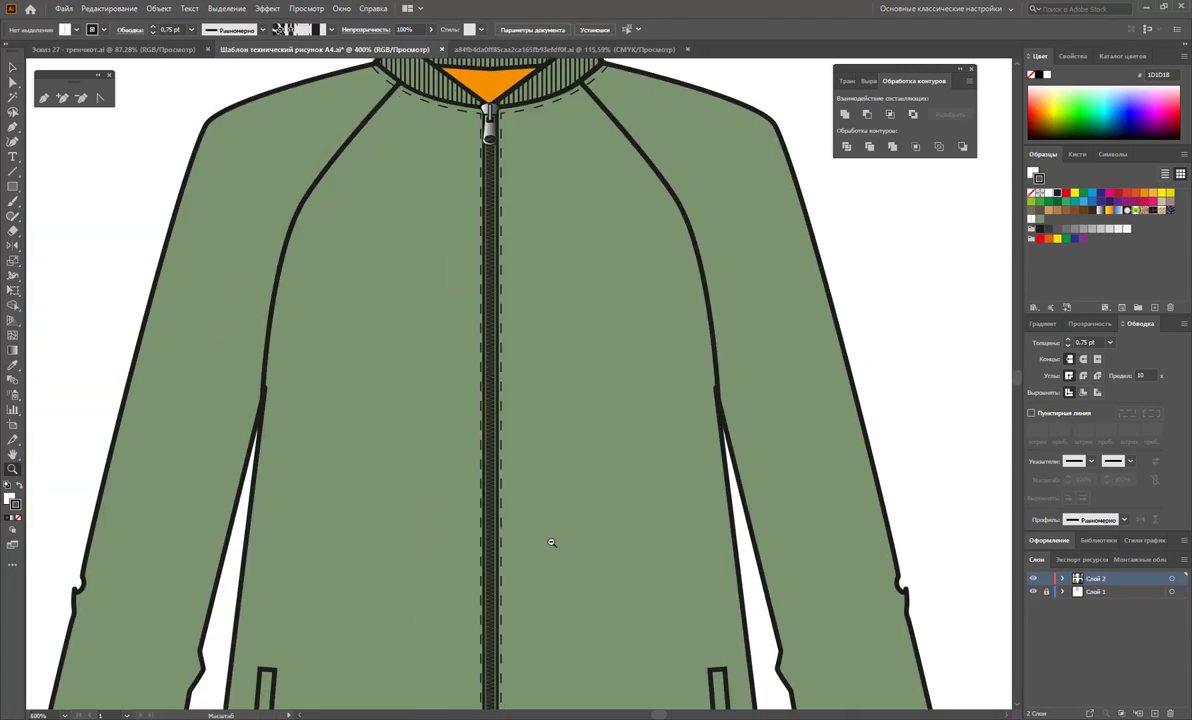
scroll(551, 543, down, 1)
scroll(524, 548, down, 1)
scroll(481, 483, down, 1)
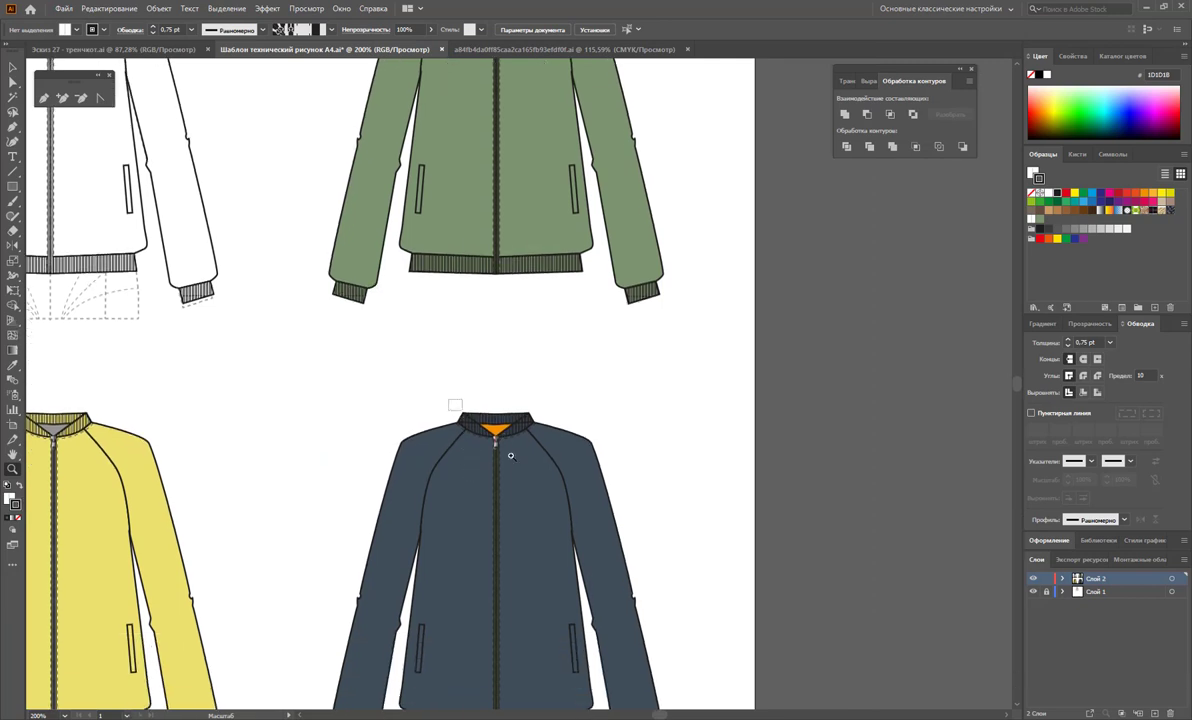
- Isolate the navy jacket group for editing, zoomed in on its collar
drag(458, 404, 580, 494)
click(13, 67)
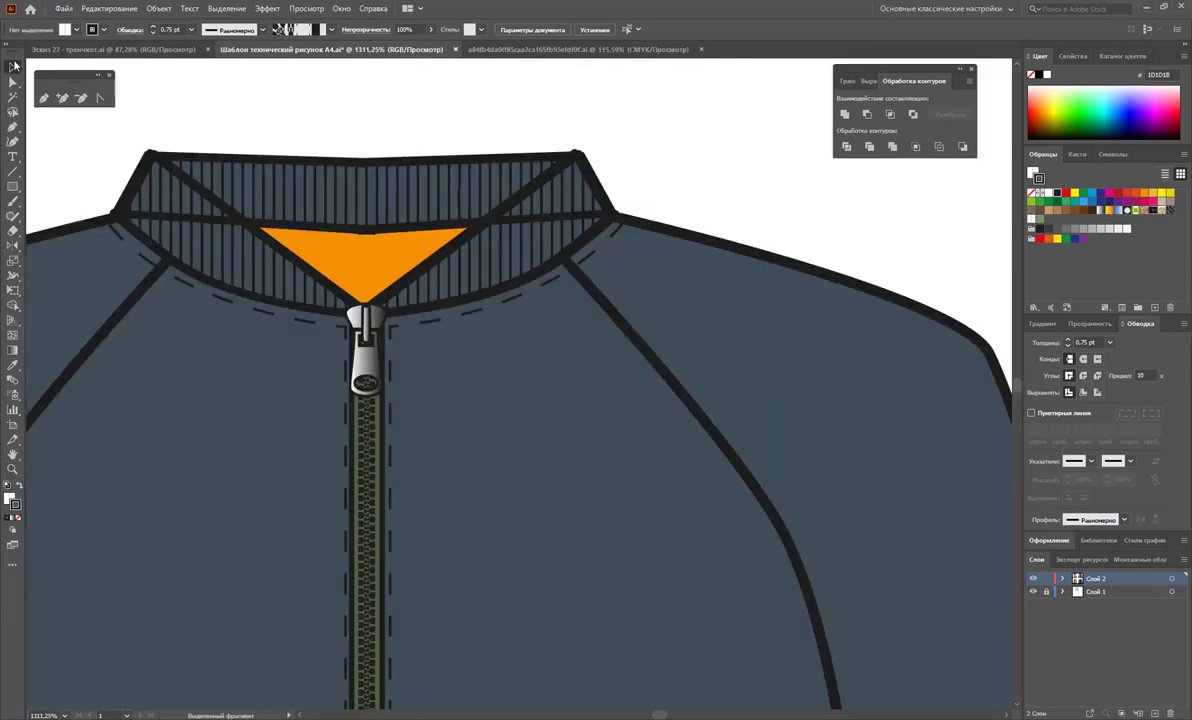
click(300, 200)
right_click(301, 197)
click(380, 287)
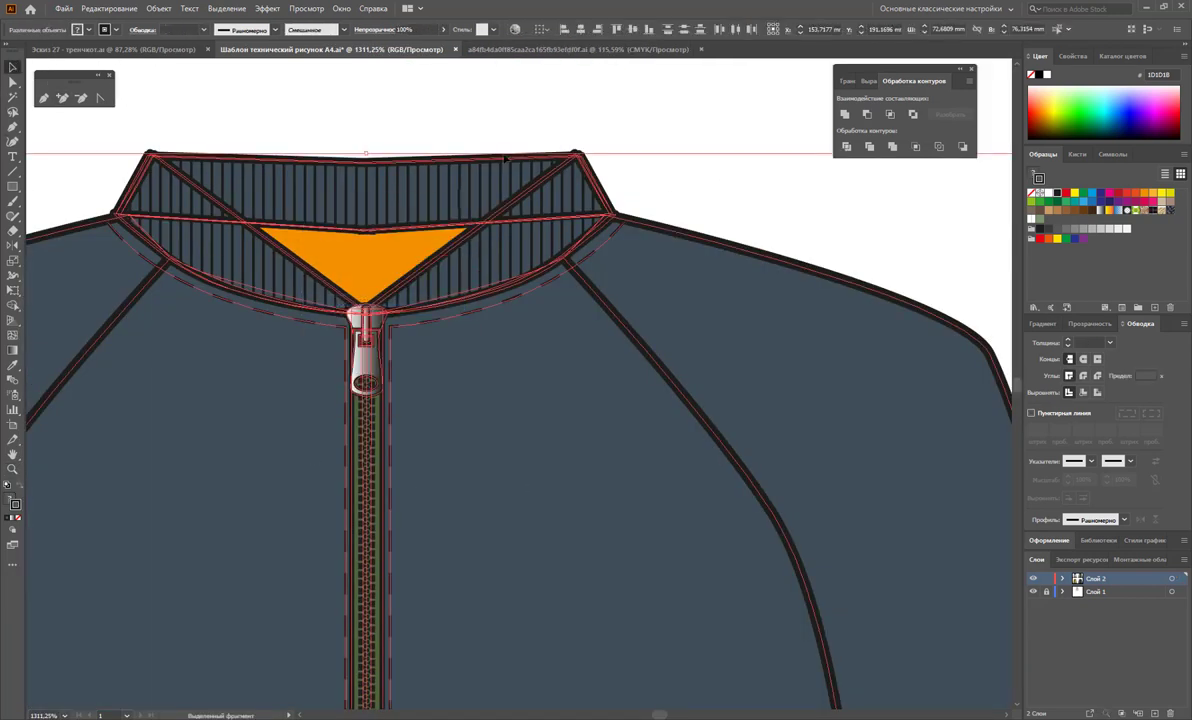
- Ungroup the navy jacket's collar into separate pieces
click(418, 202)
right_click(418, 202)
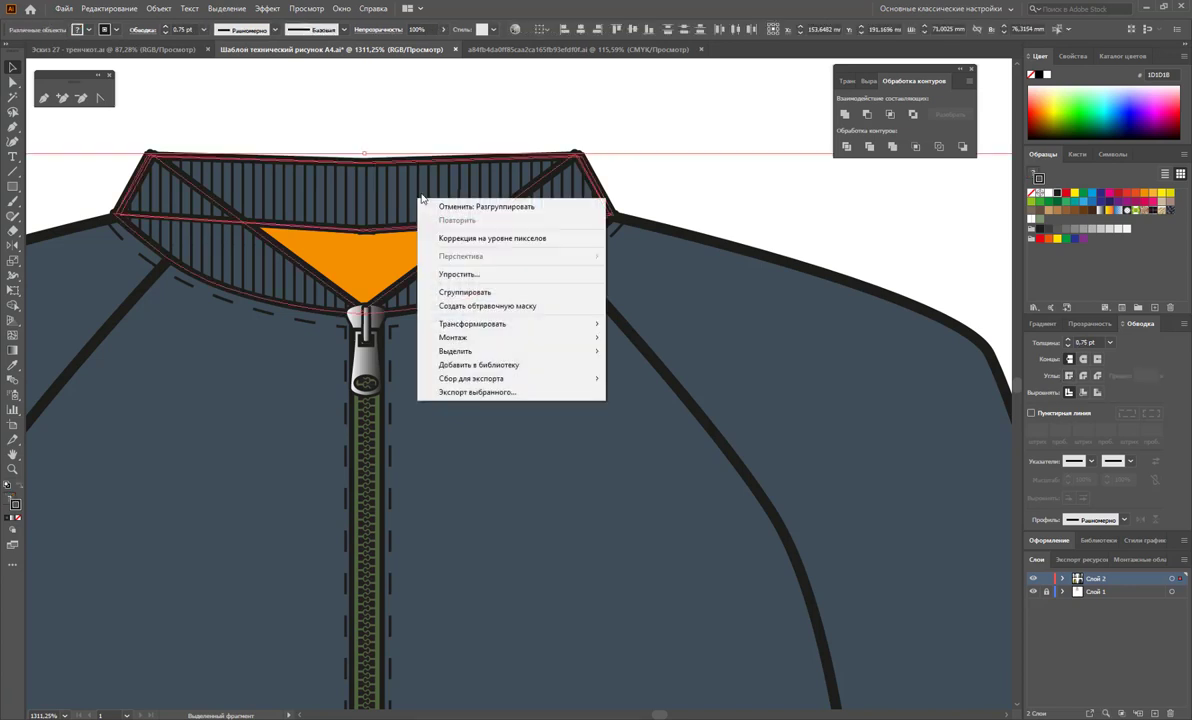
click(337, 131)
click(356, 205)
right_click(356, 205)
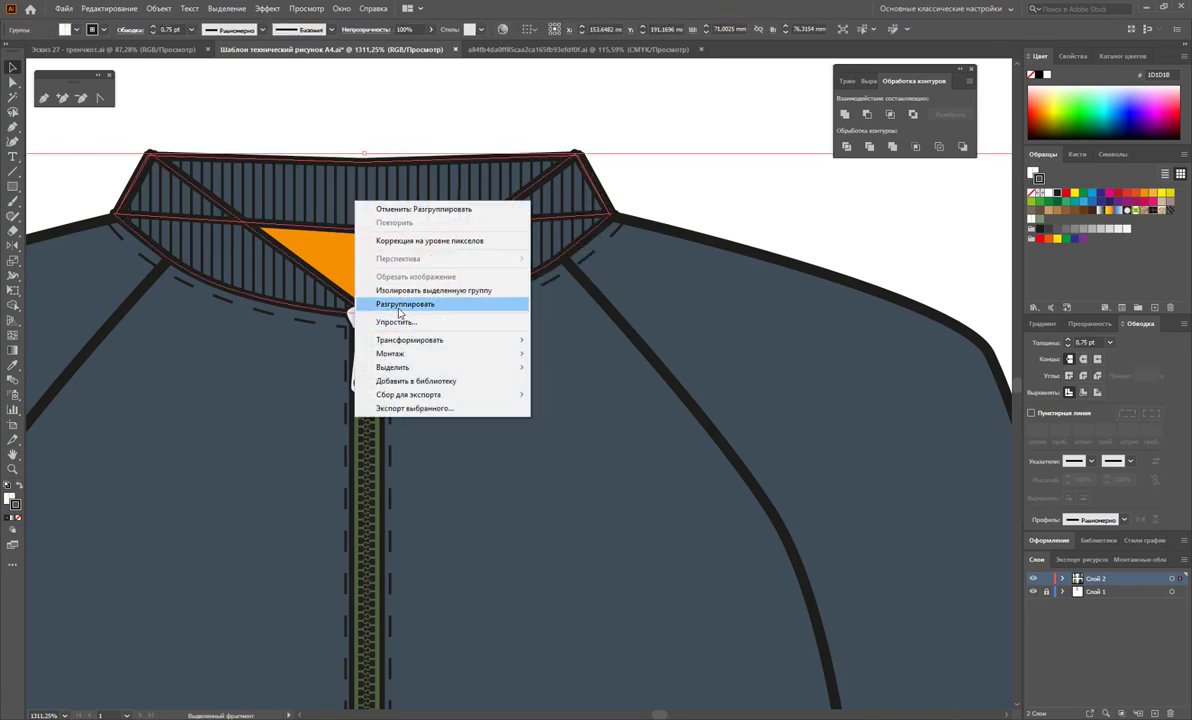
click(395, 307)
click(372, 130)
- Send the navy collar pieces to the back, then zoom out to the whole jacket
drag(391, 173, 399, 190)
right_click(399, 190)
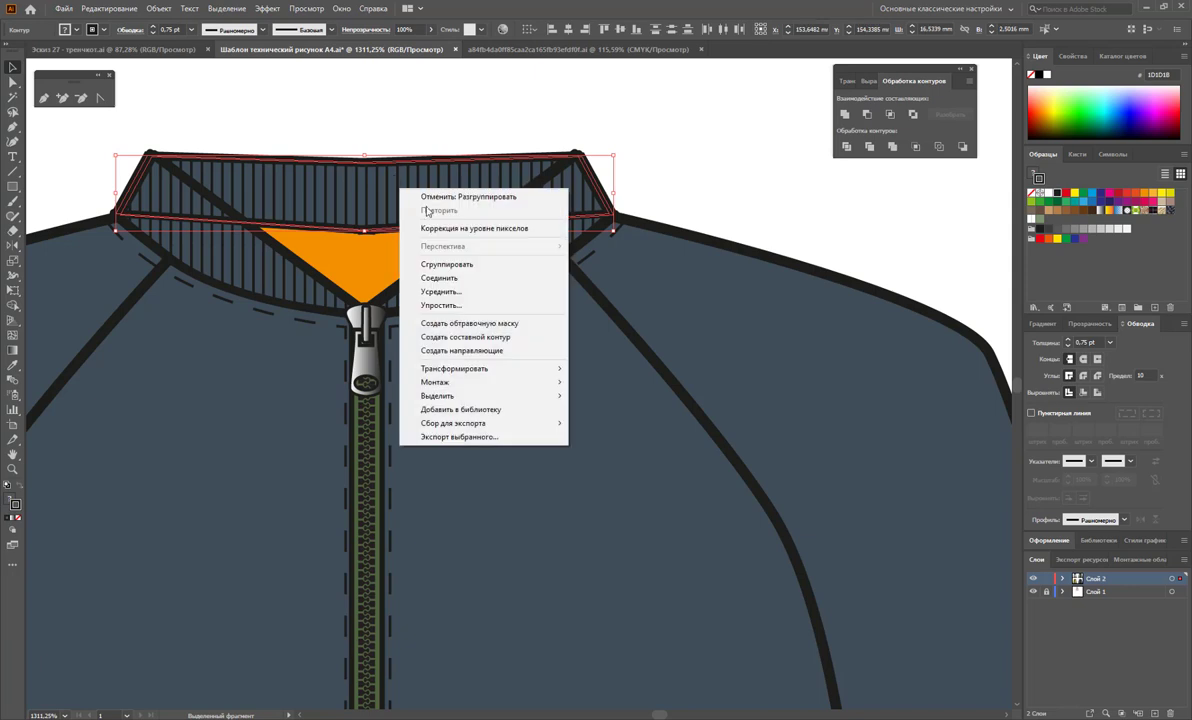
mouse_move(436, 382)
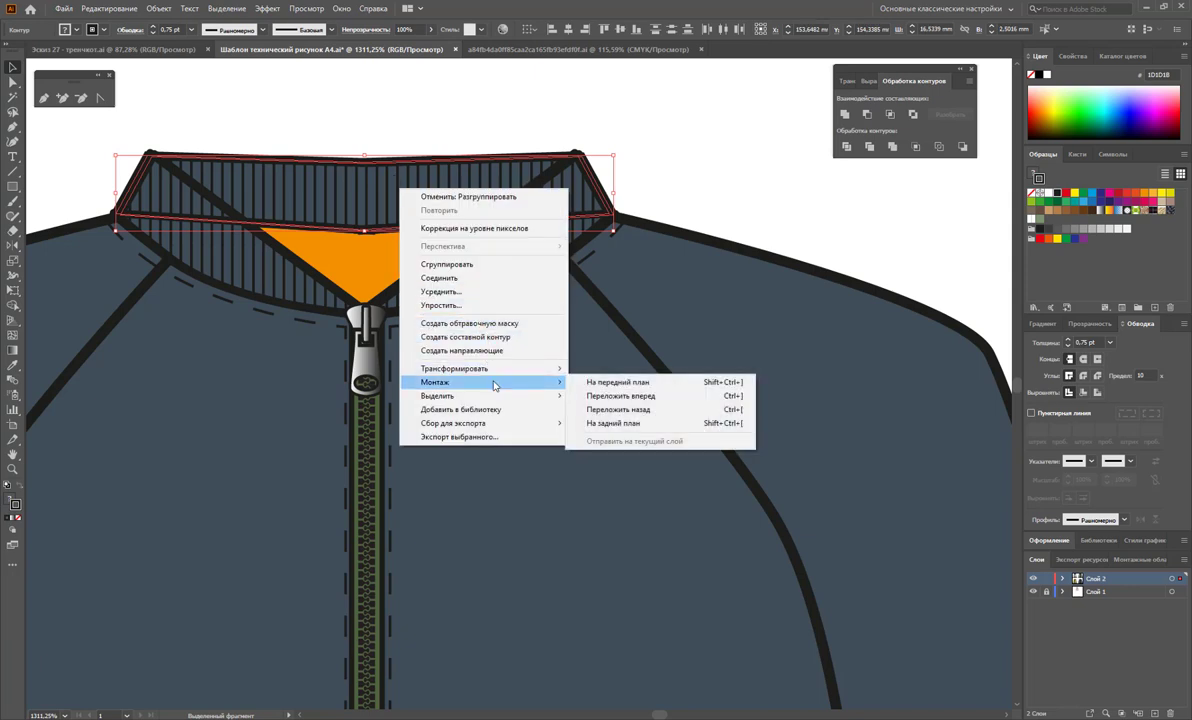
click(687, 423)
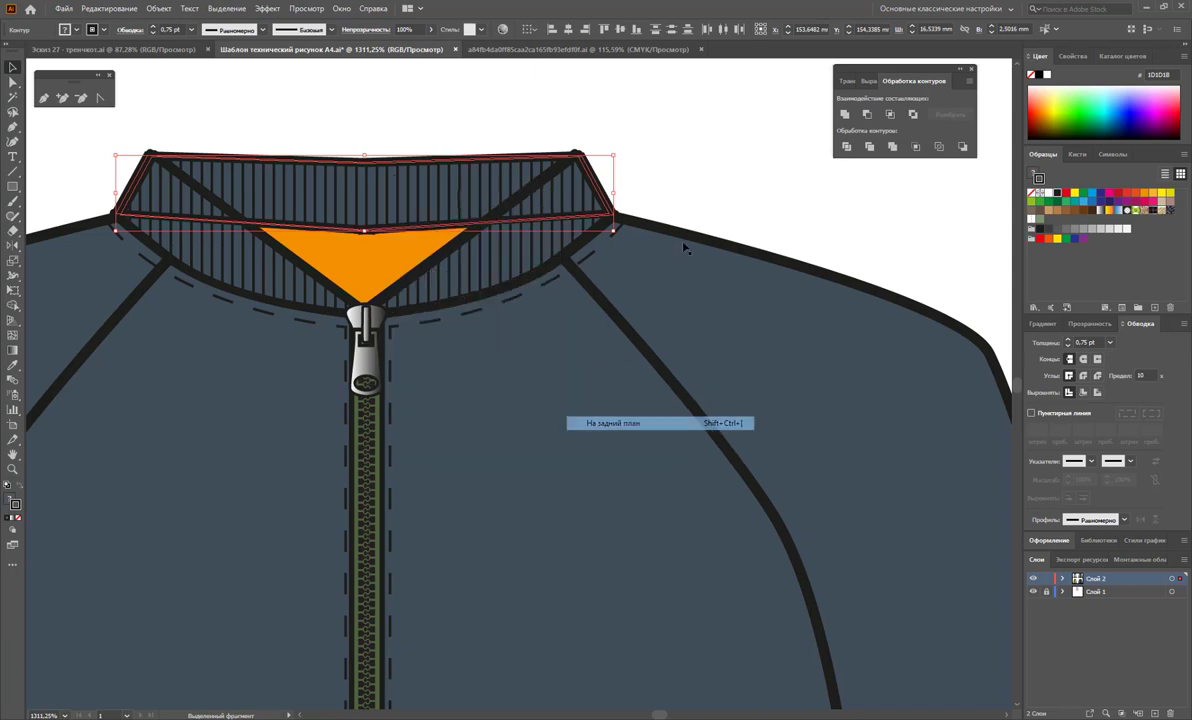
key(ctrl+shift+a)
key(z)
alt+click(372, 422)
alt+click(450, 410)
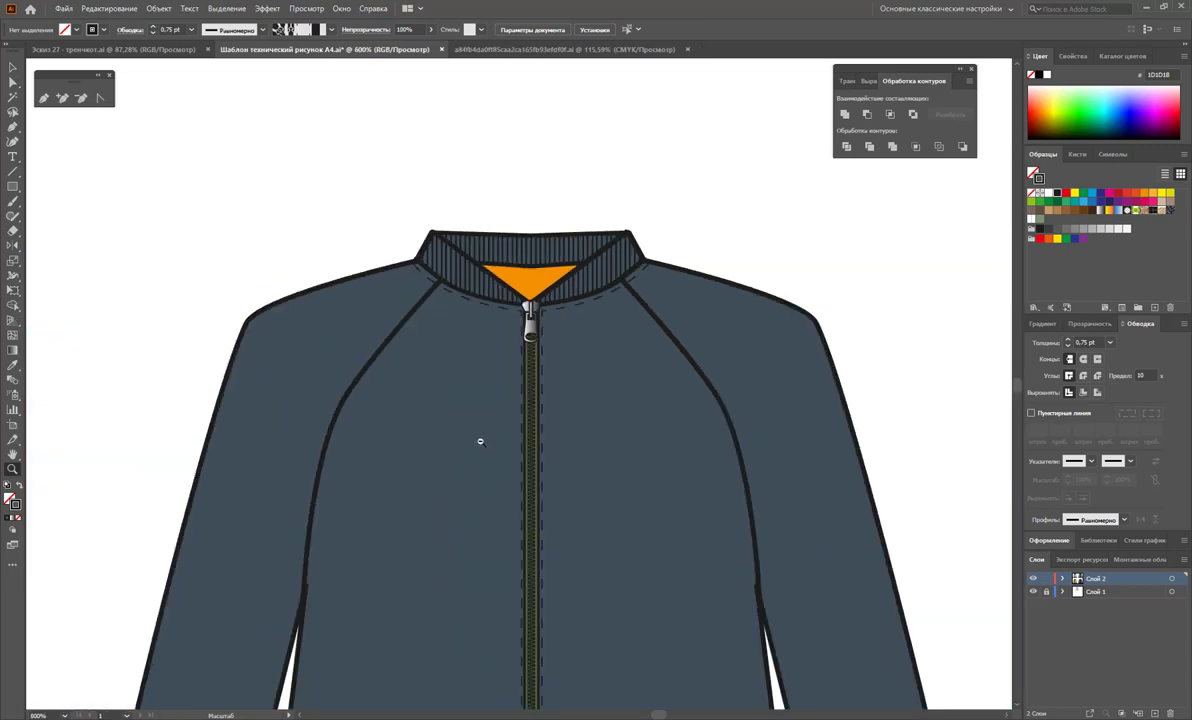
alt+click(479, 439)
alt+click(436, 458)
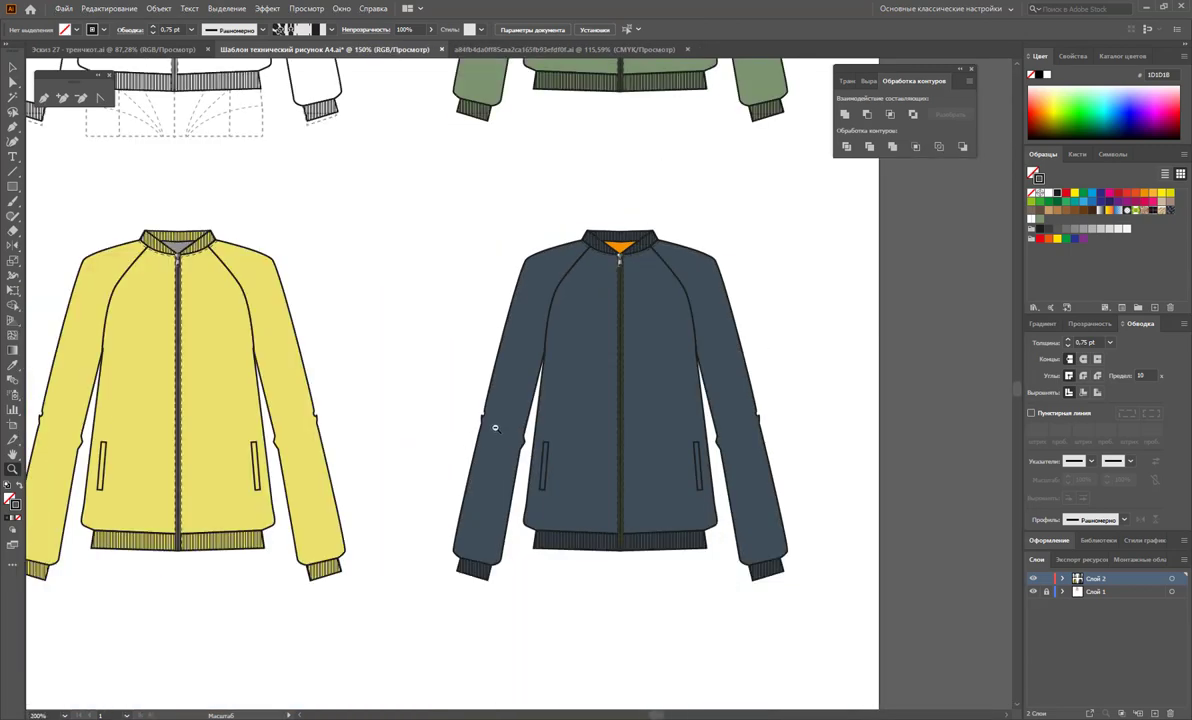
- Fit all four jackets in view and group the green jacket into one object
alt+click(464, 401)
scroll(500, 350, up, 2)
alt+click(482, 350)
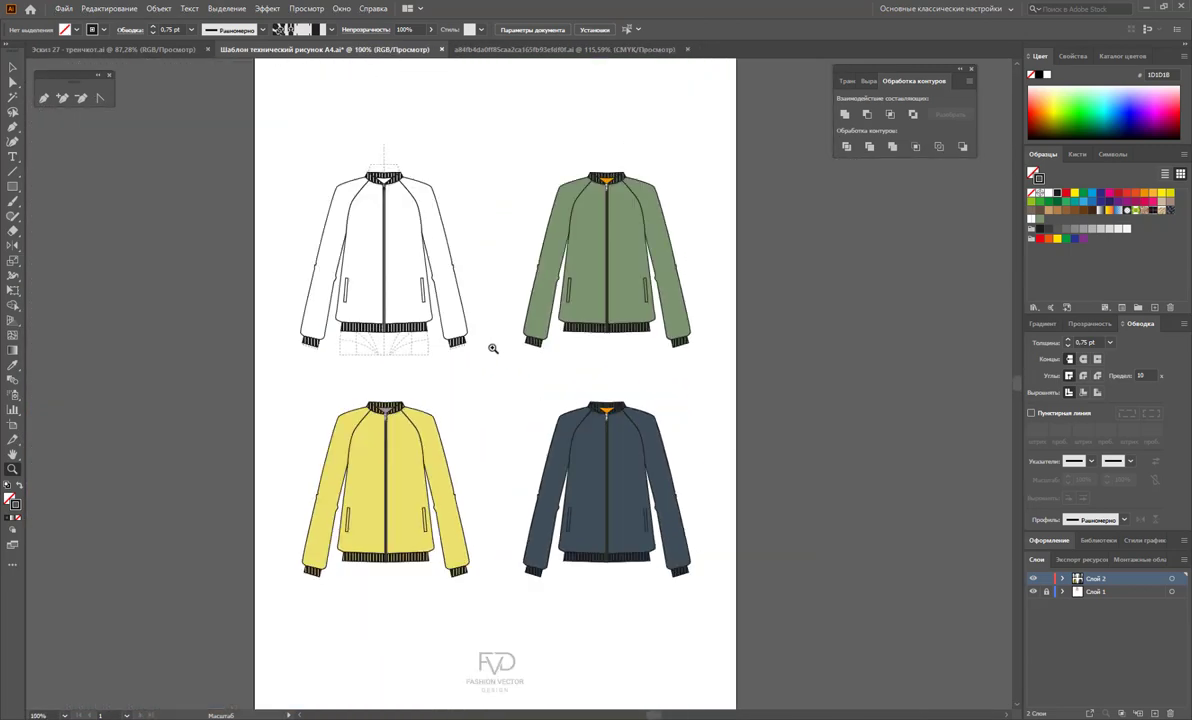
drag(237, 137, 735, 636)
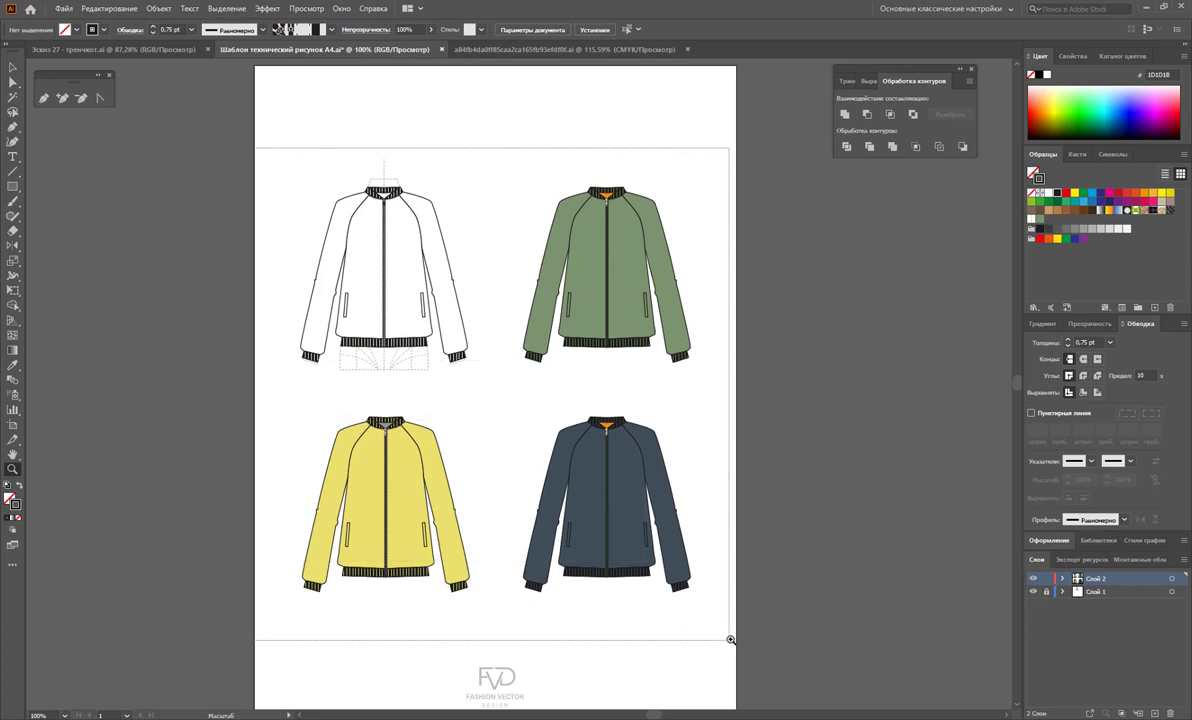
click(14, 67)
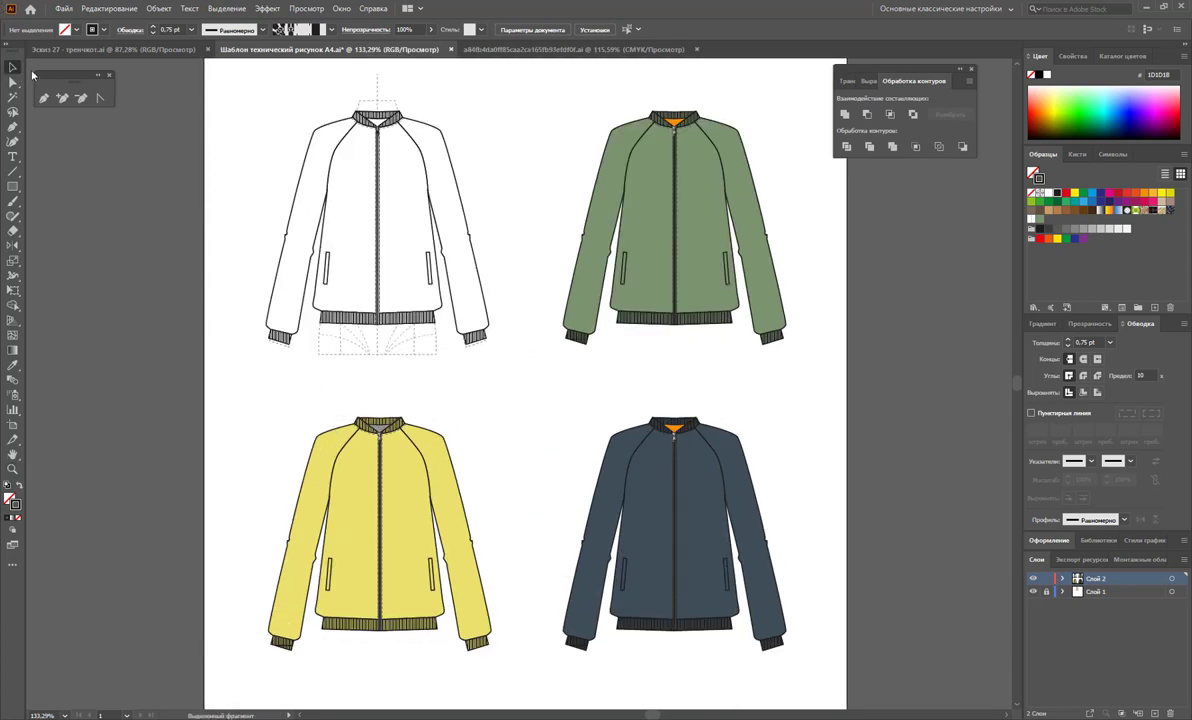
drag(524, 80, 790, 342)
right_click(698, 214)
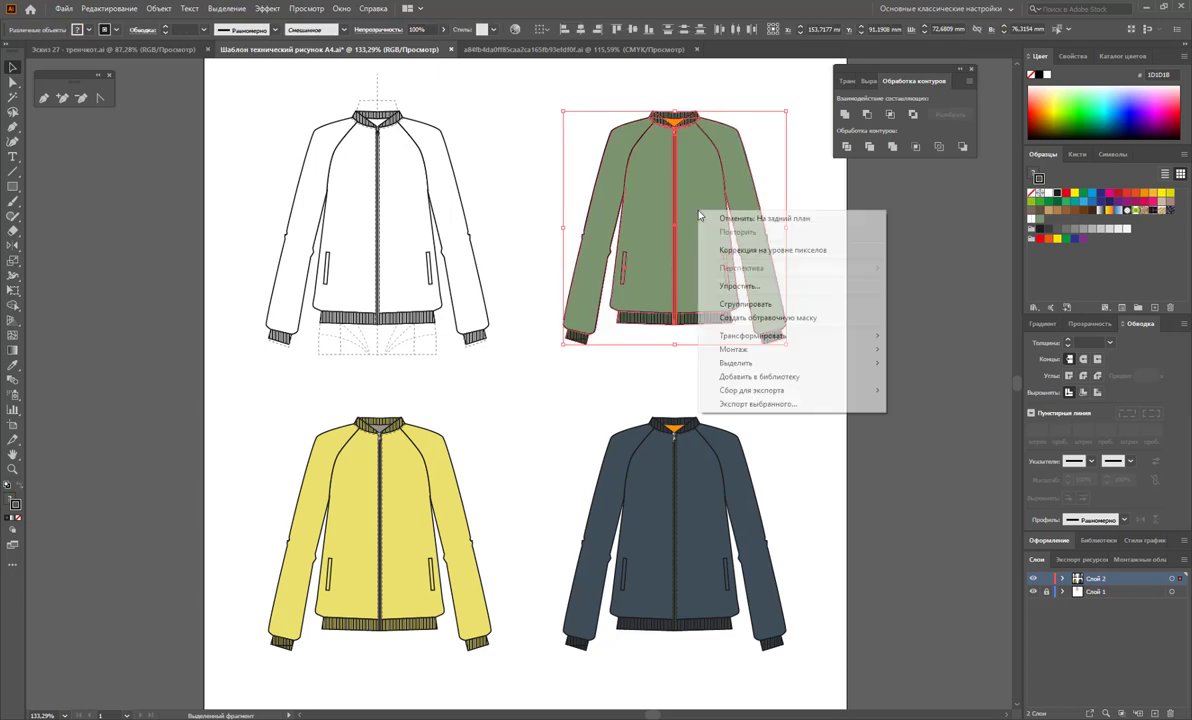
click(740, 302)
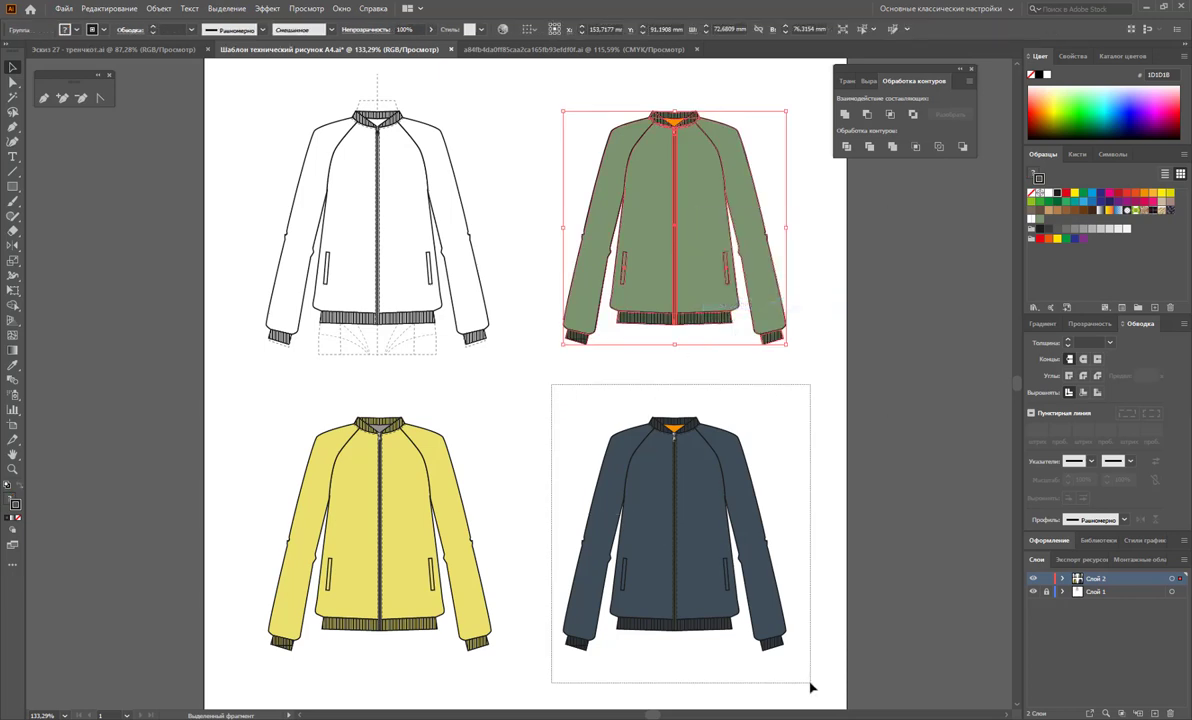
- Group the navy jacket and the yellow jacket each into a single object
drag(745, 622, 806, 689)
right_click(713, 332)
click(762, 425)
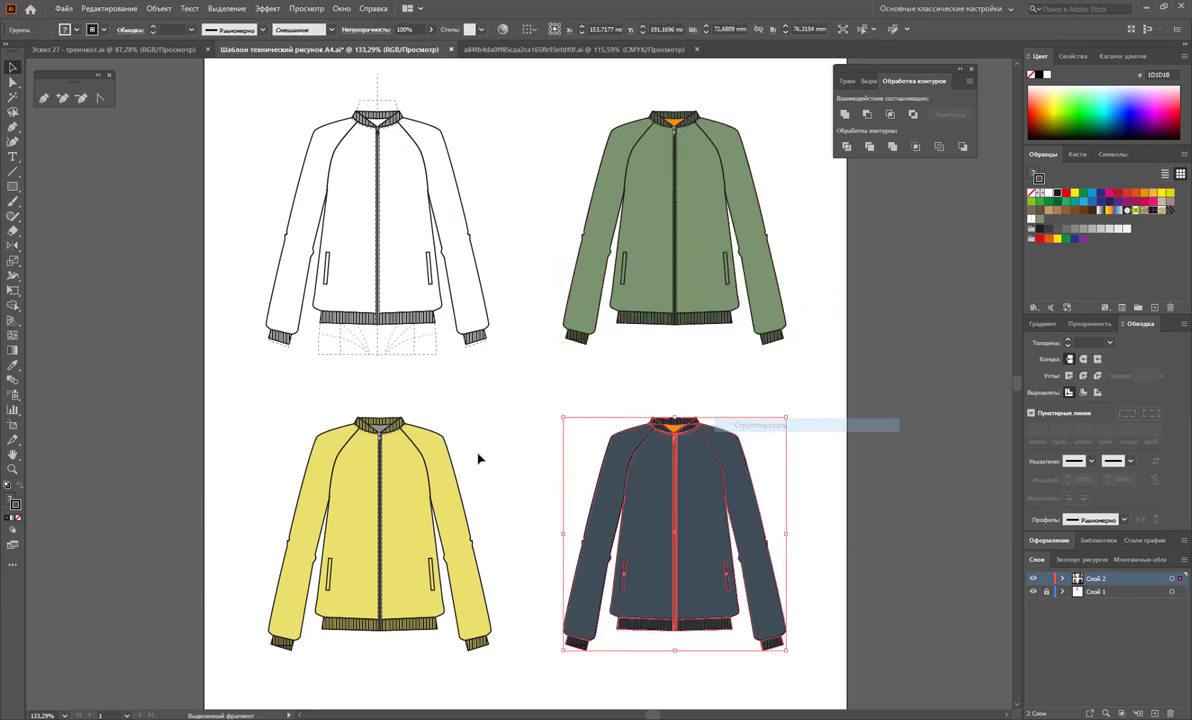
drag(488, 416, 265, 668)
right_click(306, 306)
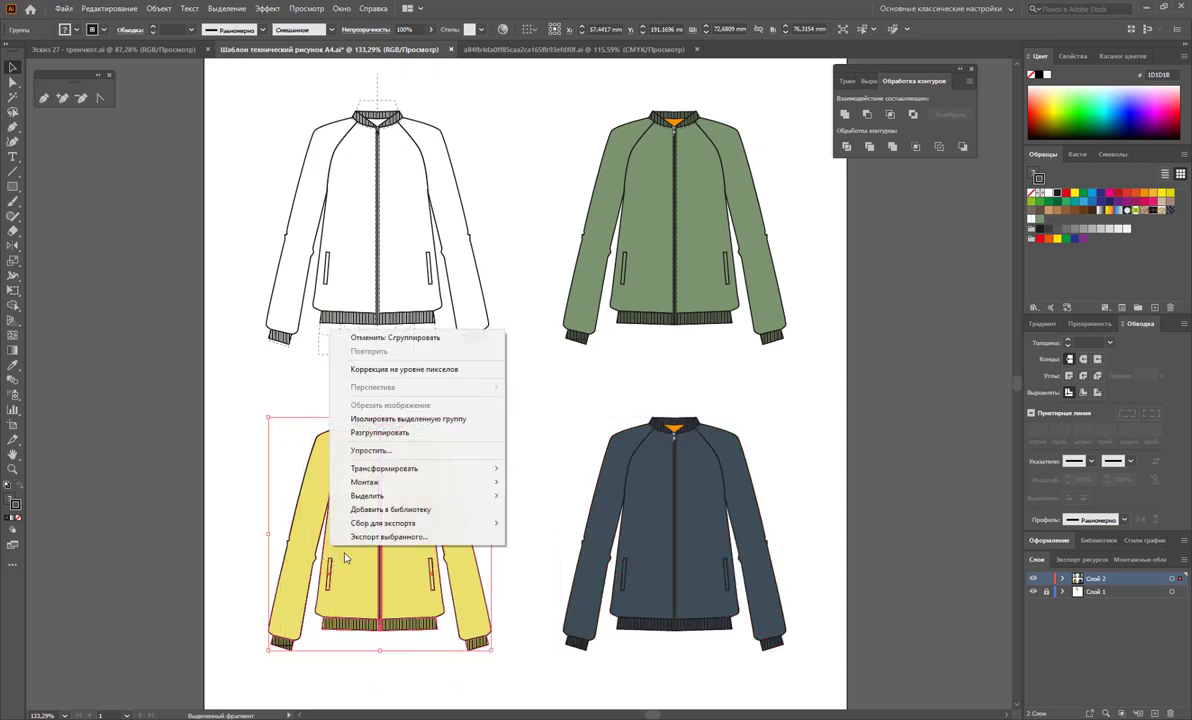
click(400, 408)
click(585, 390)
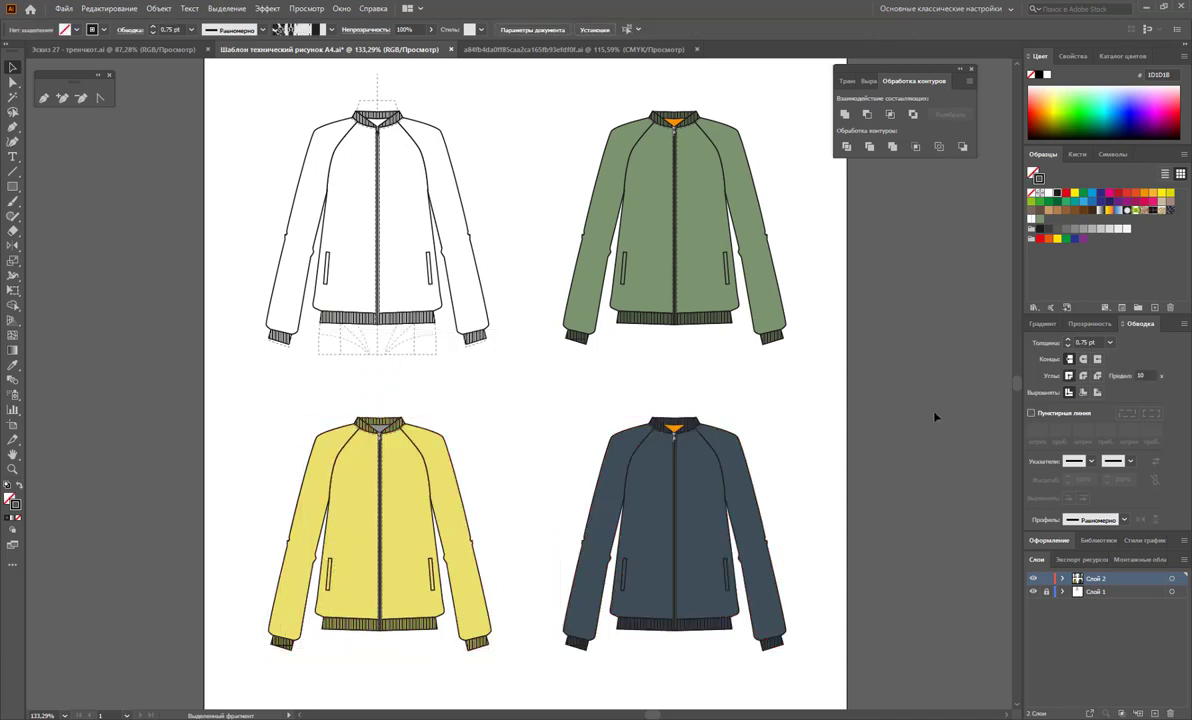